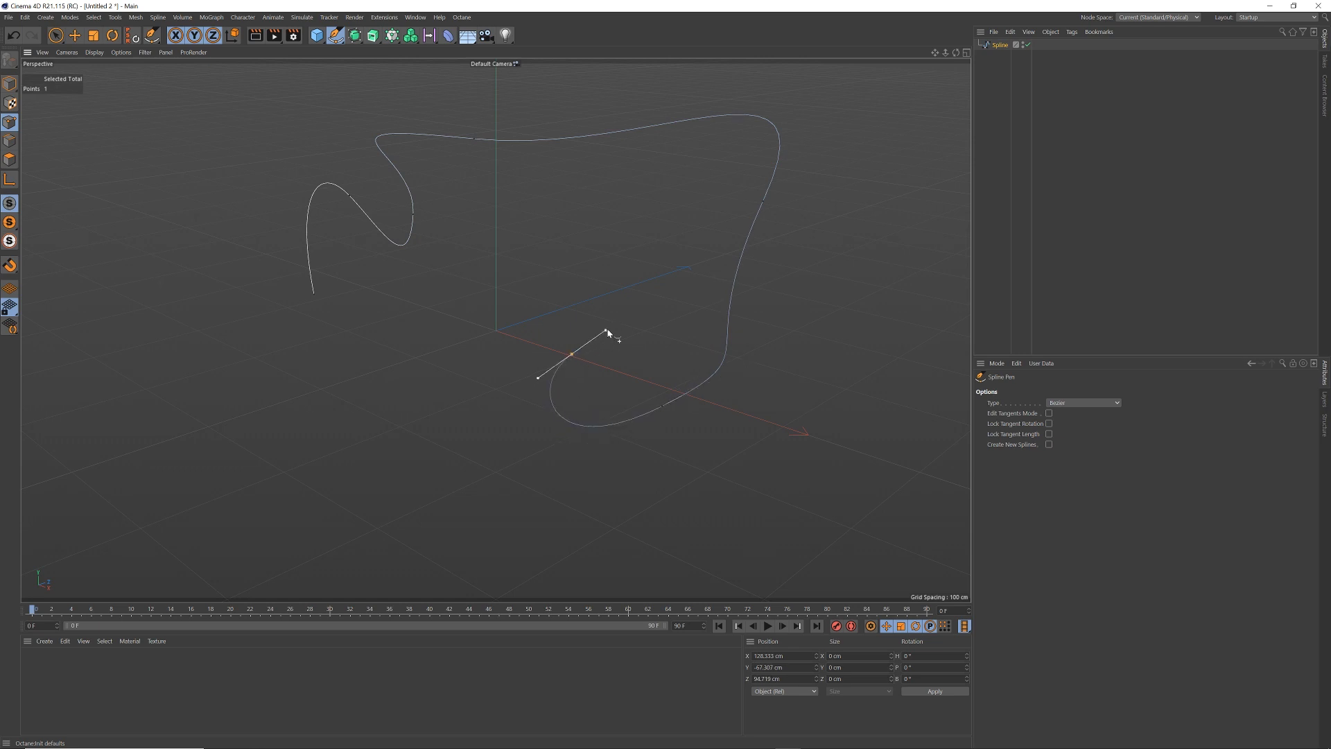
Step: Continue the Bezier spline with four more curved points that loop back past the origin
left_click_drag(517, 246, 493, 246)
left_click_drag(375, 449, 281, 456)
left_click_drag(217, 424, 205, 390)
left_click_drag(370, 348, 383, 374)
Step: Using the orthographic views, move the spline's end point outward along X and shift an upper point in the Top and Front views
middle_click(403, 381)
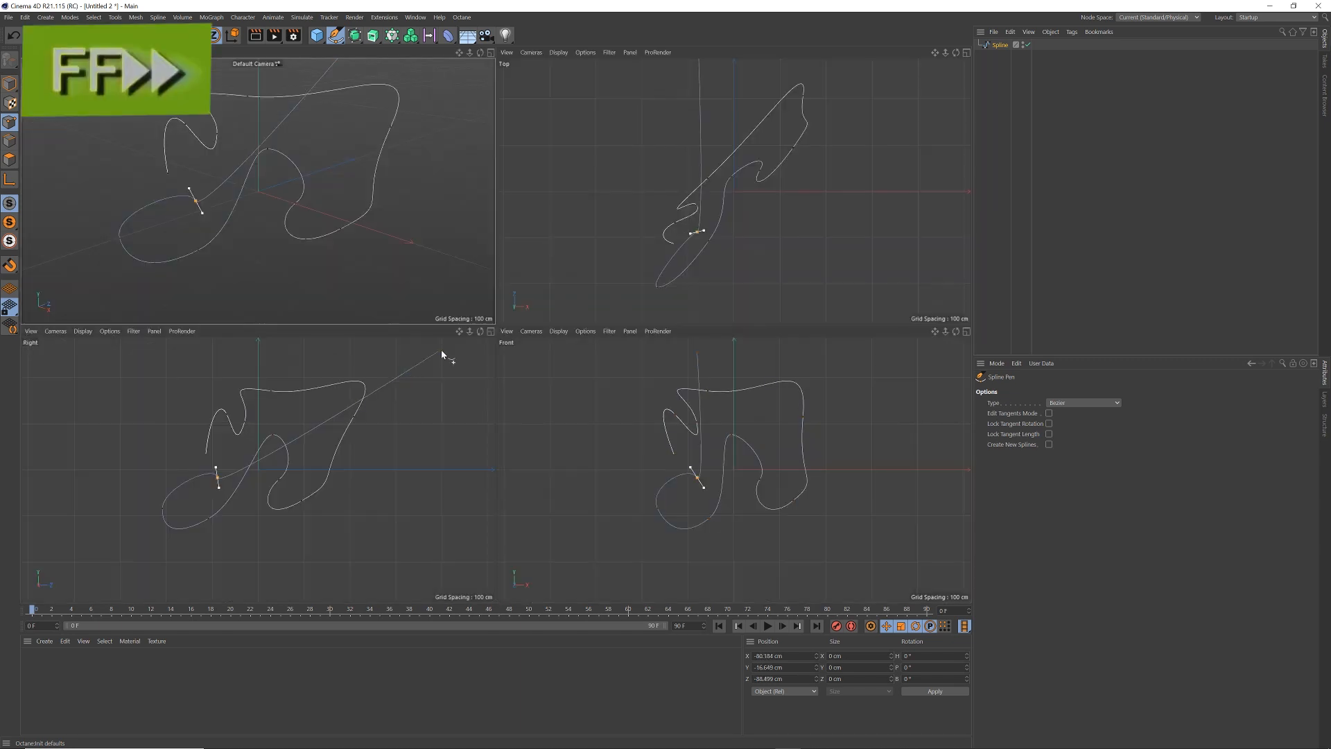
key("space")
left_click_drag(697, 179, 639, 210)
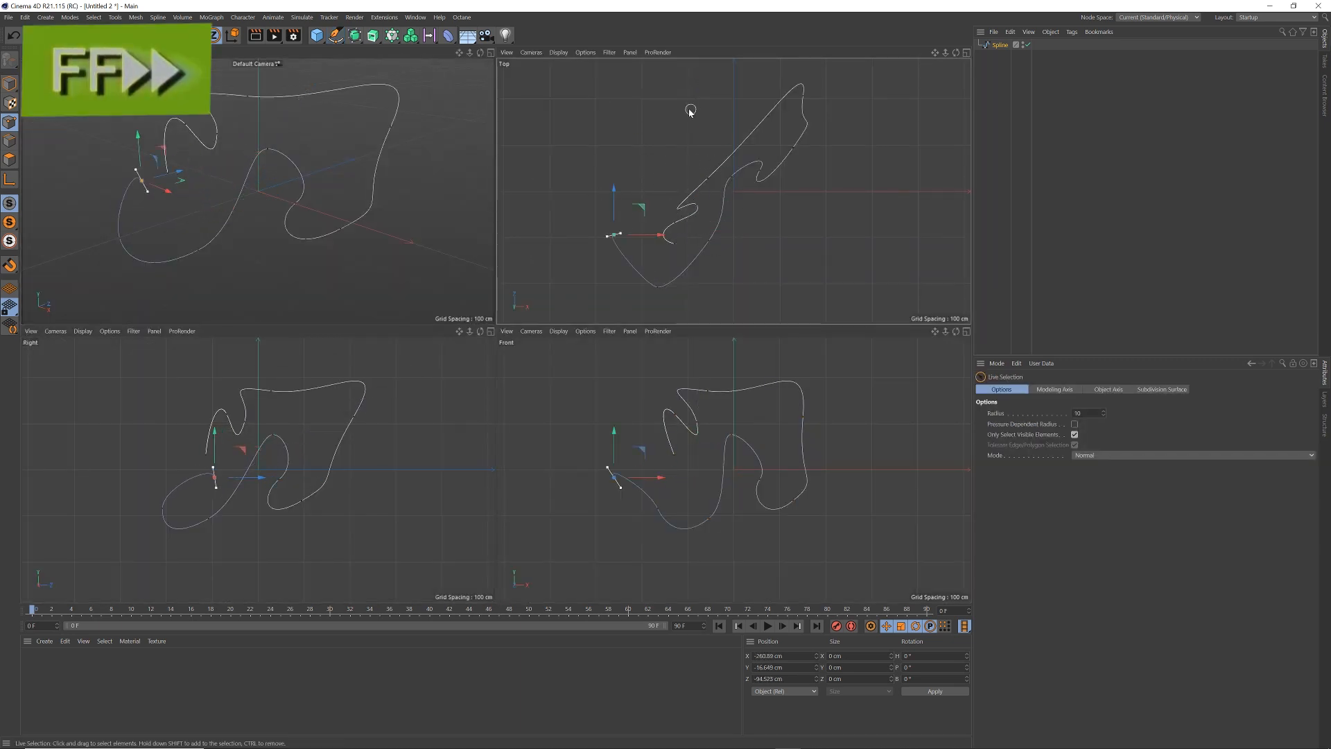
left_click(76, 35)
left_click(708, 180)
left_click_drag(734, 151, 701, 115)
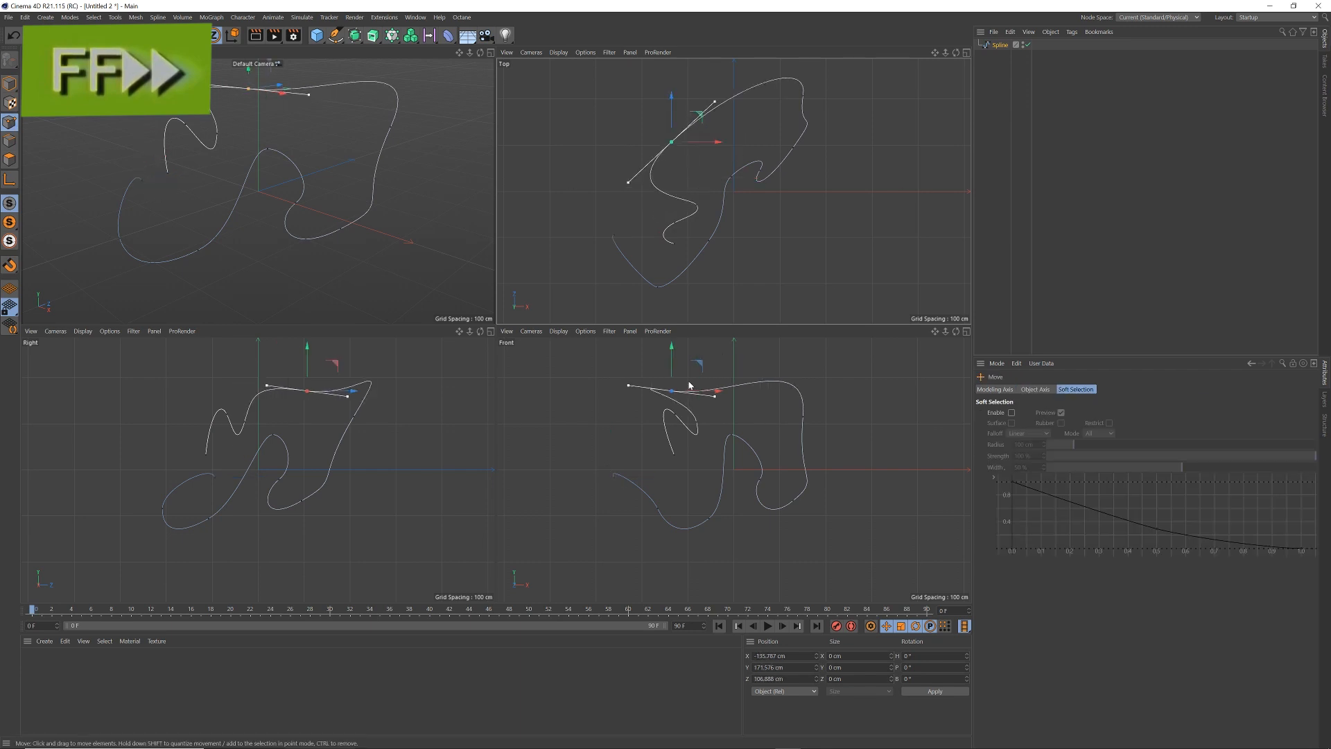
left_click_drag(718, 397, 729, 350)
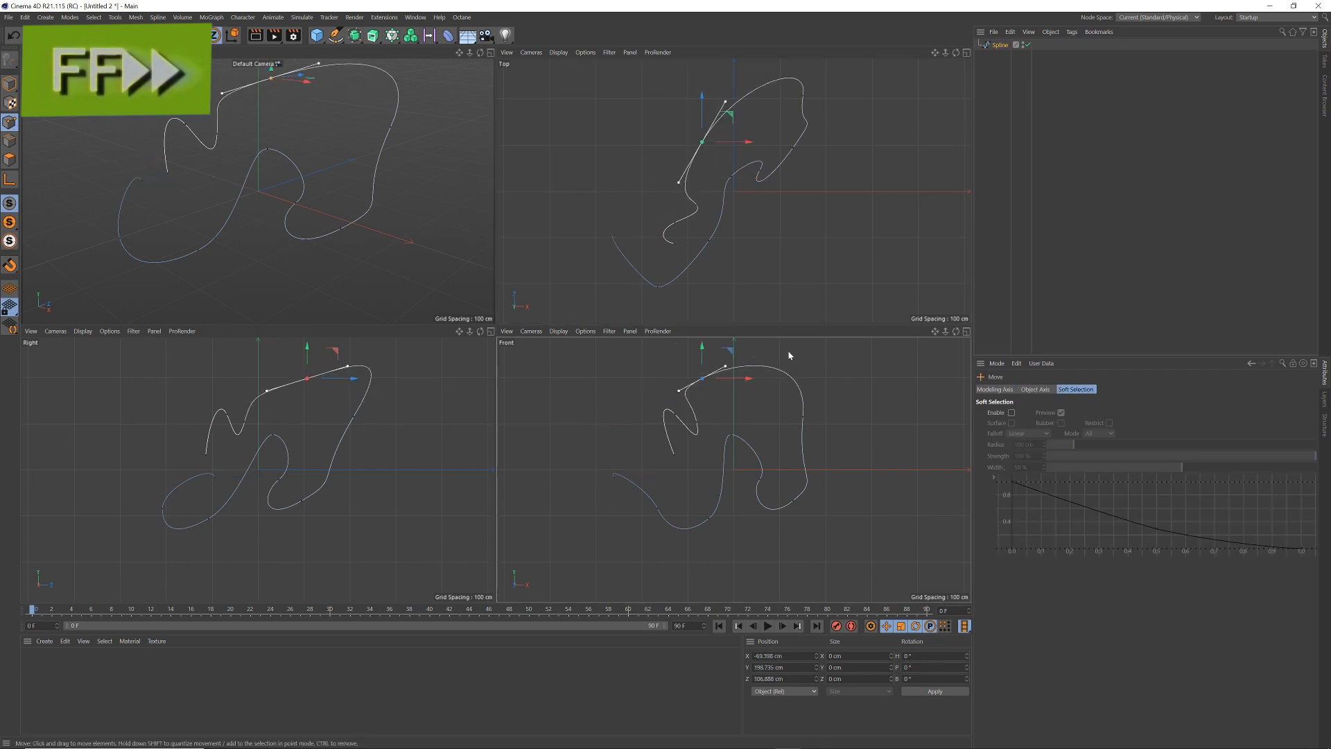
Step: Add a Landscape object and set its size to 200 x 100 x 100 cm
middle_click(451, 175)
left_click_drag(676, 211, 642, 294, "alt")
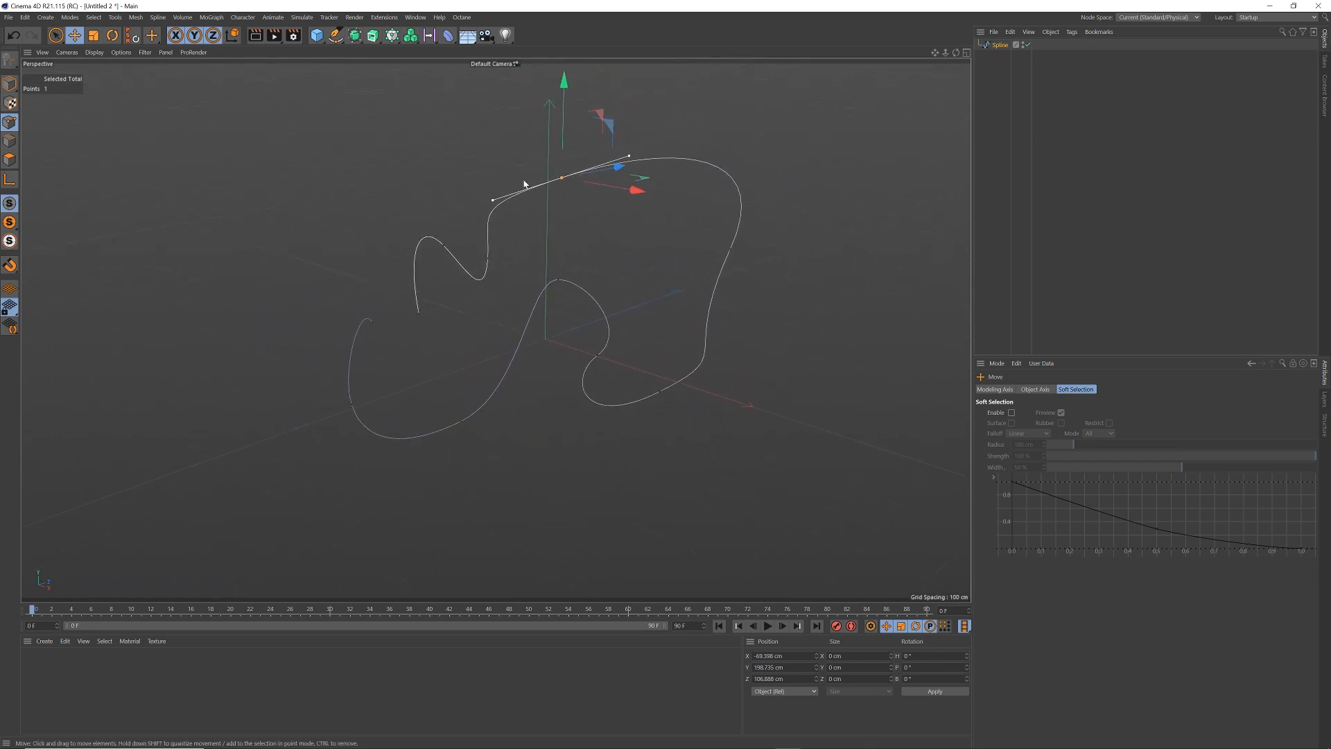
left_click(316, 40)
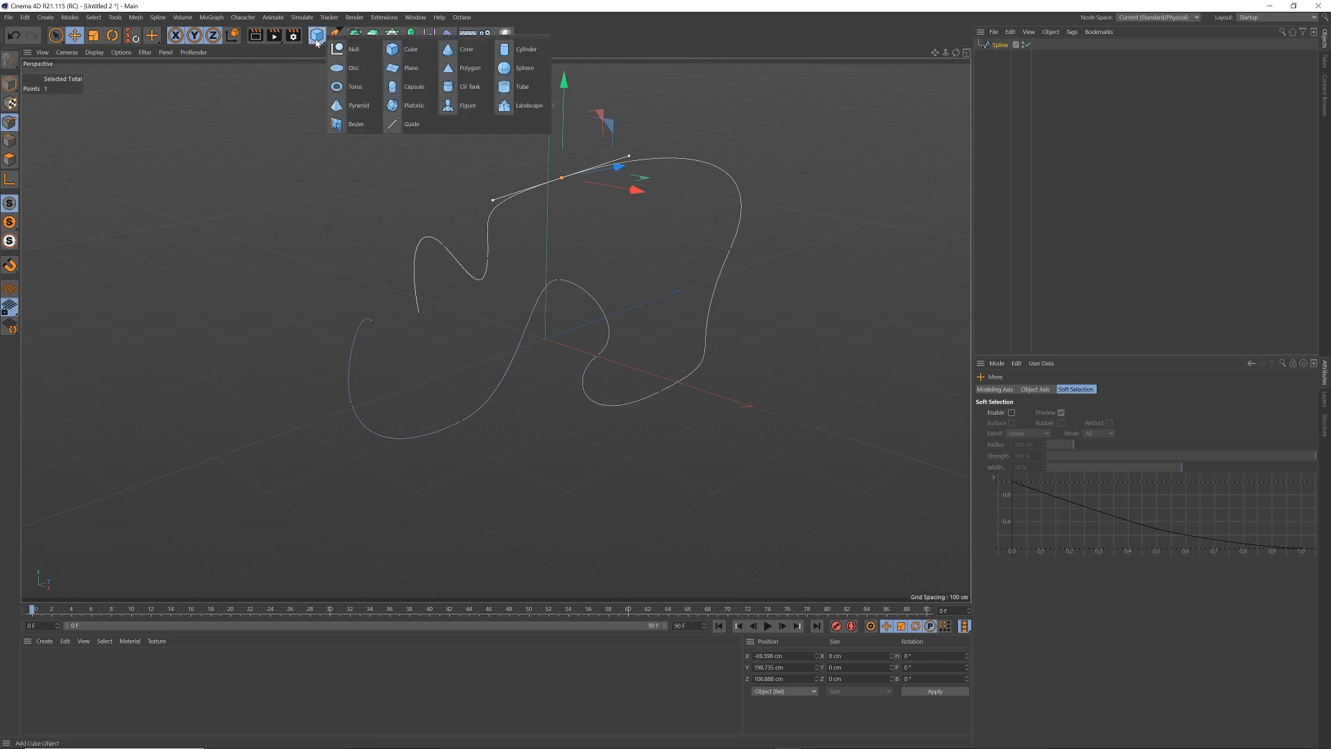
left_click(528, 106)
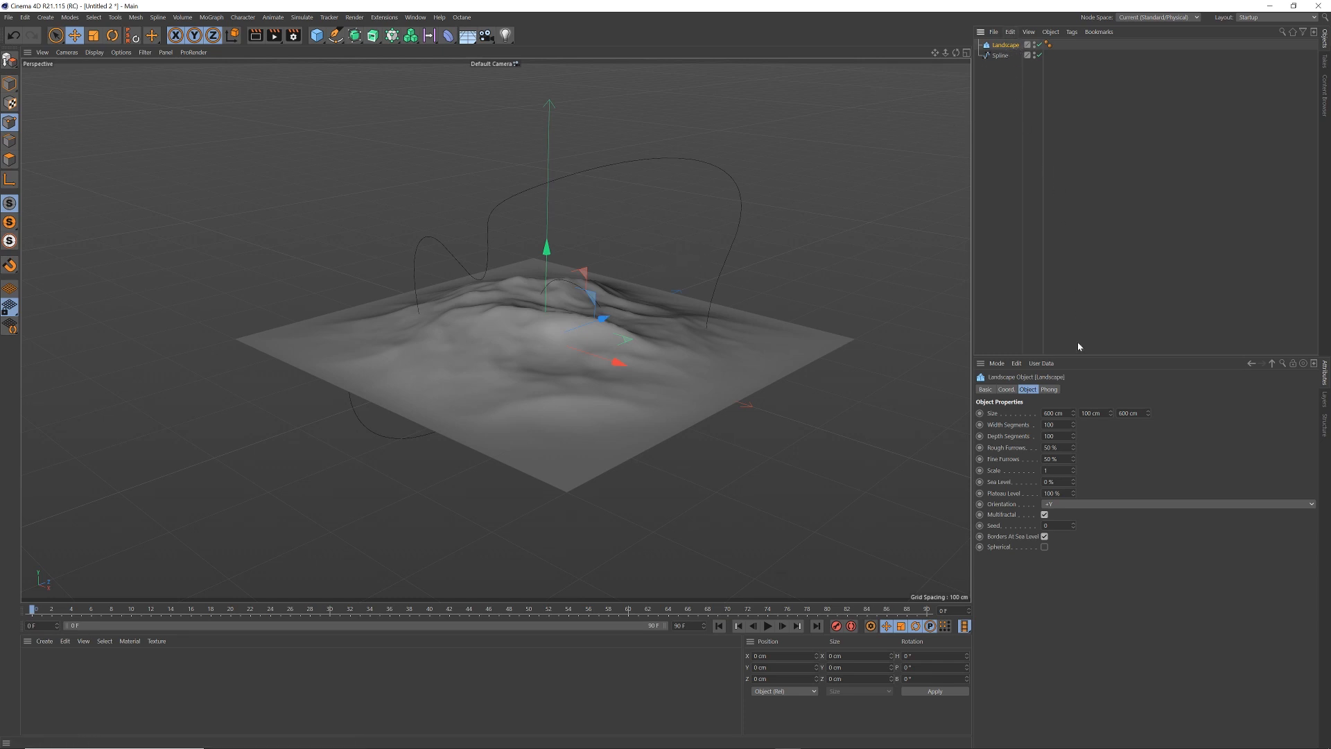
left_click_drag(1073, 416, 1083, 610)
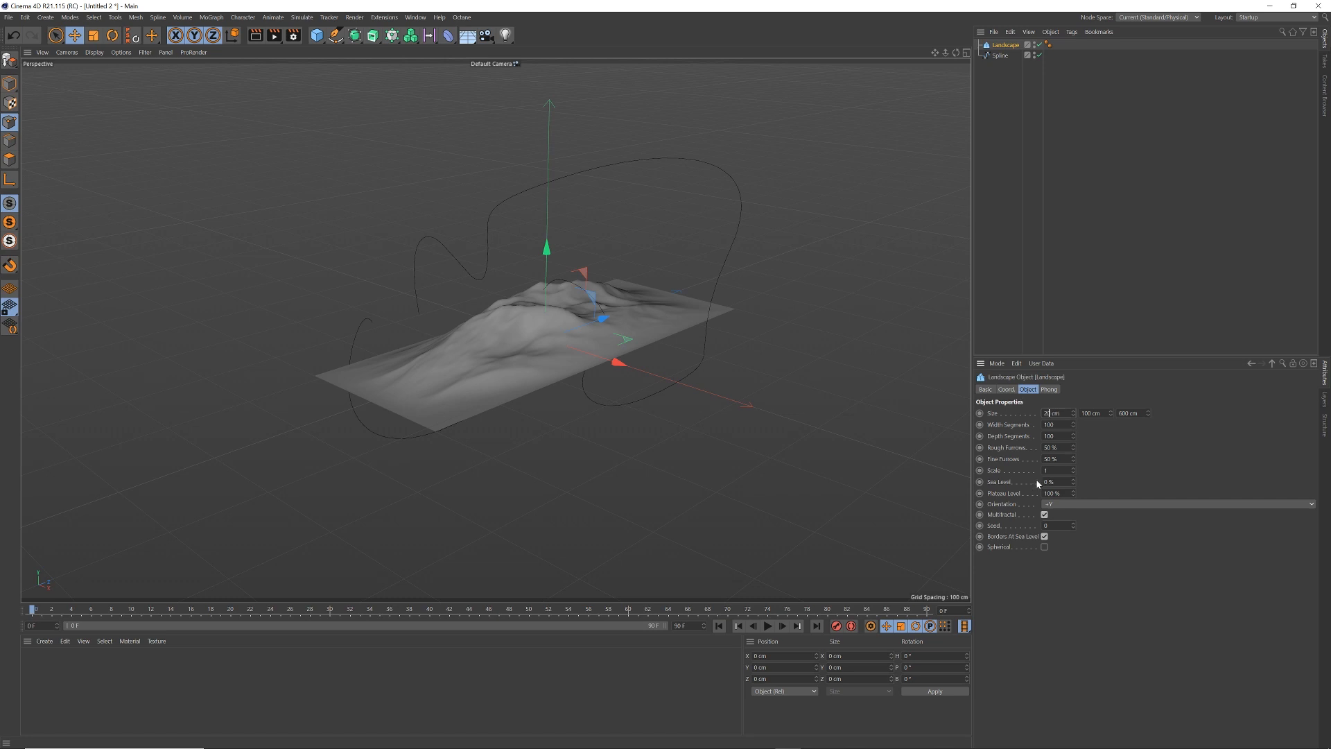
key("Return")
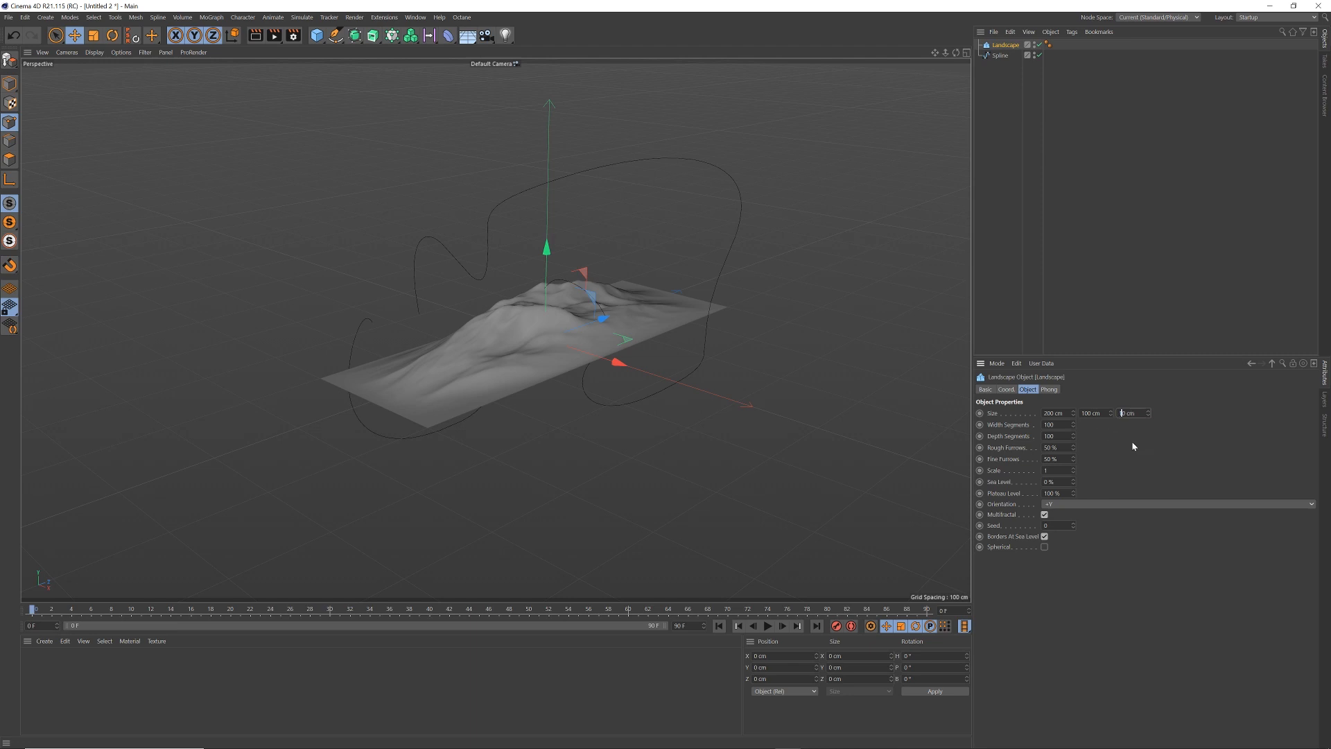
key("Return")
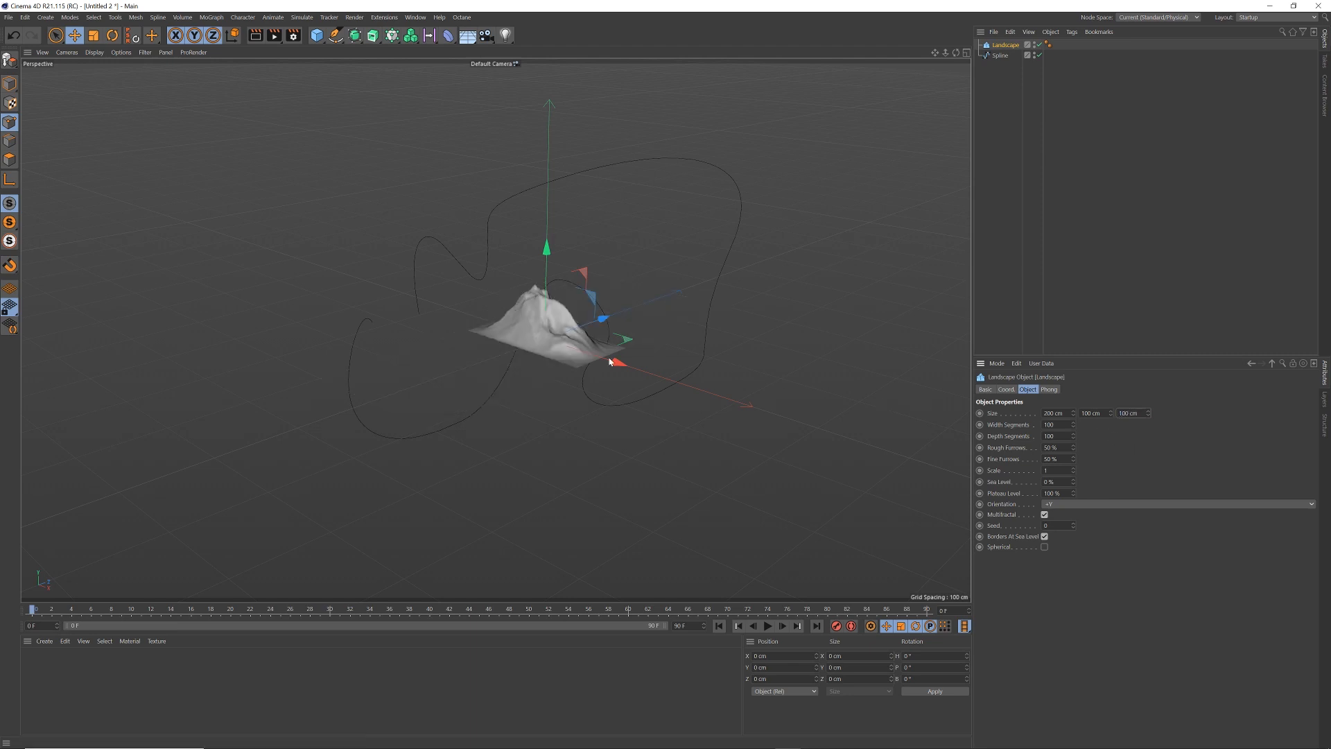
Step: Set the landscape's width segments and depth segments to 30 each
left_click_drag(566, 361, 578, 405, "alt")
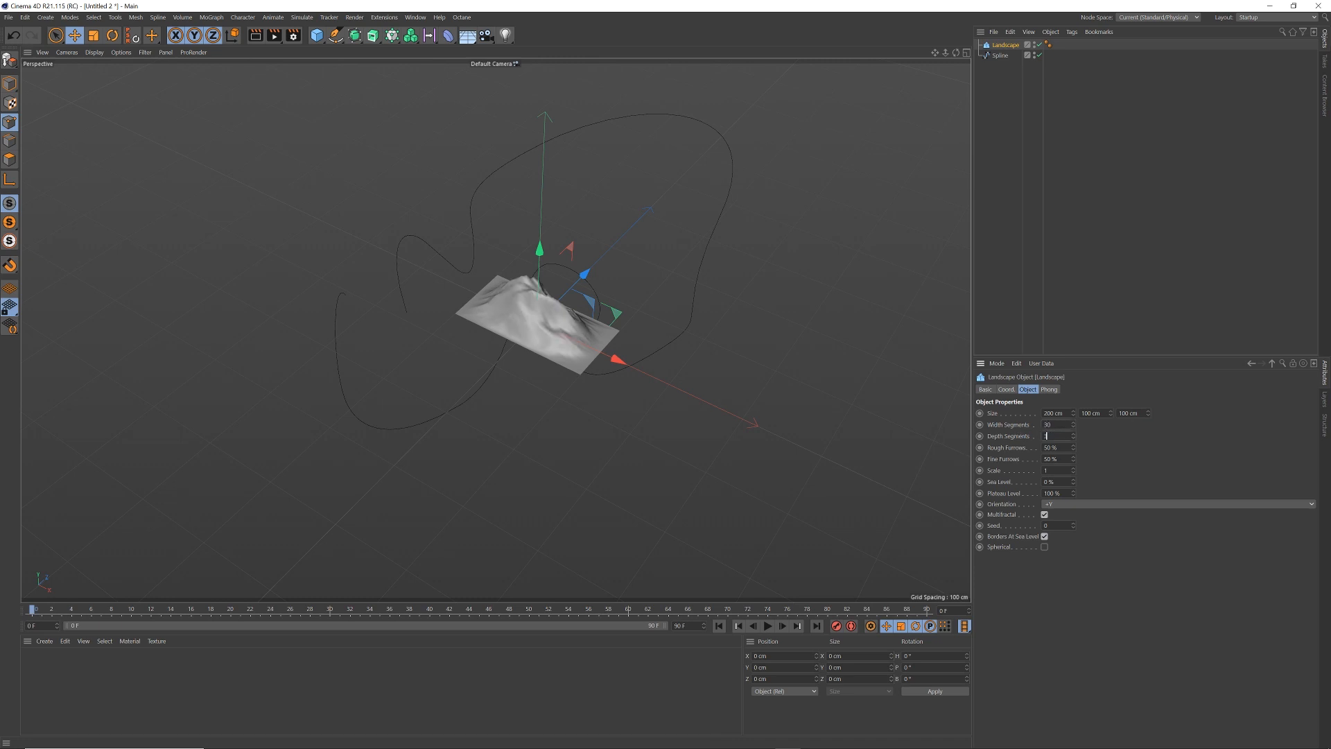
right_click_drag(588, 355, 663, 304, "alt")
middle_click_drag(662, 307, 639, 376, "alt")
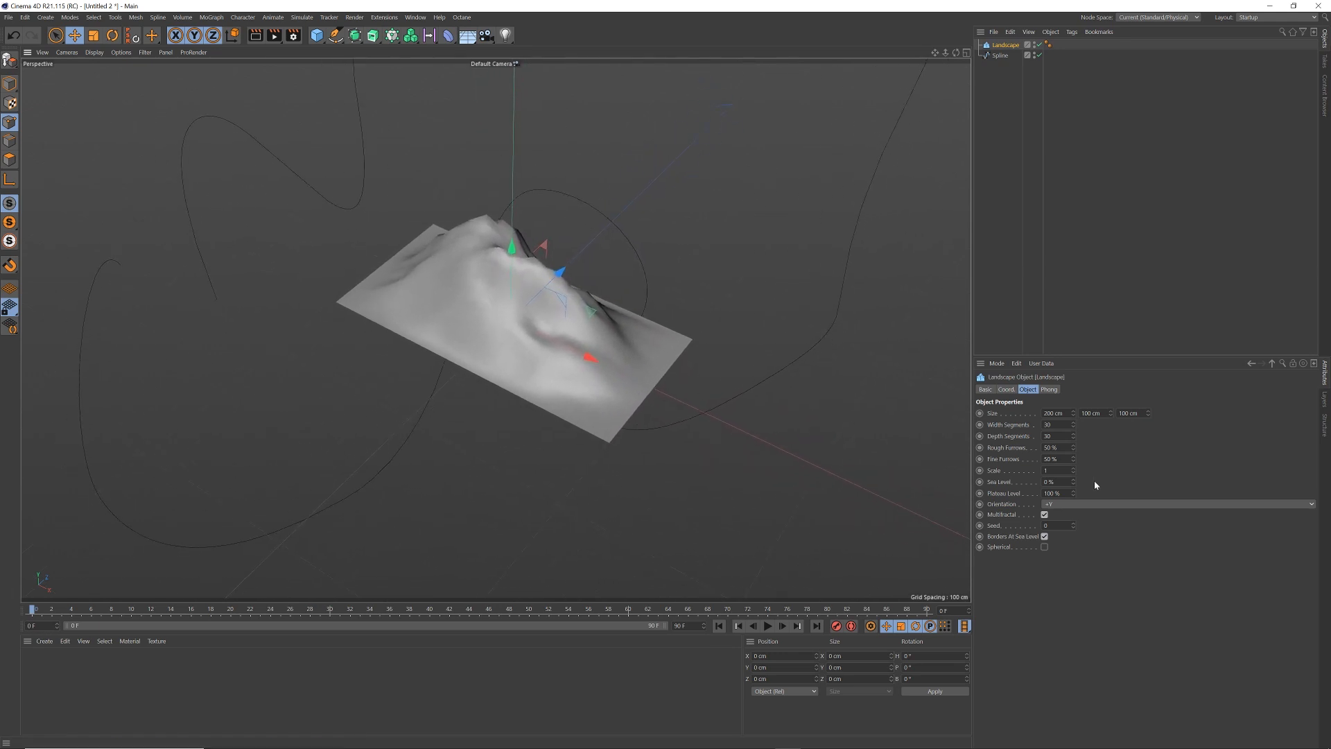
Step: Set the landscape's orientation to +Z and turn off Borders At Sea Level
left_click(1078, 506)
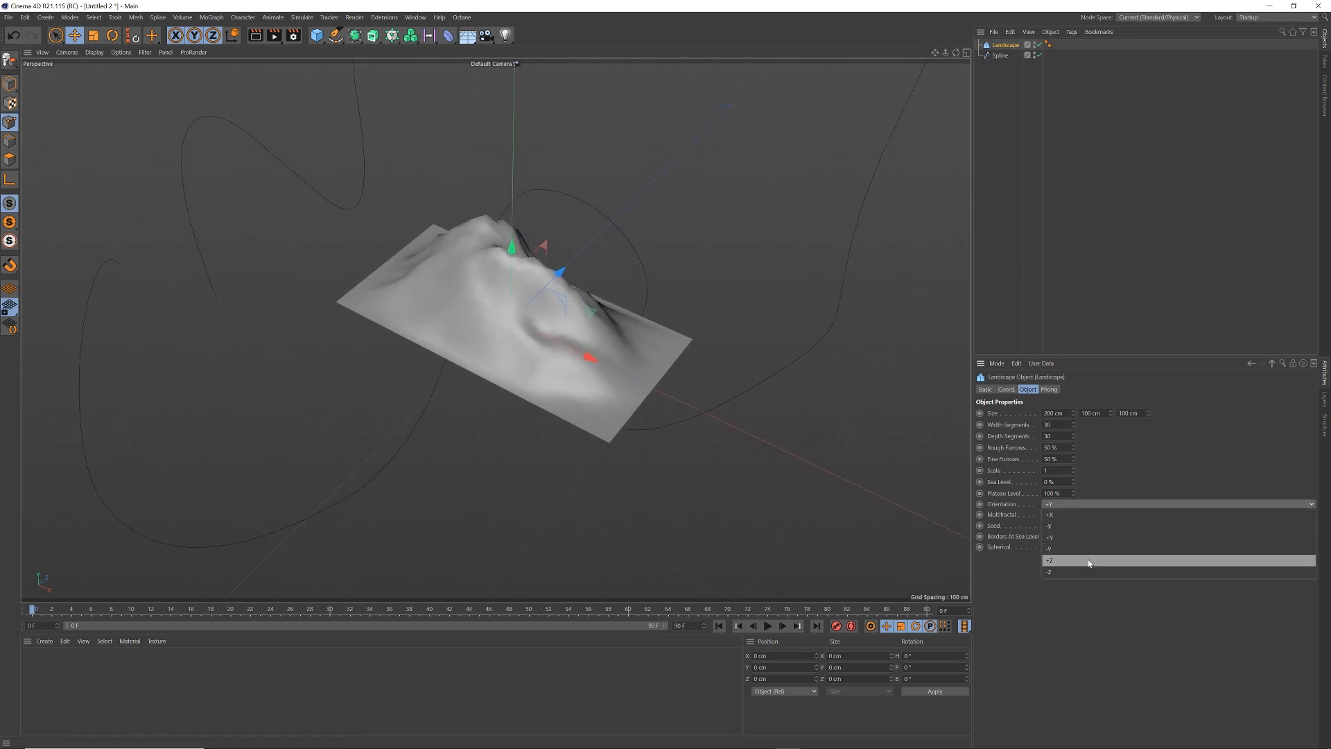
left_click(1087, 554)
left_click_drag(632, 362, 613, 302, "alt")
scroll(620, 305, "down", 5)
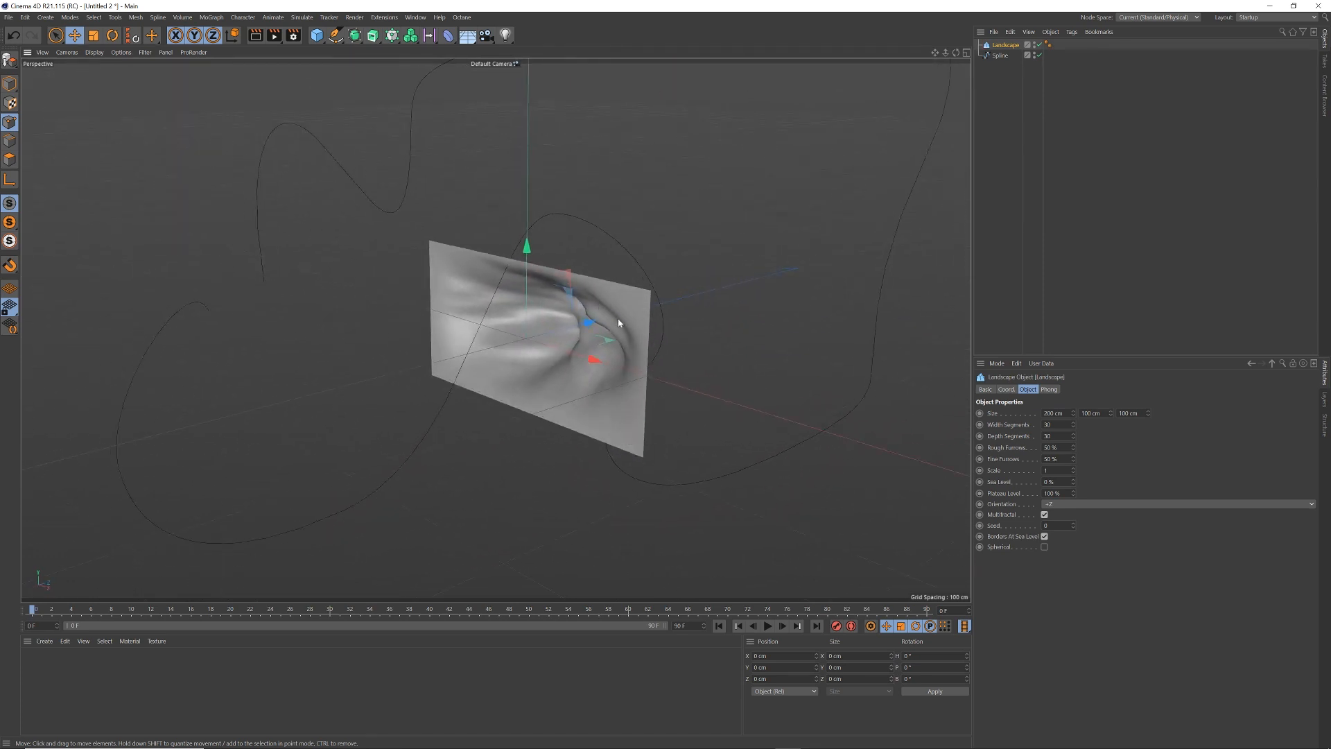
middle_click_drag(624, 339, 608, 354, "alt")
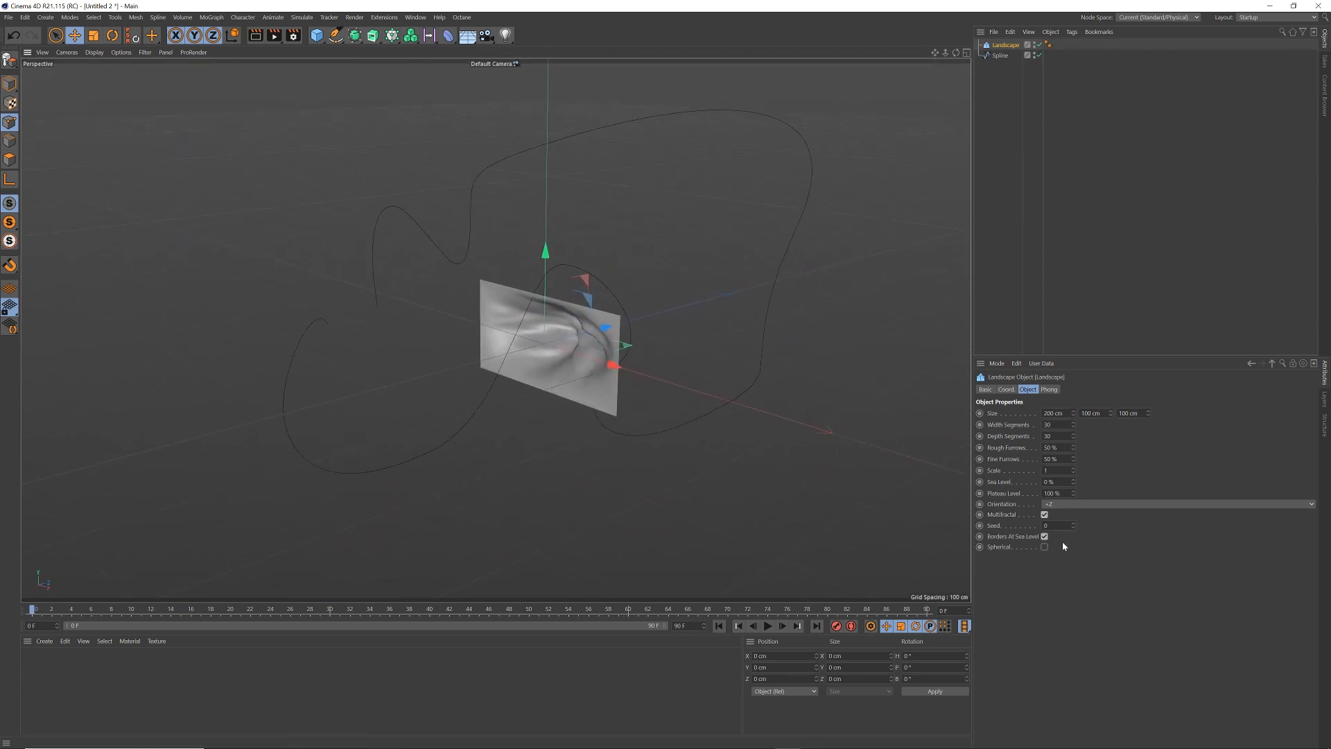
left_click(1045, 536)
mouse_move(634, 340)
left_mouse_down("alt")
mouse_move(693, 301)
mouse_move(585, 372)
mouse_move(490, 347)
mouse_move(650, 303)
left_mouse_up("alt")
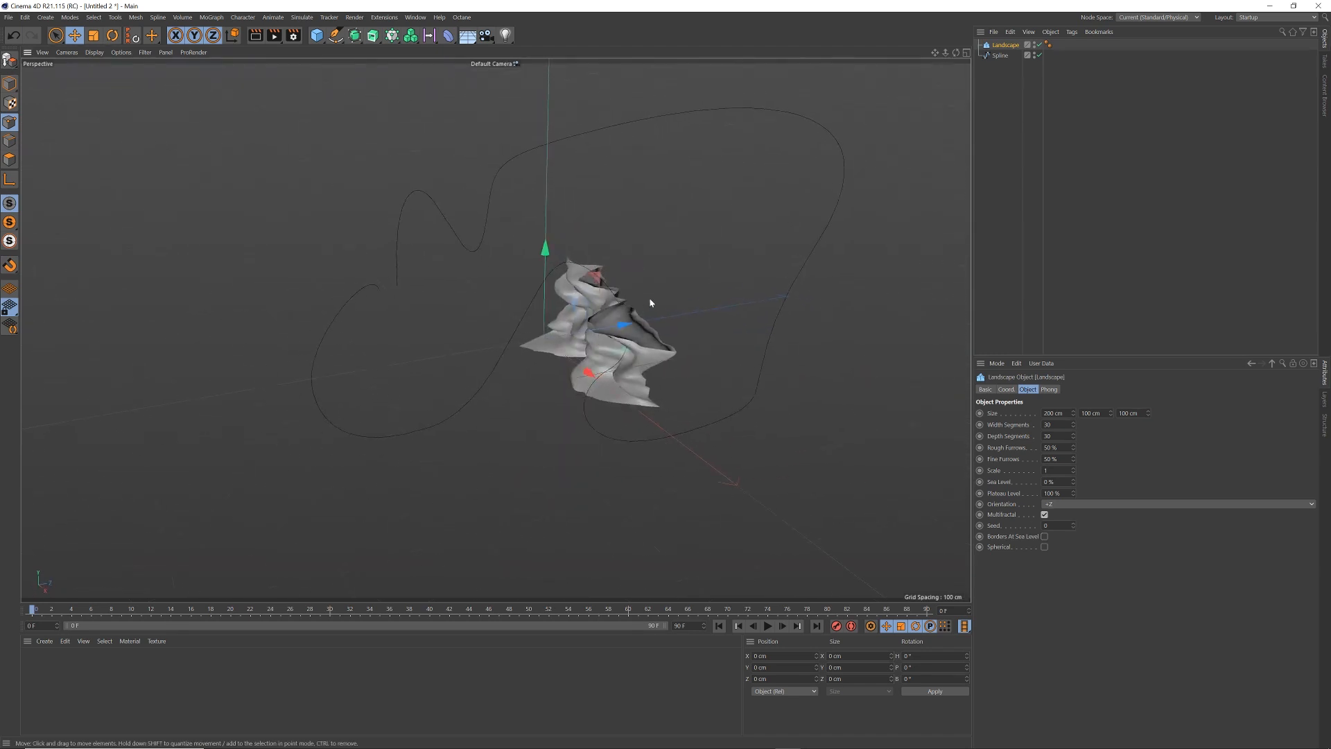
Step: Add a Spline Wrap deformer as a child of the landscape and assign the drawn spline as its Spline
left_click(448, 35)
left_click(722, 144)
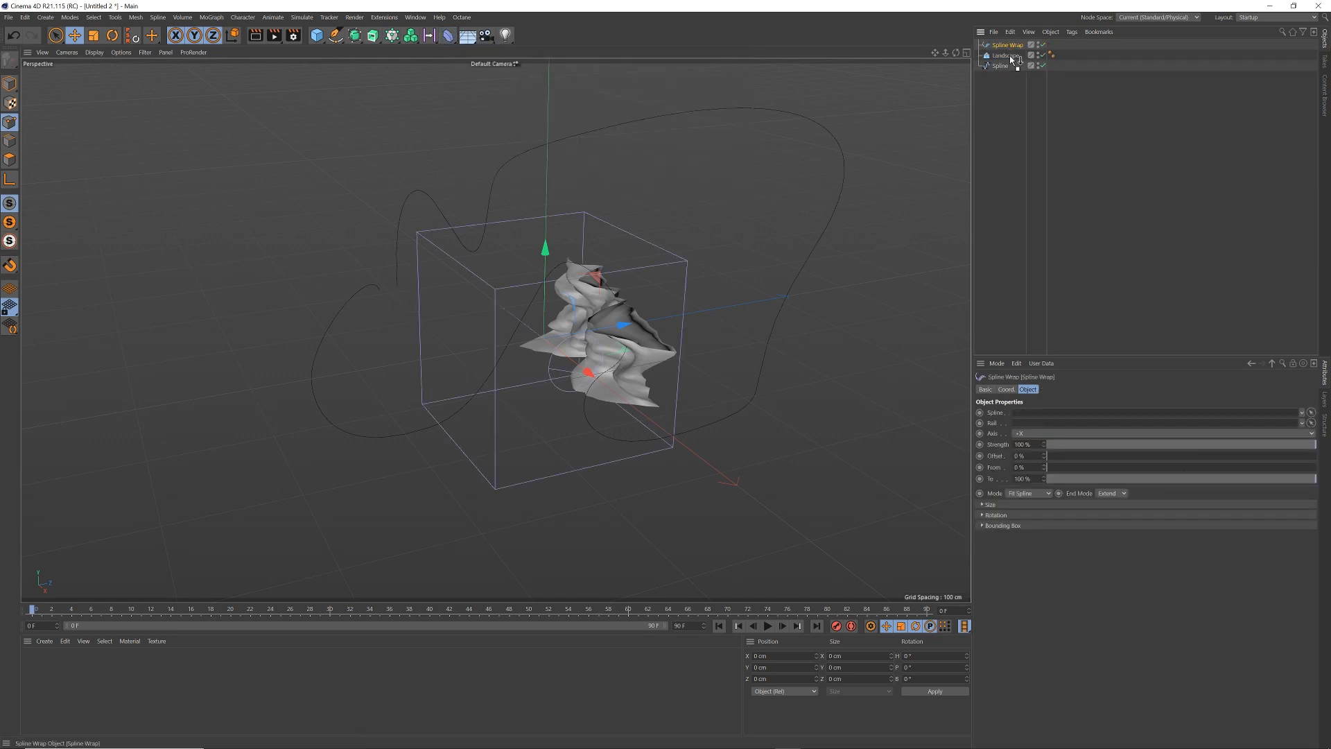
left_click_drag(1013, 59, 1034, 56)
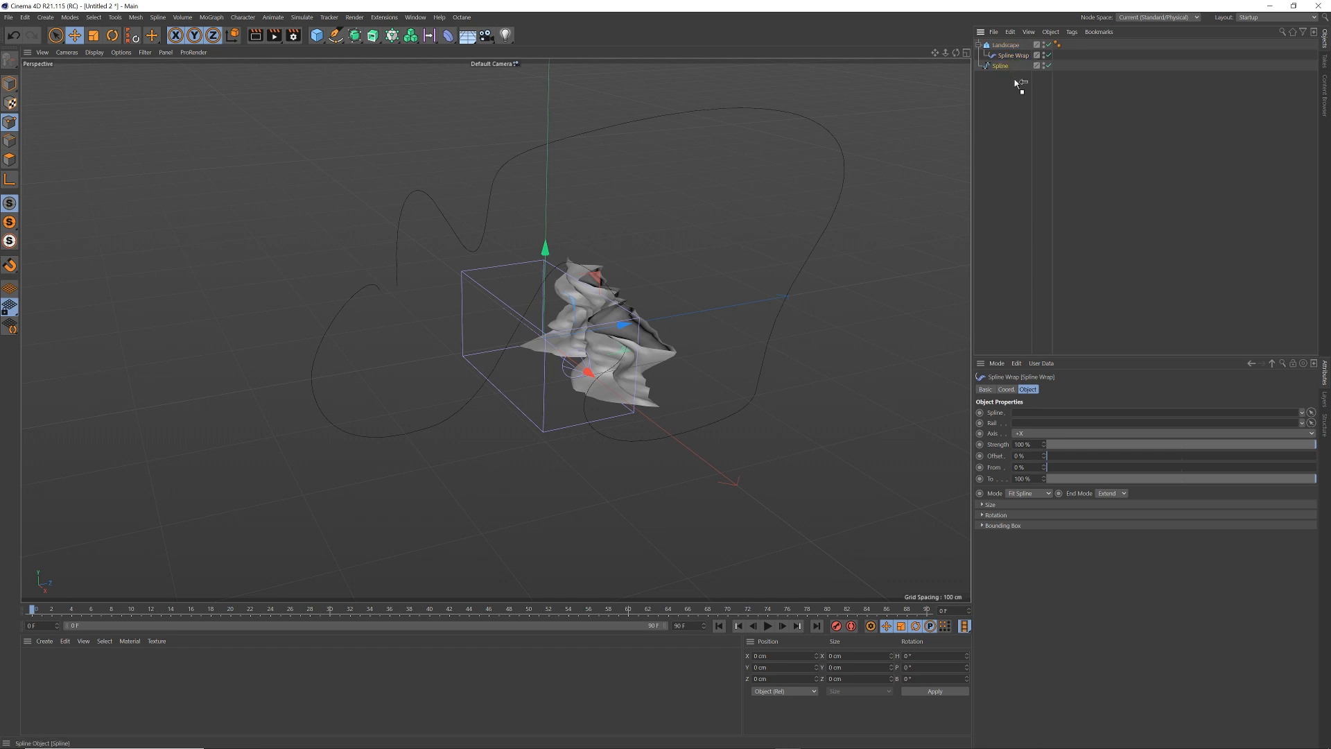
left_click_drag(1043, 419, 1044, 413)
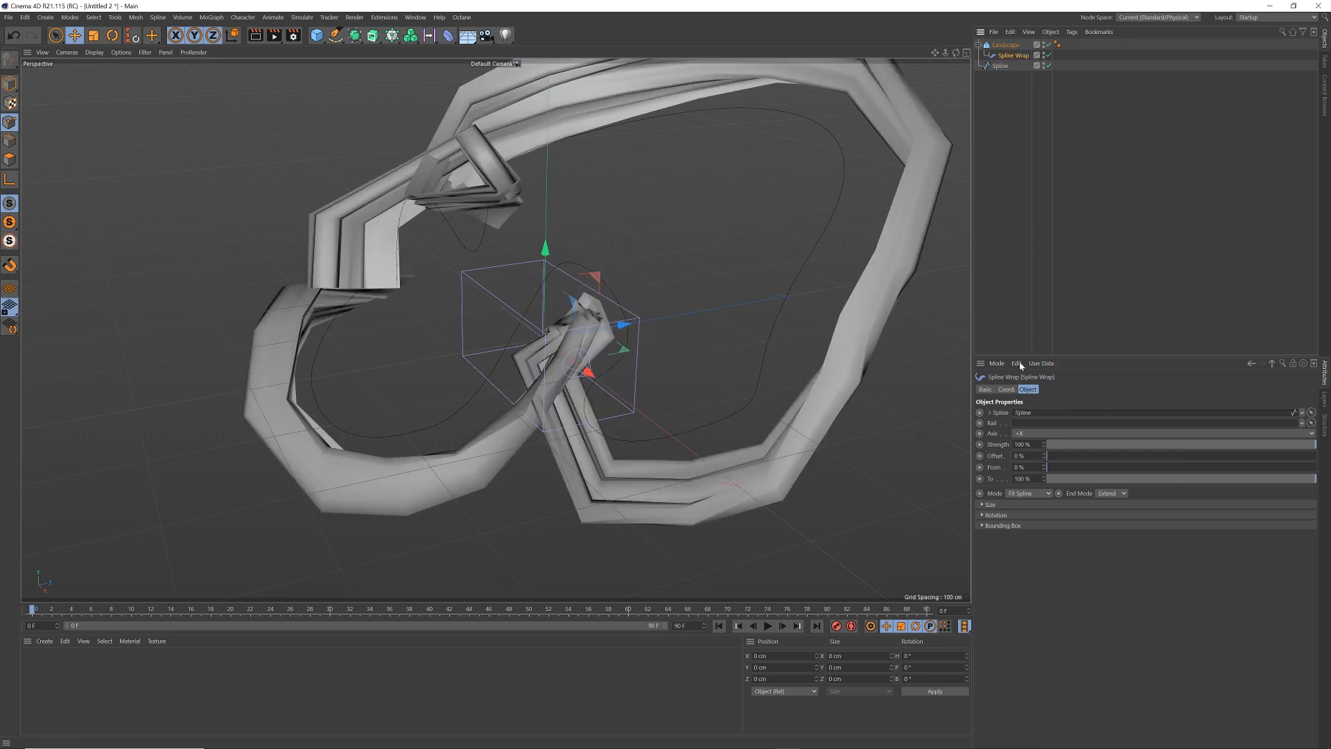
Step: Set the Spline Wrap's axis to +Y
scroll(659, 312, "down", 6)
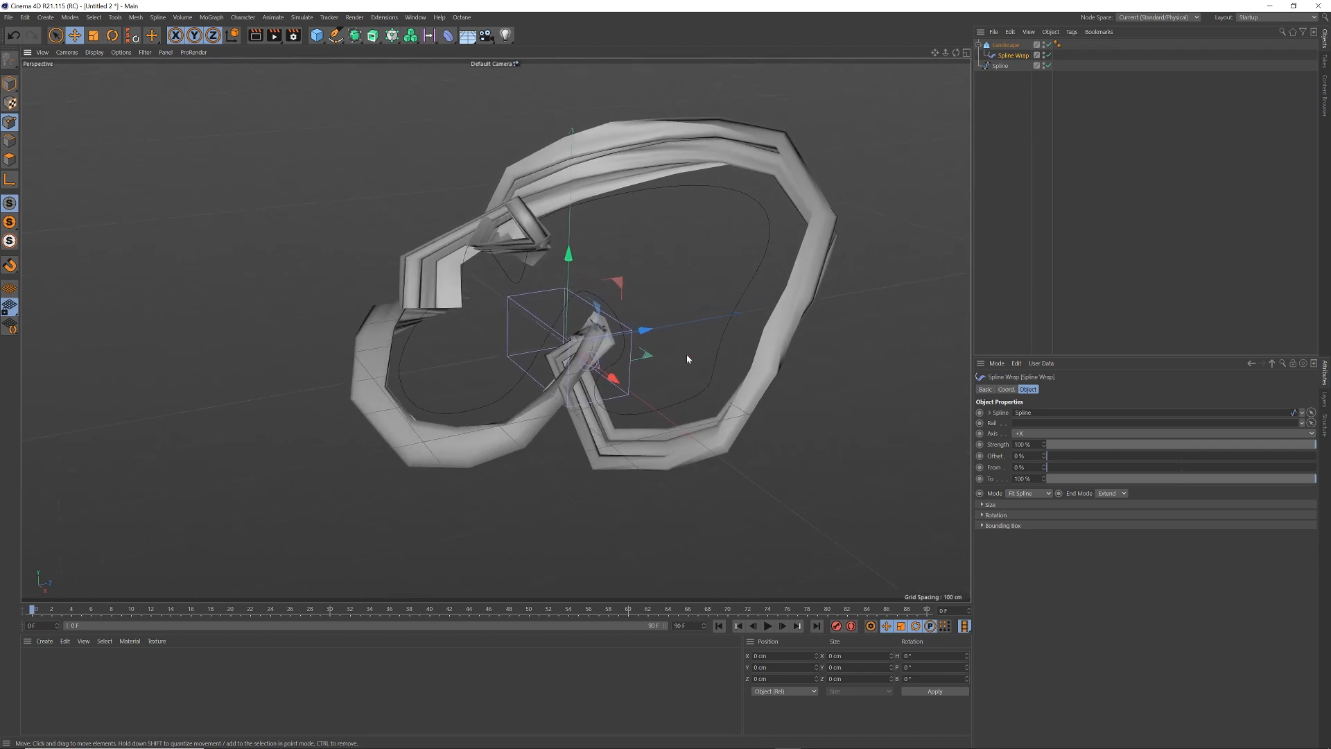
left_click_drag(682, 335, 801, 392, "alt")
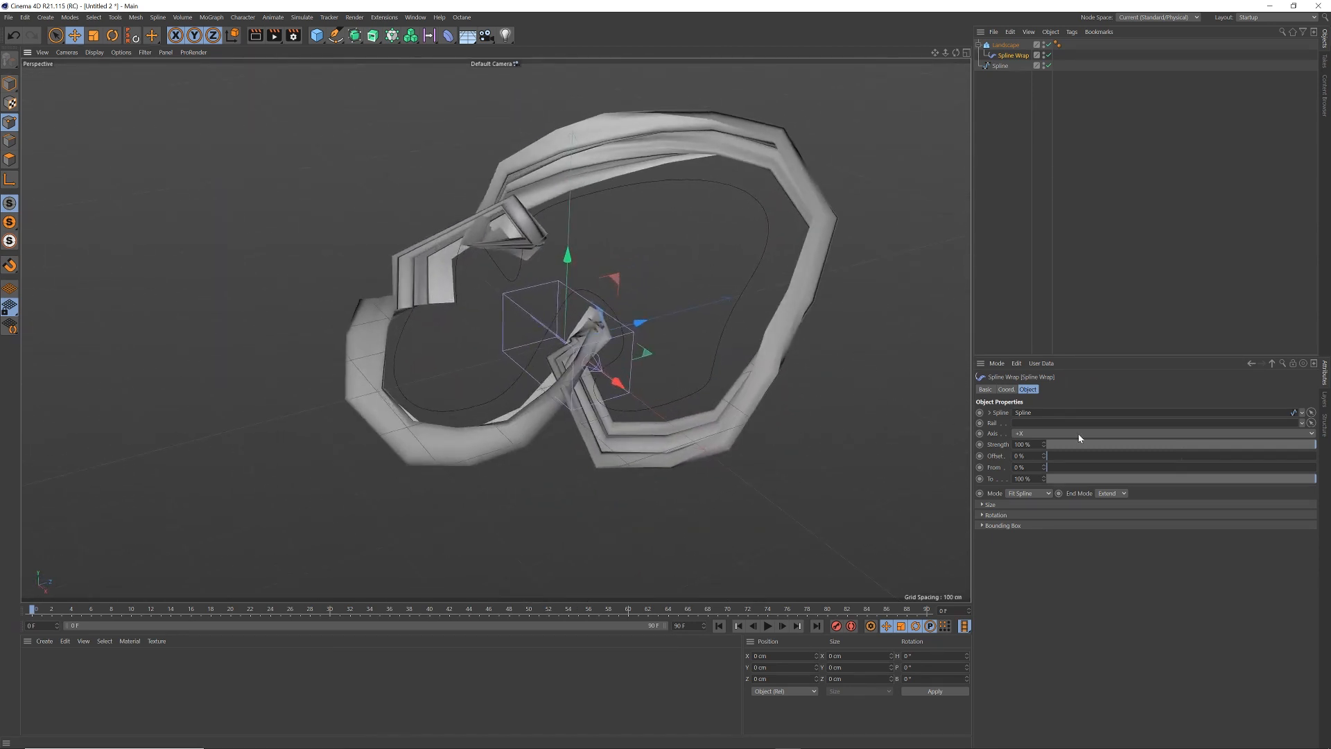
left_click(1029, 433)
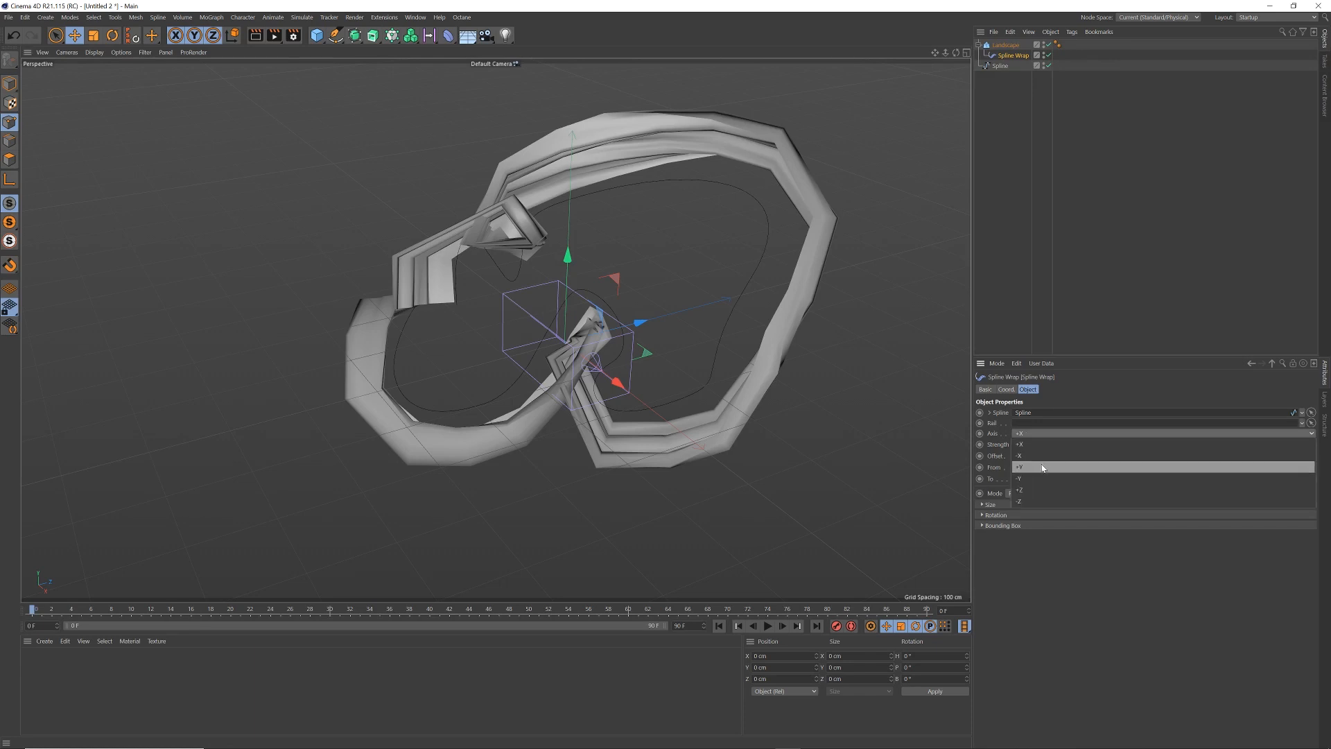
left_click(1030, 461)
left_click_drag(589, 292, 662, 329, "alt")
left_click(1041, 434)
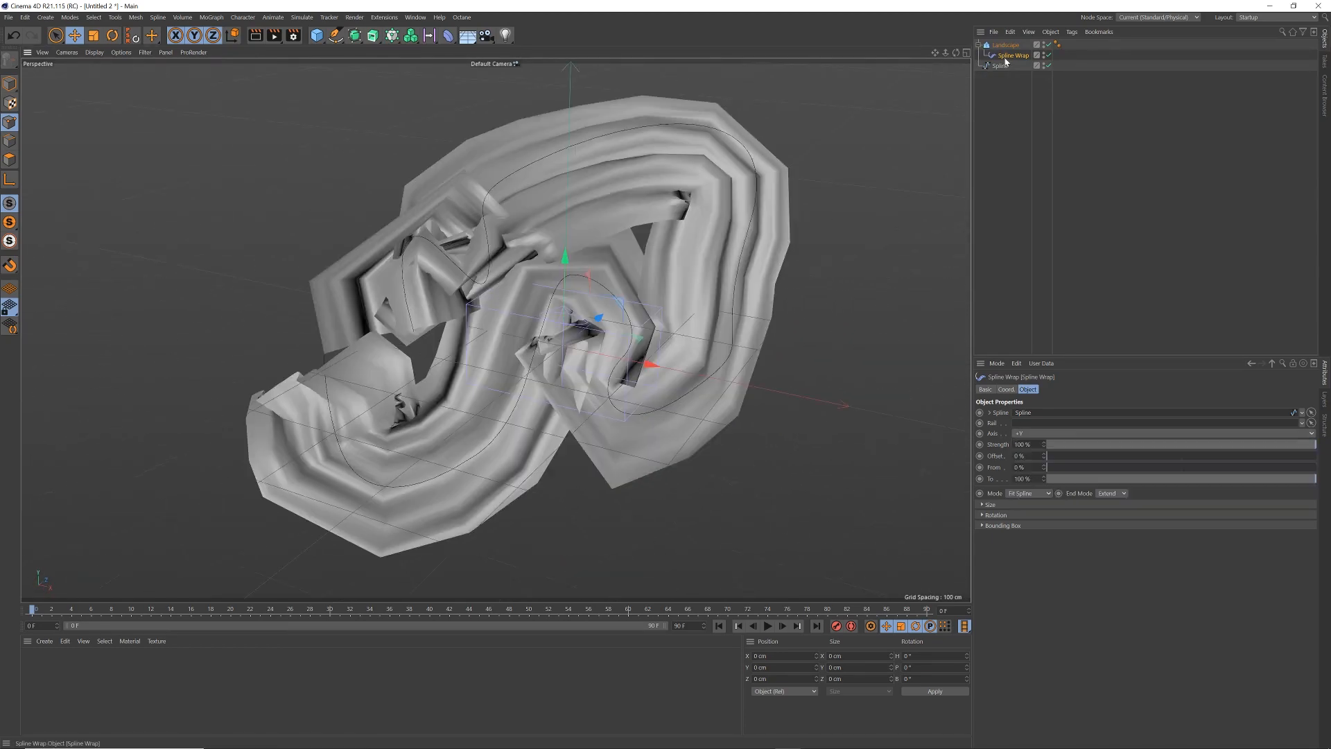
Step: Select the spline and one of its control points to examine how the wrapped landscape bends around it
left_click(1000, 68)
left_click_drag(502, 223, 587, 292, "alt")
left_click(453, 267)
mouse_move(513, 314)
left_mouse_down("alt")
mouse_move(748, 270)
mouse_move(598, 281)
mouse_move(613, 257)
mouse_move(494, 317)
left_mouse_up("alt")
Step: Set the landscape's Rough Furrows and Fine Furrows to 100 %
left_click(1008, 45)
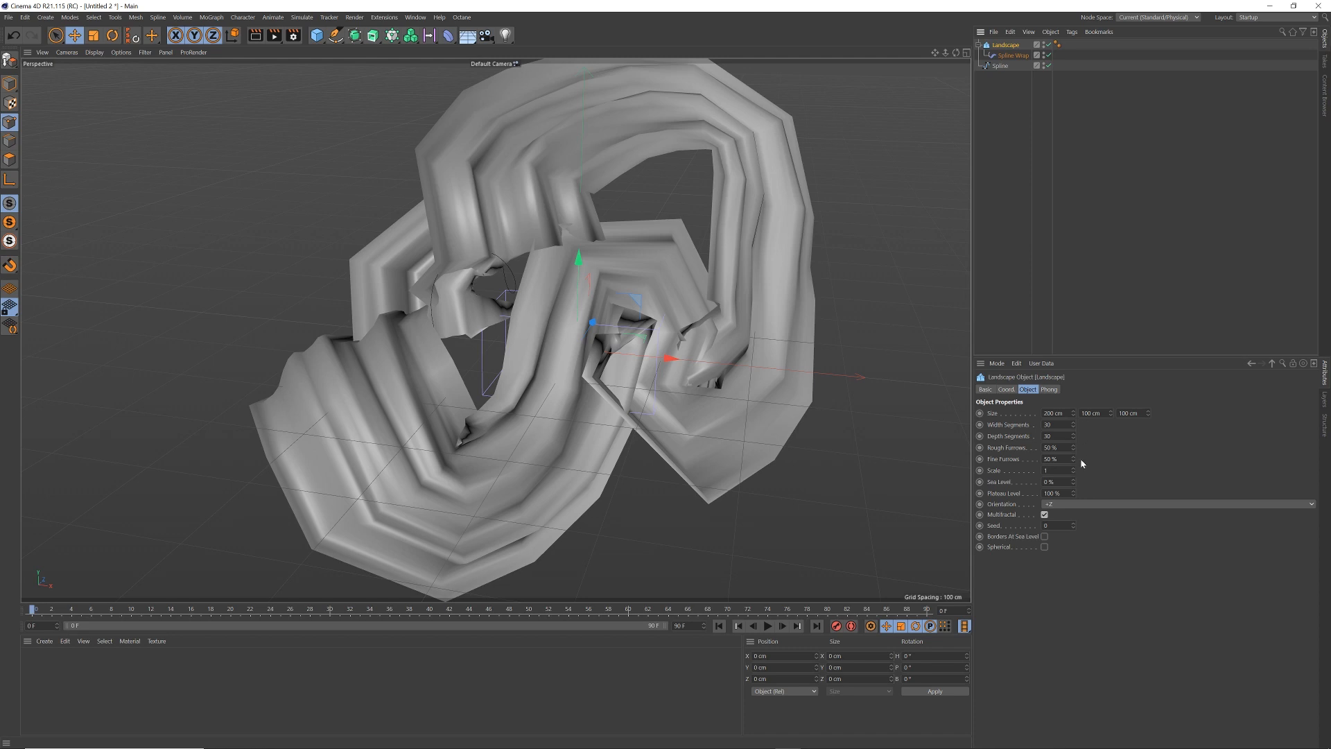
left_click_drag(1074, 448, 1074, 389)
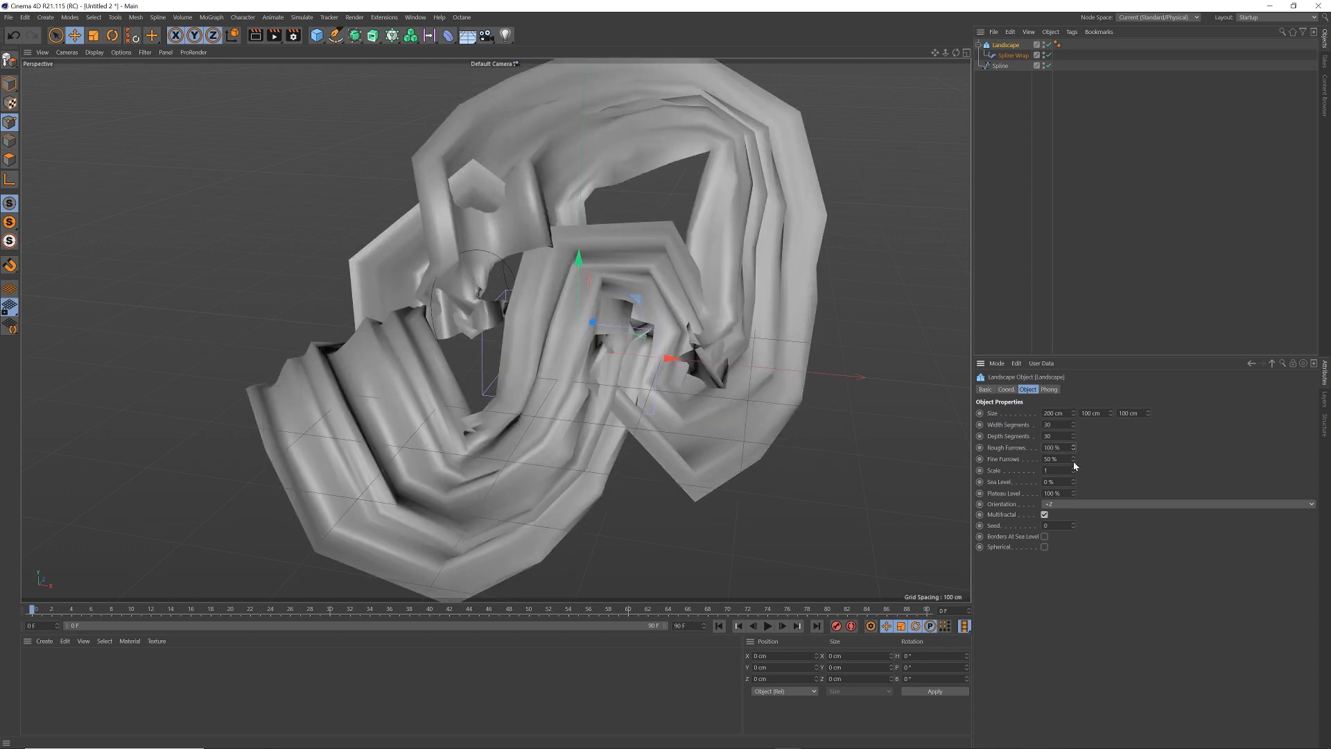
left_click_drag(1075, 459, 1076, 437)
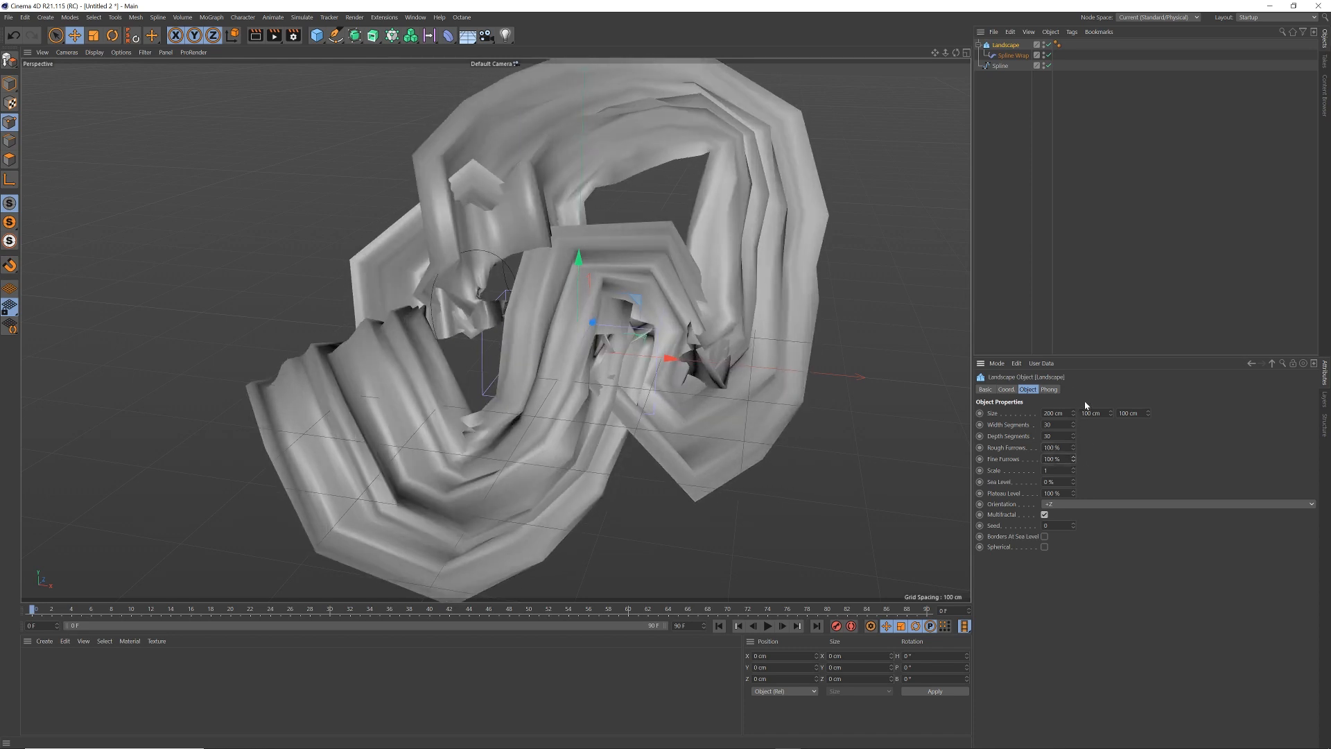
Step: Rotate the tangent handles of a lower control point on the spline to adjust the curve there
mouse_move(562, 366)
left_mouse_down("alt")
mouse_move(677, 351)
mouse_move(566, 350)
mouse_move(543, 366)
mouse_move(635, 330)
mouse_move(597, 347)
mouse_move(653, 358)
mouse_move(621, 372)
mouse_move(591, 350)
mouse_move(443, 350)
mouse_move(647, 279)
mouse_move(539, 320)
mouse_move(618, 312)
mouse_move(579, 381)
mouse_move(552, 367)
mouse_move(624, 342)
mouse_move(565, 352)
mouse_move(576, 387)
left_mouse_up("alt")
left_click(999, 66)
left_click(543, 433)
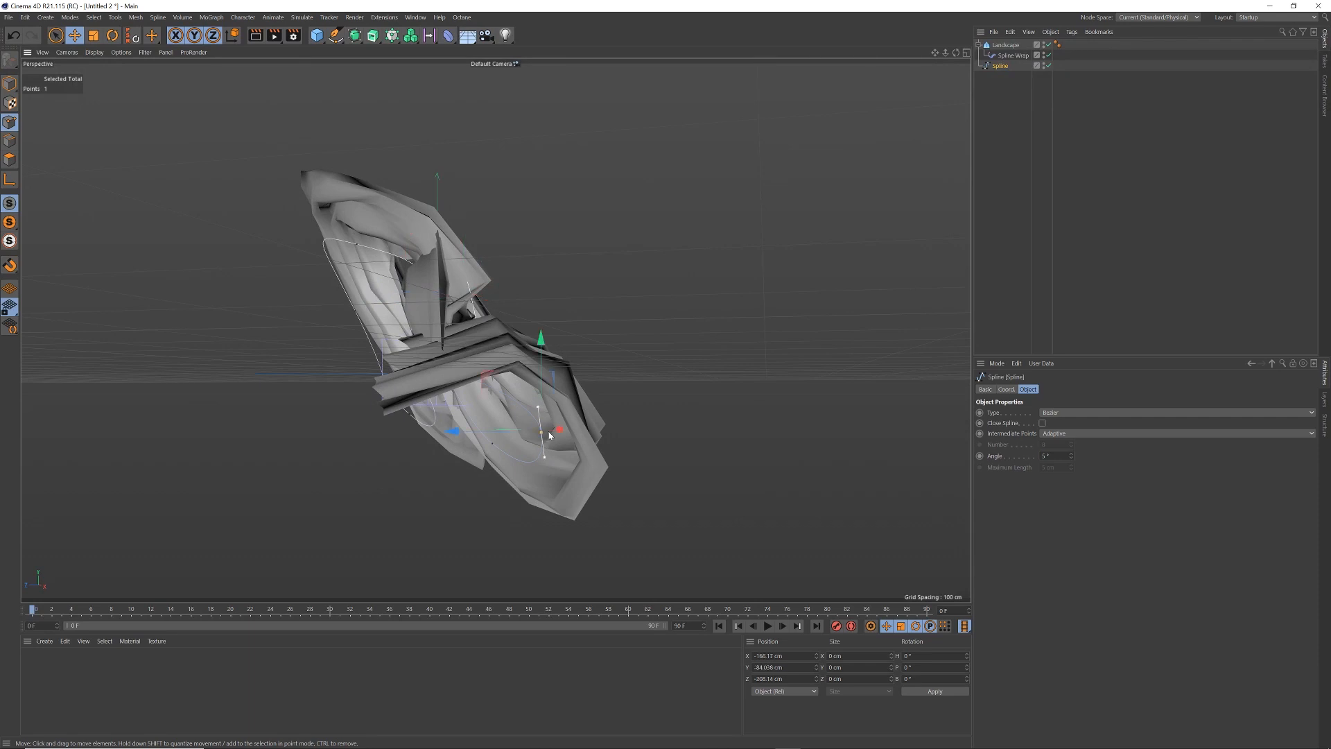
mouse_move(545, 461)
left_mouse_down()
mouse_move(508, 452)
mouse_move(527, 472)
mouse_move(531, 450)
left_mouse_up()
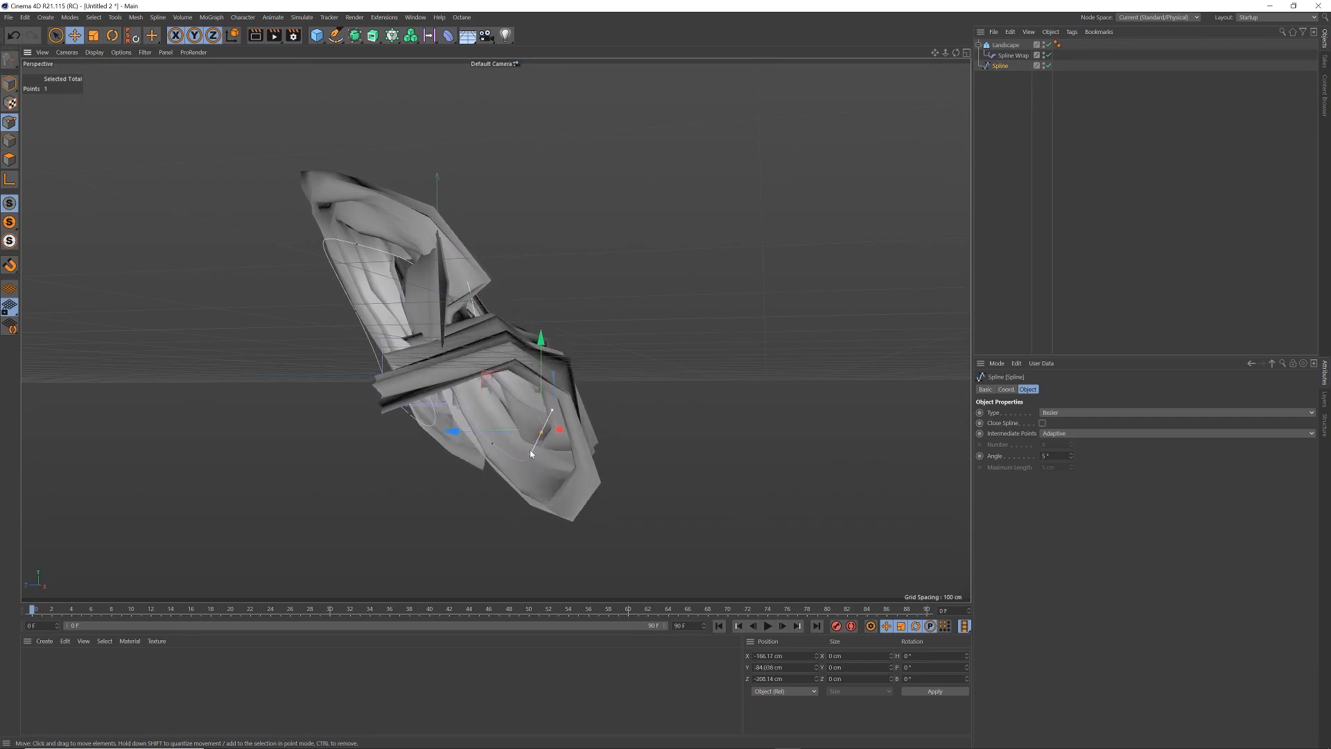
Step: Move the spline's middle control point along Z to about -145 cm and raise it to about Y 147 cm
left_click_drag(497, 402, 381, 332, "alt")
left_click(428, 324)
mouse_move(484, 361)
left_mouse_down("alt")
mouse_move(326, 387)
mouse_move(455, 347)
mouse_move(397, 405)
mouse_move(487, 348)
left_mouse_up("alt")
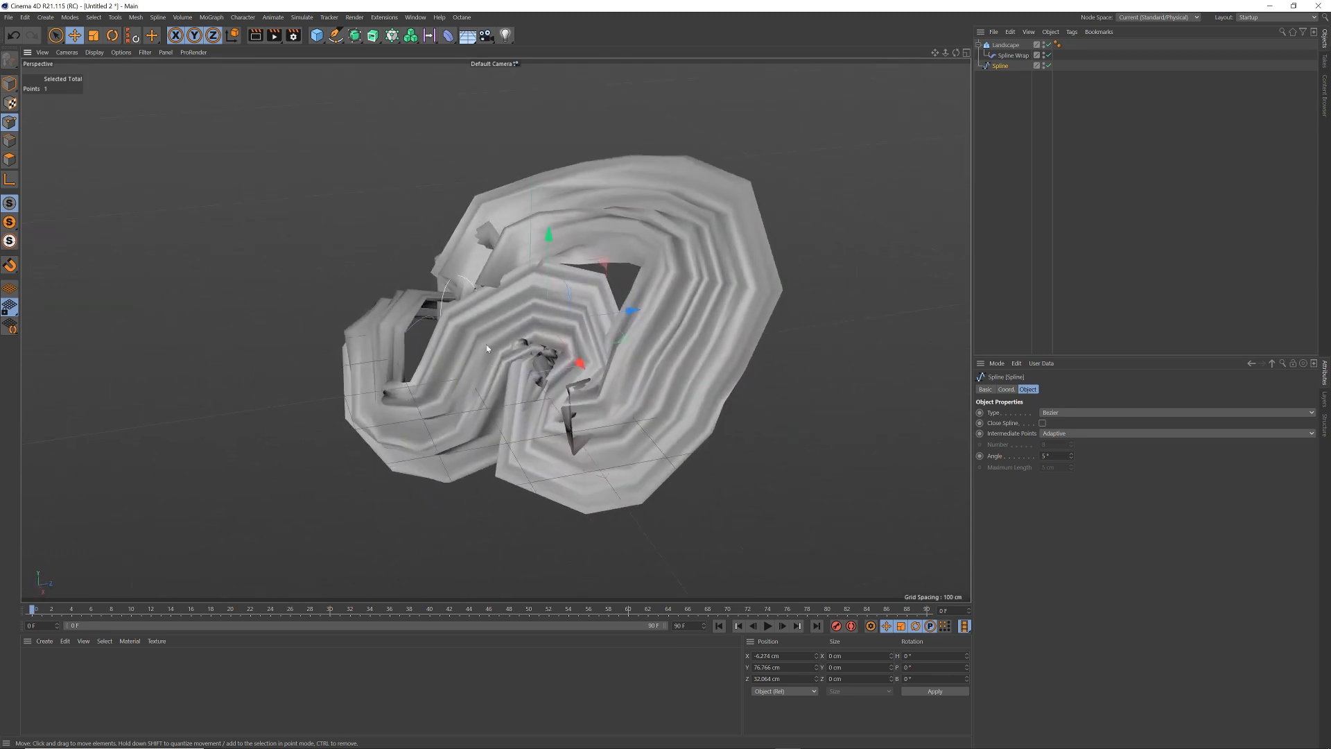
left_click_drag(634, 309, 528, 345)
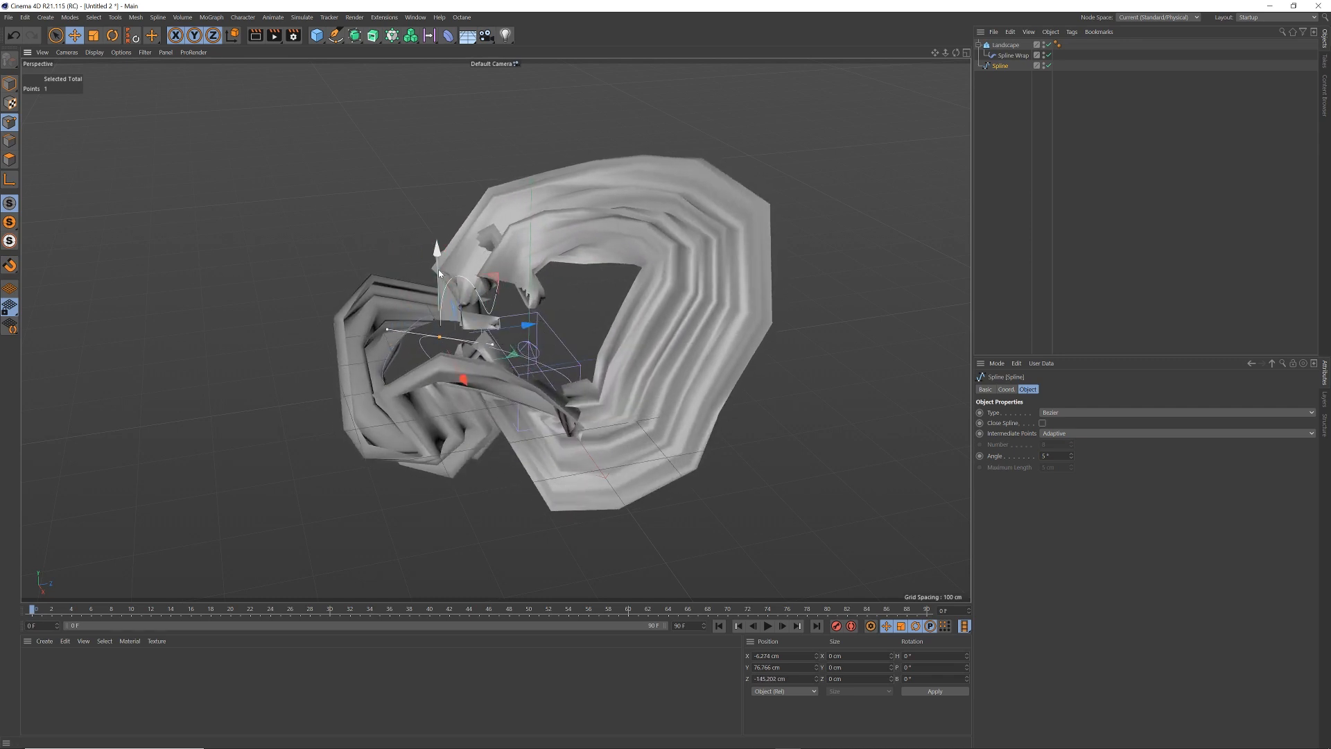
left_click_drag(438, 269, 438, 229)
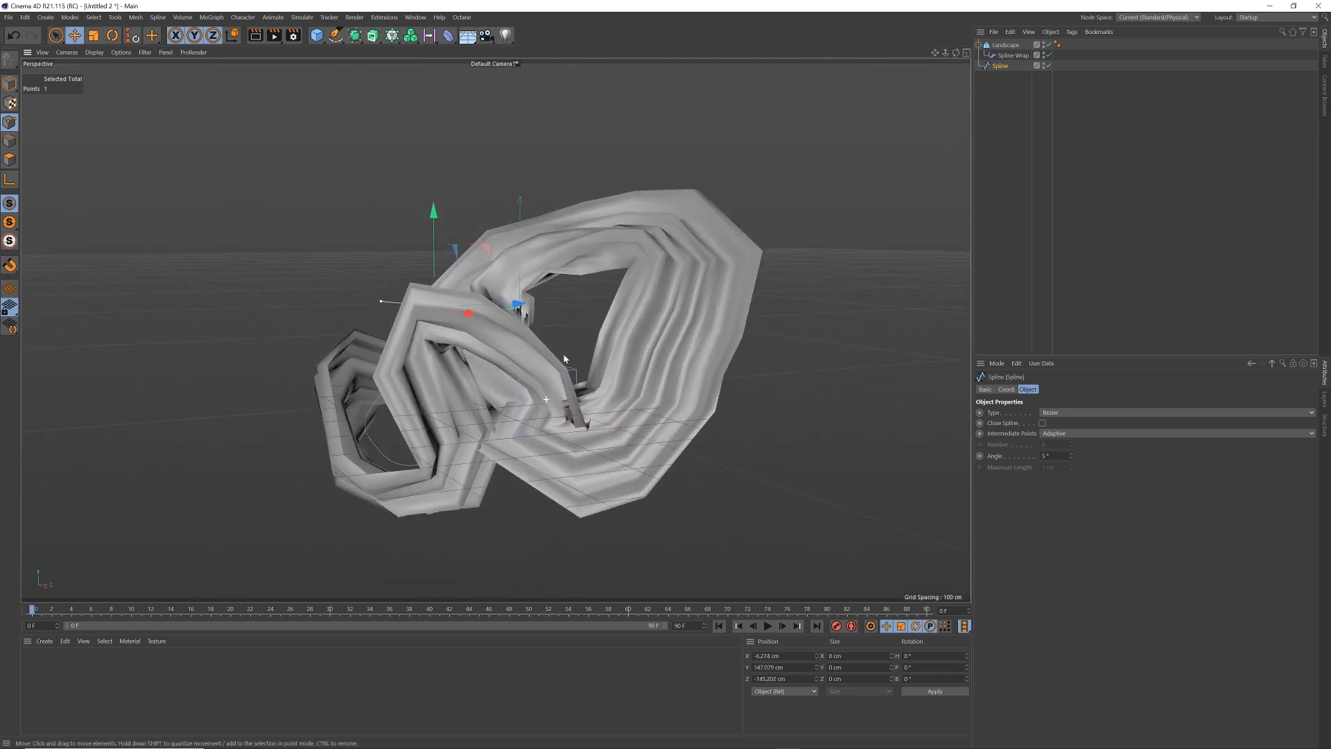
Step: Lower the start point of the Spline Wrap's Size curve to about 0.4 so the shape tapers at one end
left_click_drag(565, 359, 640, 367, "alt")
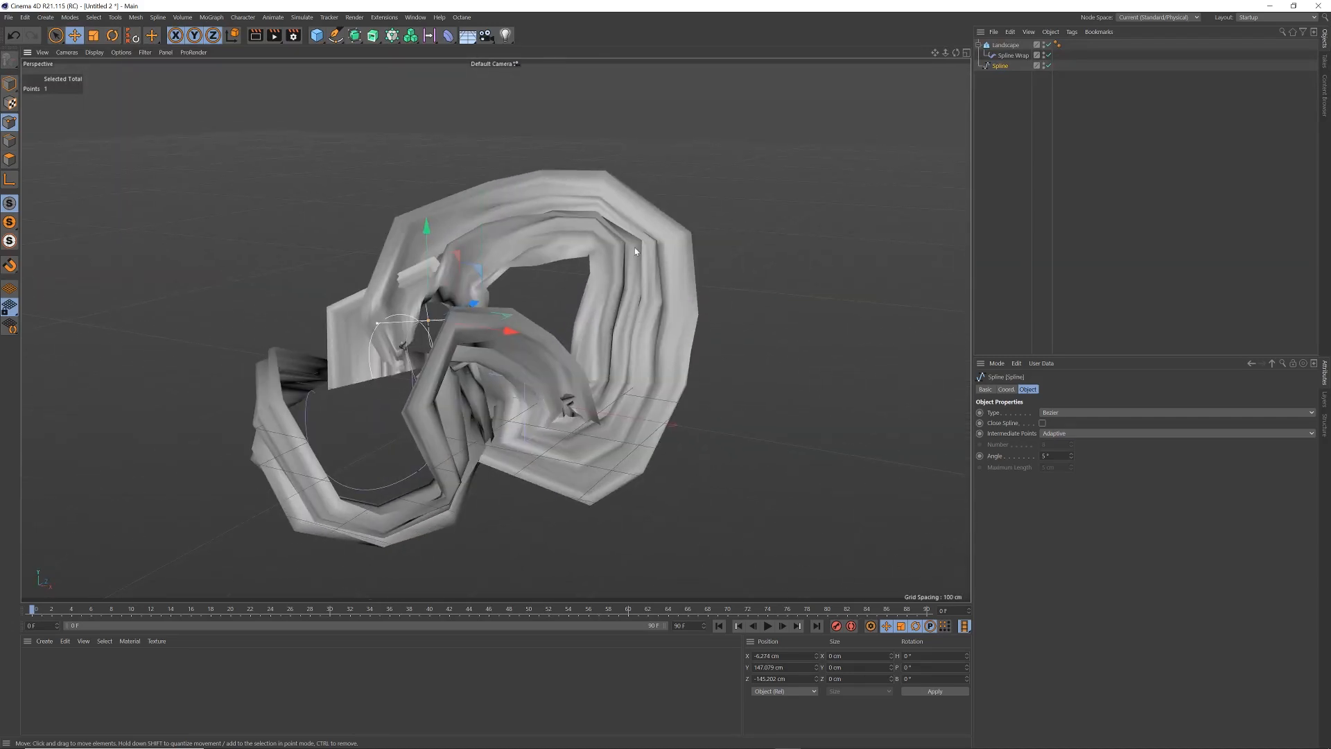
mouse_move(640, 279)
left_mouse_down("alt")
mouse_move(602, 297)
mouse_move(637, 295)
left_mouse_up("alt")
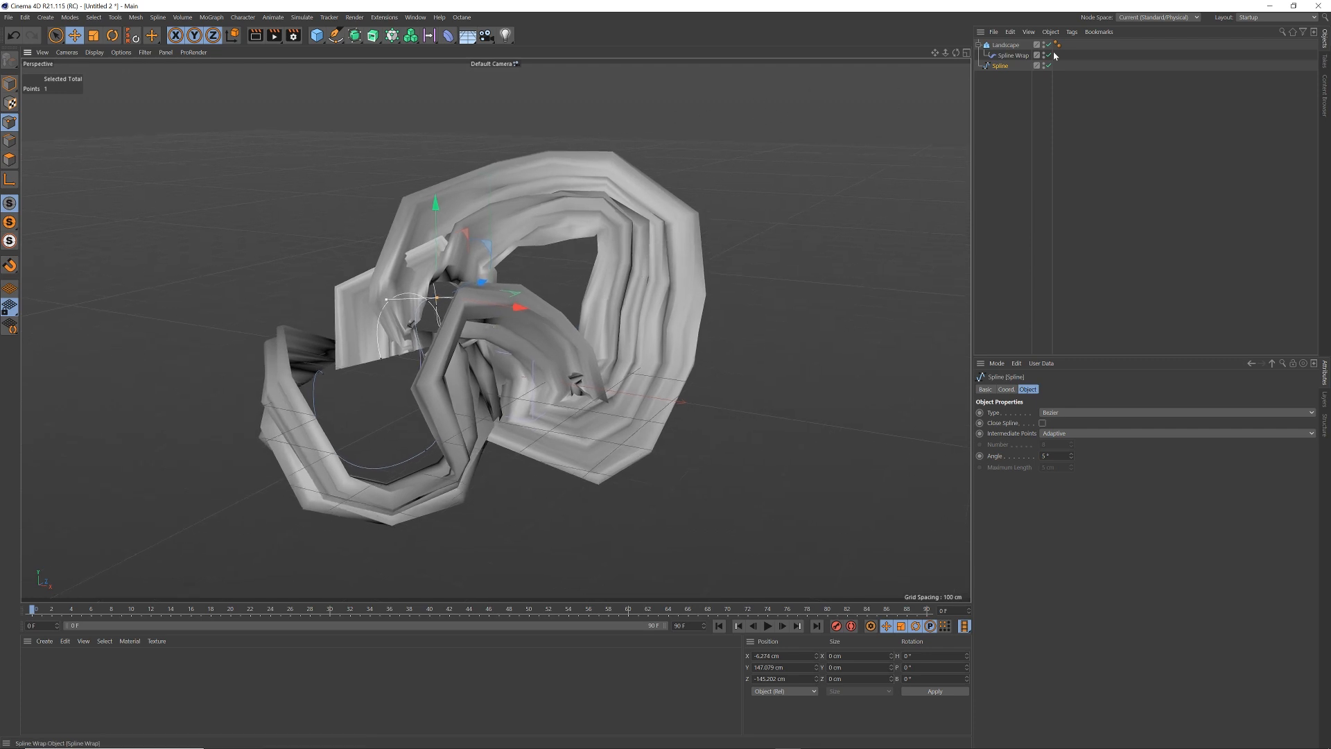
left_click(1013, 55)
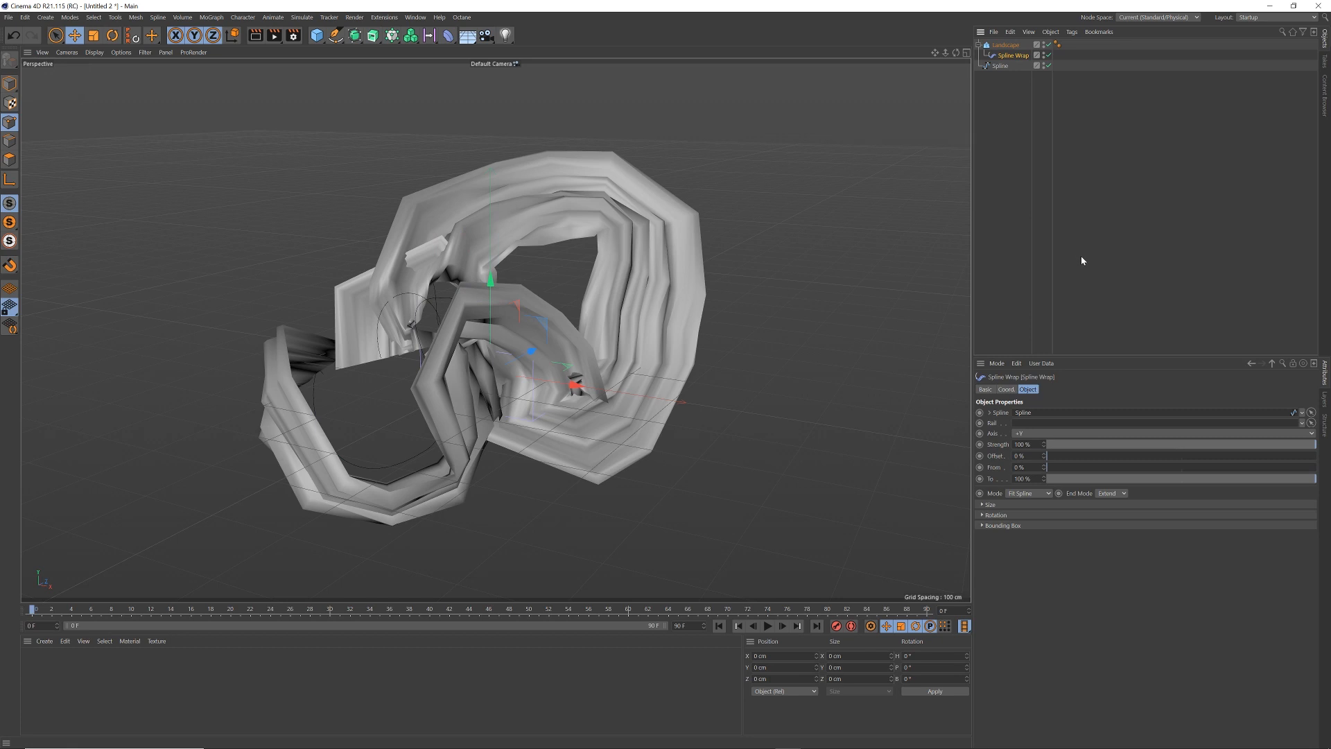
left_click(991, 504)
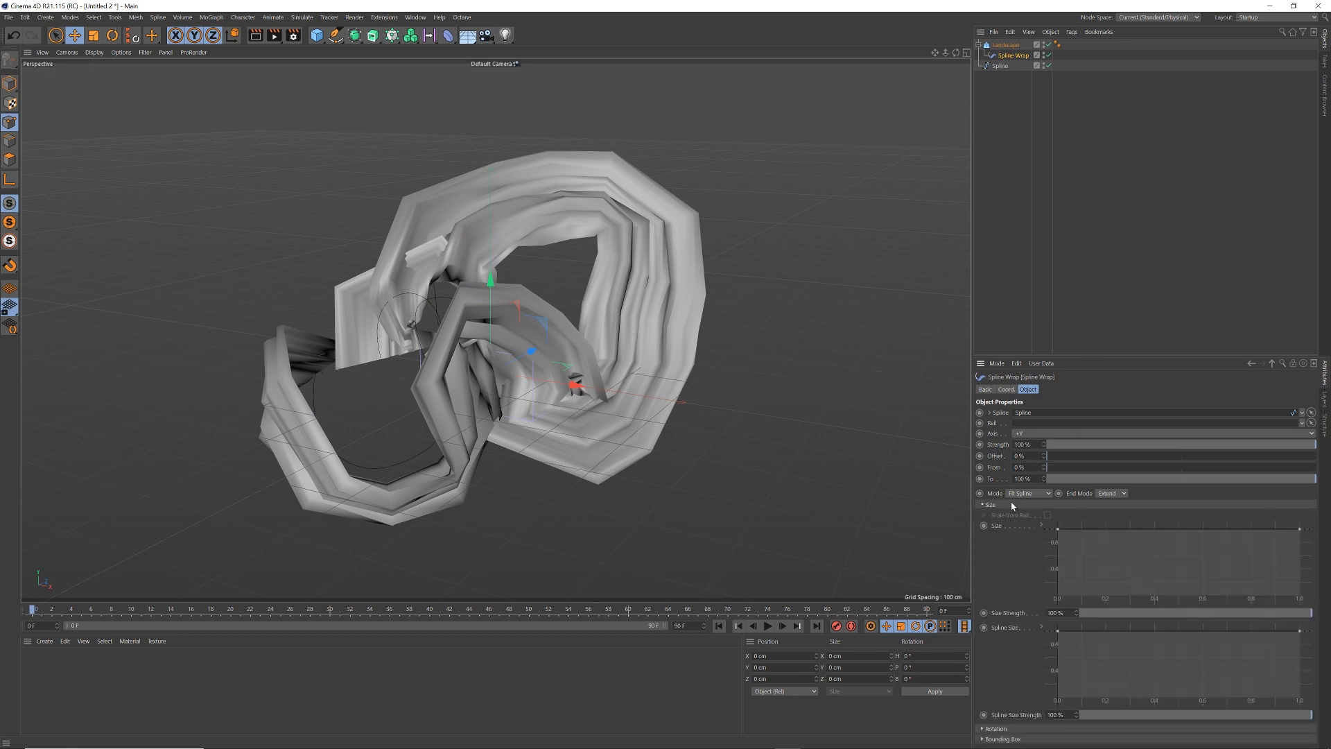
left_click_drag(1059, 532, 1049, 572)
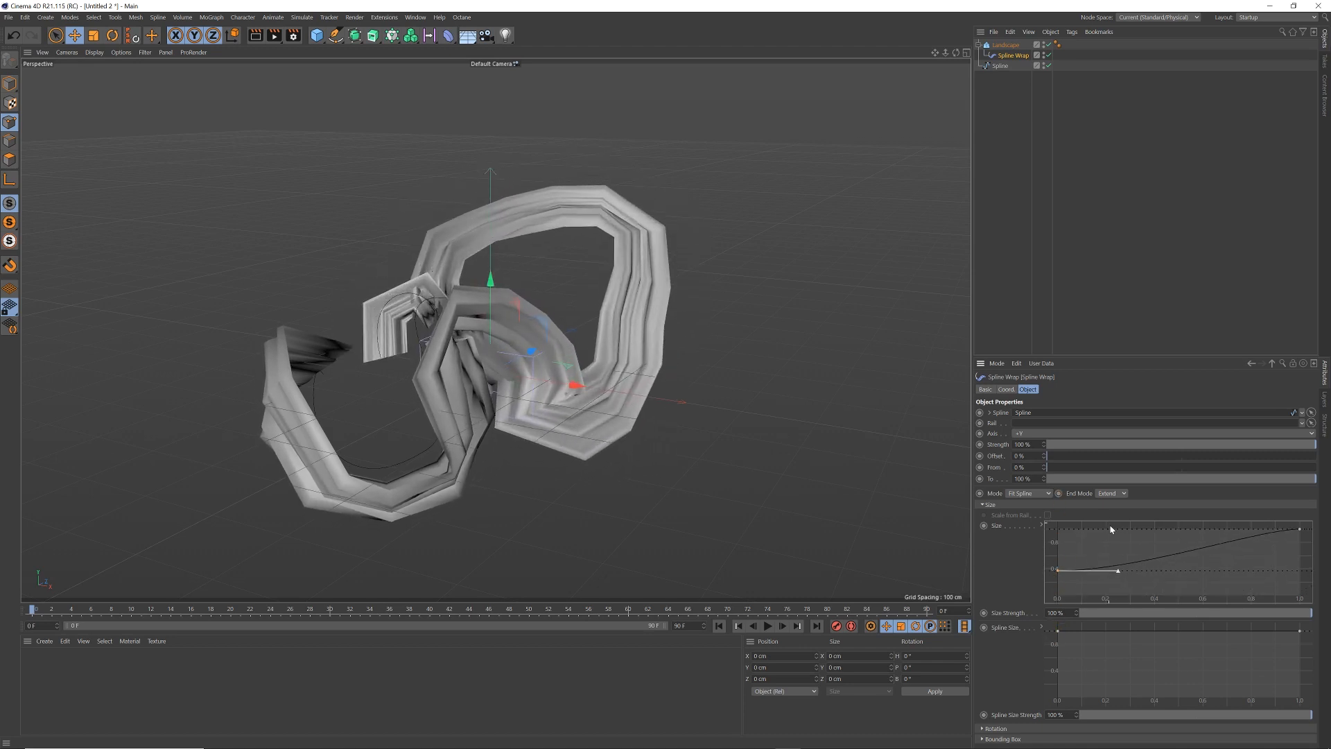
Step: Add and move points along the Spline Wrap's Size curve to make it undulate, with a sharp dip near 0.6 and a peak just after it
left_click(1075, 570, "ctrl")
left_click_drag(1098, 572, 1276, 559)
mouse_move(1190, 557)
left_mouse_down()
mouse_move(1171, 525)
mouse_move(1167, 549)
left_mouse_up()
left_click_drag(1095, 571, 1205, 583)
left_click(1195, 544, "ctrl")
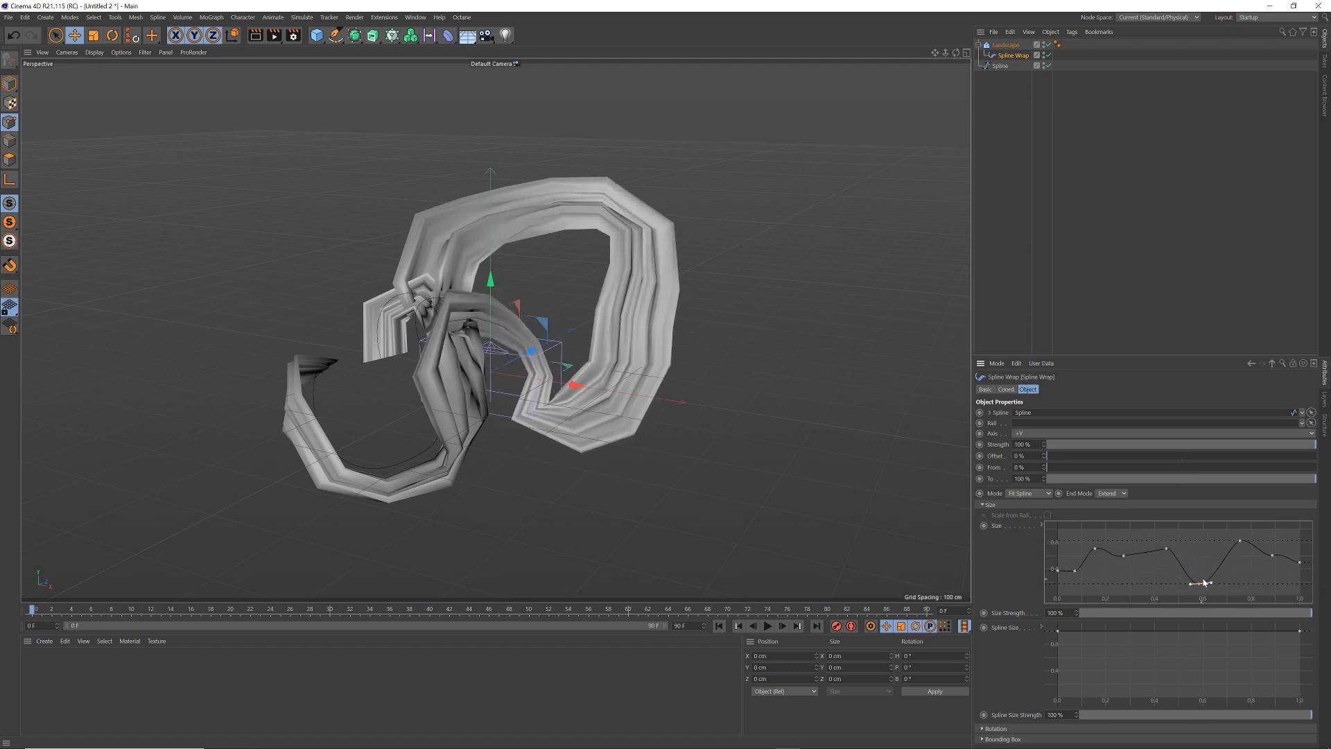
left_click(1224, 563, "ctrl")
left_click_drag(1228, 555, 1211, 511)
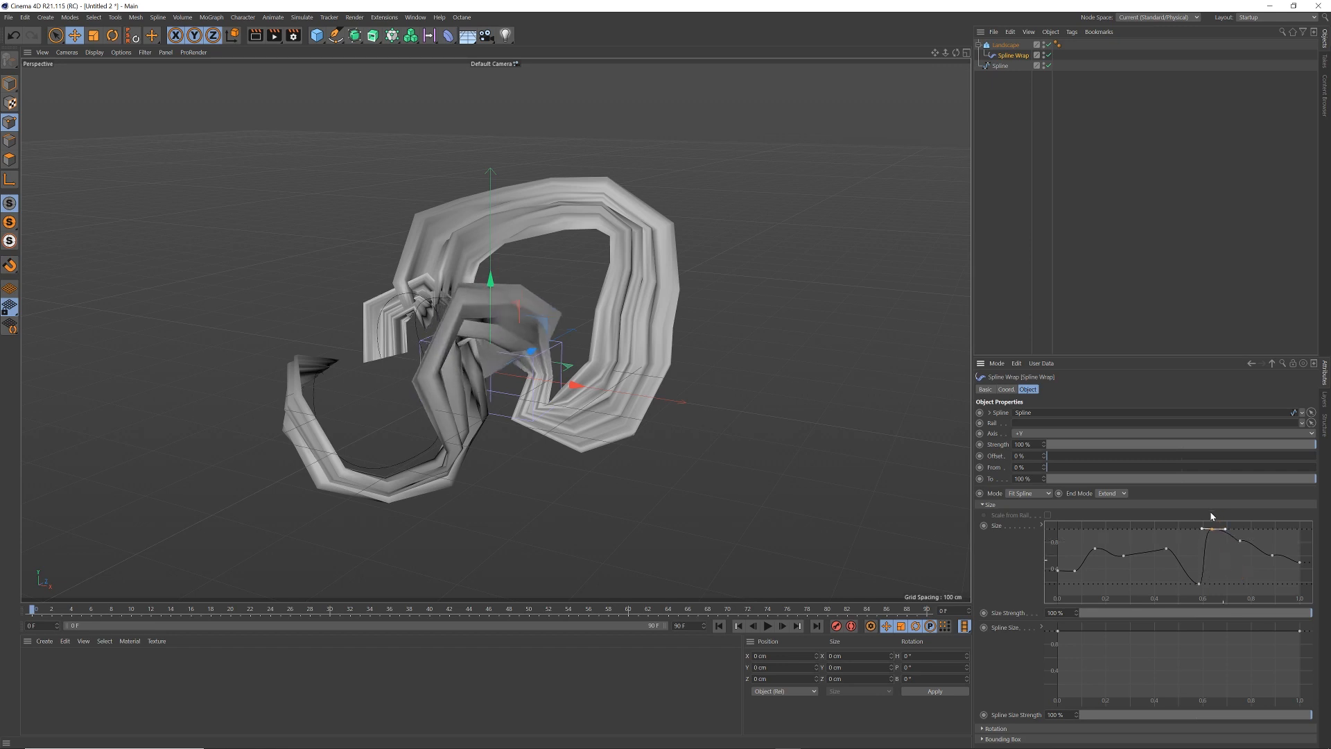
left_click_drag(507, 421, 610, 430, "alt")
left_click(984, 506)
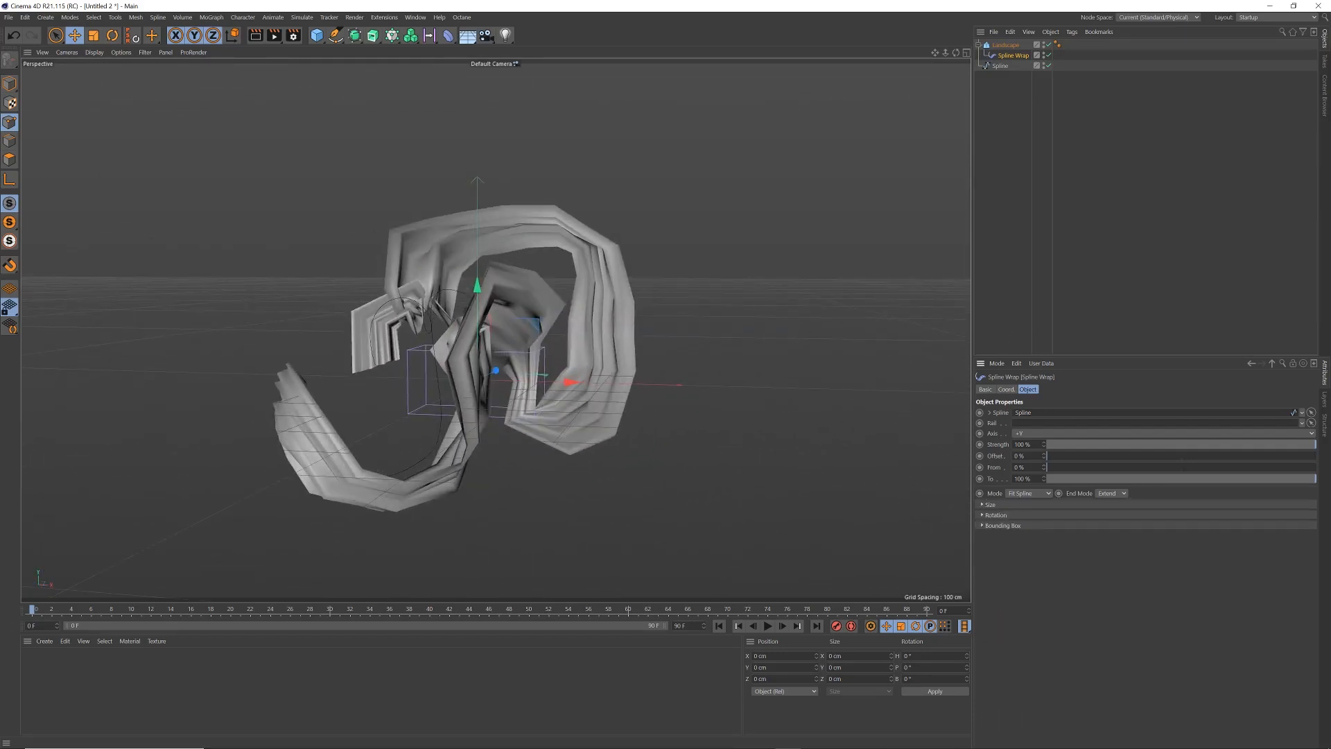
Step: Open the Octane Live Viewer and dock it beside the perspective viewport
left_click(1002, 108)
left_click(1009, 45)
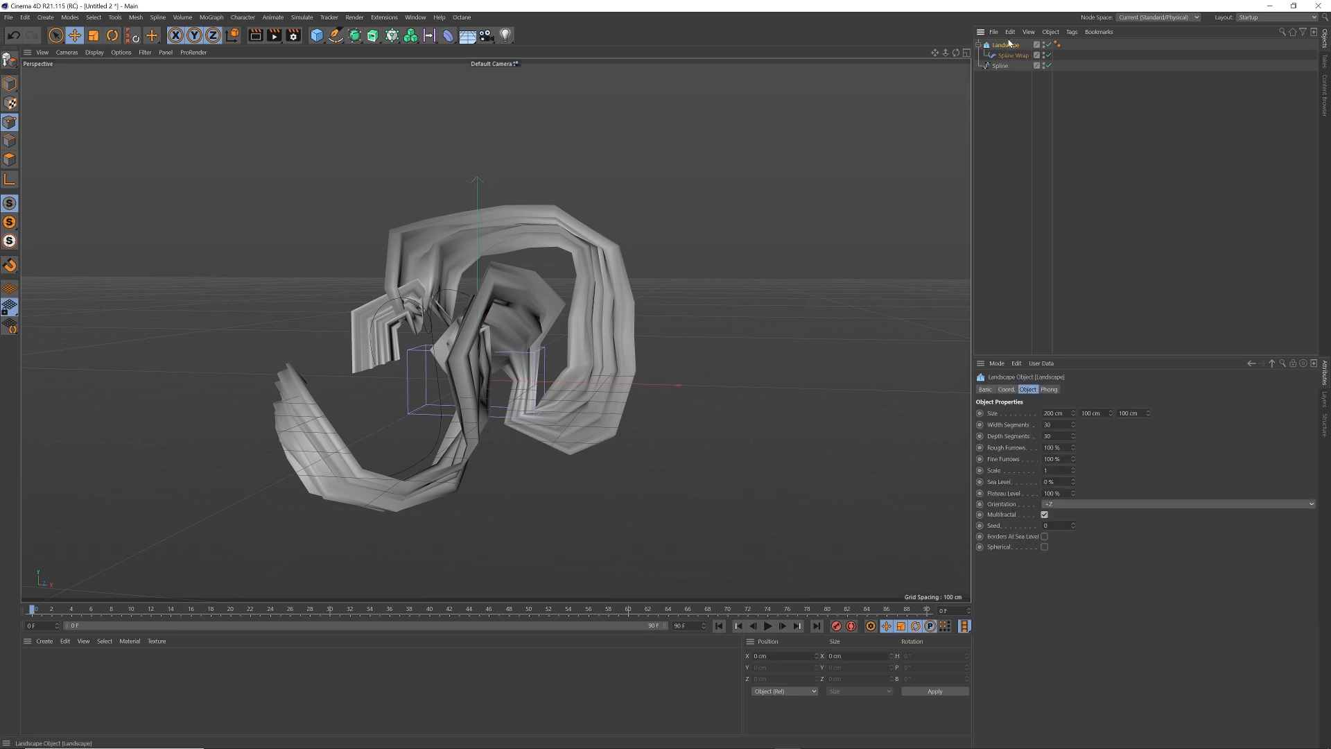
left_click(1008, 95)
left_click_drag(578, 364, 610, 313, "alt")
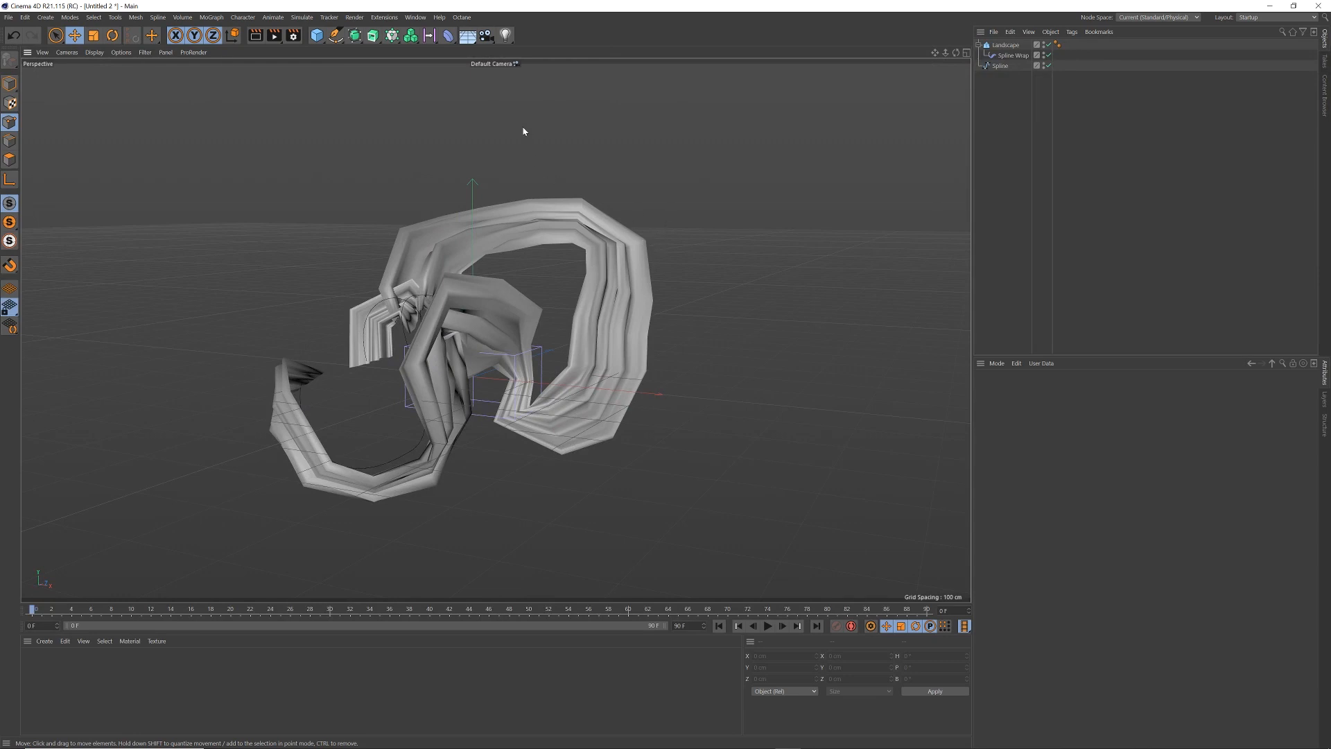
left_click(486, 38)
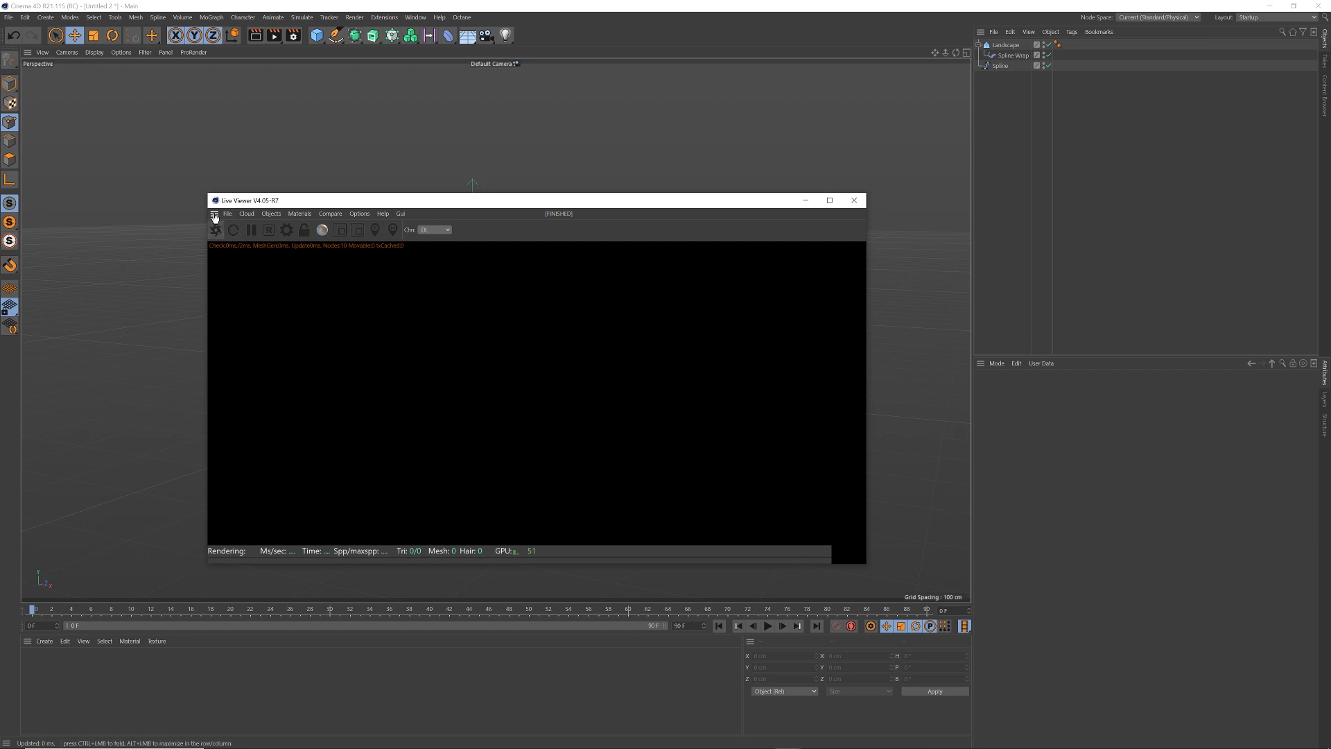
left_click_drag(60, 226, 69, 229)
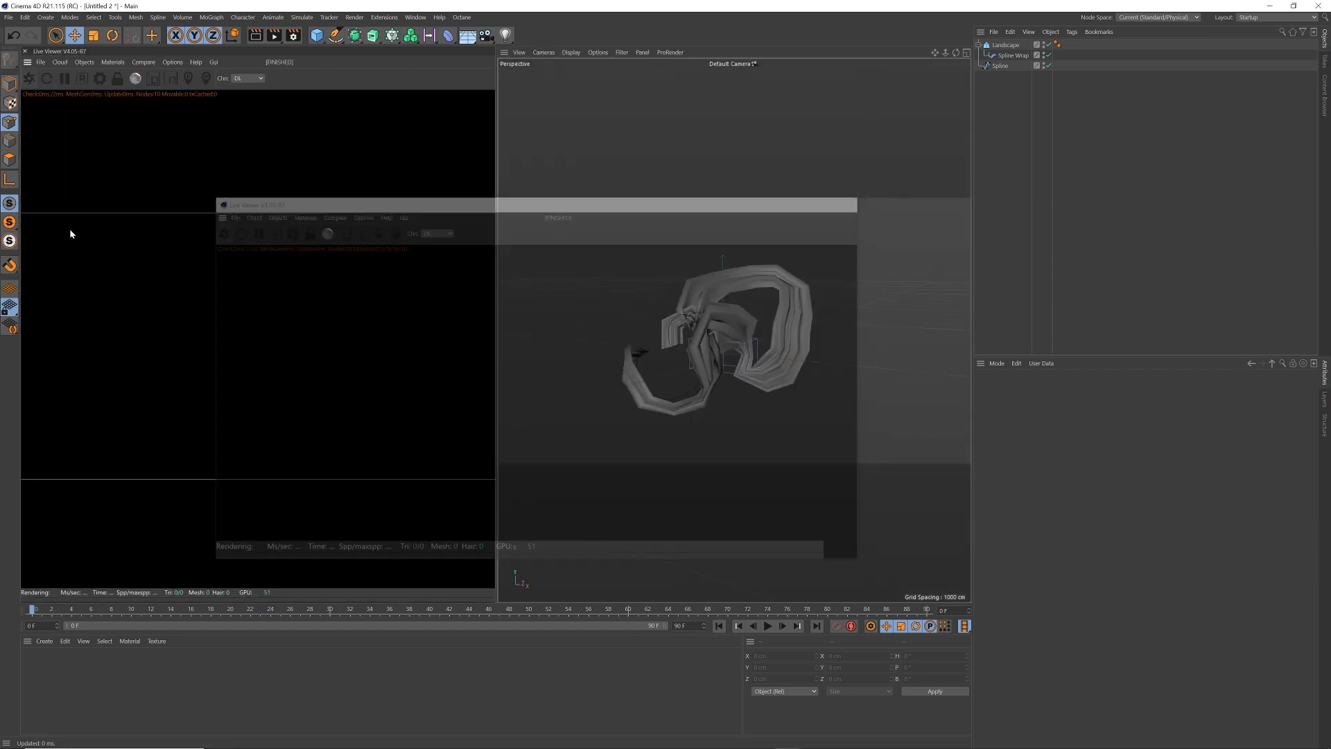
Step: Set the render output to 1080 x 1920 pixels and the renderer to Octane Renderer
left_click(294, 36)
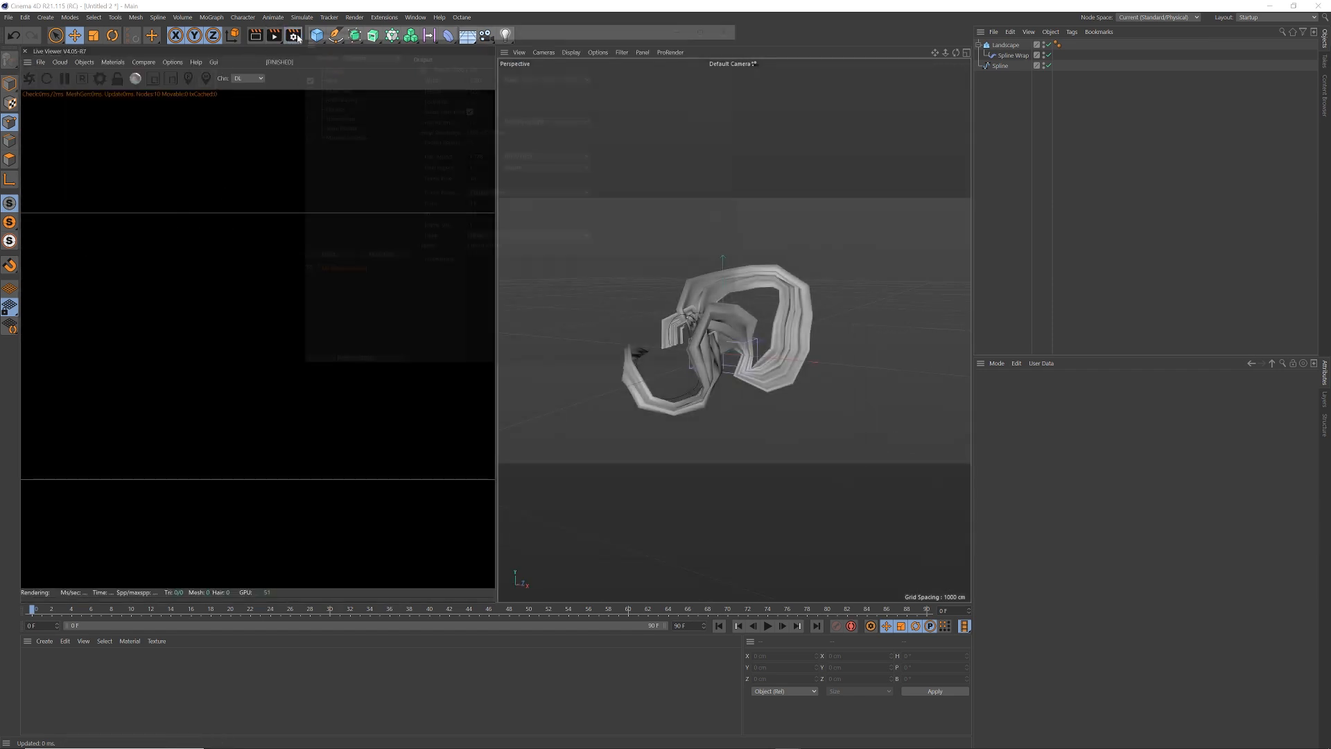
double_click(476, 75)
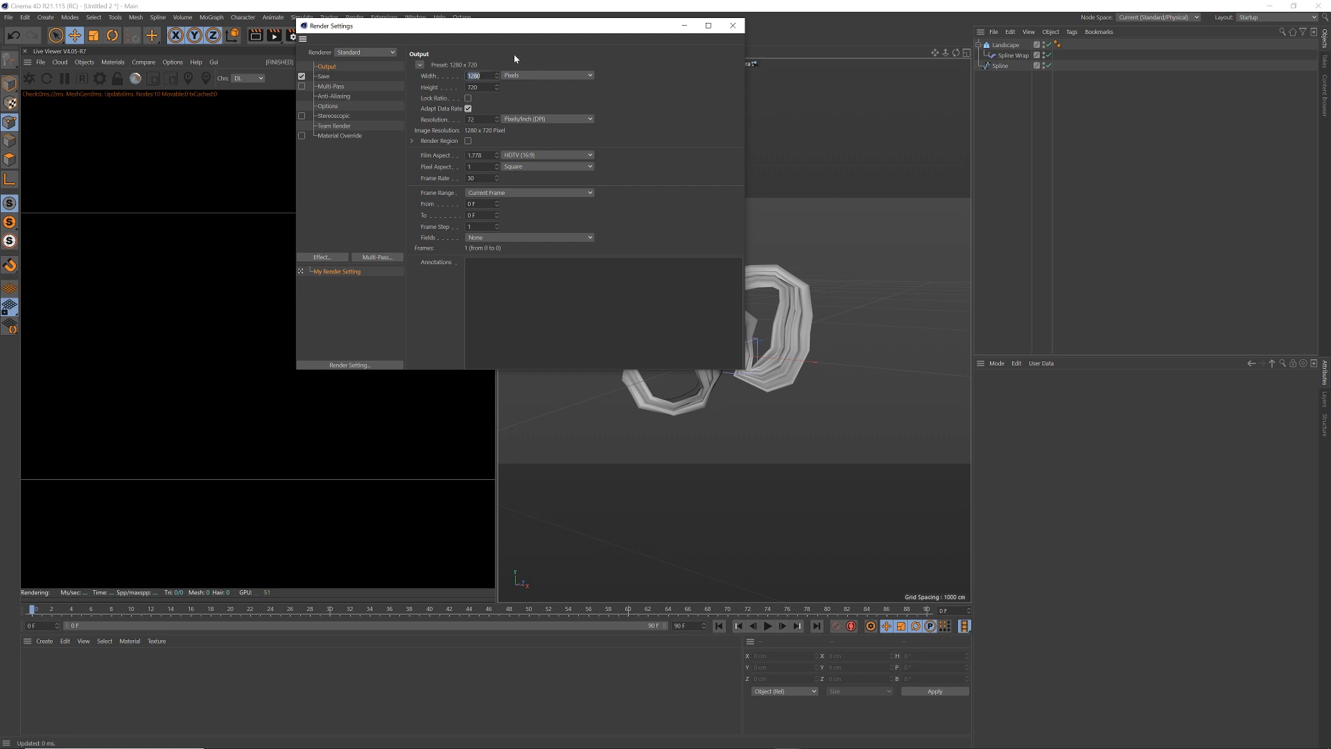
type("1080")
key("Tab")
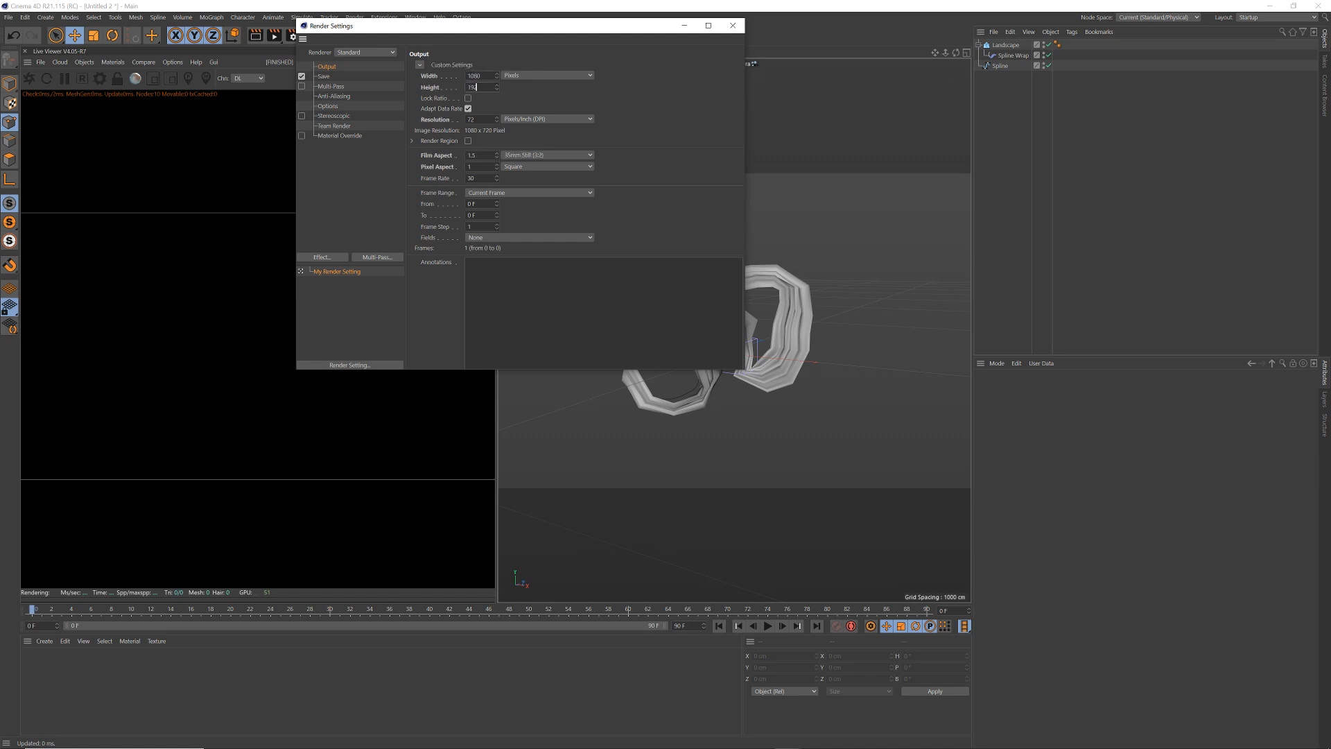
type("1920")
key("Return")
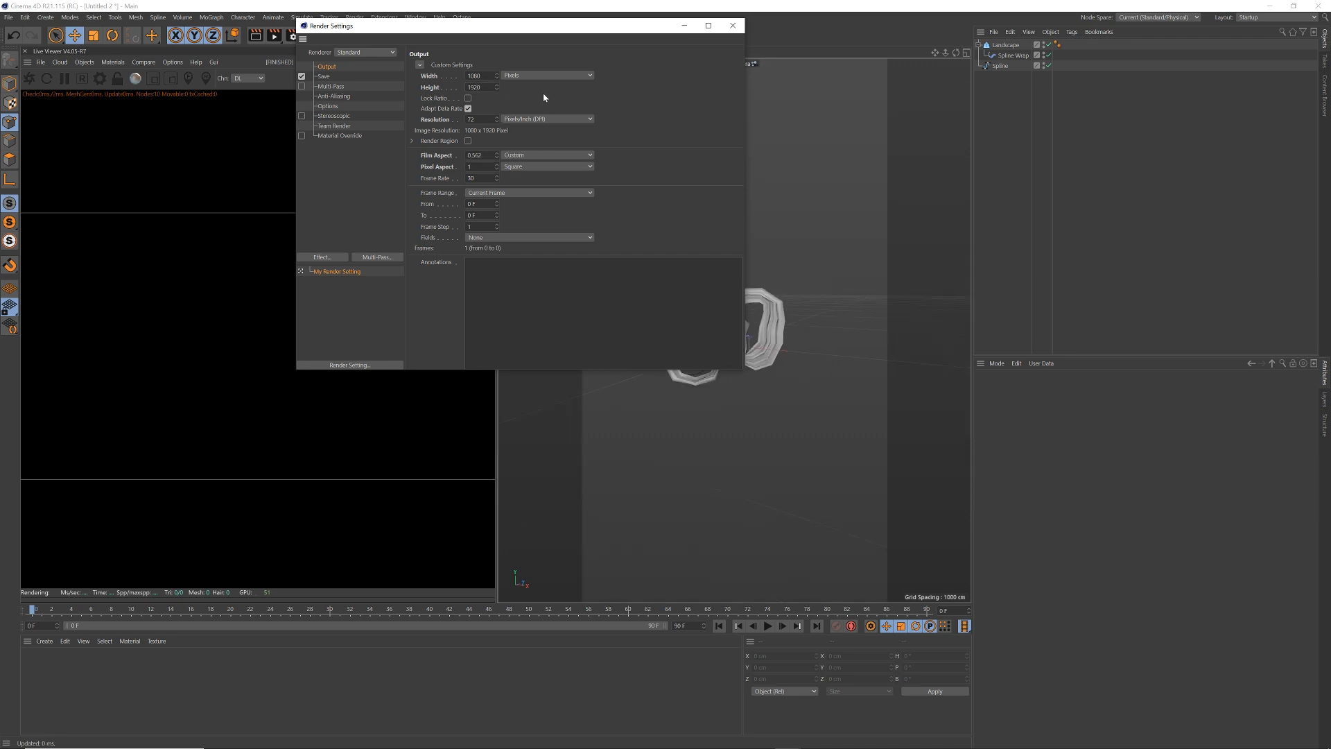
left_click(378, 52)
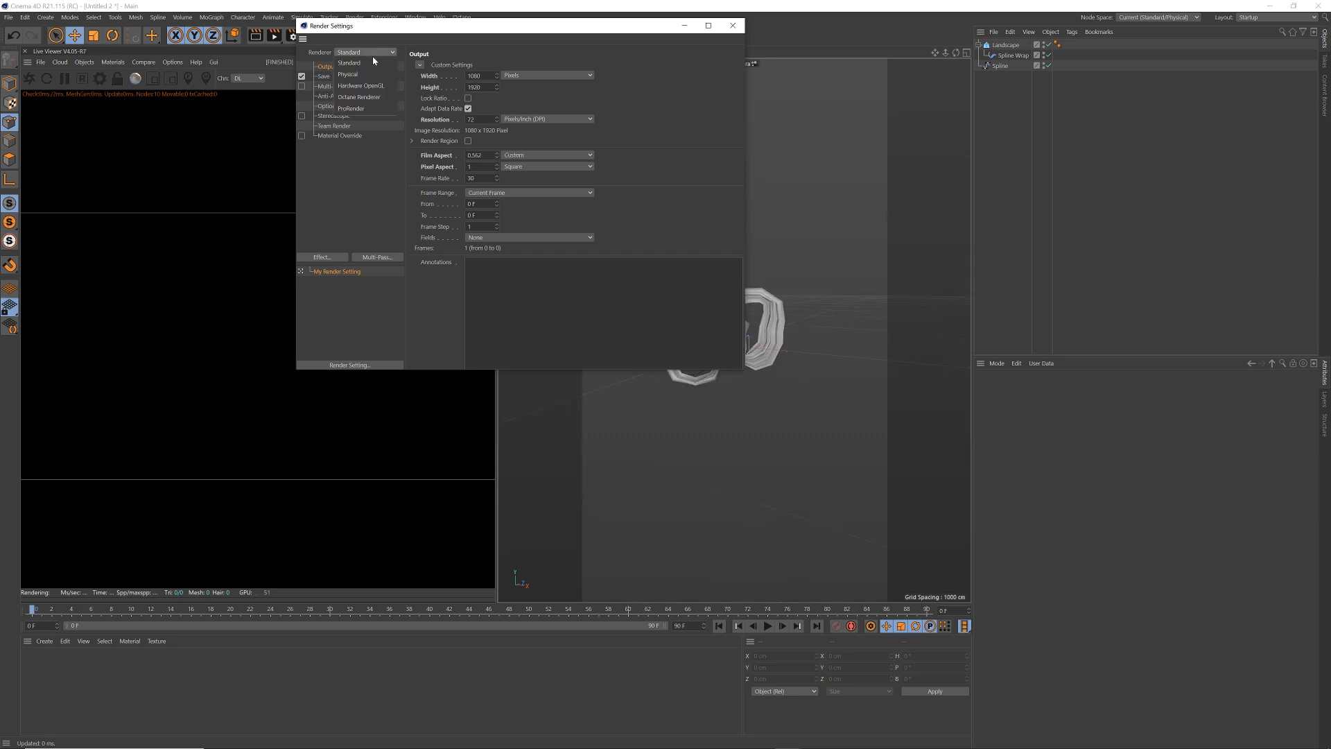
left_click(379, 98)
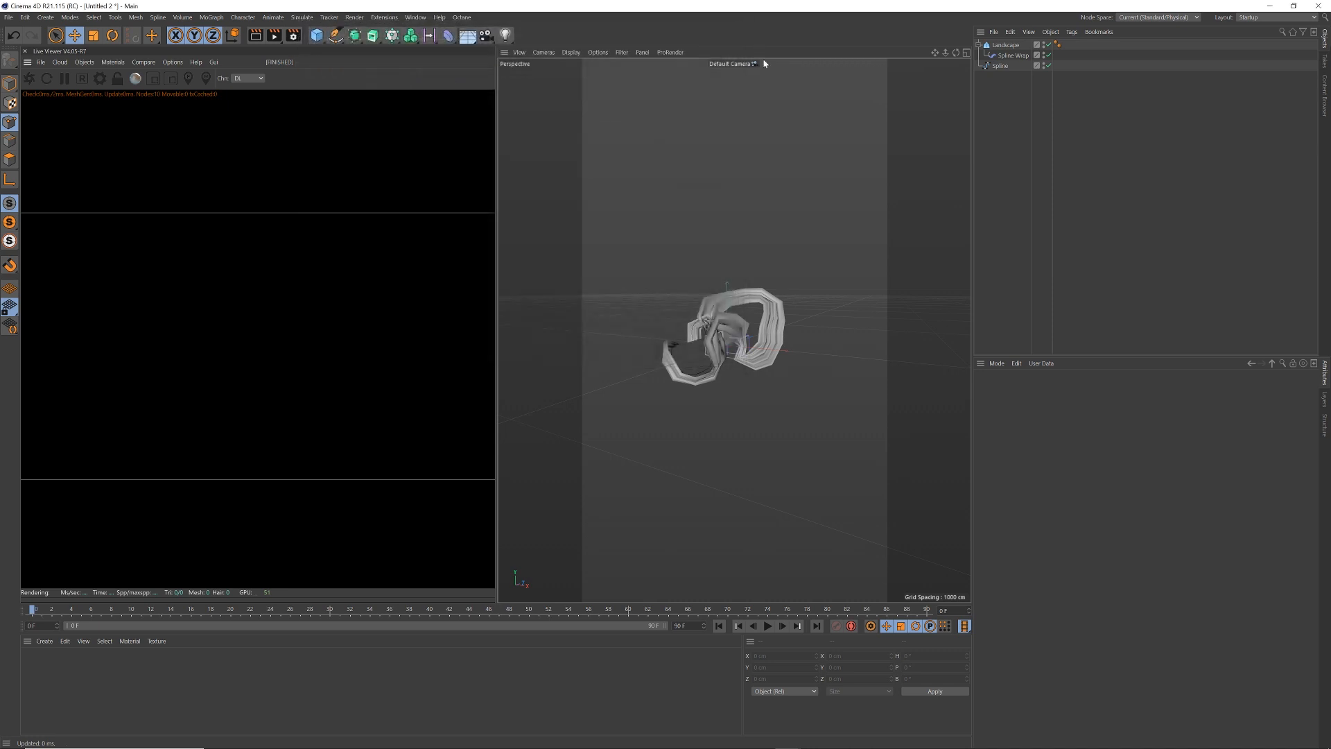
left_click(733, 25)
Step: Start the live render of the scene and narrow the Live Viewer to give the viewport more room
left_click(30, 79)
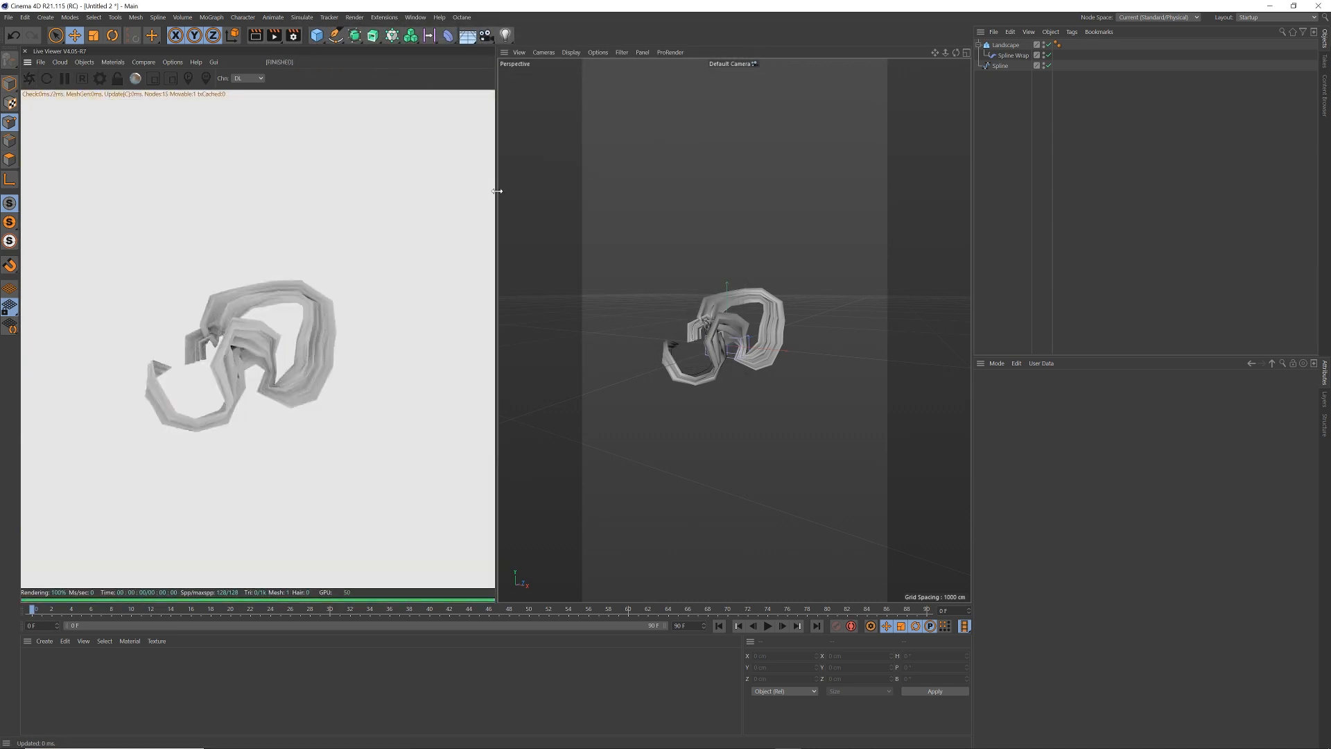
left_click_drag(495, 196, 358, 222)
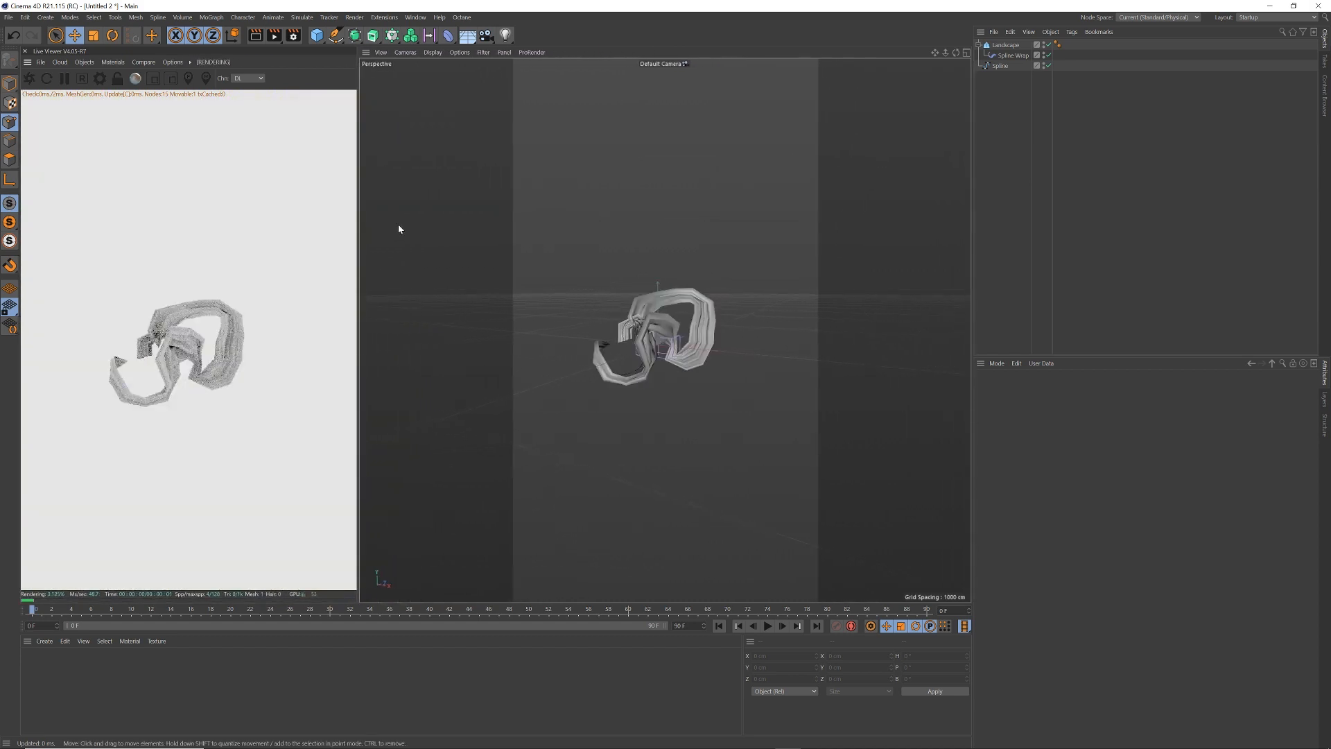
Step: Switch the Octane kernel to Pathtracing with 256 max samples and a GI clamp of 4
left_click(99, 79)
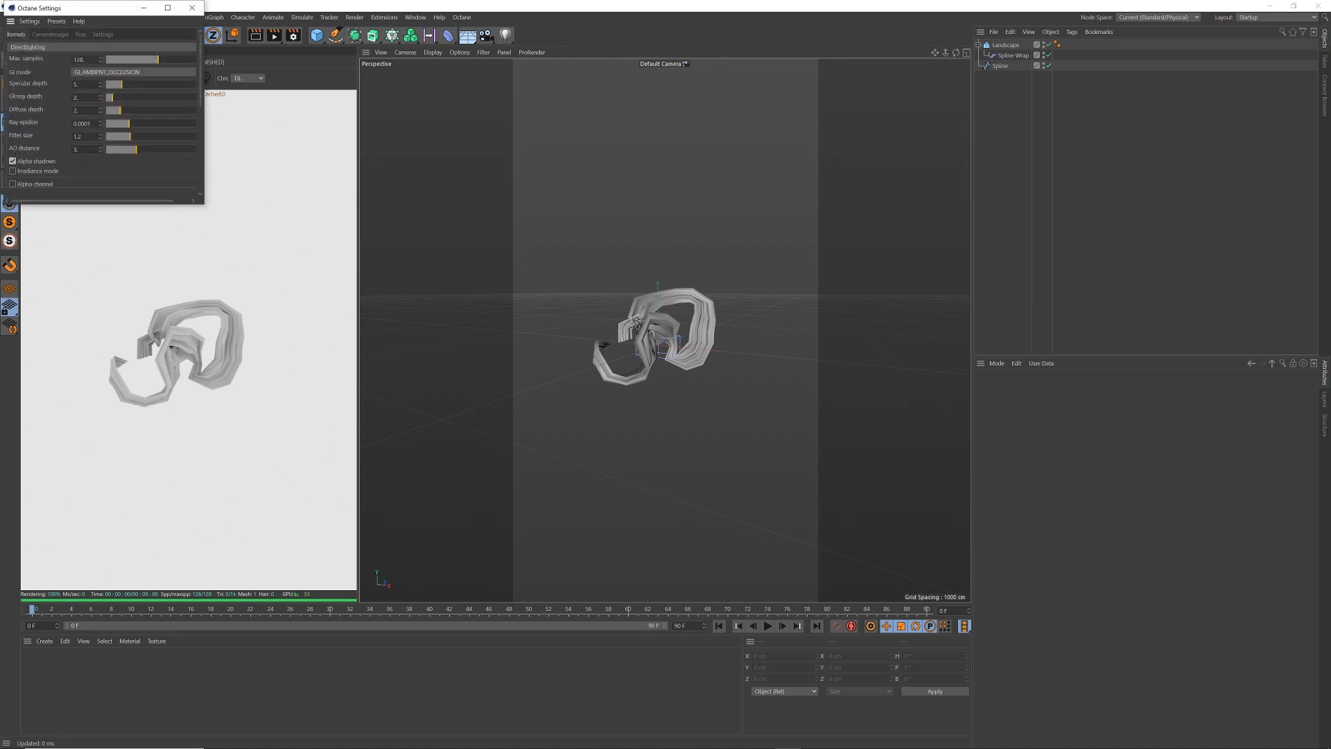
left_click(28, 47)
left_click(42, 81)
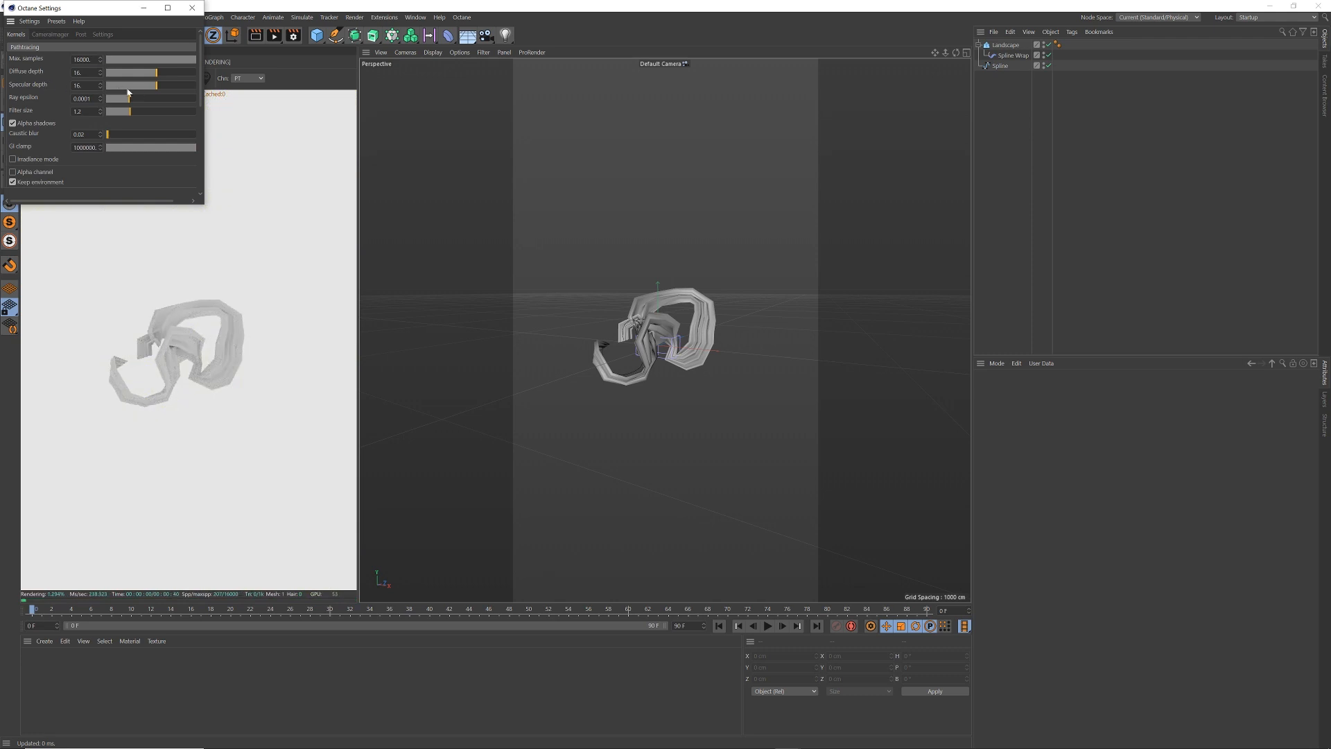
double_click(82, 60)
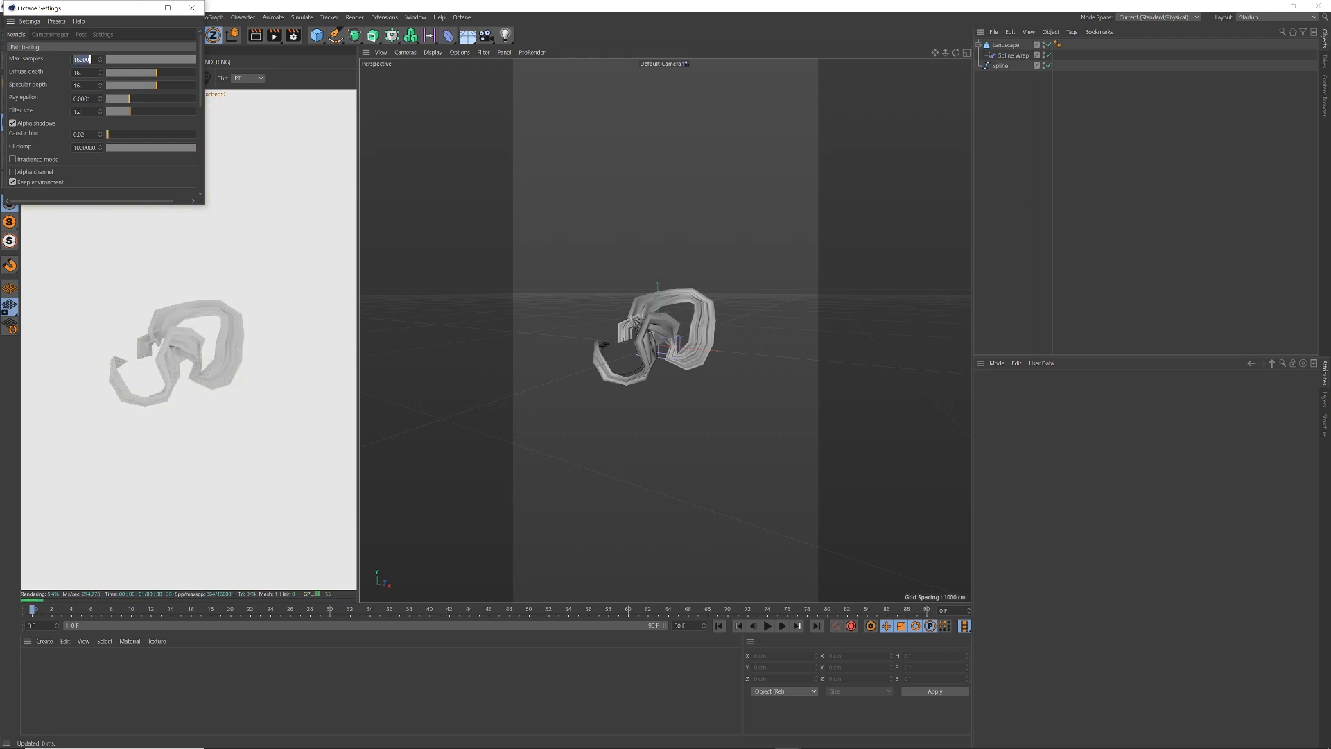
type("256")
double_click(85, 148)
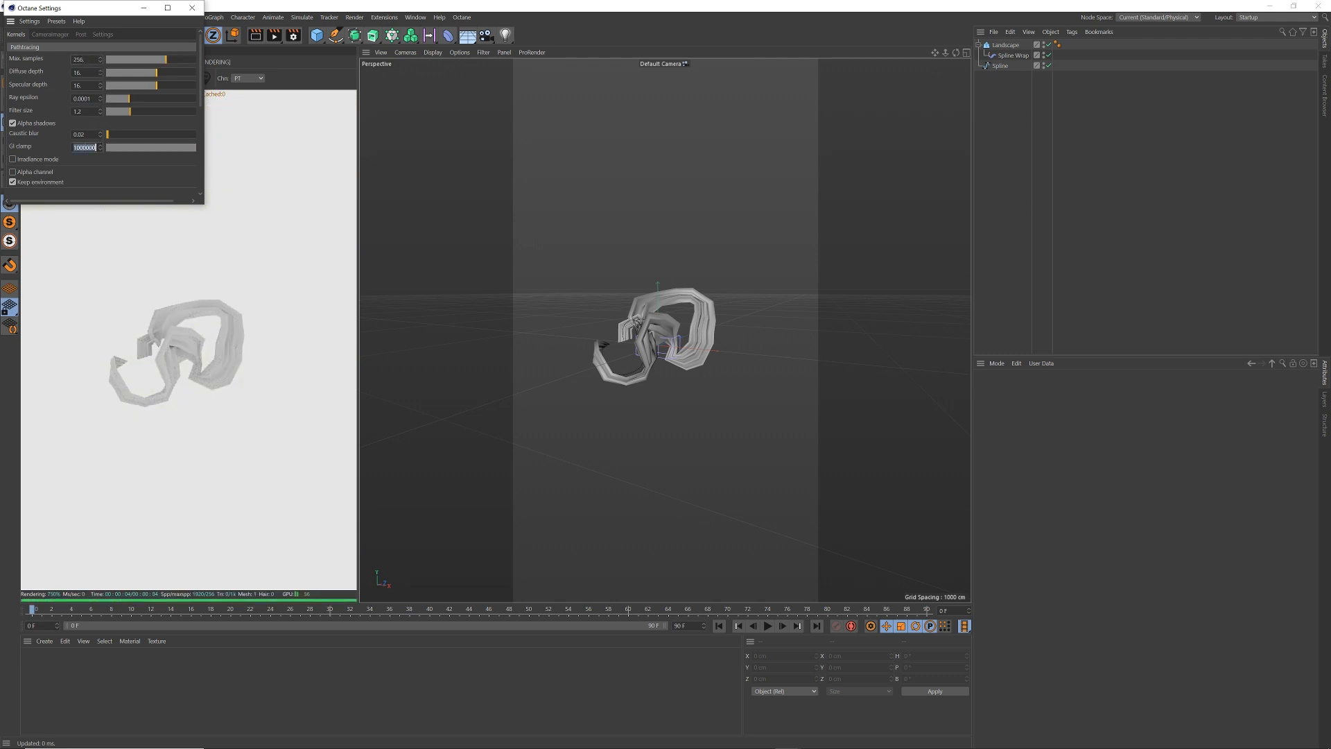
type("4")
key("Return")
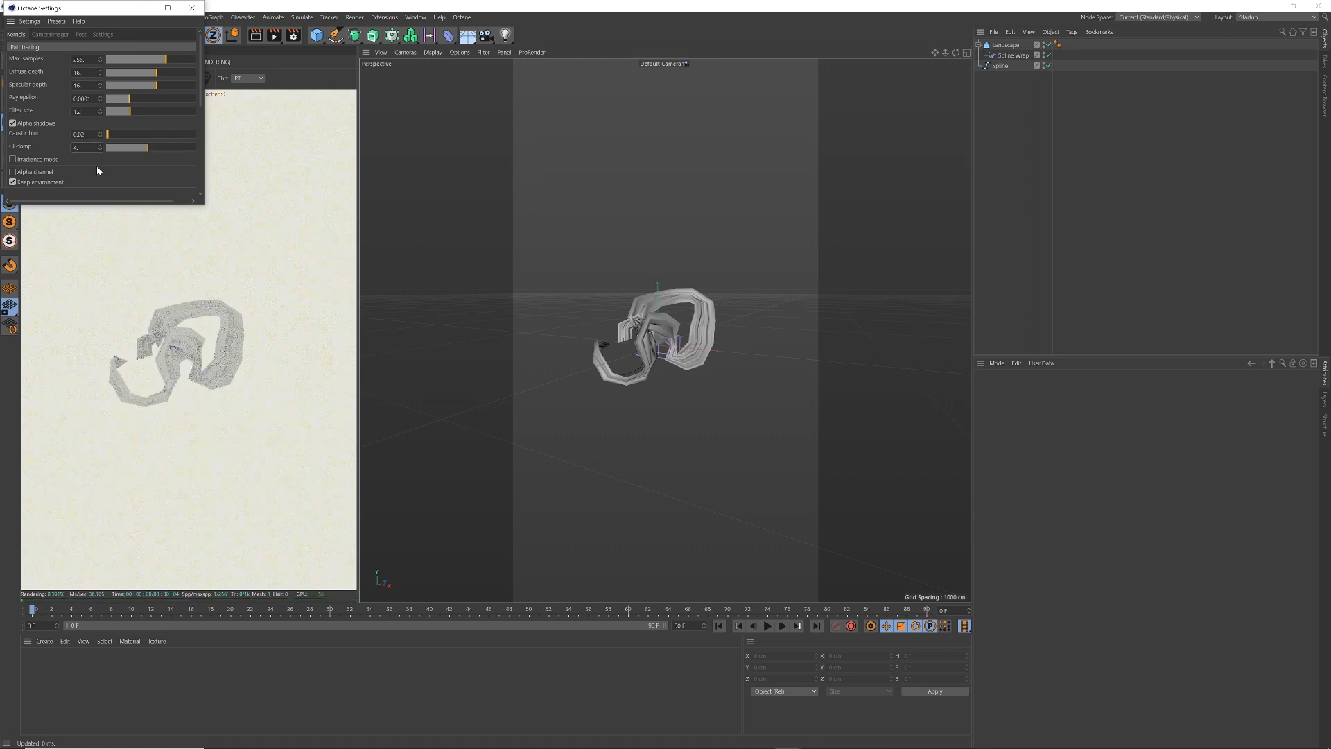
left_click(192, 8)
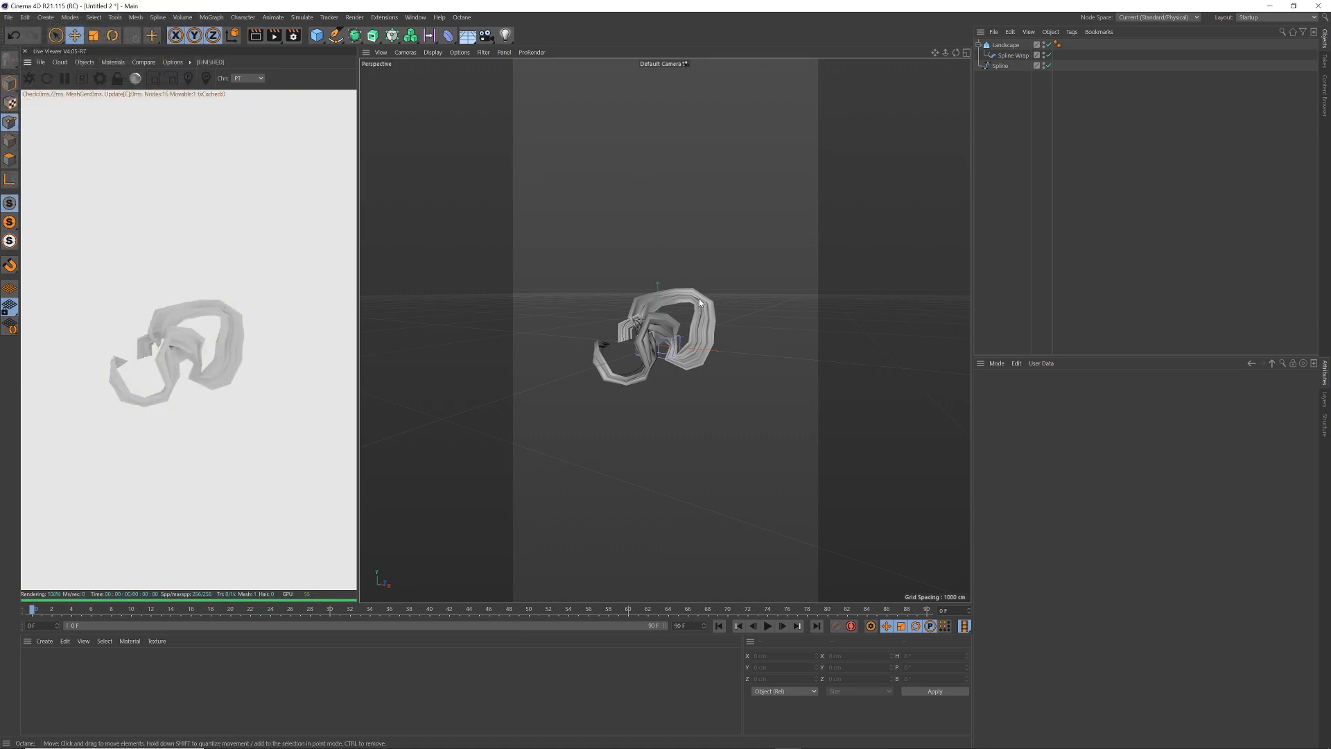
Step: Save the scene as Billows4 in the project's C4D folder
key("ctrl+s")
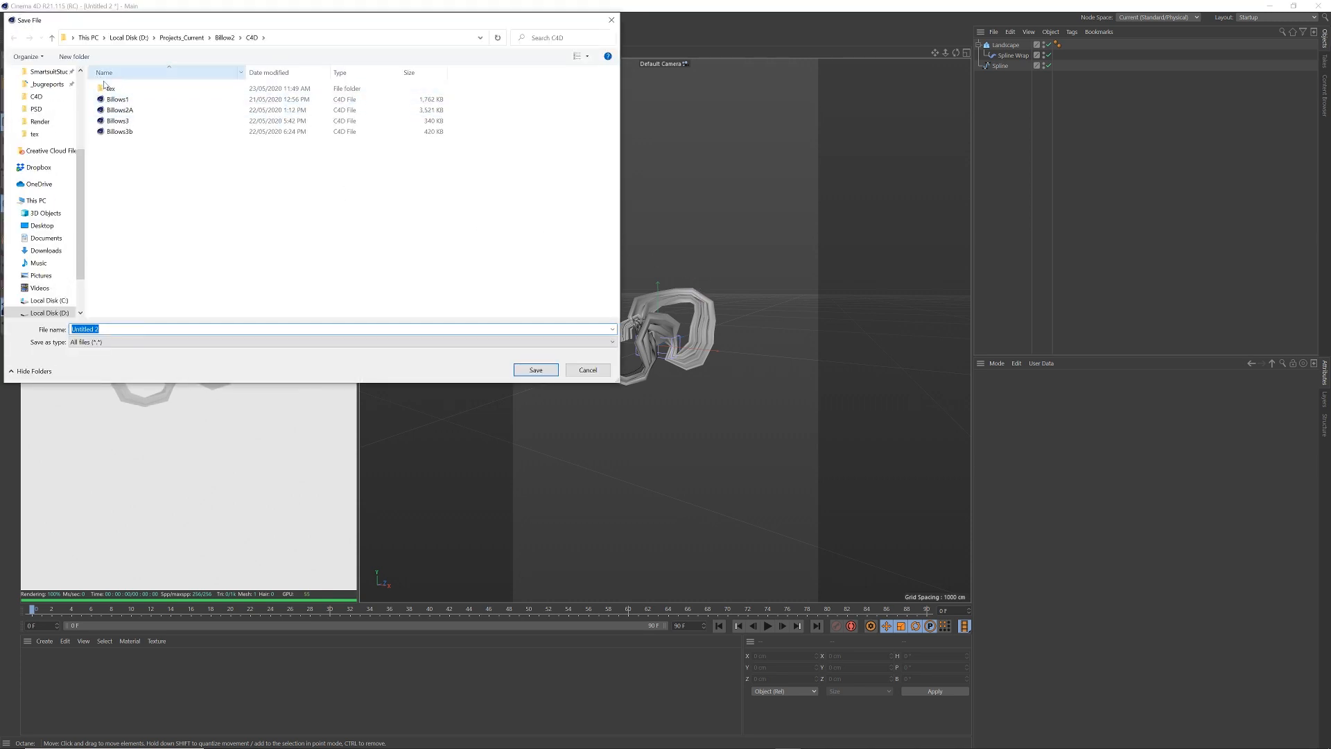
left_click(119, 131)
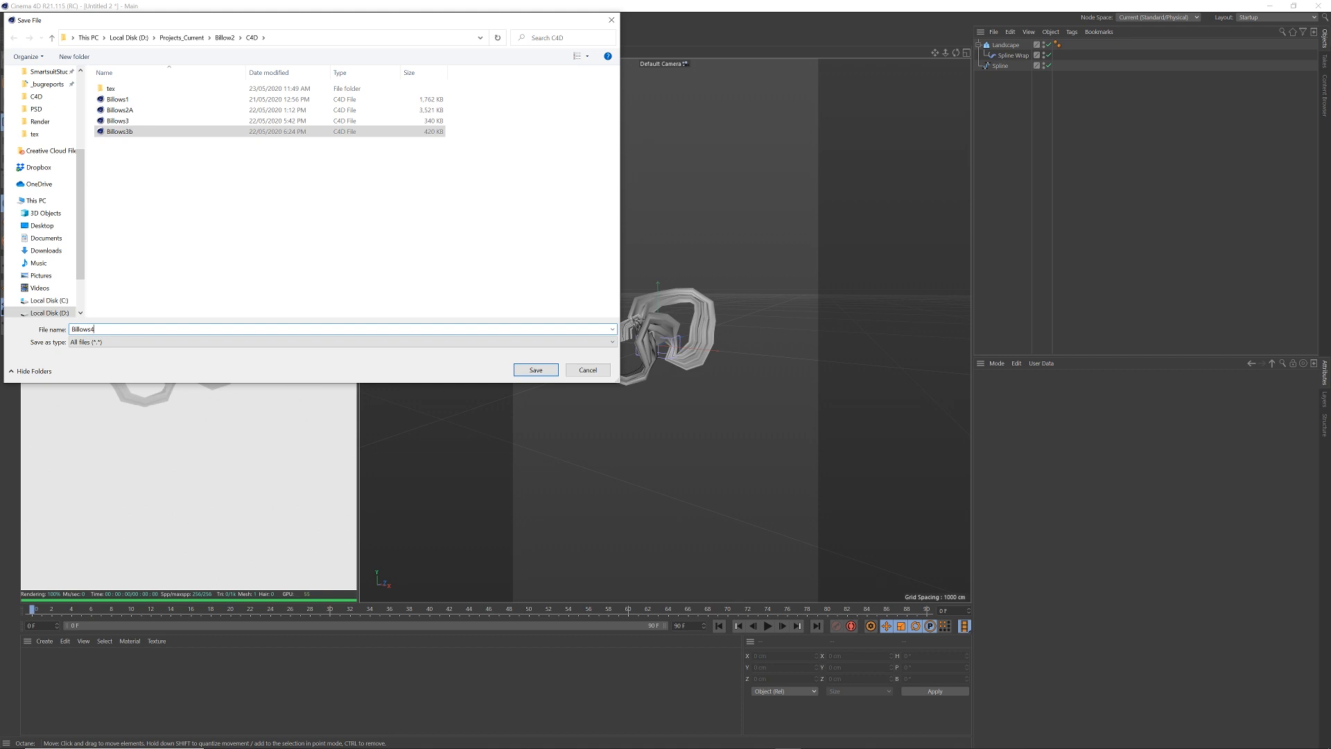
left_click(525, 370)
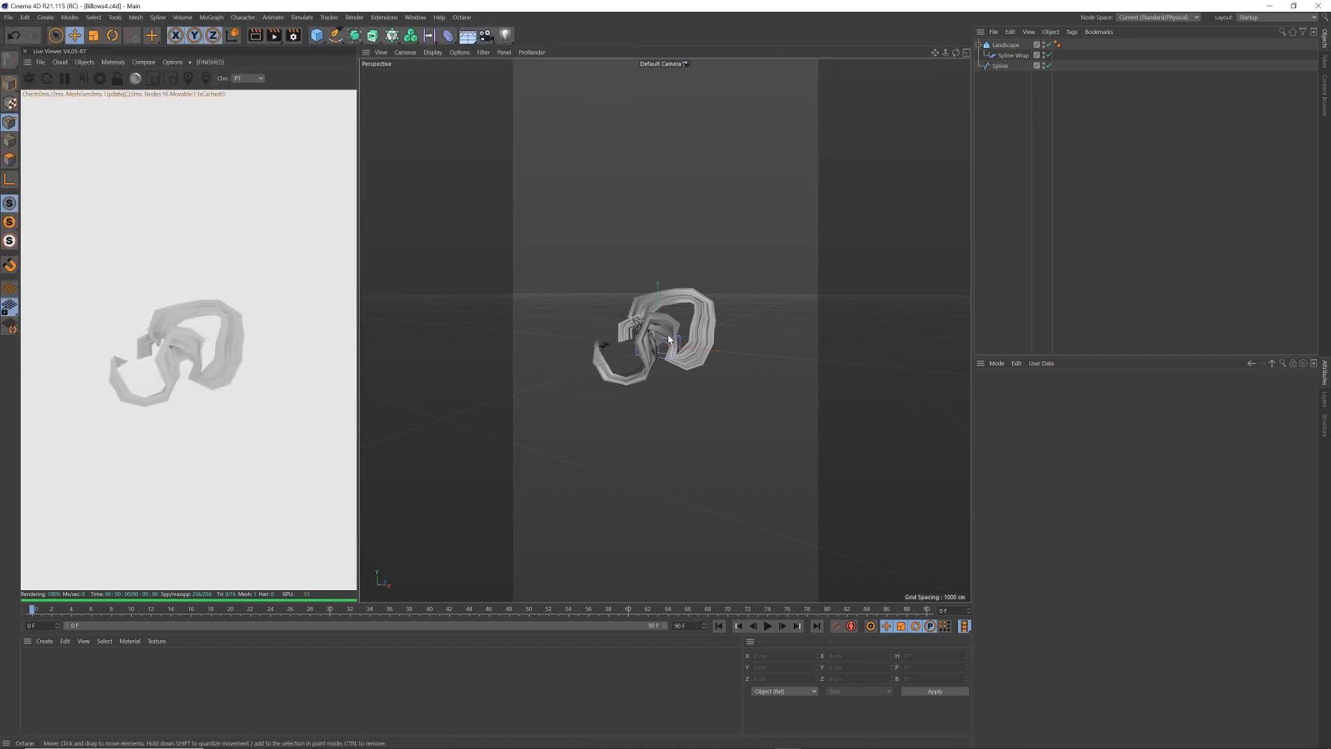
Step: Frame the shape larger in the portrait view, add an Octane camera there and look through it
scroll(669, 339, "up", 5)
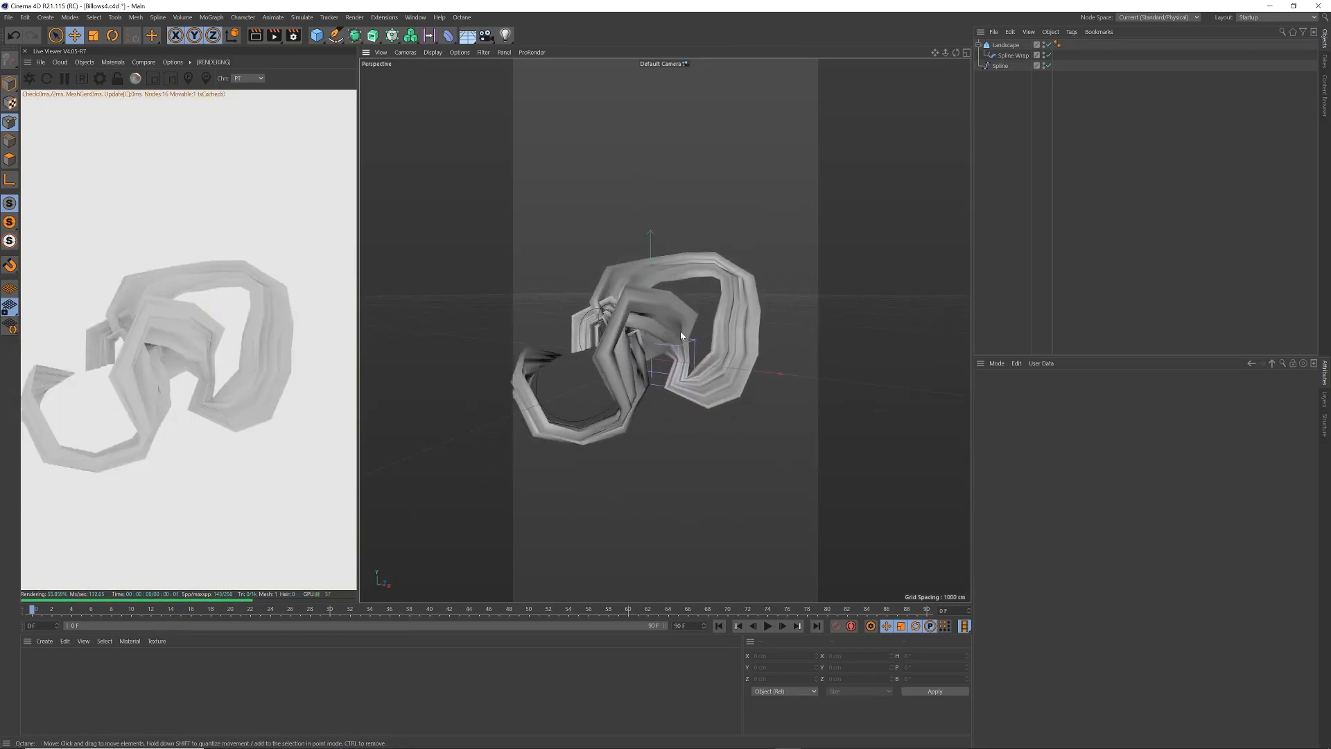
left_click_drag(680, 336, 717, 310, "alt")
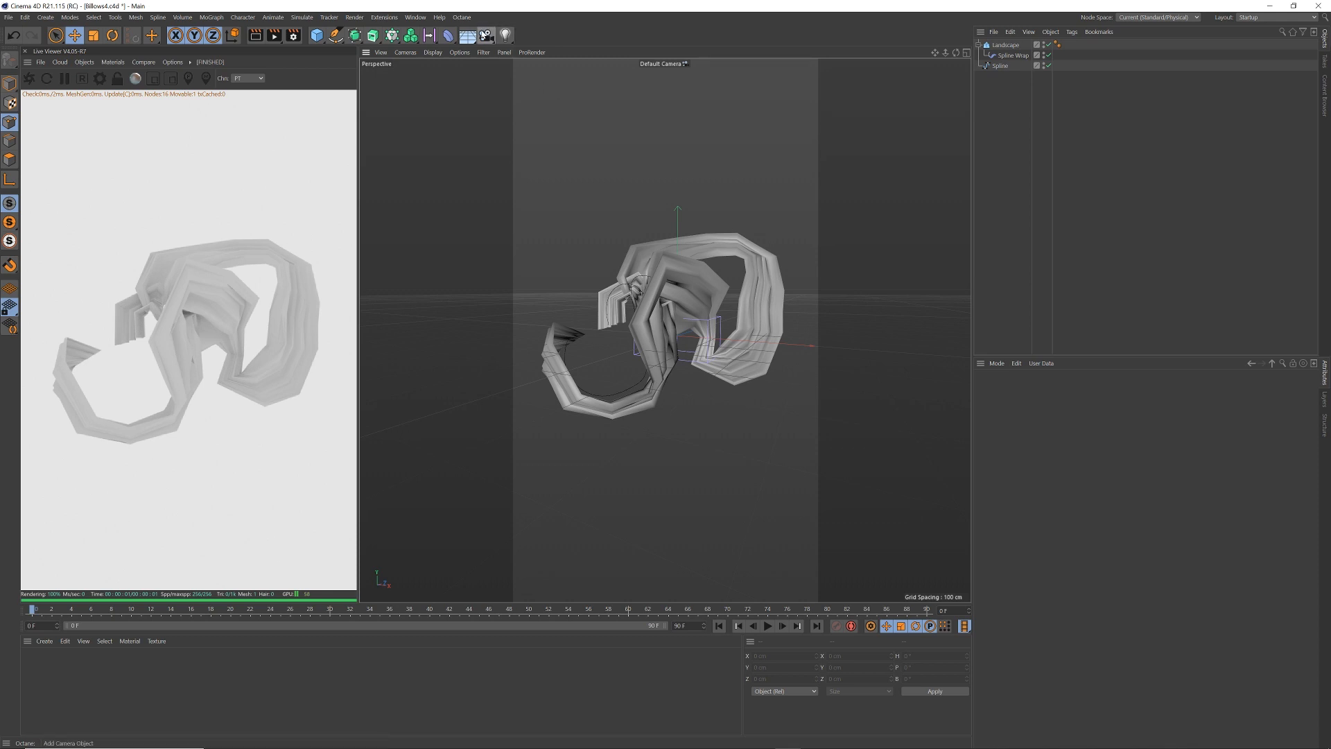
left_click(94, 62)
left_click(104, 74)
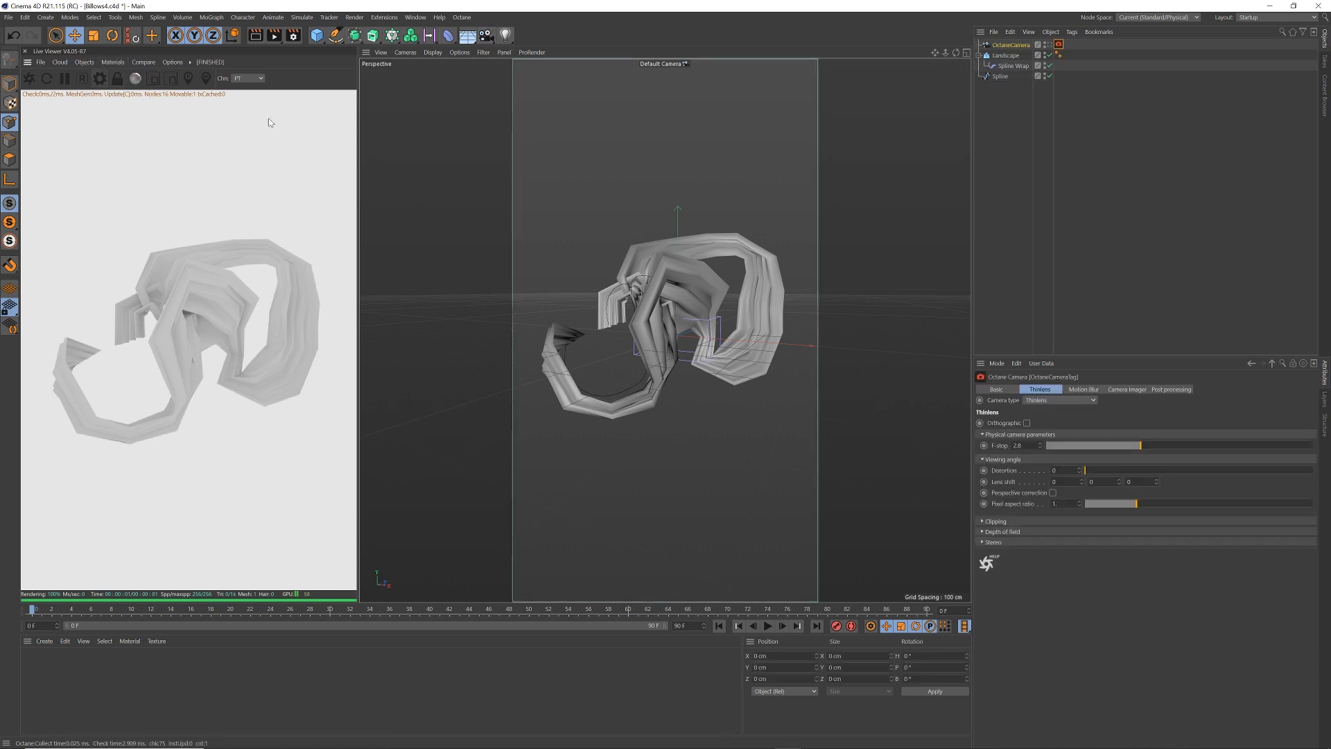
left_click(1047, 45)
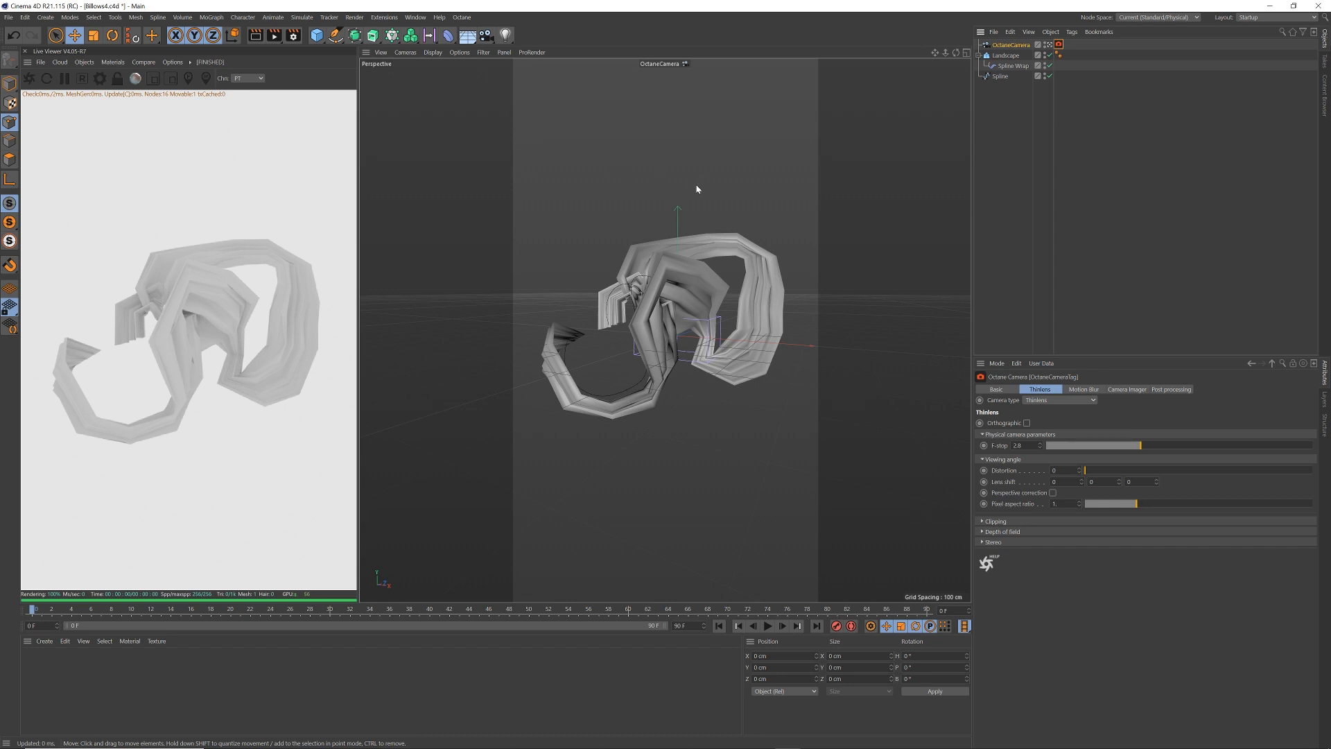
Step: Create an Octane Glossy material
left_click(113, 62)
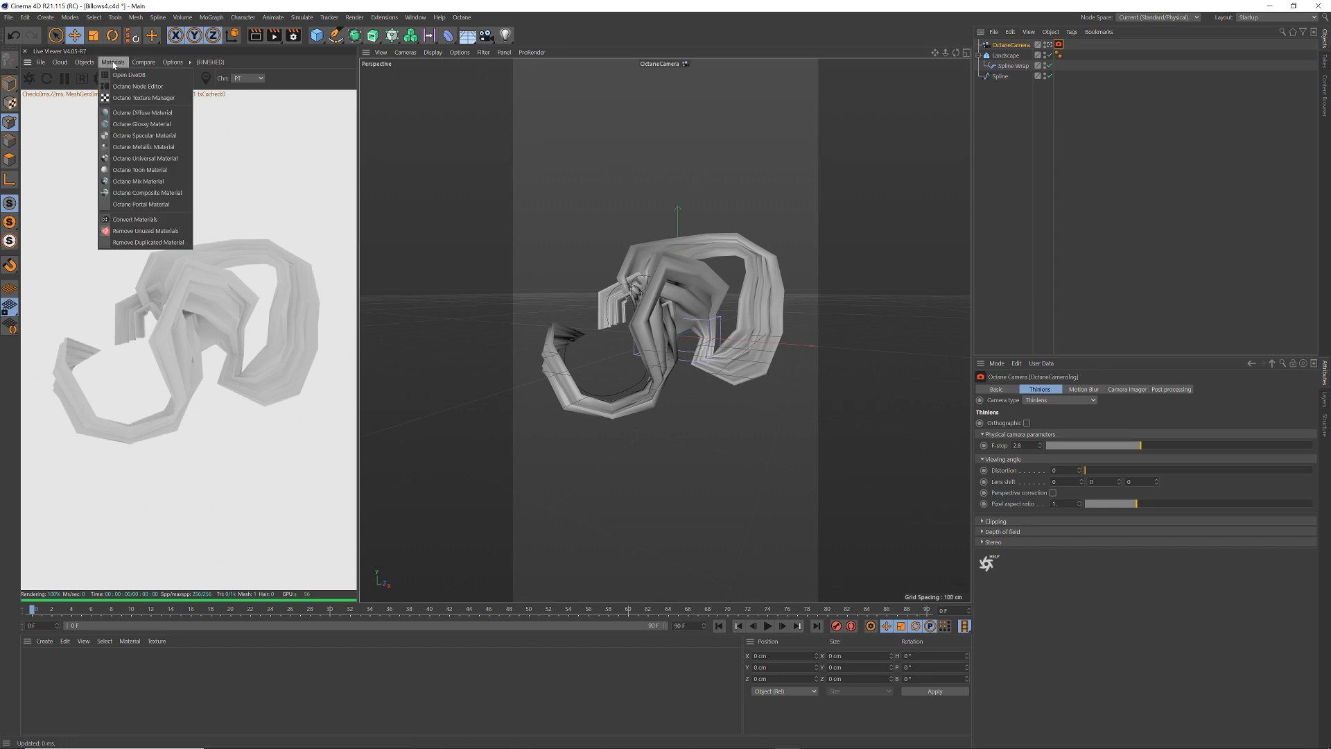
left_click(131, 125)
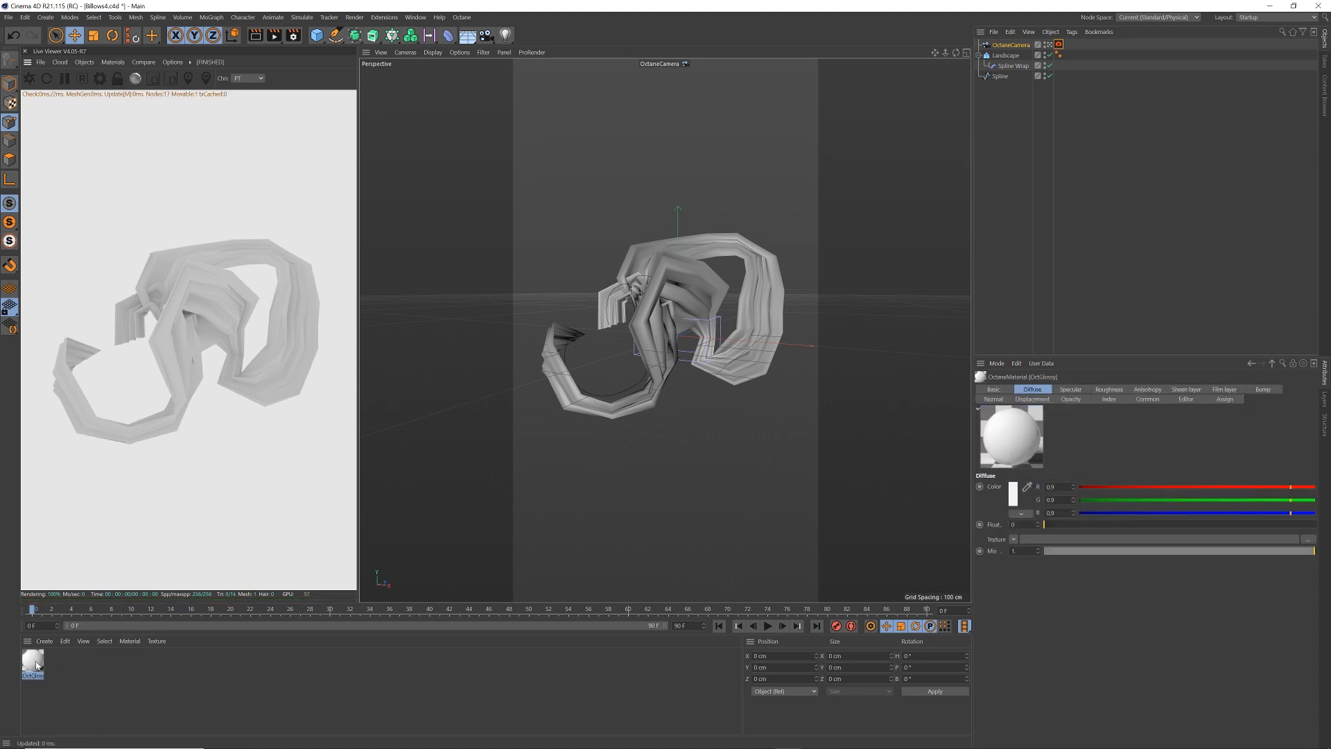
Step: Apply the glossy material to the Landscape and nest the Landscape in a Subdivision Surface that is switched off
left_click_drag(37, 666, 1009, 58)
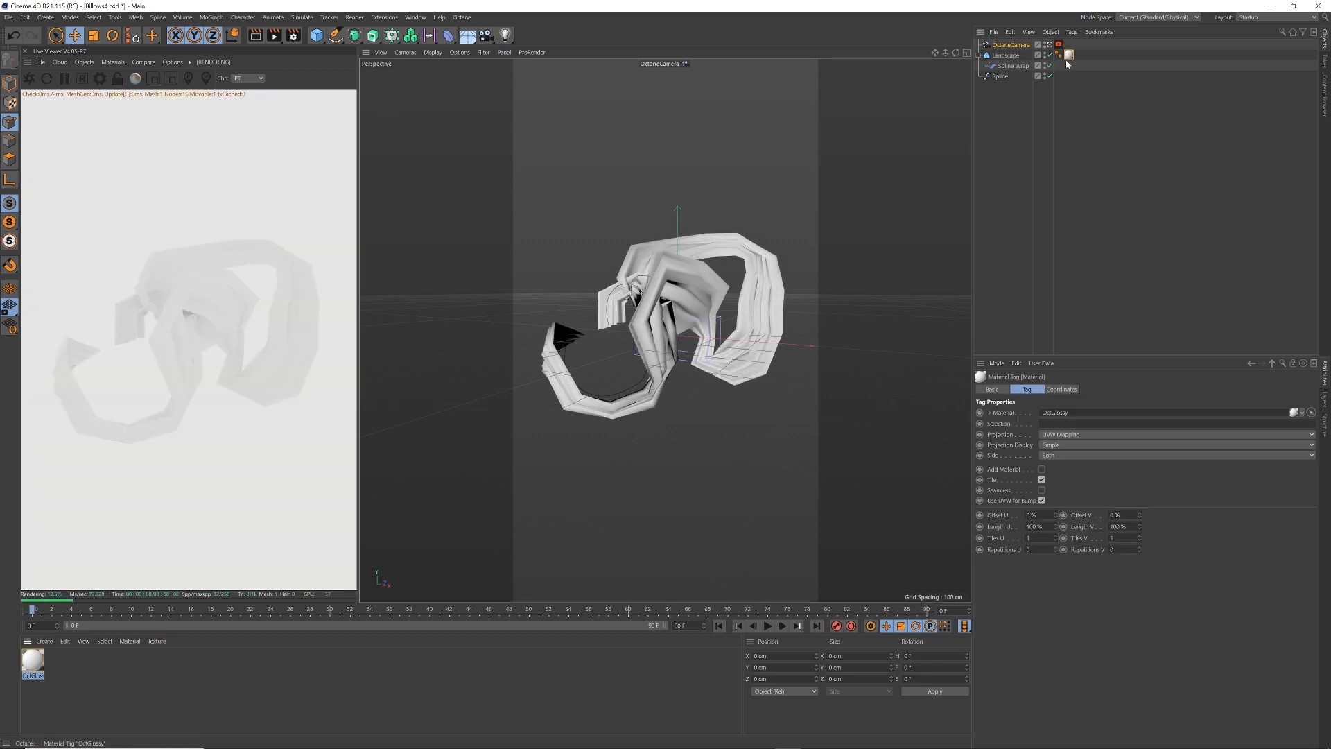
left_click(1007, 55)
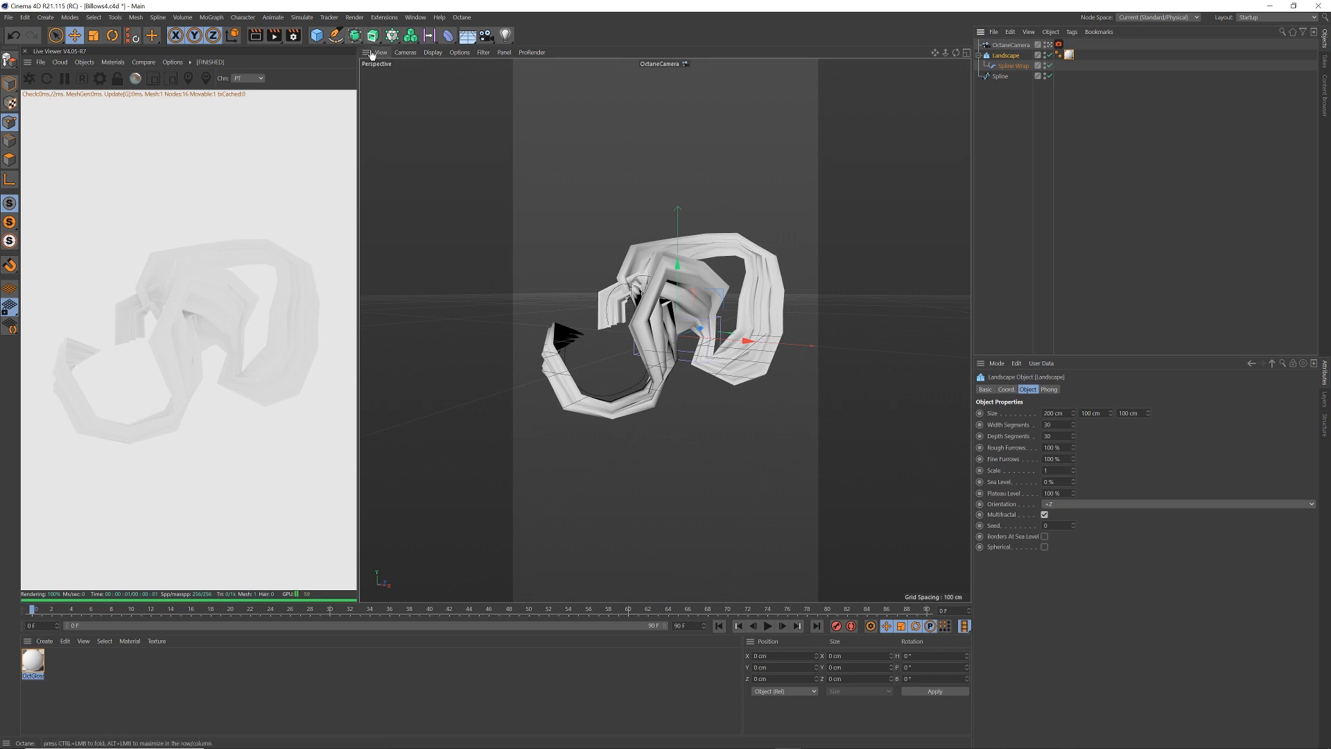
left_click(355, 35, "alt")
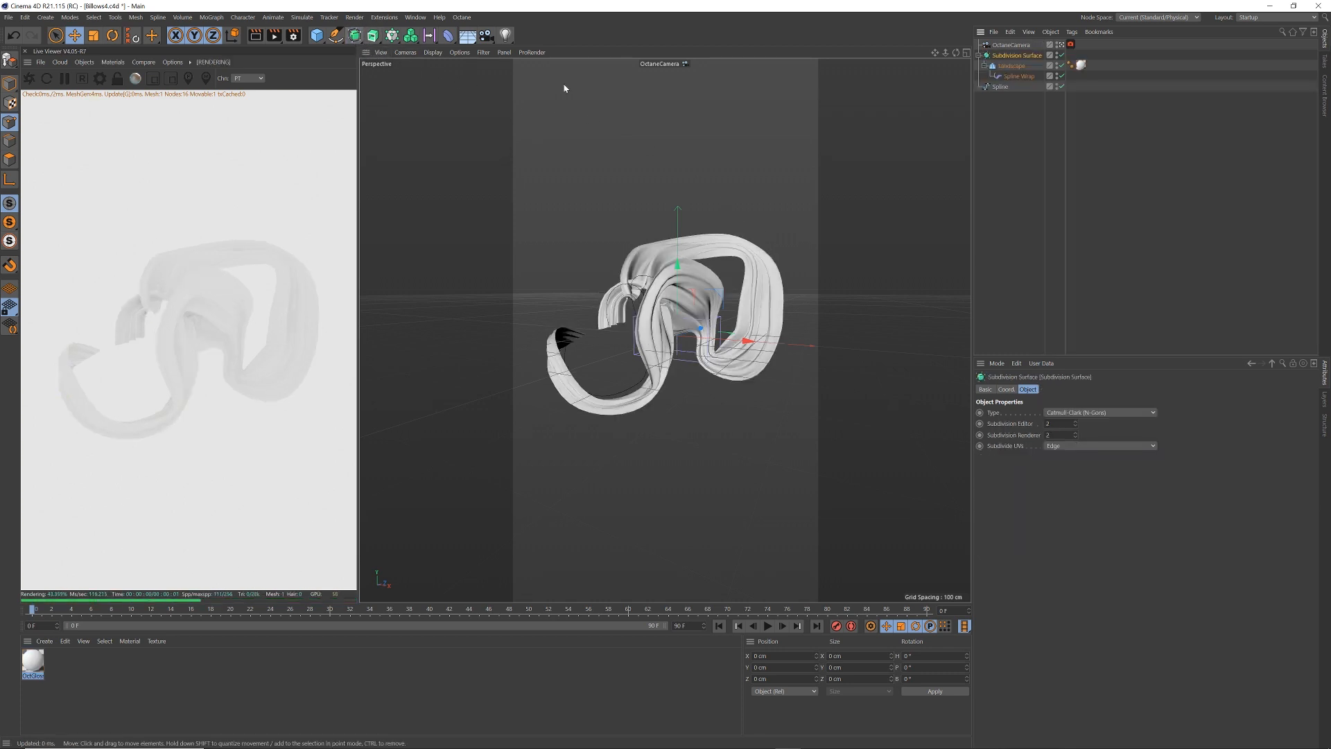
scroll(738, 300, "up", 3)
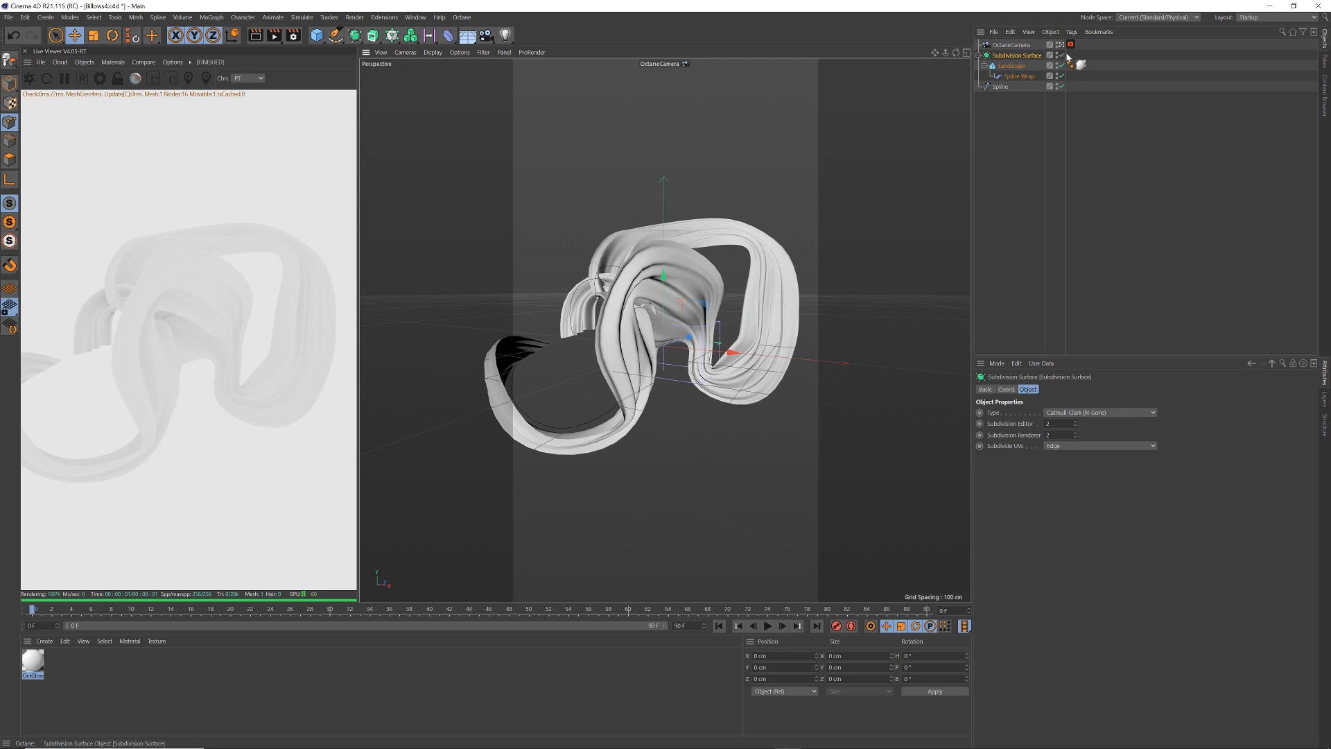
left_click(1061, 56)
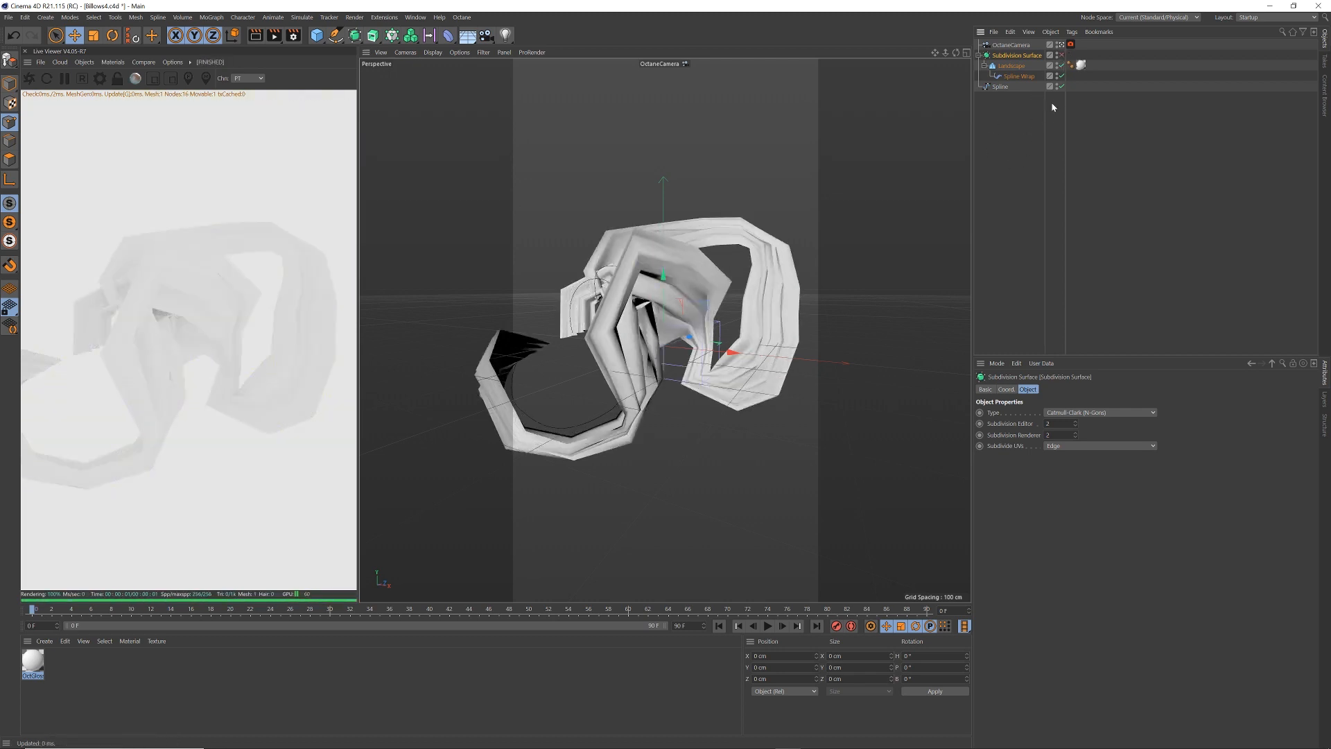
Step: Open the glossy material in the Octane Node Editor, enlarge the editor window and make room beside the material node
double_click(34, 663)
left_click_drag(323, 71, 456, 73)
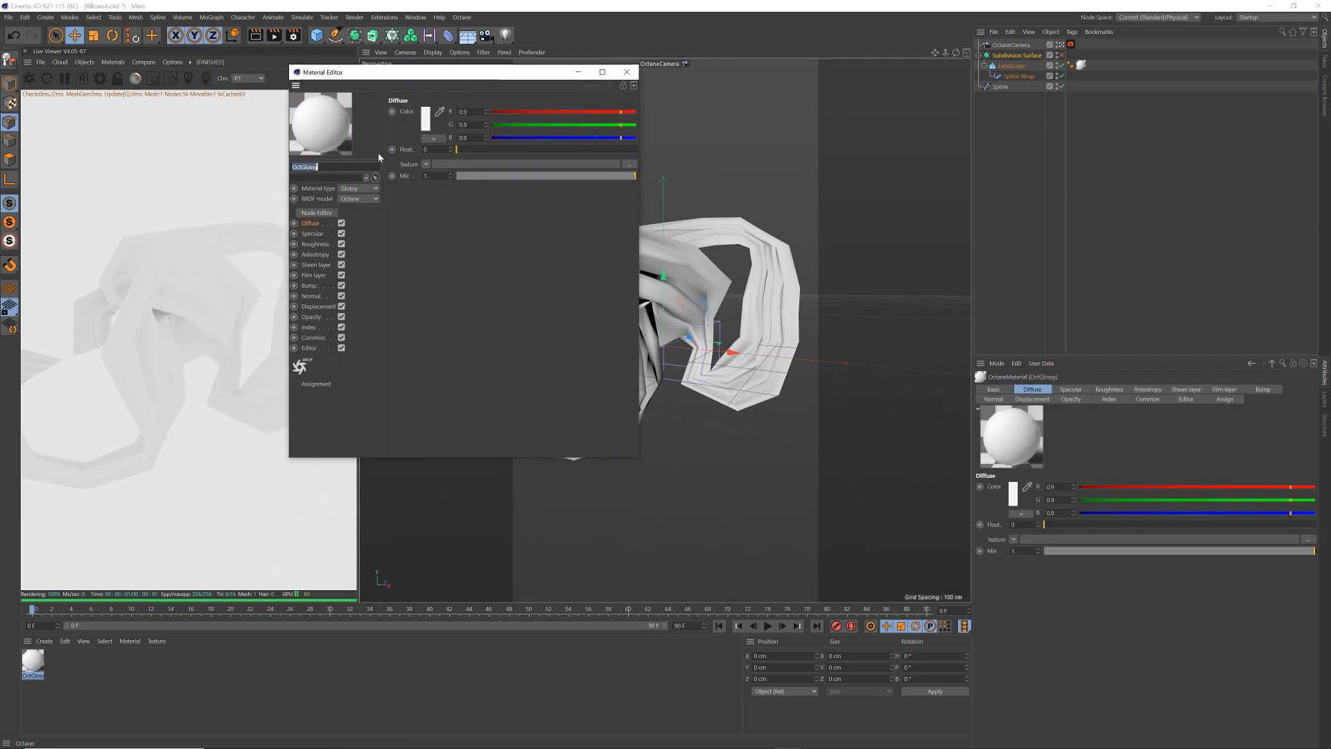
left_click(319, 213)
left_click_drag(473, 216, 642, 139)
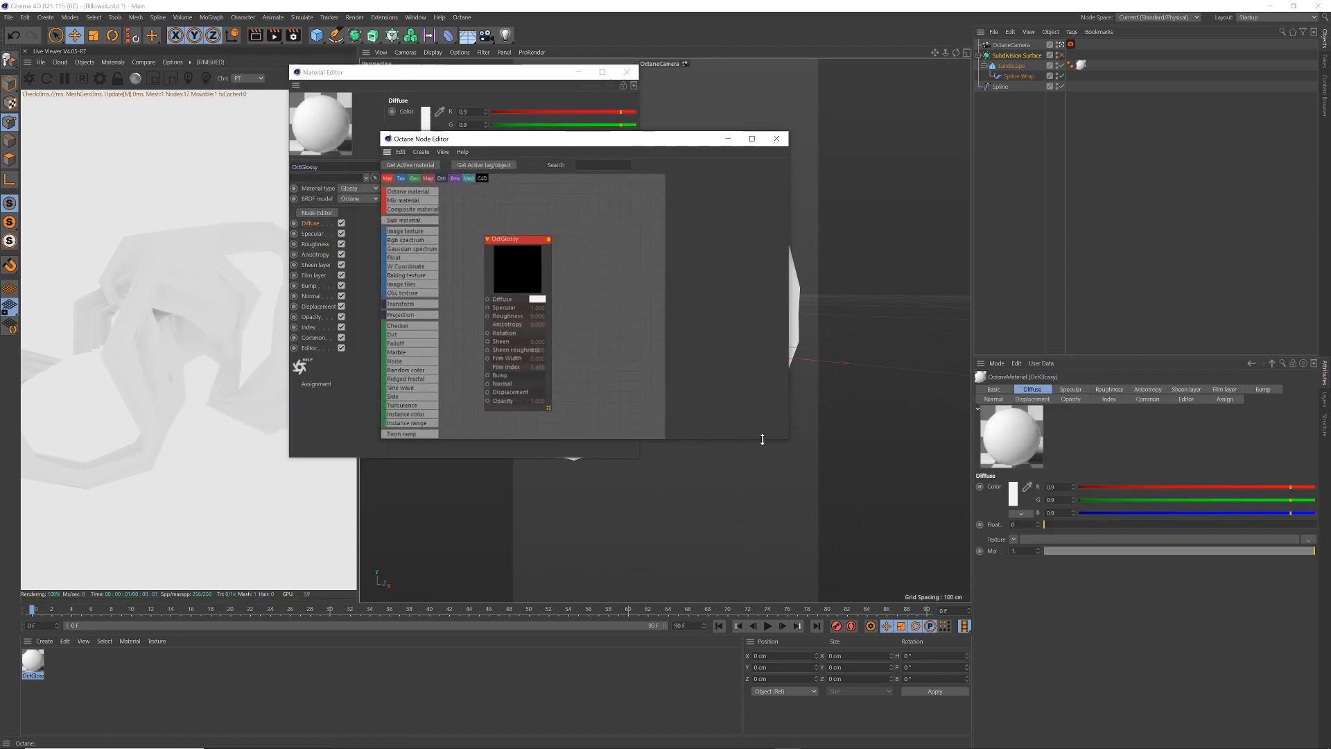
left_click_drag(788, 441, 1065, 653)
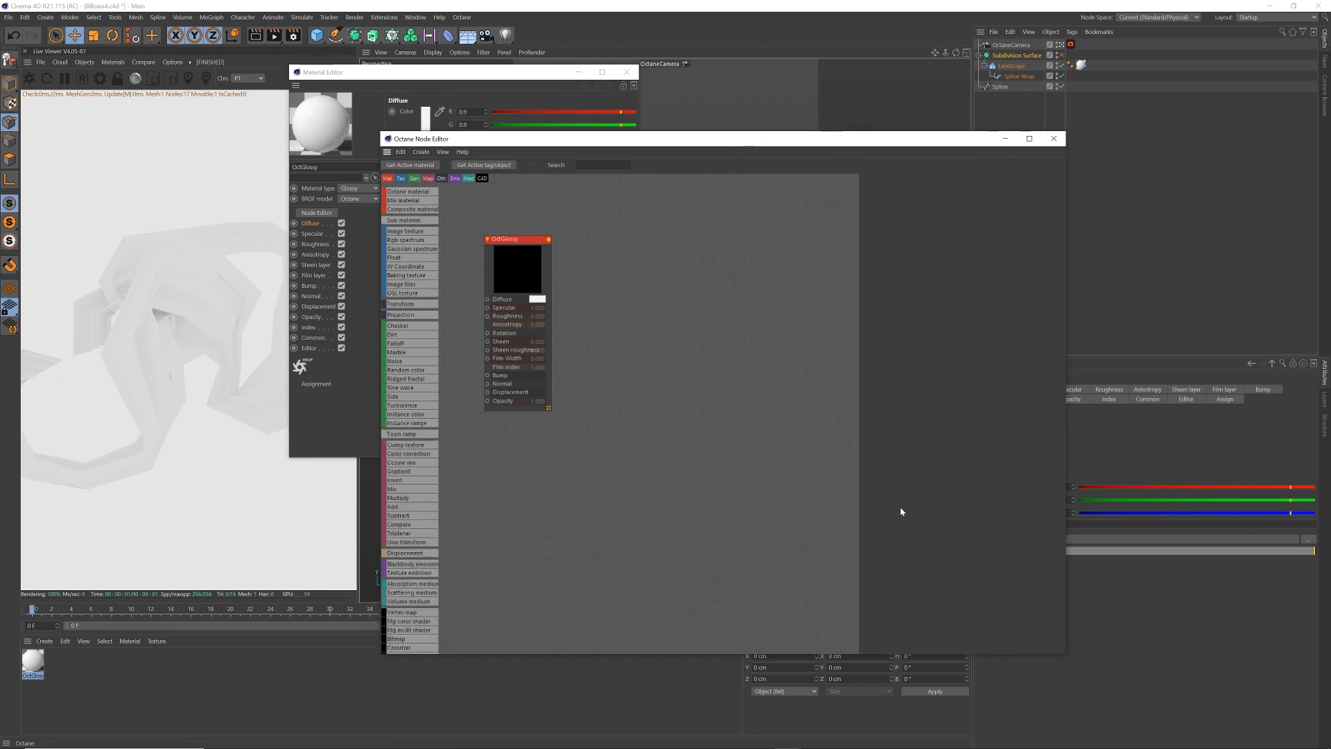
left_click_drag(550, 242, 785, 249)
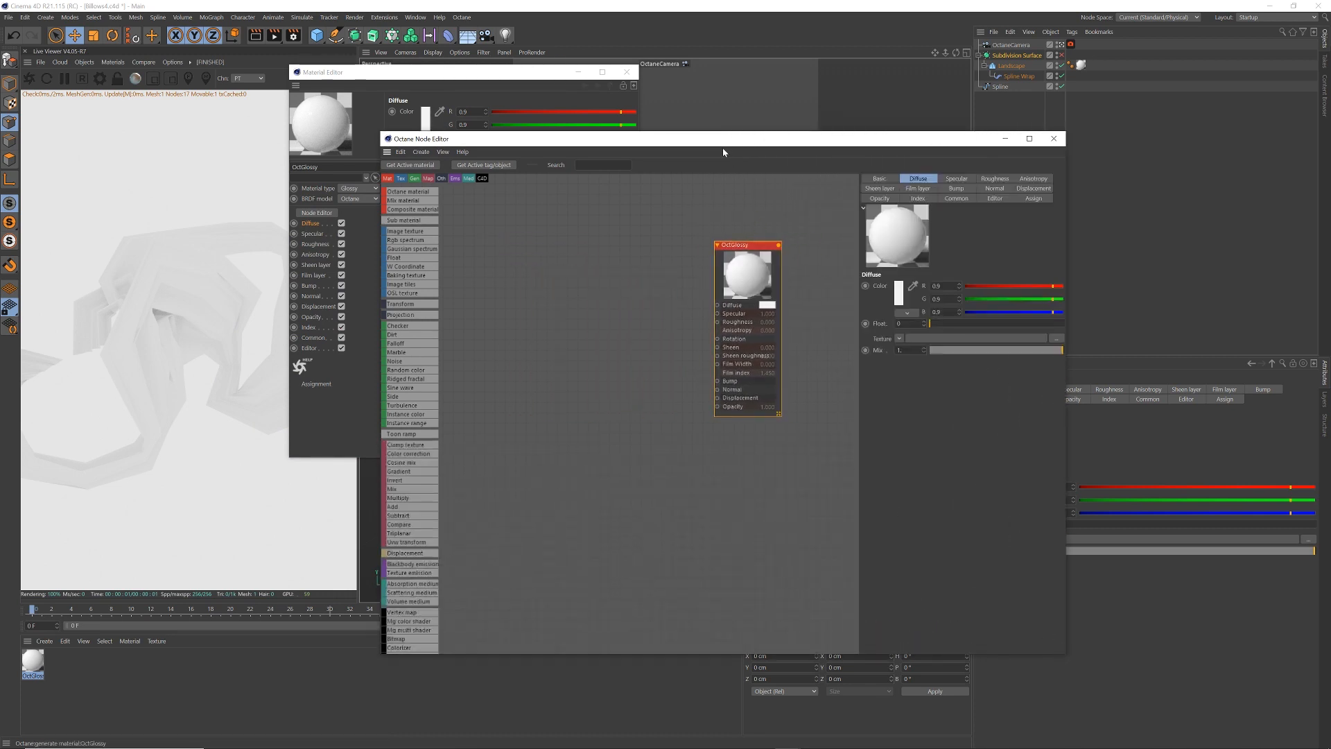
left_click_drag(736, 149, 686, 150)
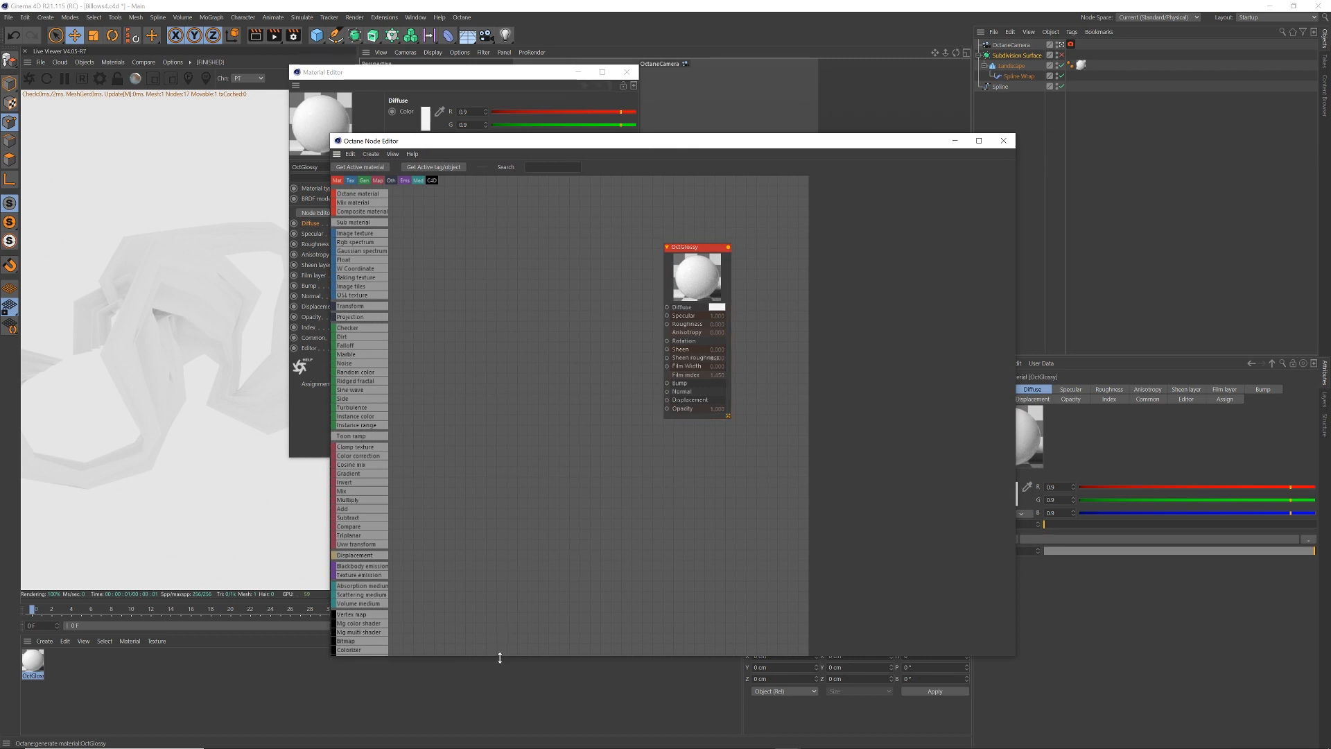
left_click_drag(500, 655, 501, 708)
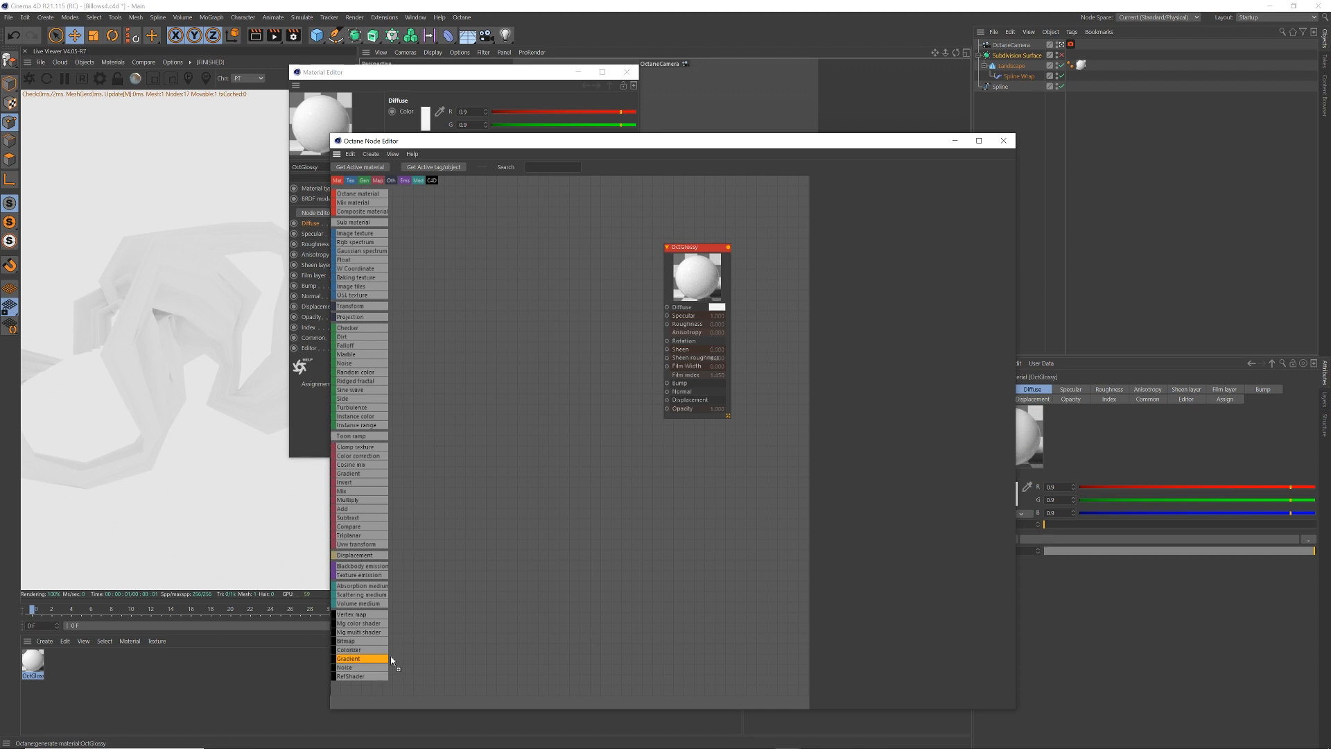
Step: Add a Cinema 4D Gradient node and connect it to the glossy material's Diffuse input
left_click_drag(498, 390, 498, 393)
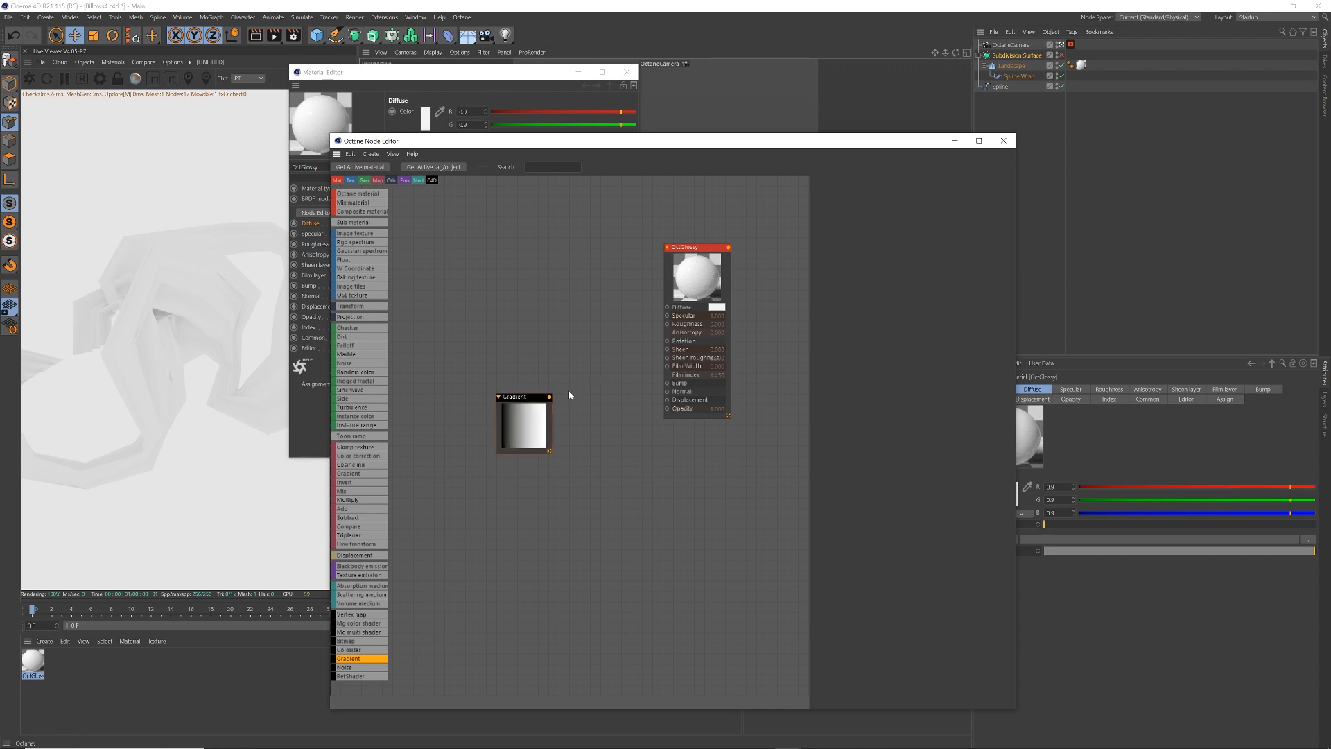
left_click_drag(695, 248, 703, 253)
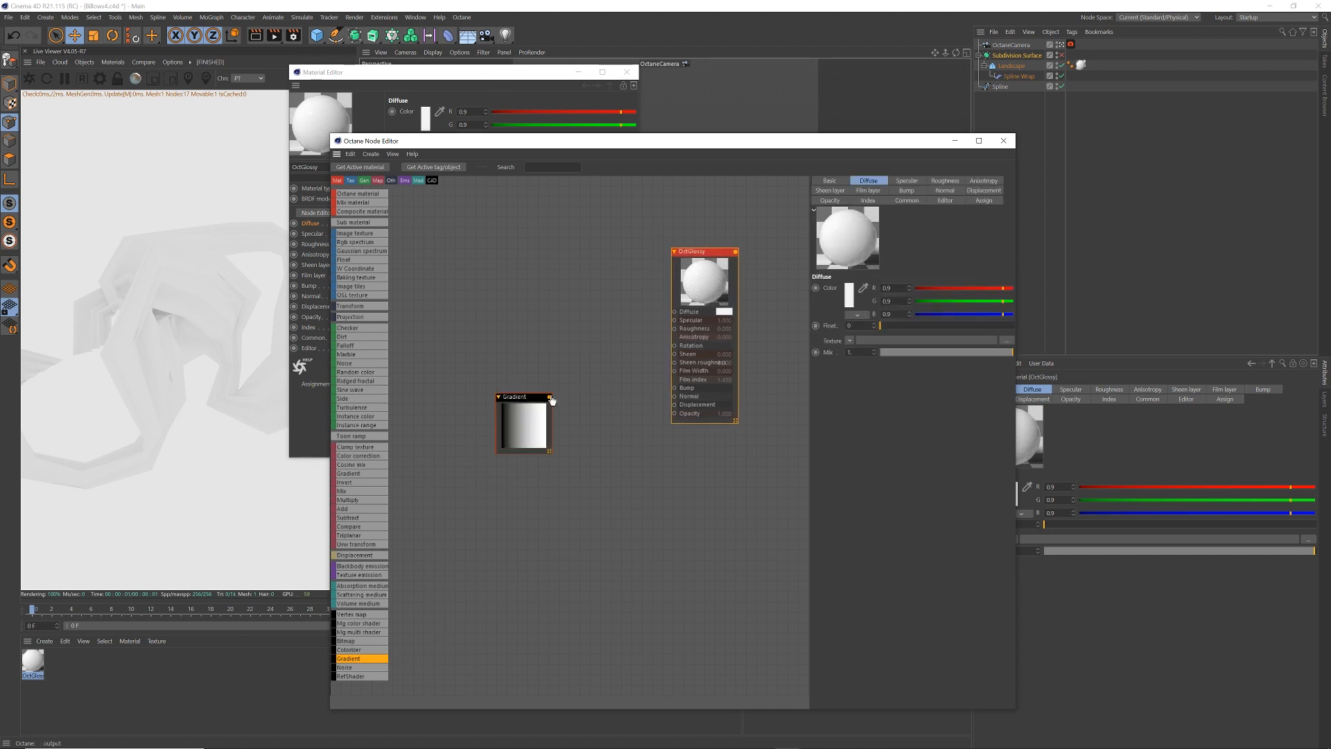
left_click_drag(552, 399, 674, 312)
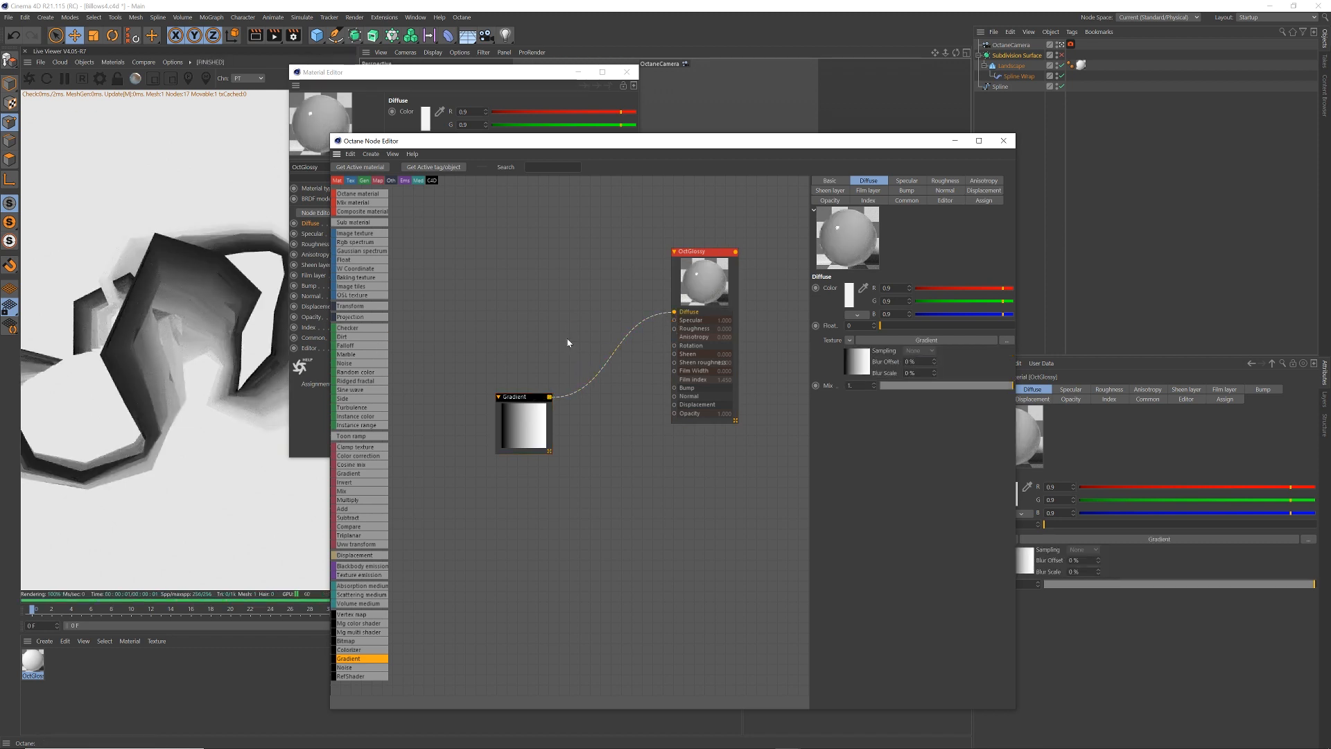
left_click_drag(517, 399, 490, 409)
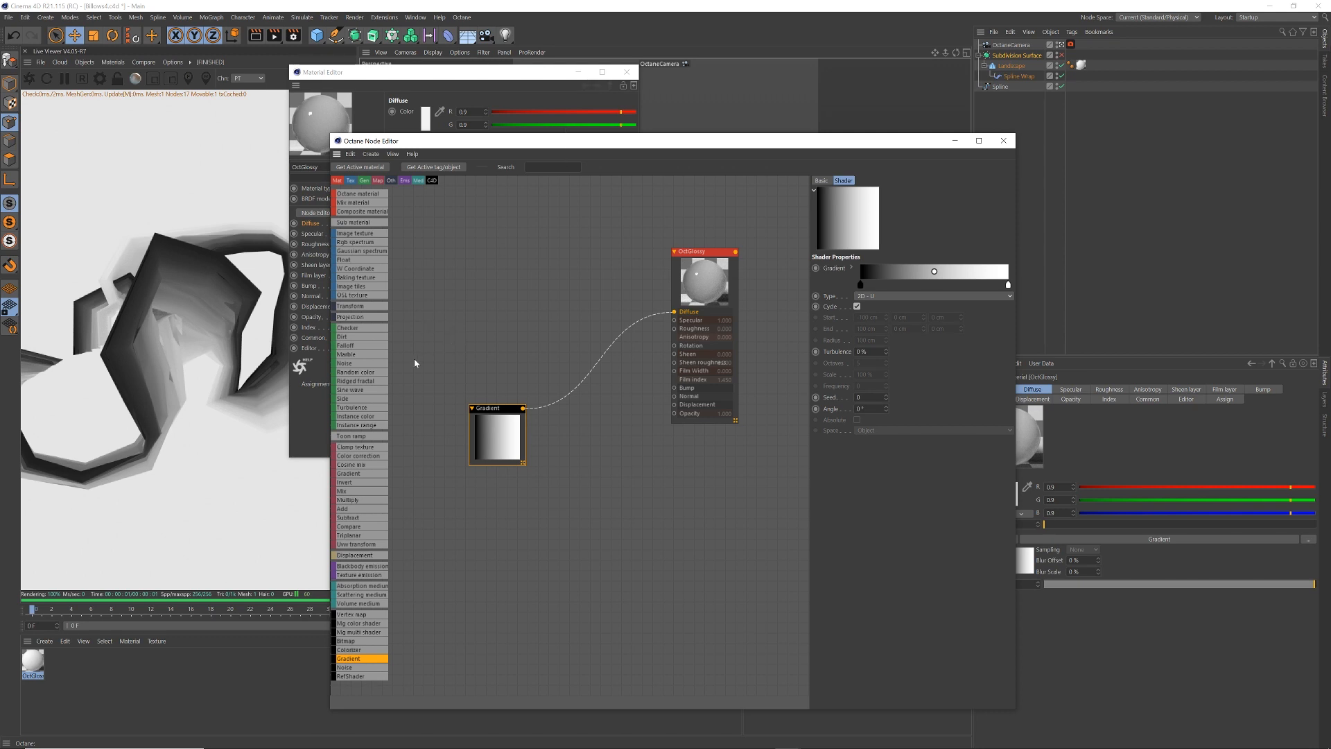
left_click_drag(483, 408, 476, 407)
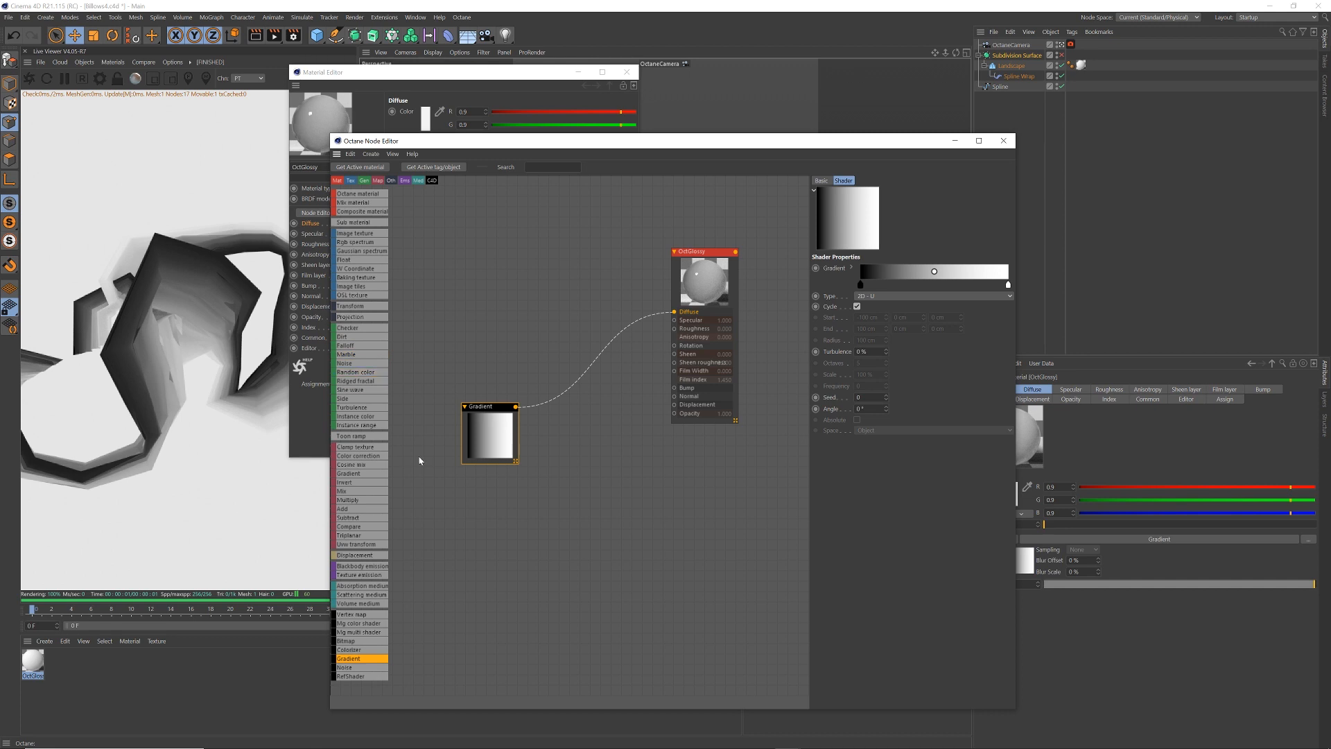
Step: Add a Mix texture node, feed the gradient into its Texture2 input and disconnect the gradient from Diffuse
left_click_drag(368, 492, 576, 312)
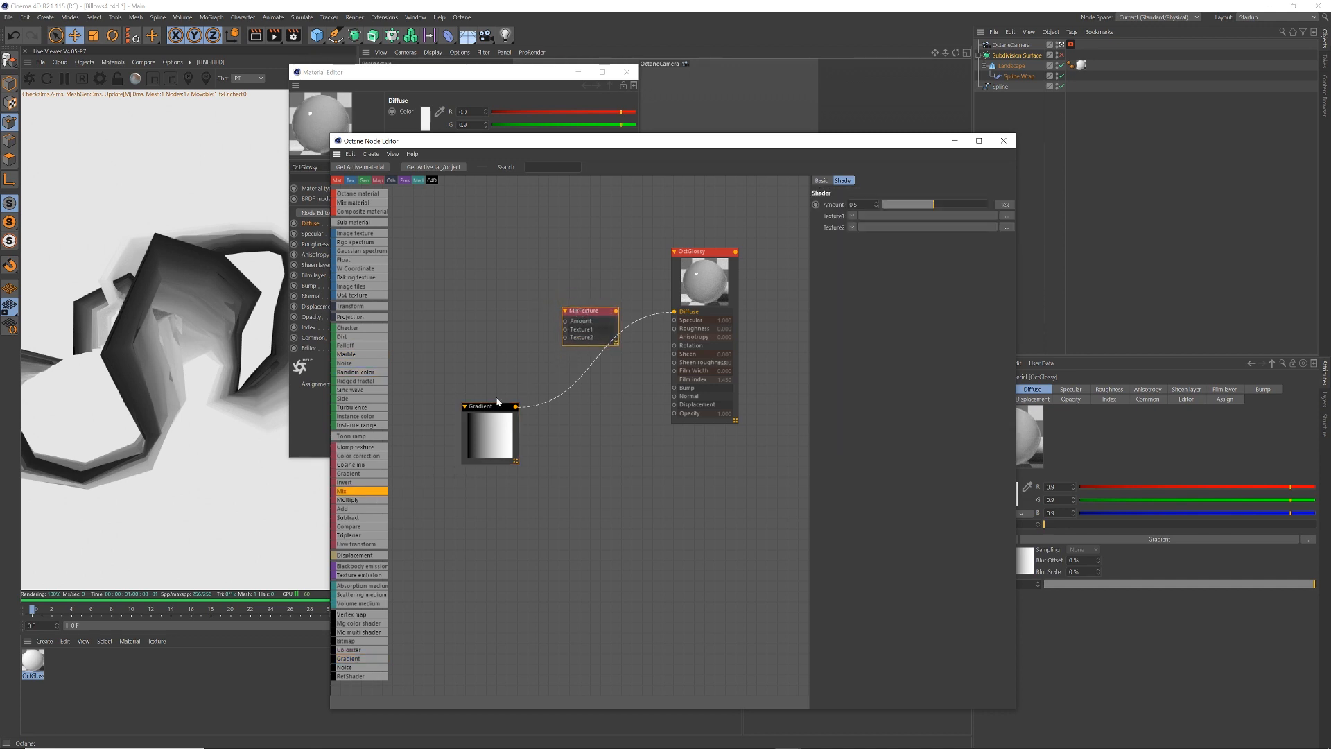
left_click_drag(498, 402, 482, 399)
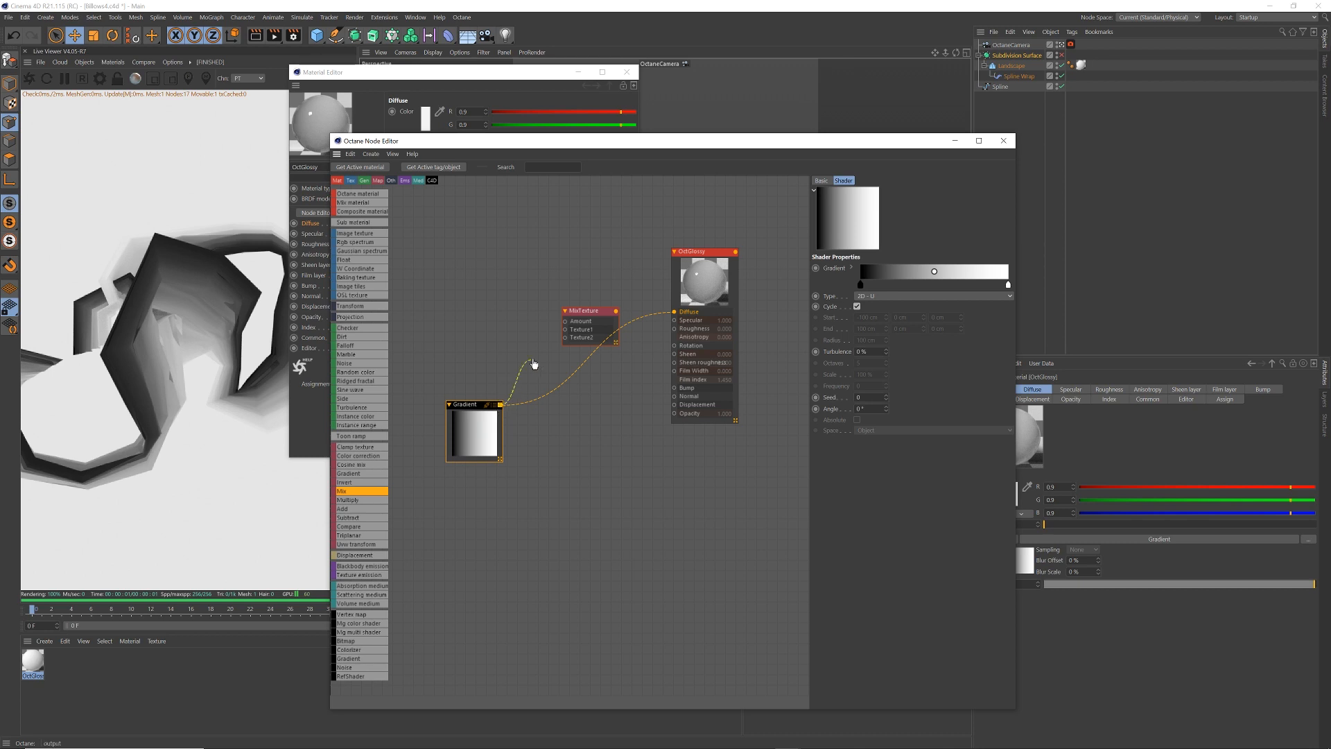
left_click_drag(534, 364, 565, 338)
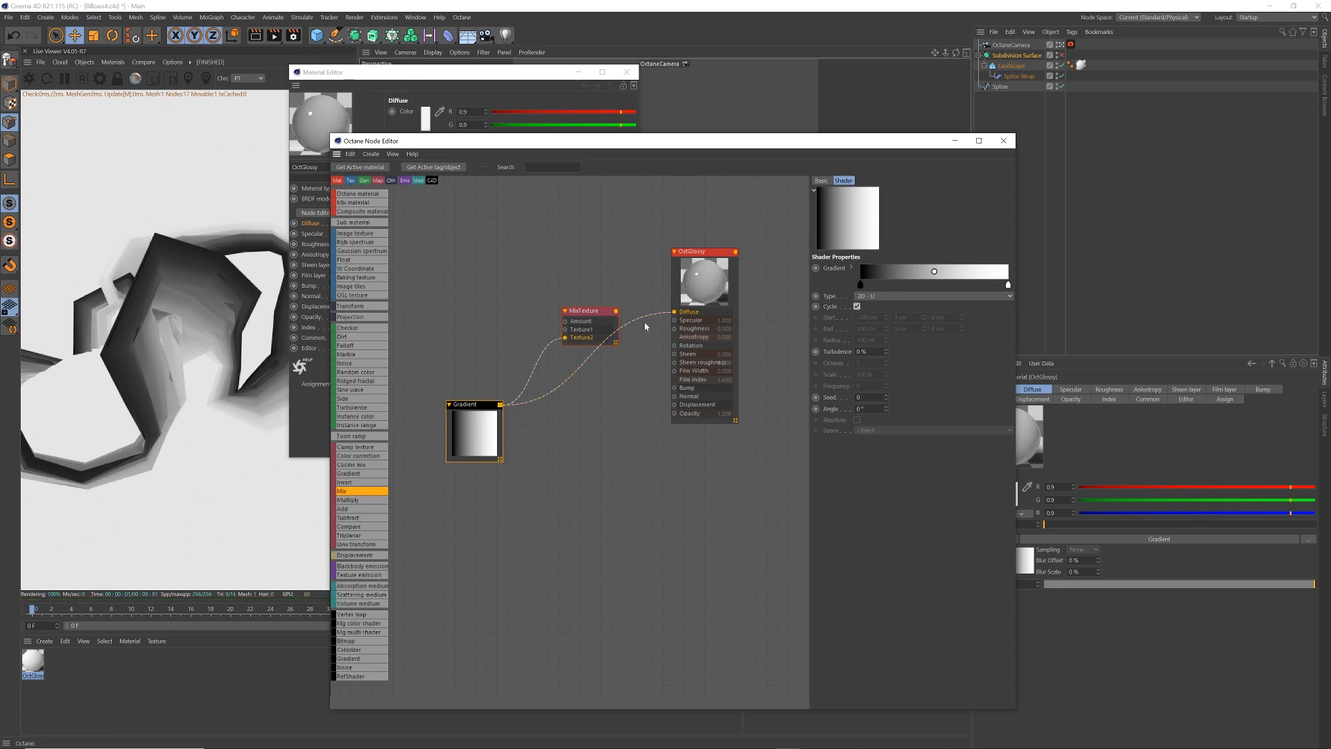
left_click_drag(674, 312, 652, 350)
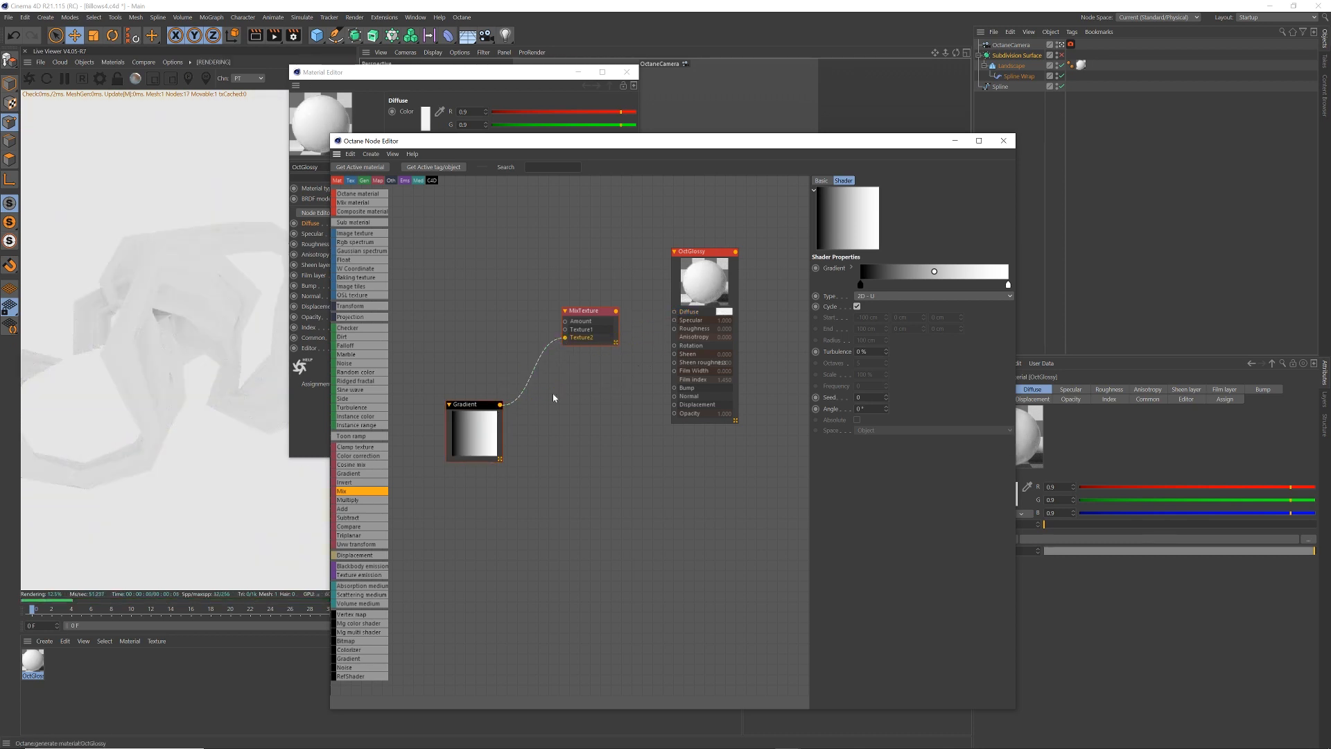
Step: Set the gradient type to 2D - V and connect the Mix texture's output to the material's Diffuse input
left_click(466, 412)
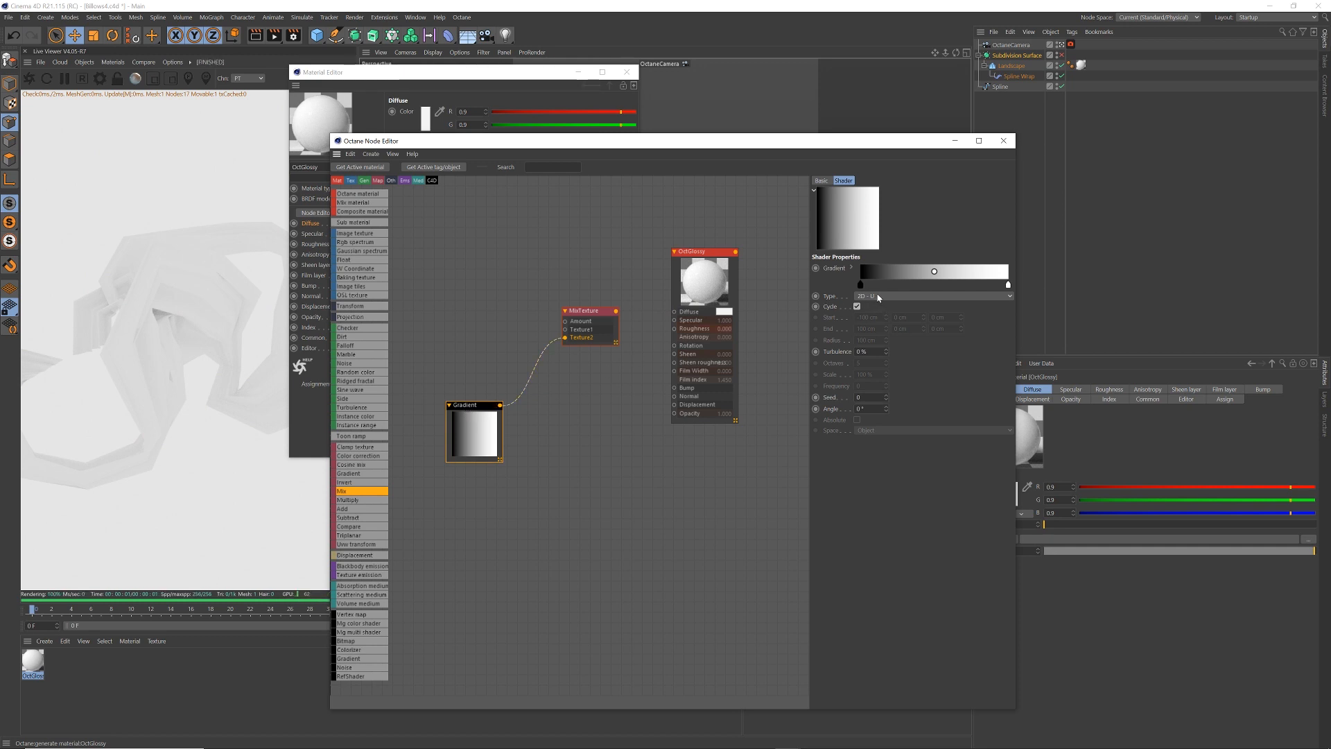
left_click(879, 297)
left_click(885, 319)
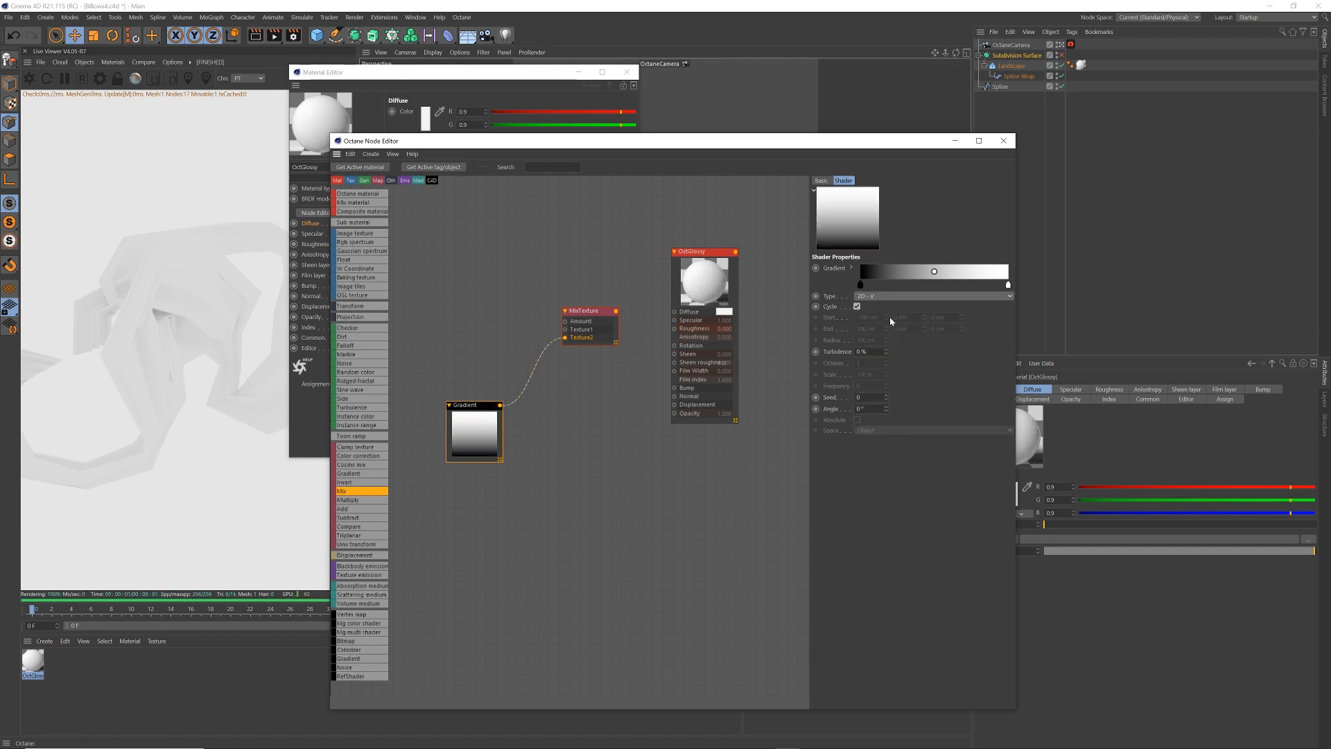
left_click(635, 315)
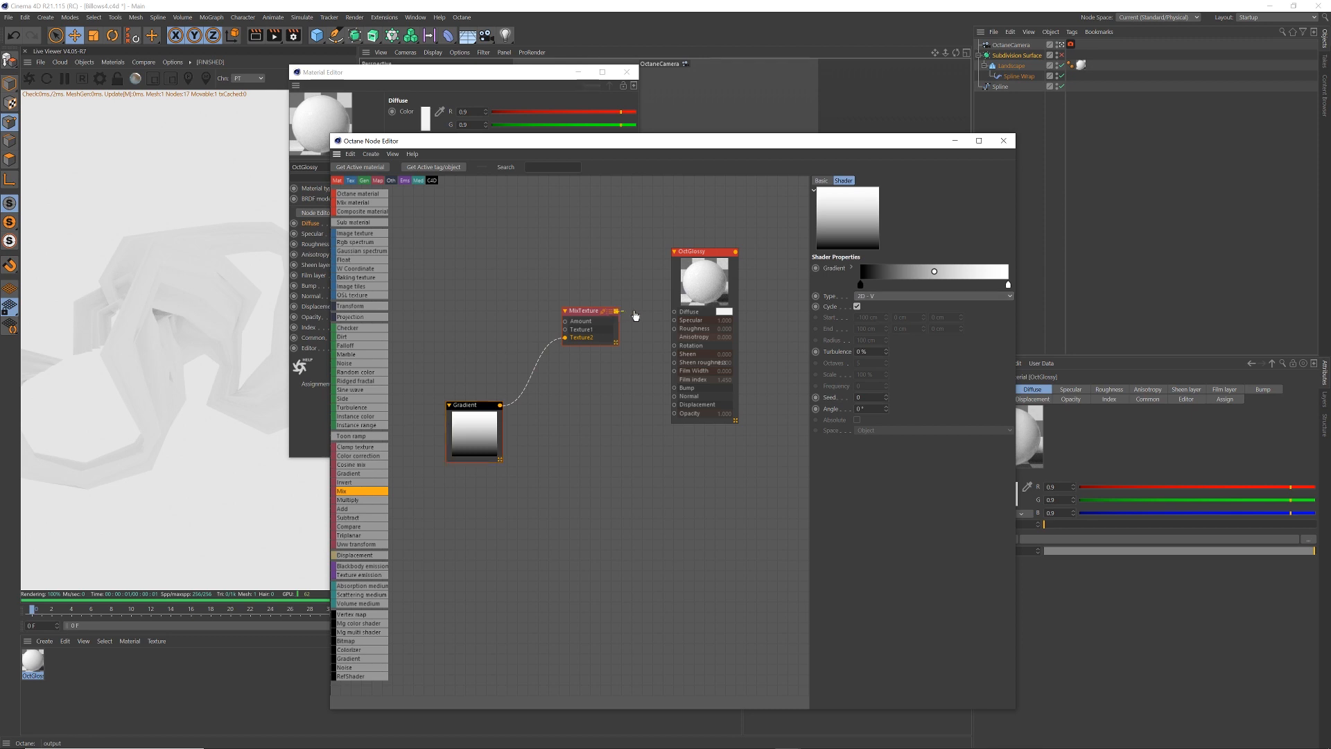
left_click_drag(677, 317, 676, 313)
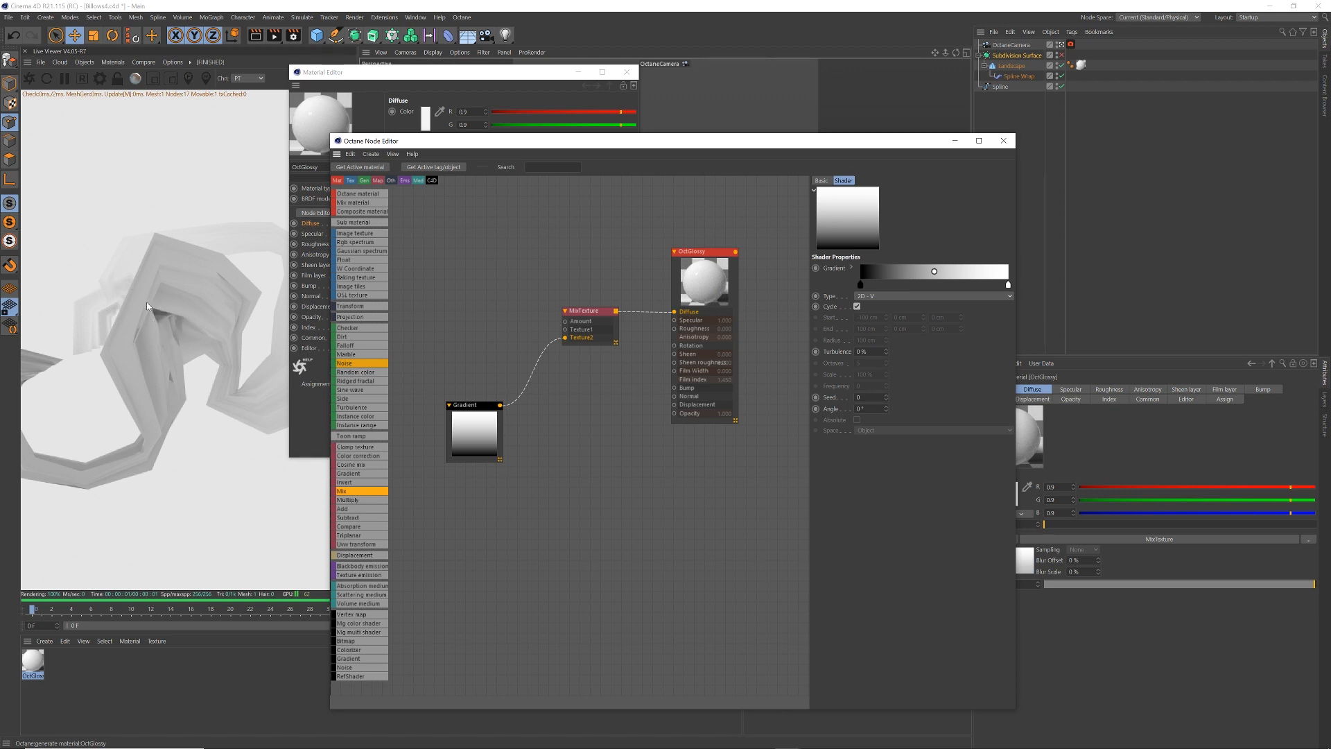
Step: Duplicate the Gradient node, connect the copy to the Mix texture's Texture1 input and align both gradients
left_click_drag(488, 403, 565, 329)
key("ctrl+c")
key("ctrl+v")
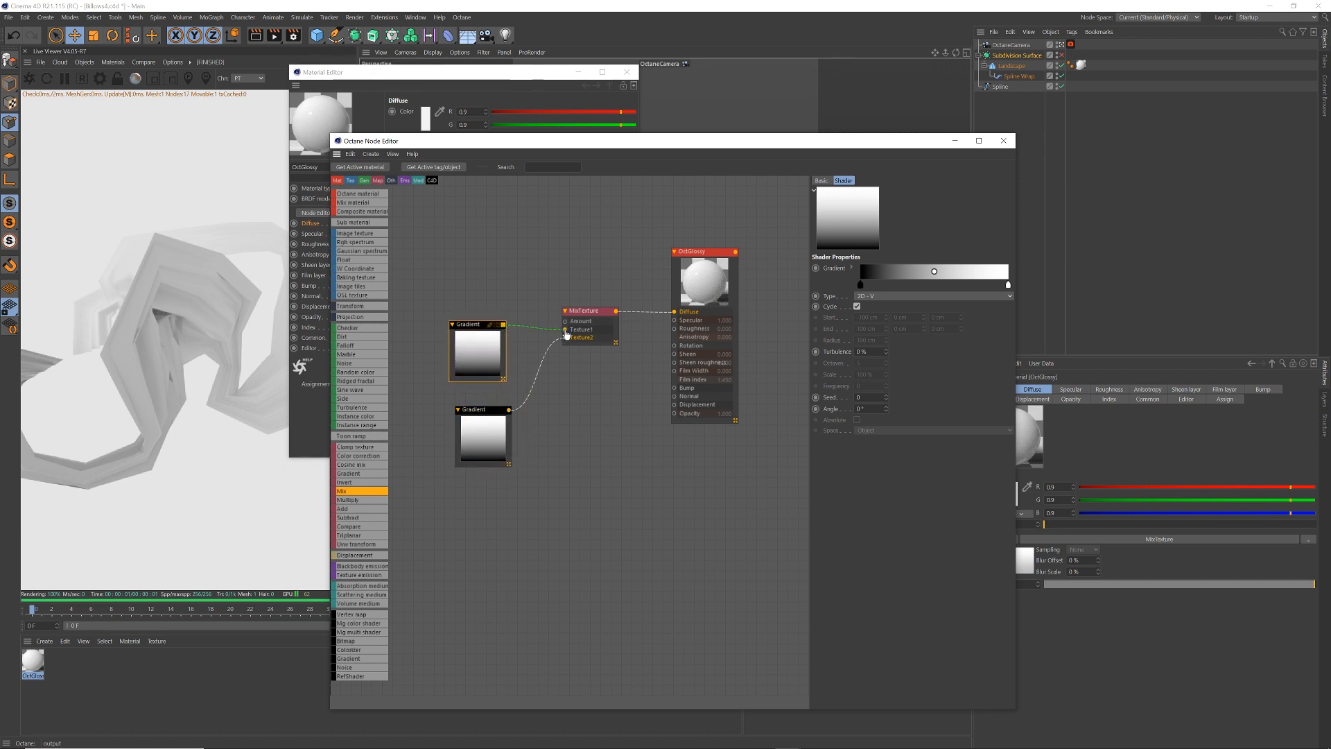
left_click_drag(486, 353, 488, 366)
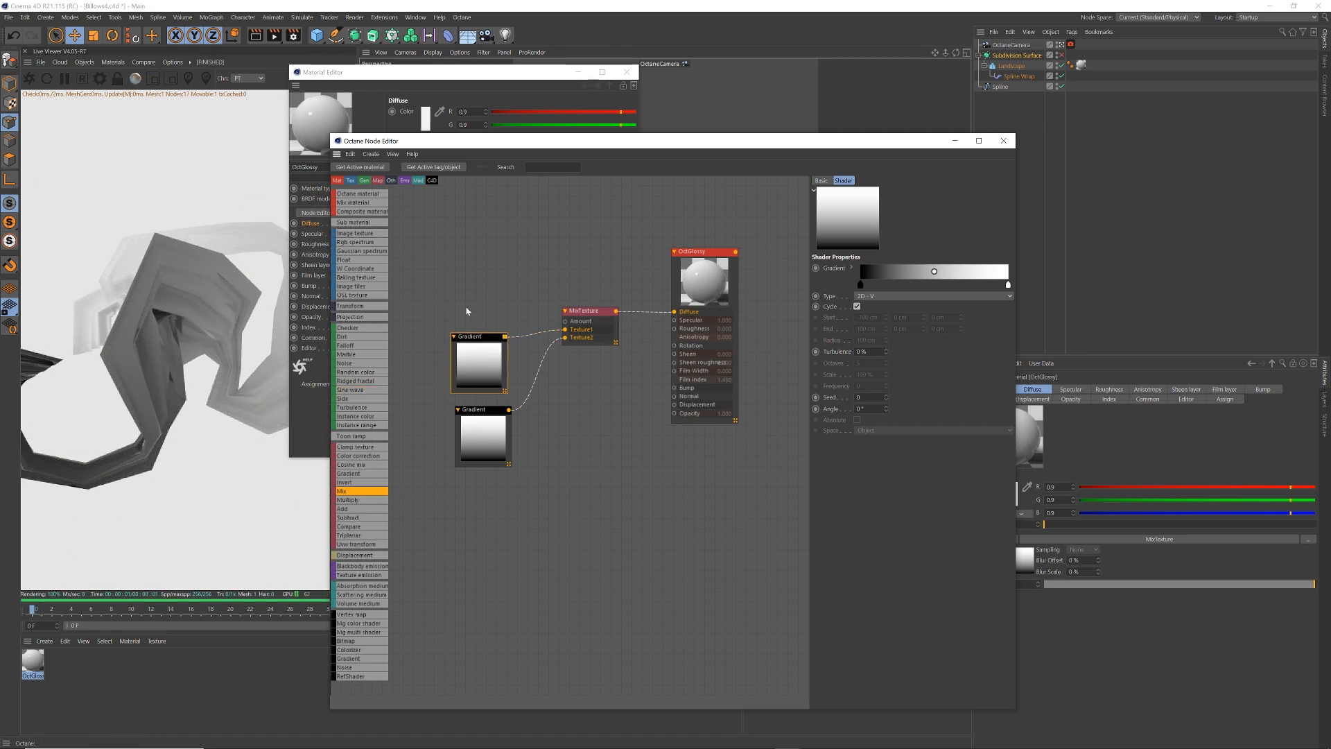
left_click_drag(473, 336, 477, 345)
left_click_drag(479, 410, 480, 412)
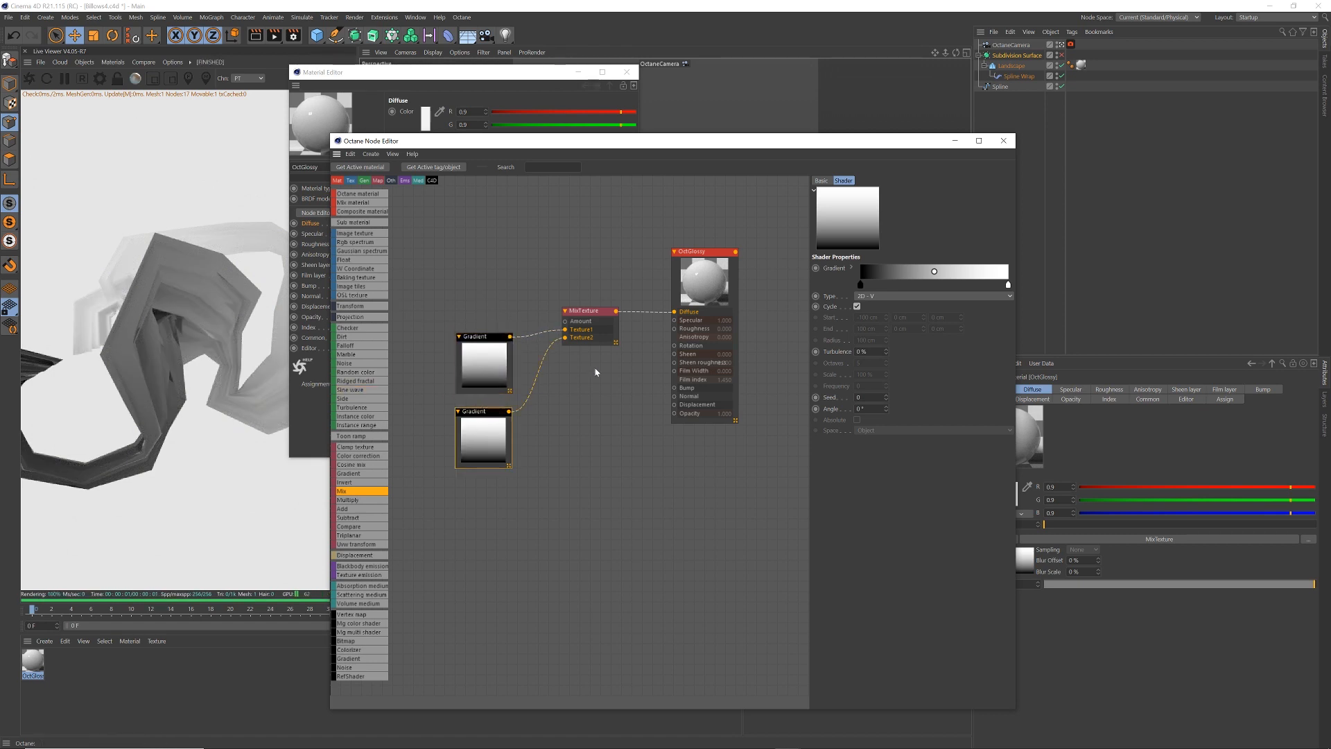
Step: Recolour the Texture2 gradient from green (hue 126°, value 100%) to yellow (hue 56°, saturation 85%, value 100%)
double_click(861, 285)
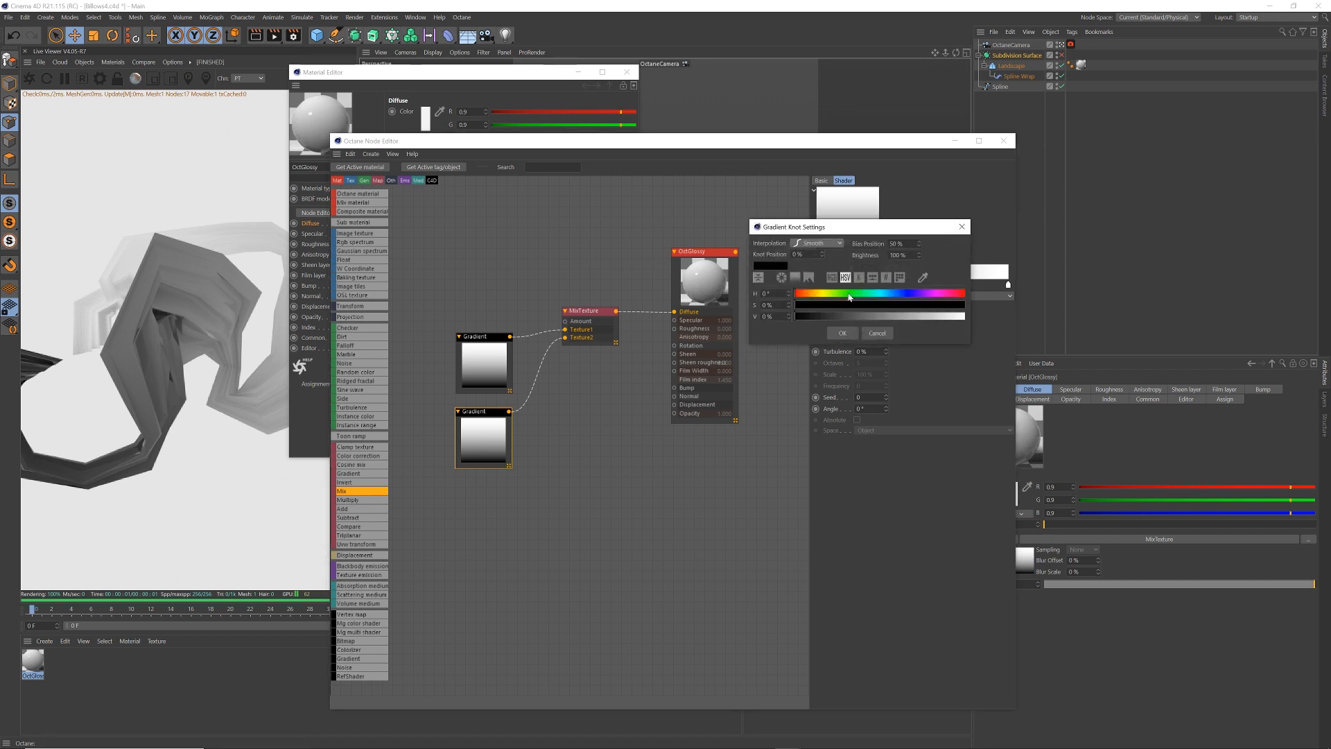
left_click_drag(944, 305, 963, 305)
left_click_drag(953, 317, 961, 317)
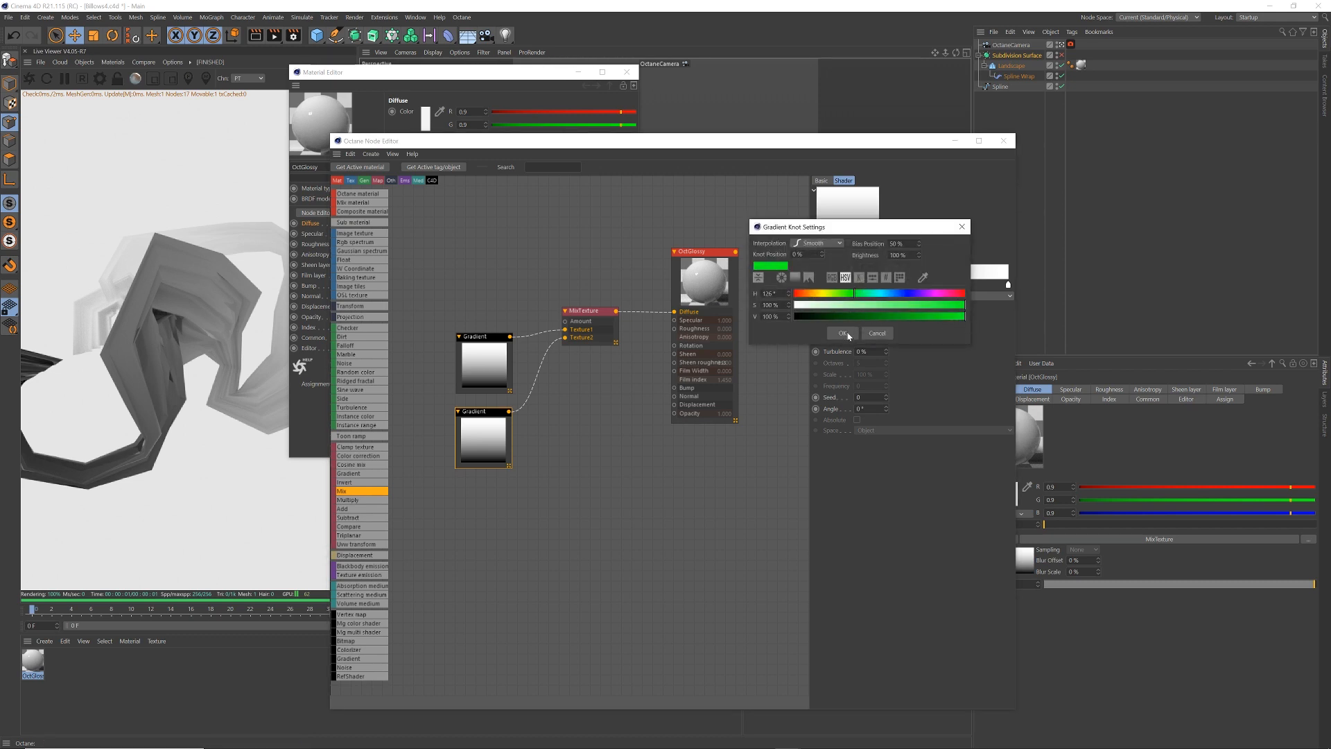
left_click(844, 334)
double_click(1009, 284)
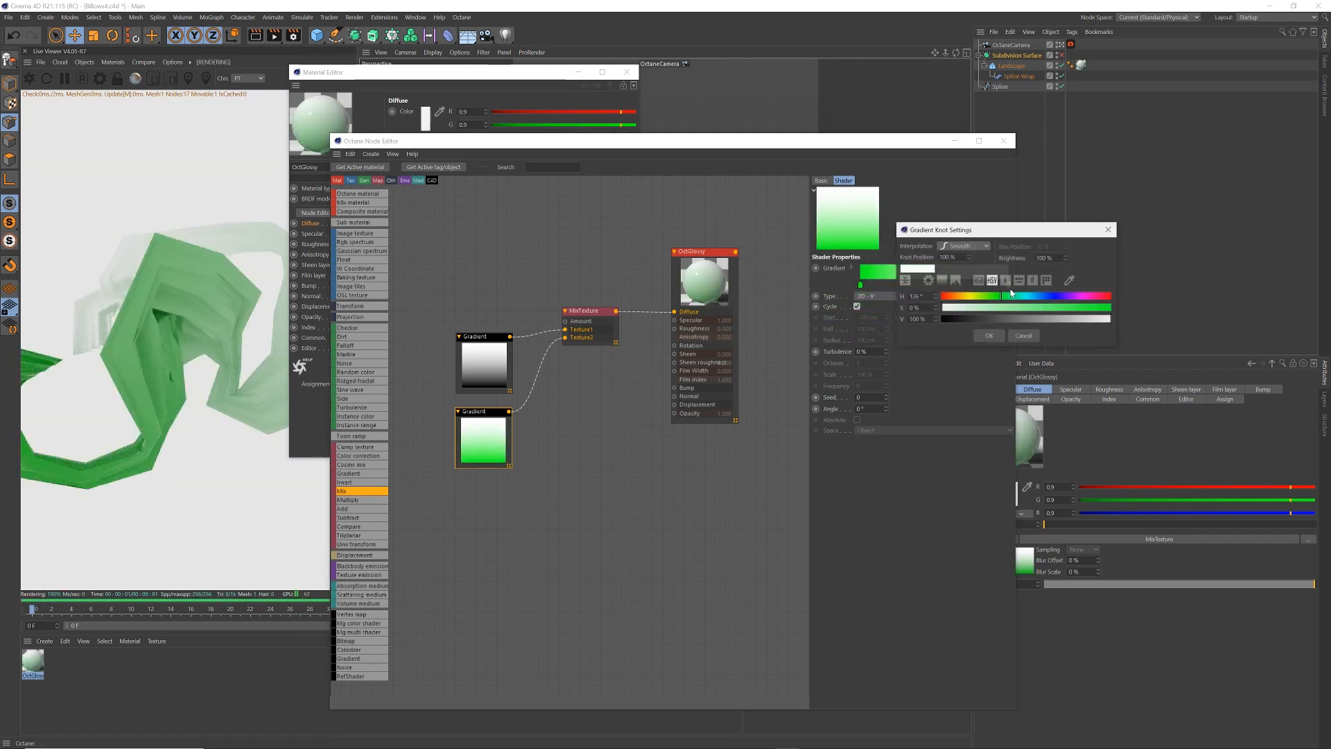
left_click_drag(985, 298, 1083, 309)
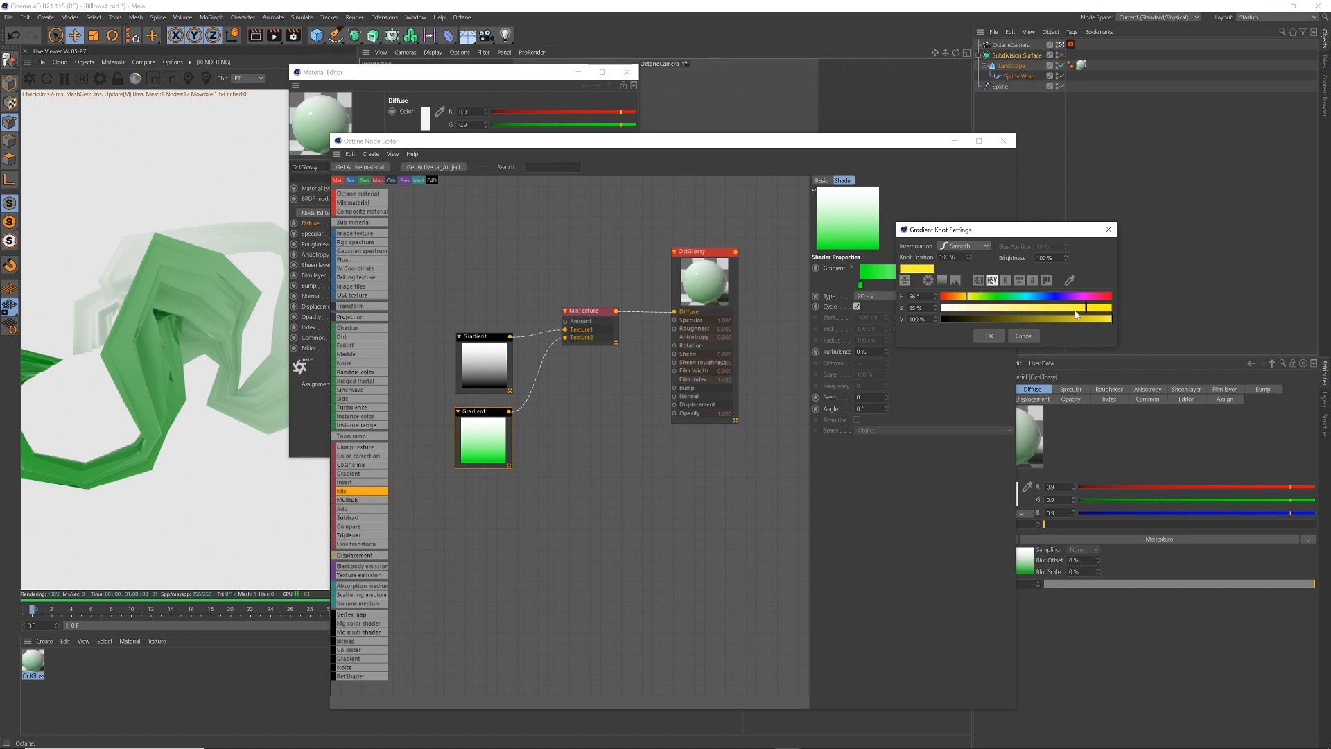
left_click(991, 337)
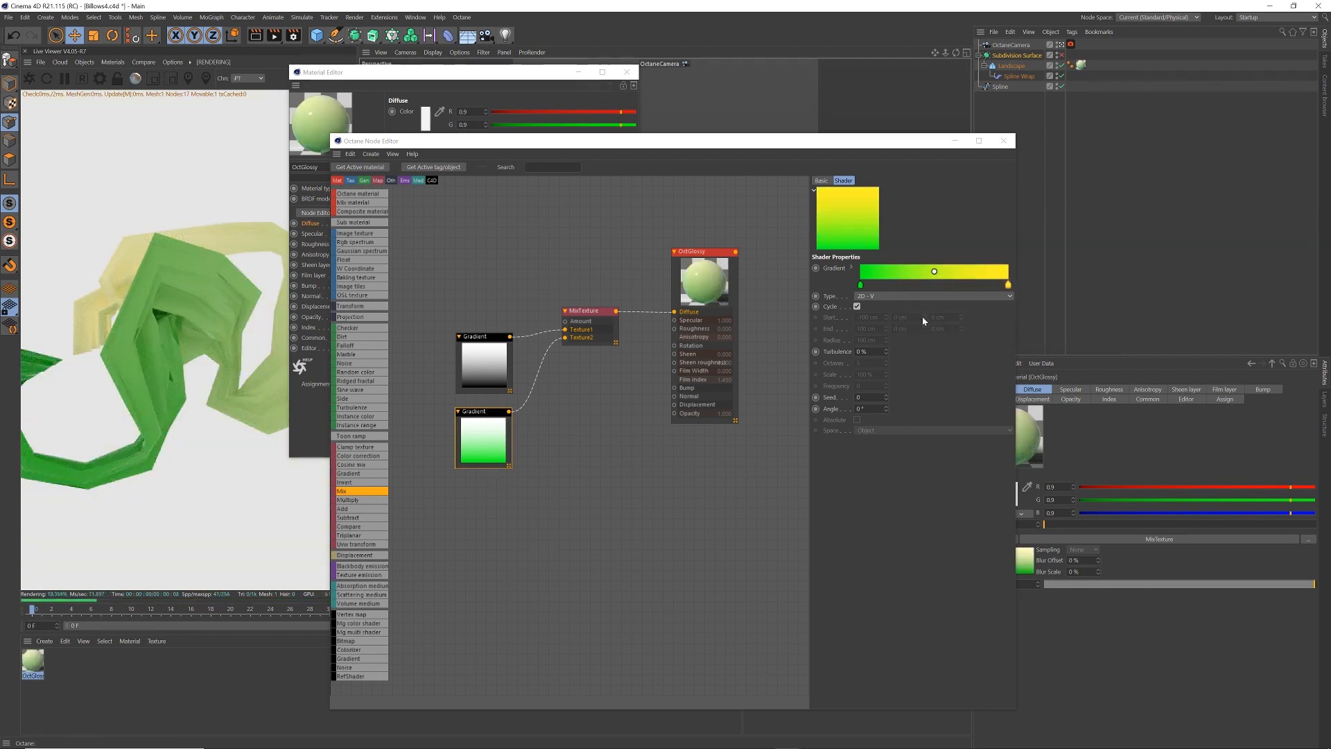
Step: Set the black knot of the Texture1 gradient to bright magenta with hue 292° and saturation 85%
left_click(484, 335)
double_click(862, 285)
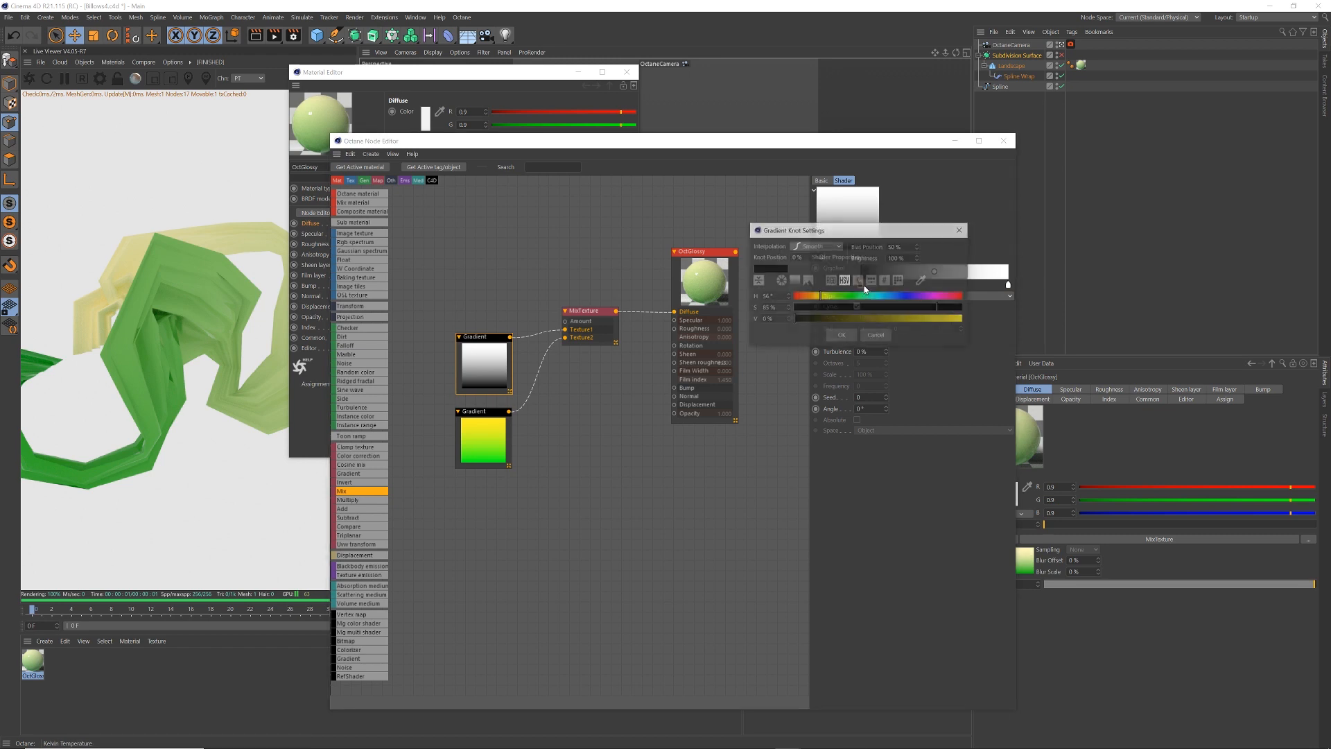
left_click(940, 296)
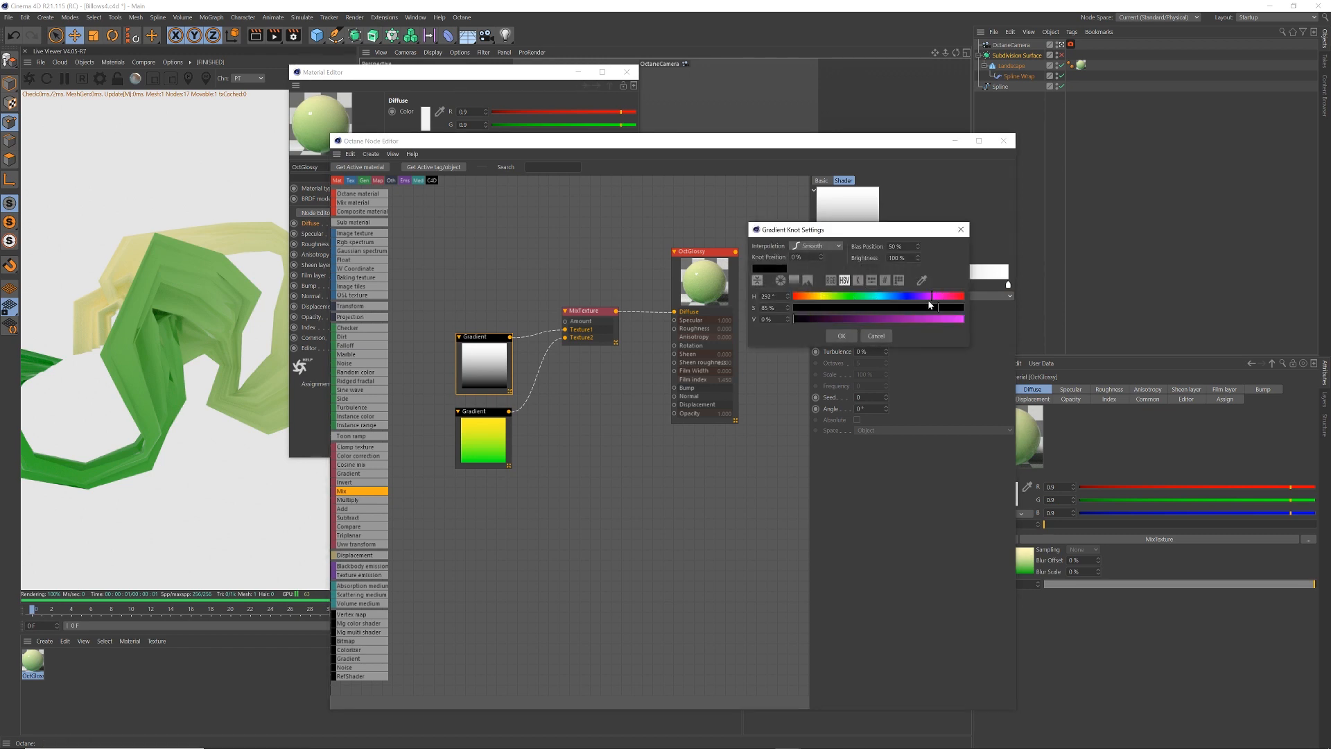
left_click(956, 319)
left_click(843, 337)
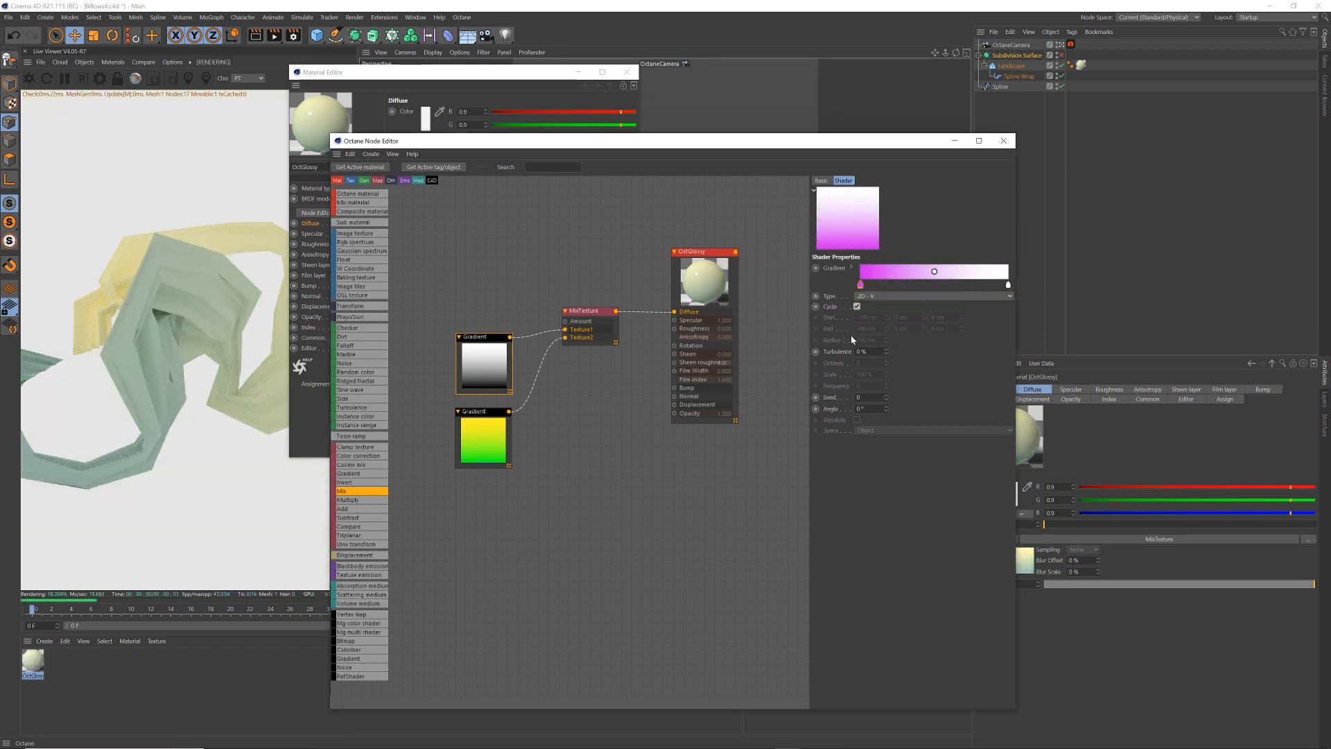
Step: Set the white knot of the Texture1 gradient to a warm orange-yellow with hue 40° and value 100%
double_click(1009, 285)
left_click(985, 296)
left_click(960, 296)
left_click(1068, 308)
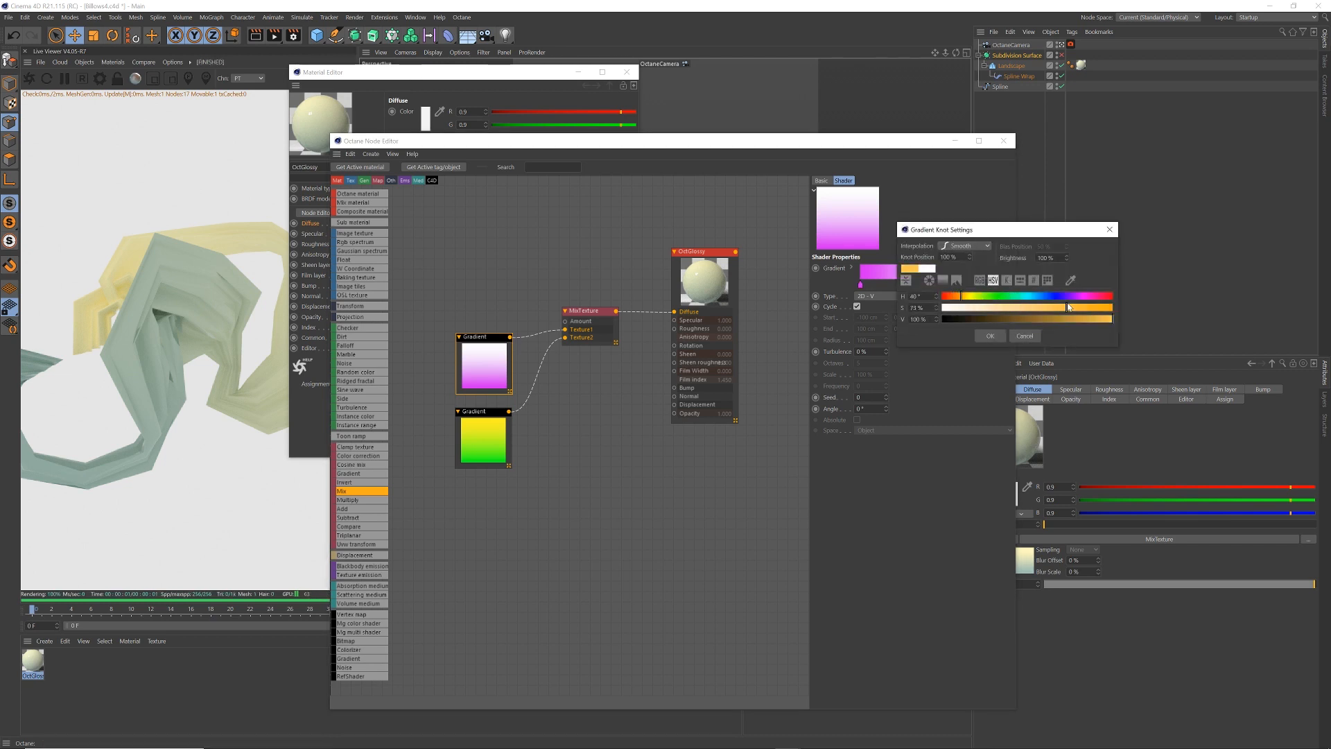
left_click(990, 336)
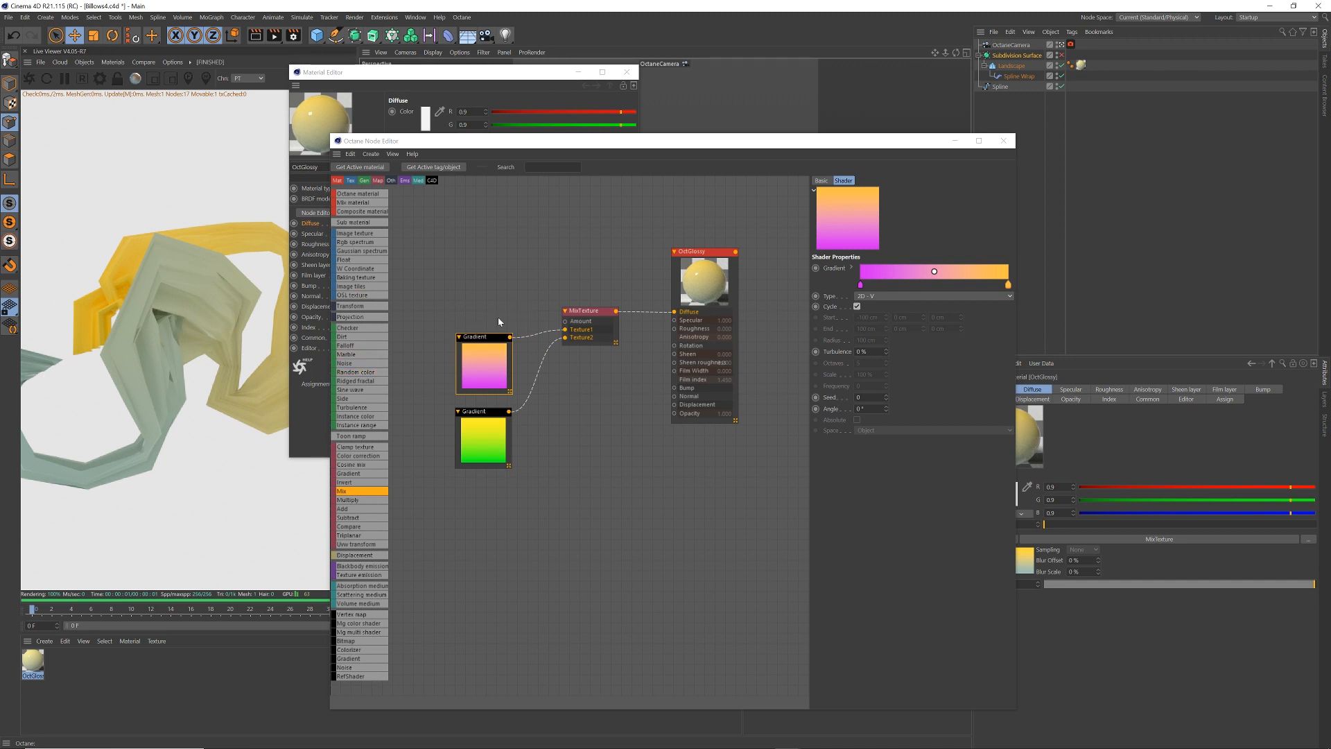
left_click_drag(479, 334, 493, 336)
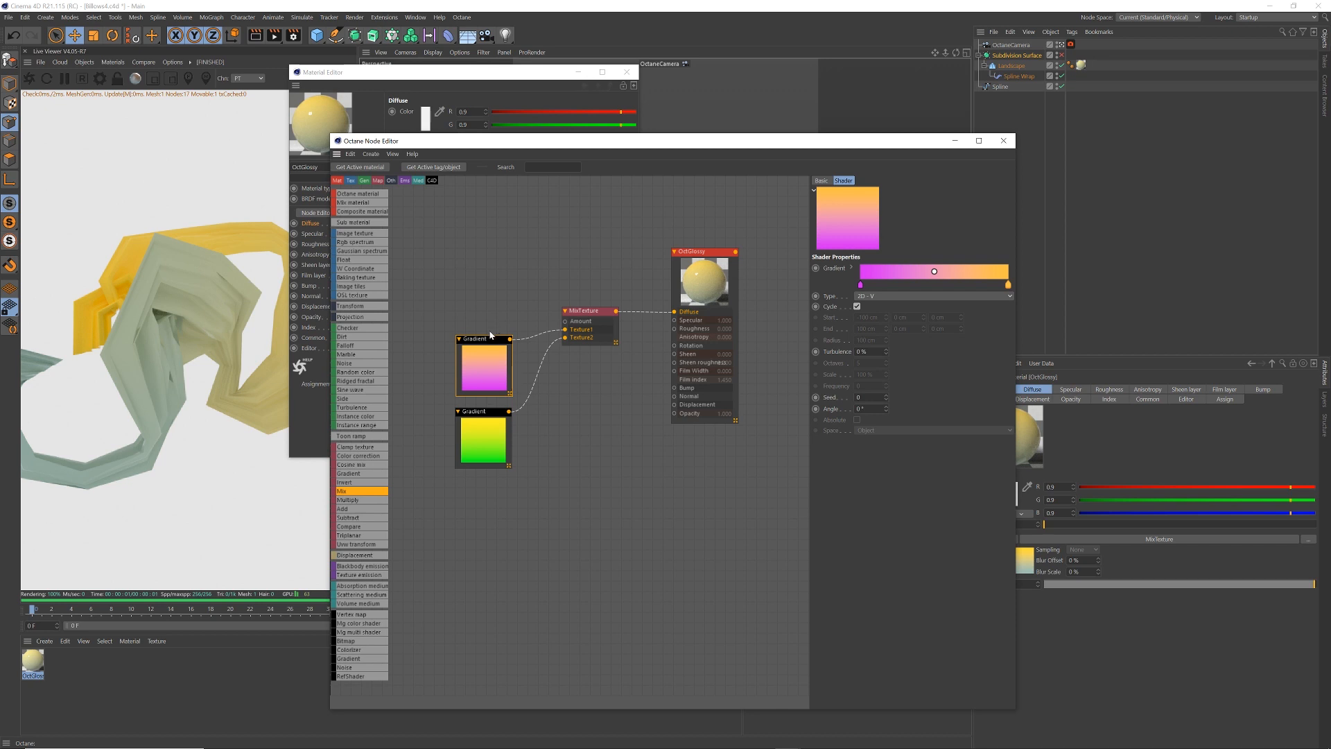
Step: Try a different constant Amount on the Mix texture to blend the two gradients
left_click(565, 323)
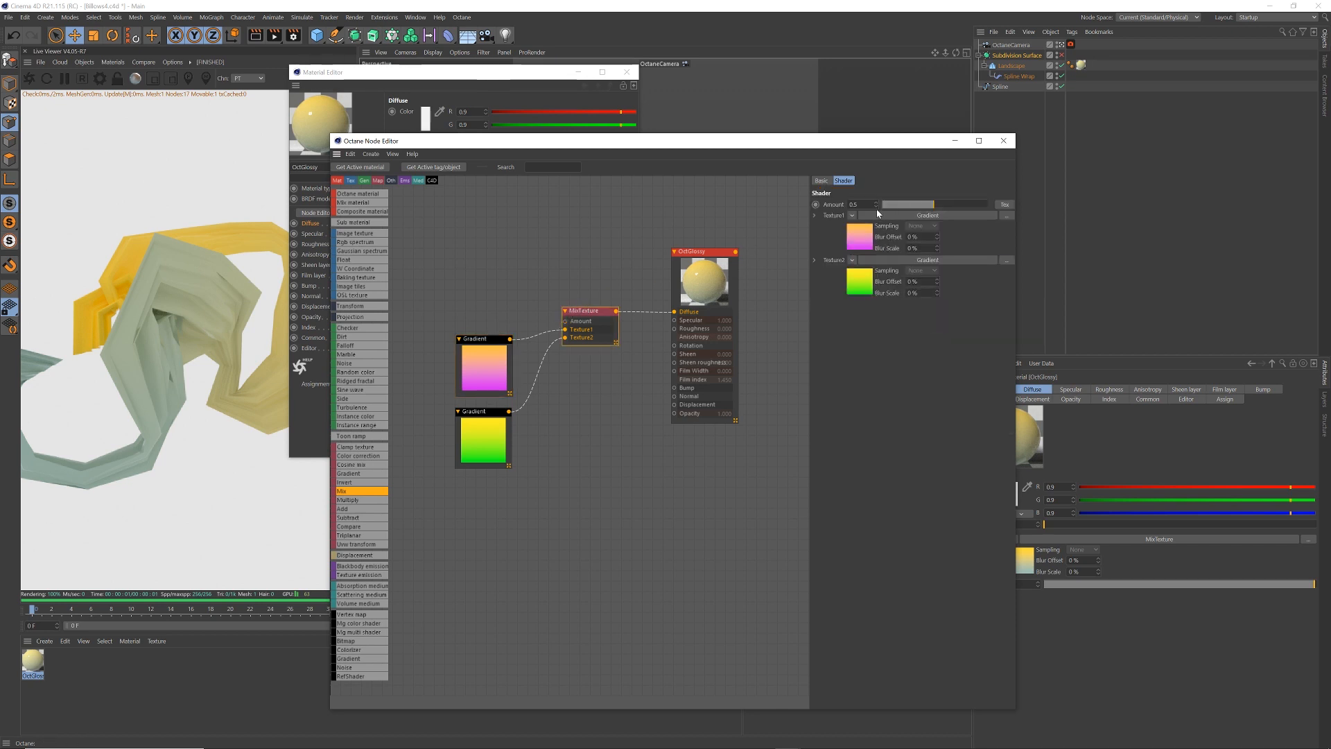
mouse_move(924, 206)
left_mouse_down()
mouse_move(863, 210)
mouse_move(1014, 214)
mouse_move(928, 206)
left_mouse_up()
left_click(478, 339)
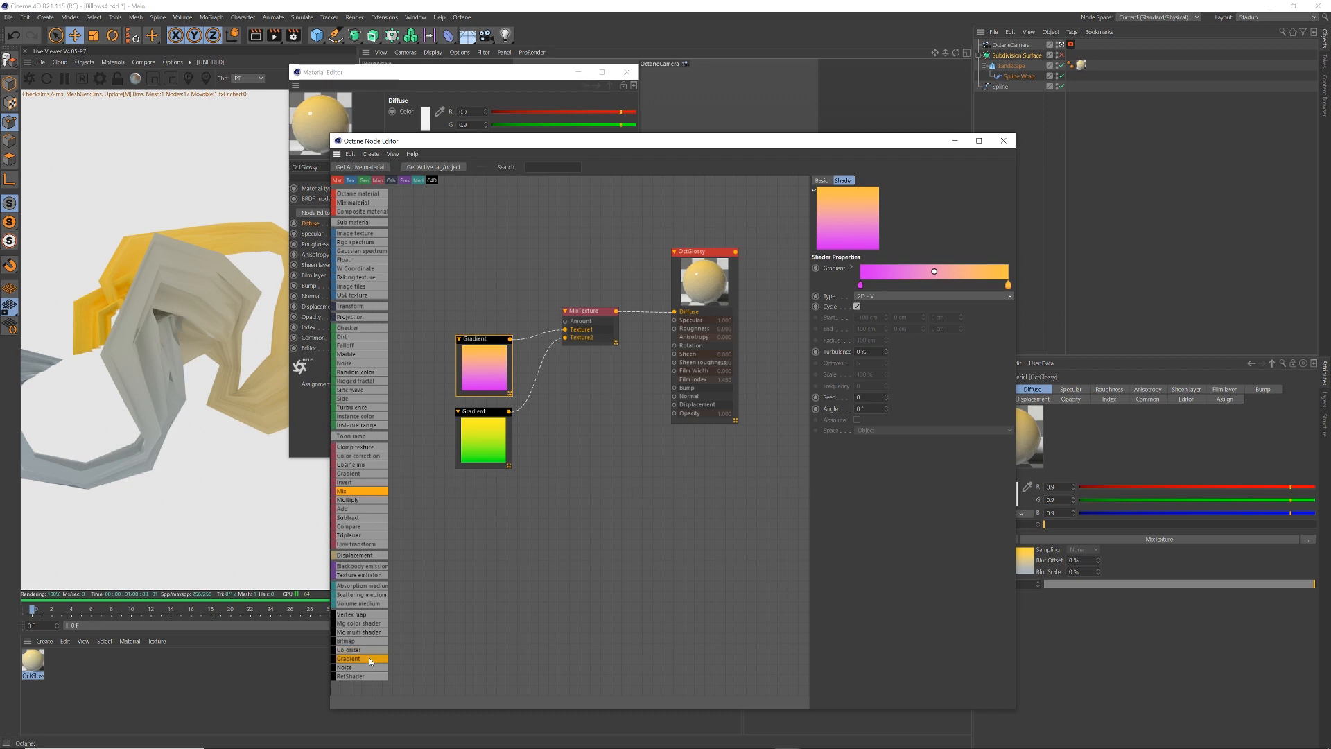
Step: Add a third Gradient node and connect it to the Mix texture's Amount input
left_click_drag(368, 657, 419, 592)
left_click_drag(464, 248, 565, 321)
left_click(477, 252)
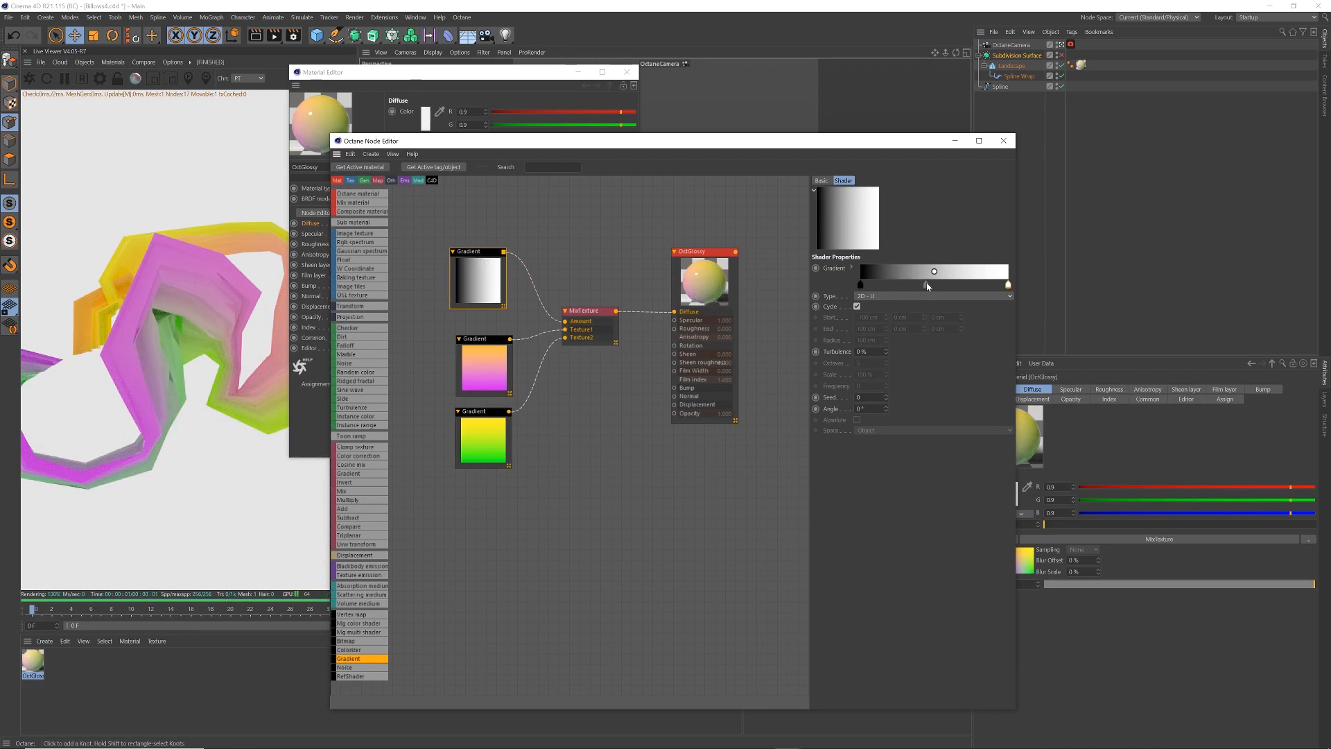
Step: Rearrange the Amount gradient to black, white, black, with the white knot about a quarter of the way along
left_click(928, 285)
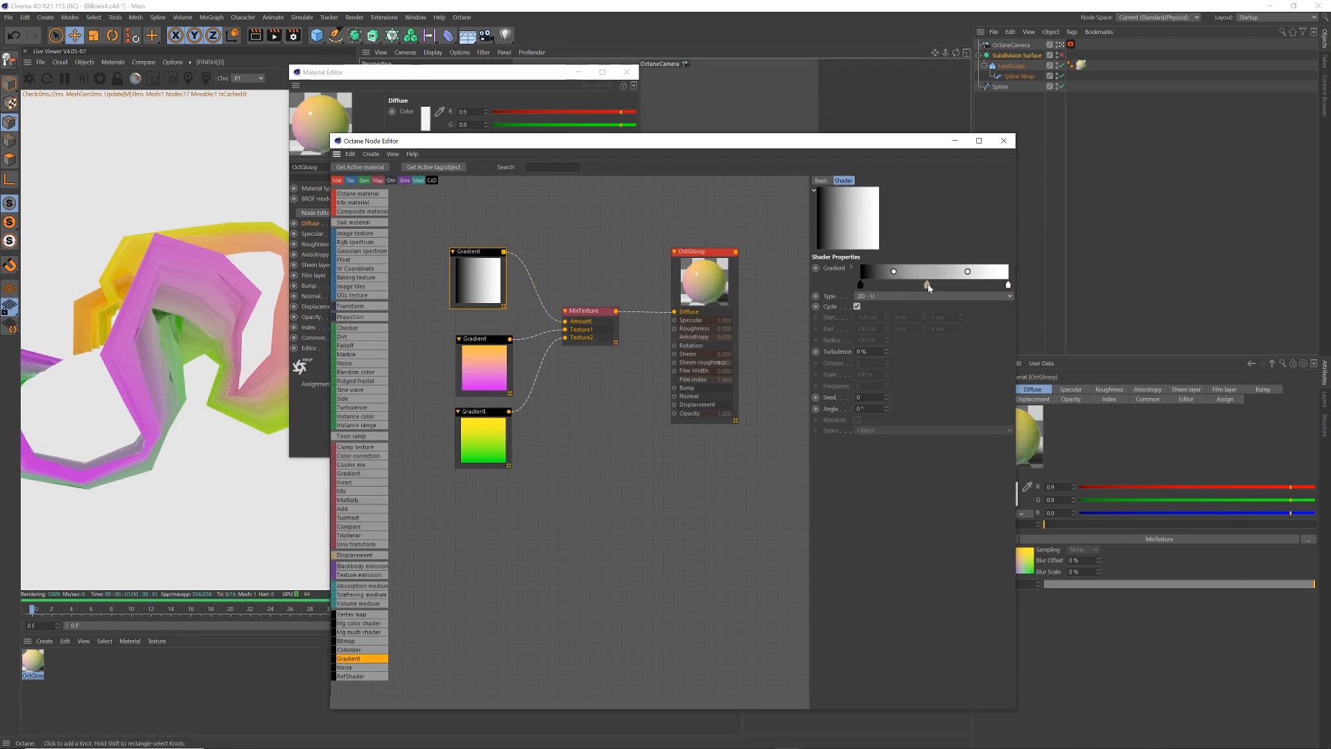
left_click_drag(929, 287, 933, 327)
left_click(860, 285)
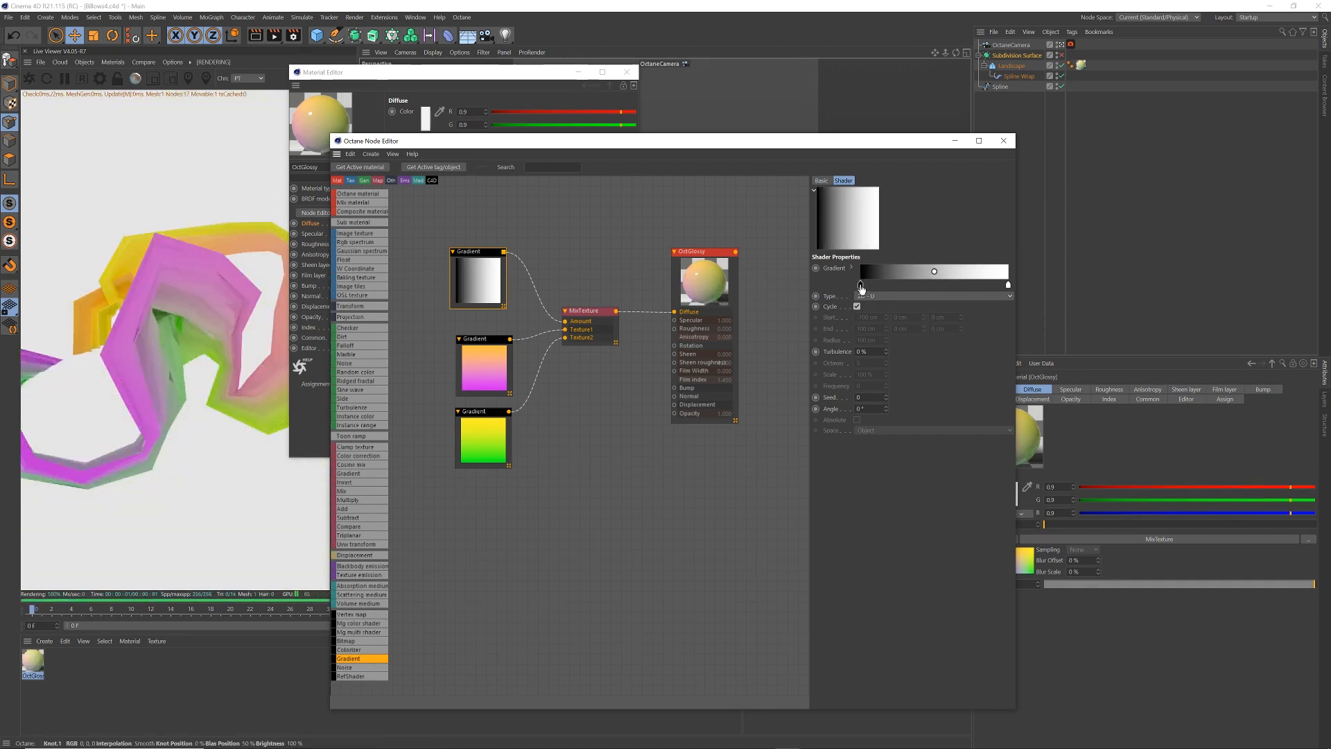
left_click_drag(861, 288, 1022, 290)
left_click(1008, 285)
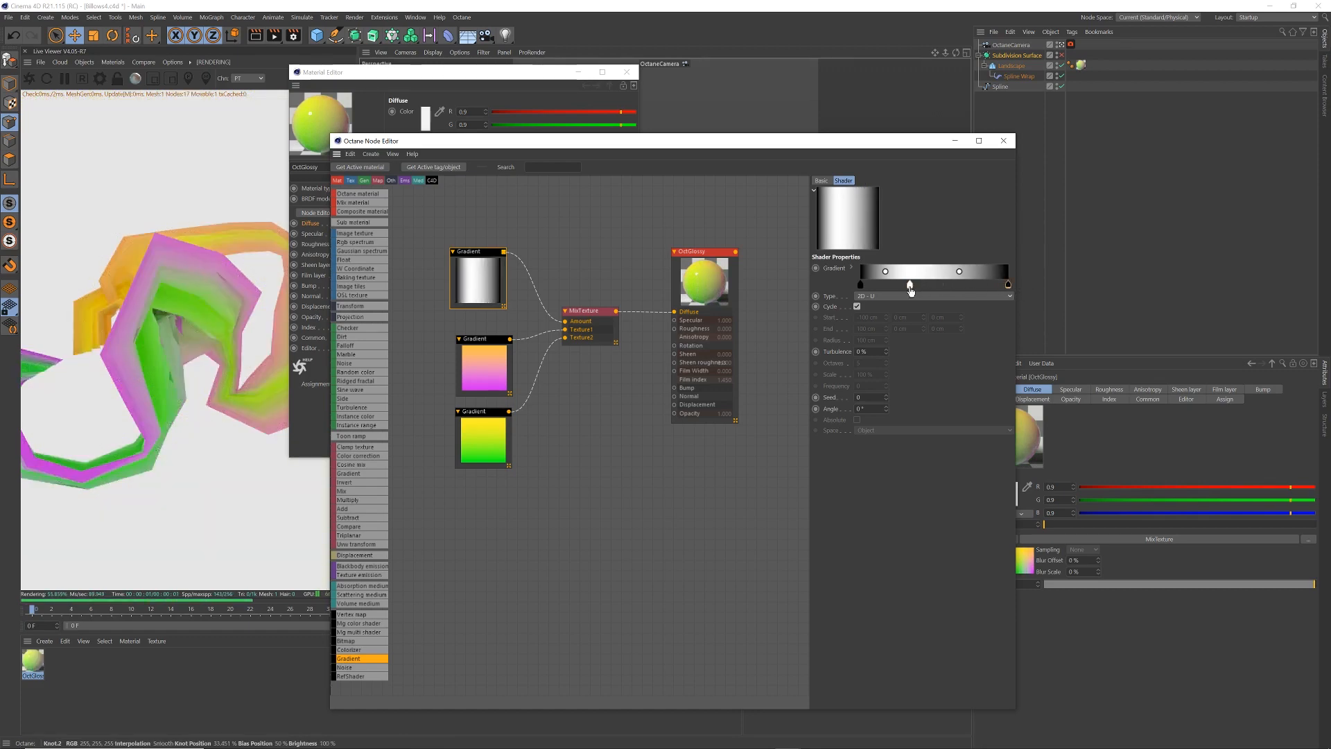
mouse_move(910, 287)
left_mouse_down()
mouse_move(940, 288)
mouse_move(895, 288)
left_mouse_up()
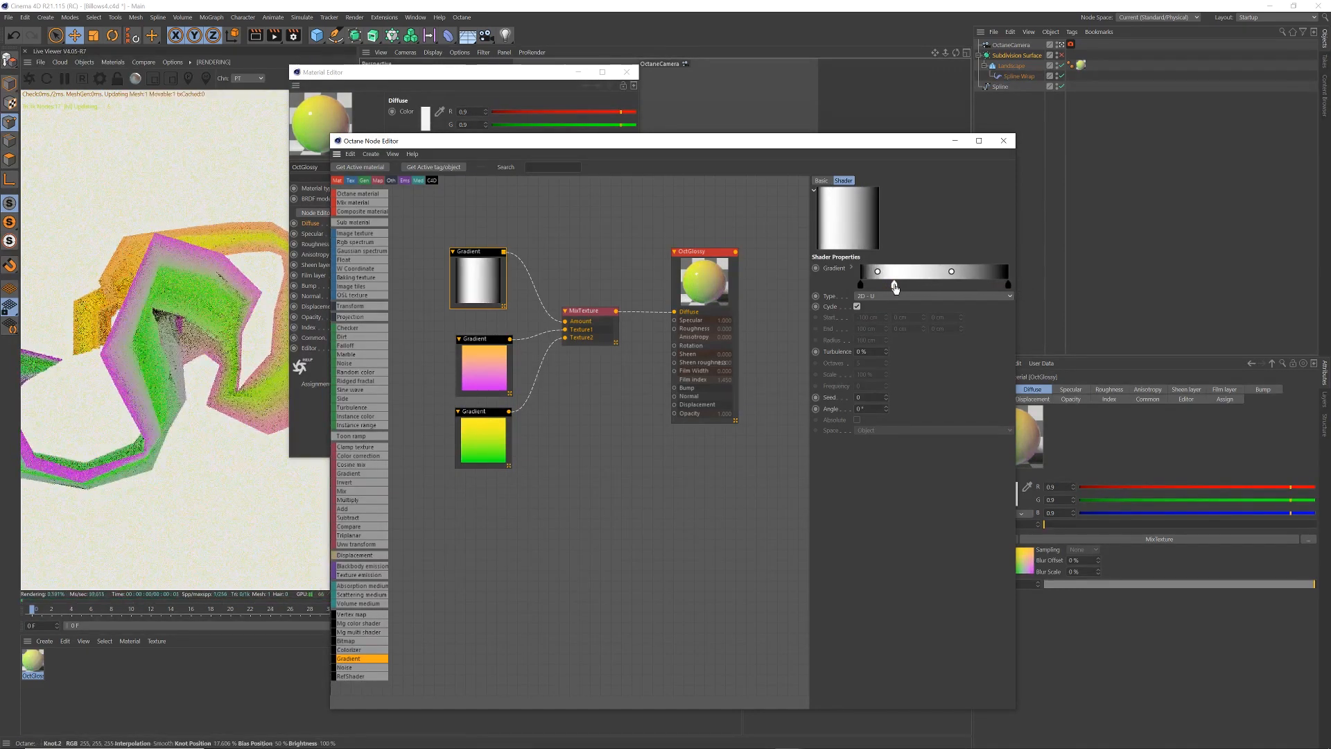
left_click(860, 285)
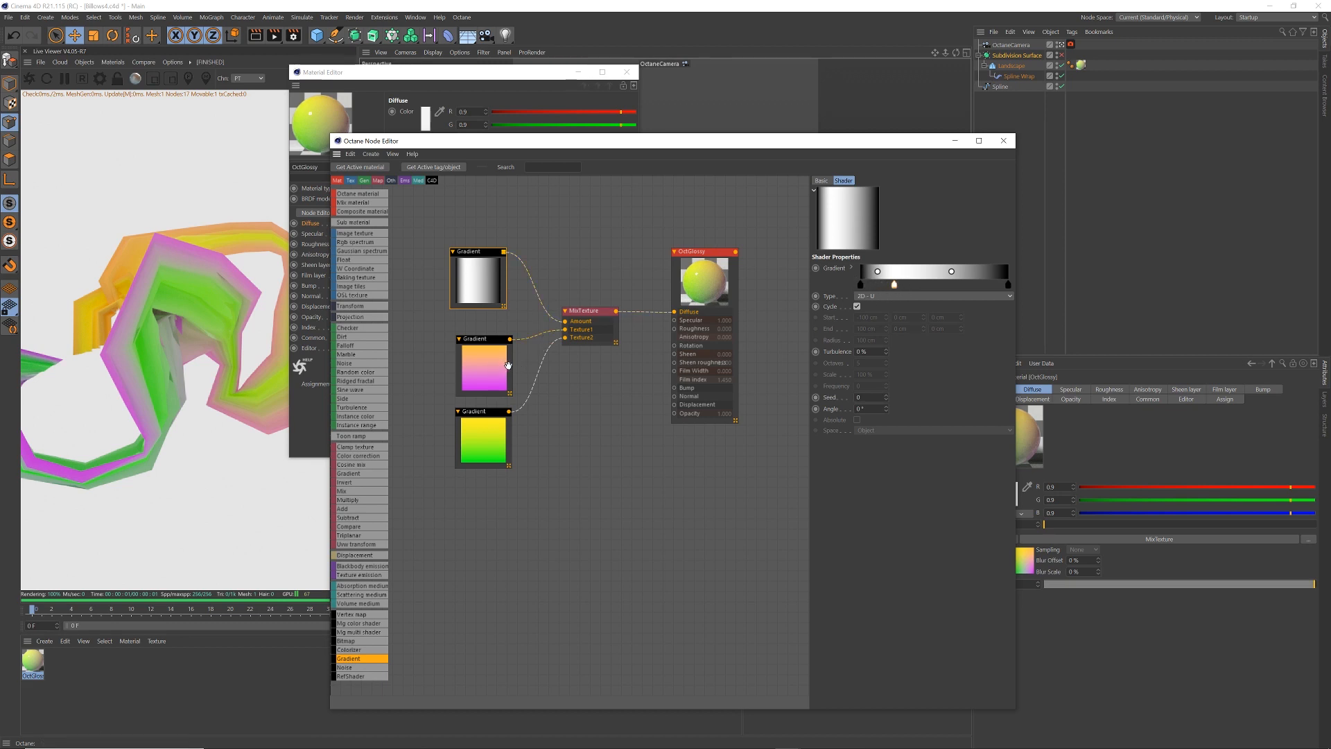
left_click(475, 339)
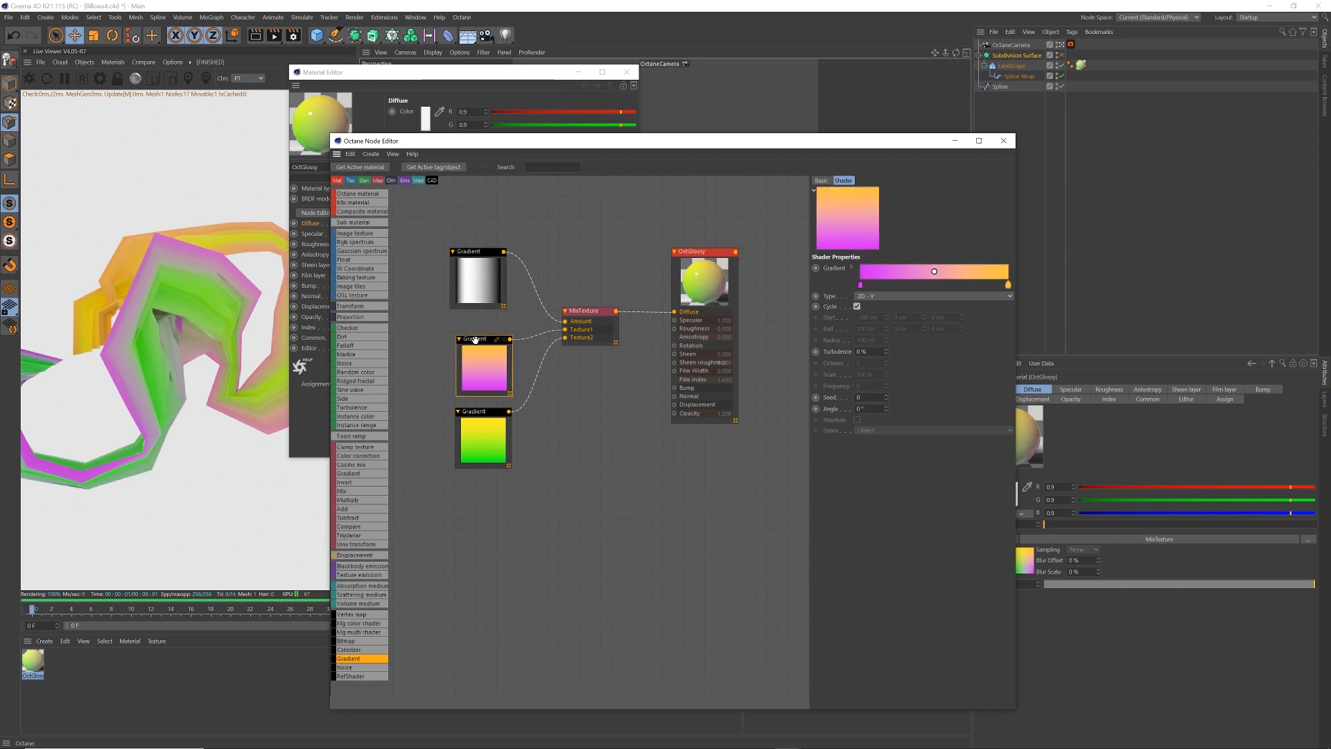
left_click(474, 416)
left_click(480, 337)
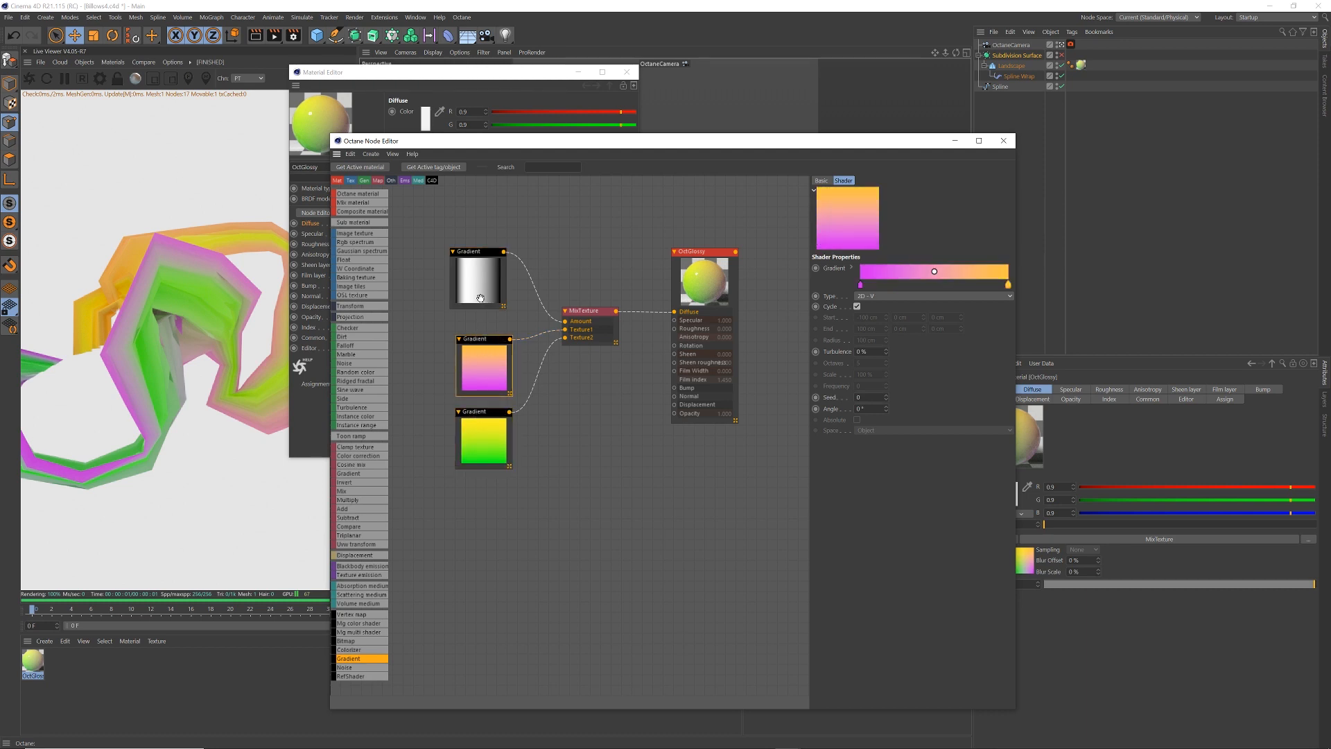
left_click(473, 252)
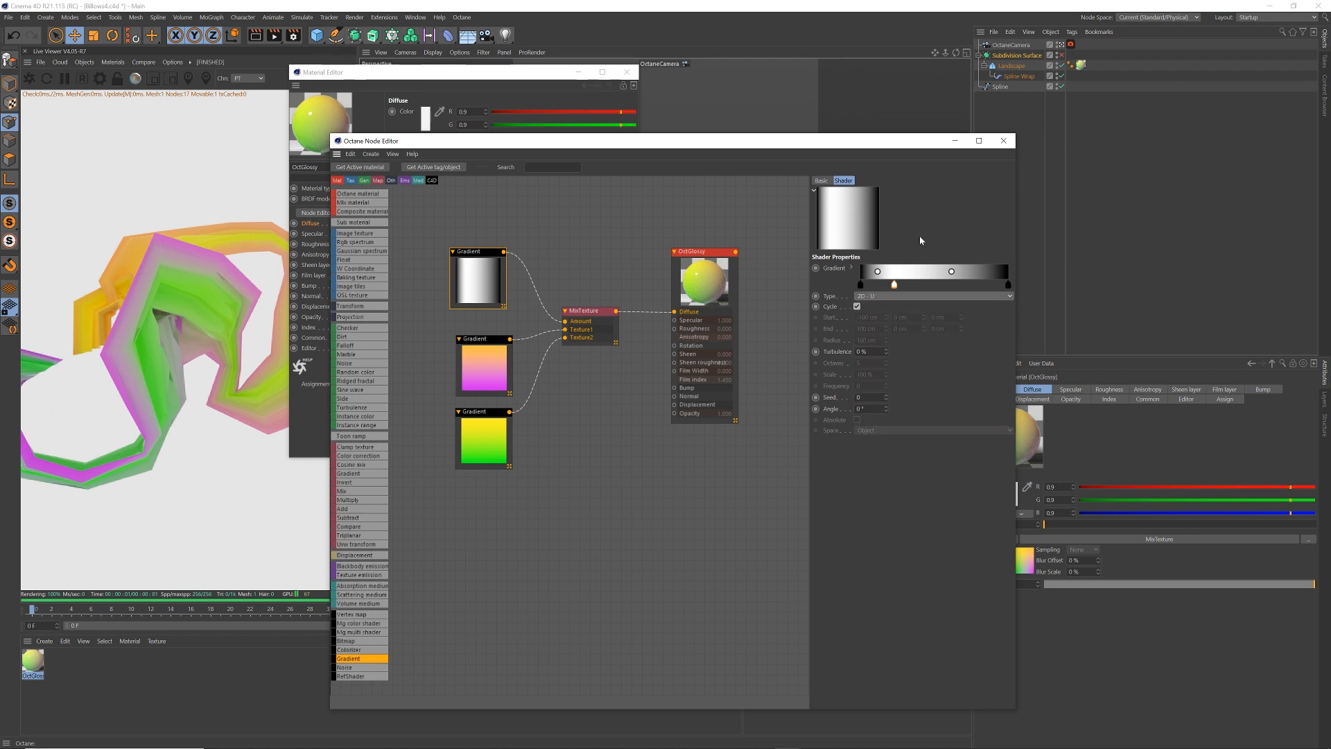
Step: Move the Mix texture node closer to the material, and close the Node Editor and Material Editor windows
left_click(583, 310)
left_click_drag(494, 141, 495, 258)
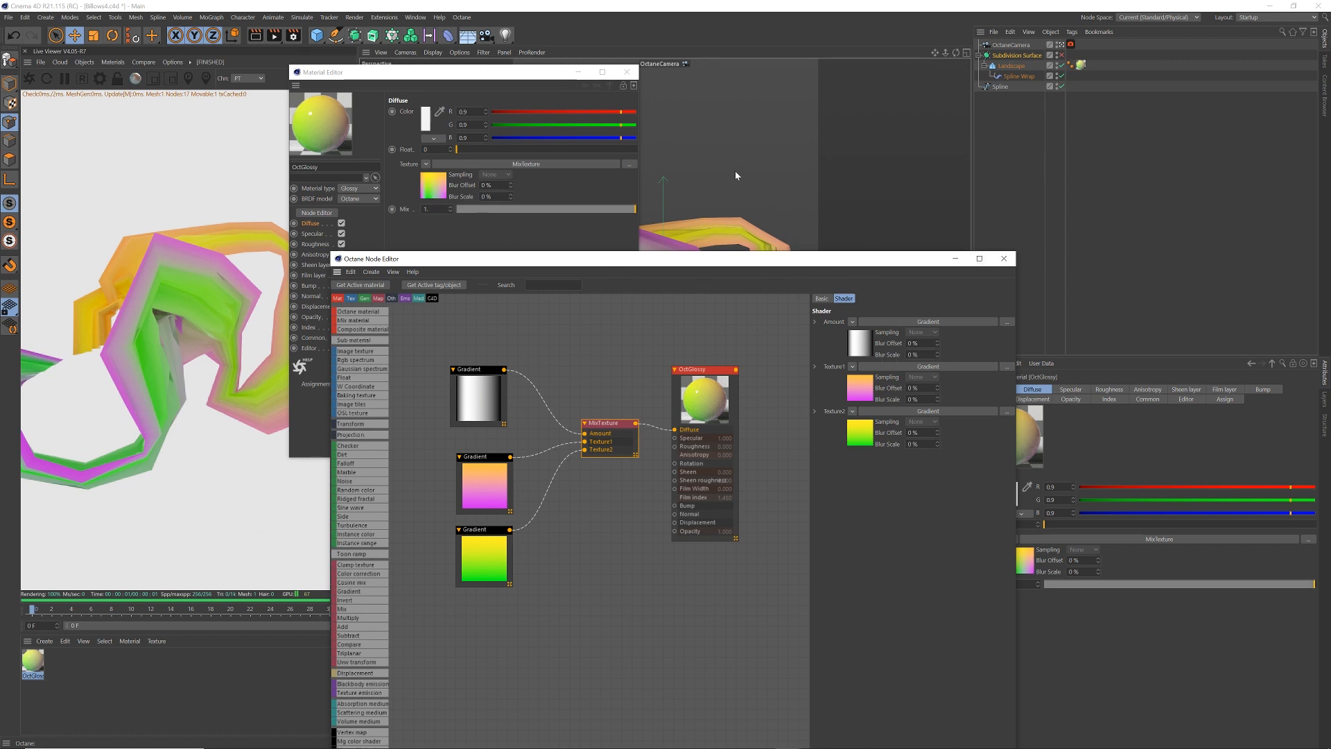
left_click(1004, 258)
left_click(626, 72)
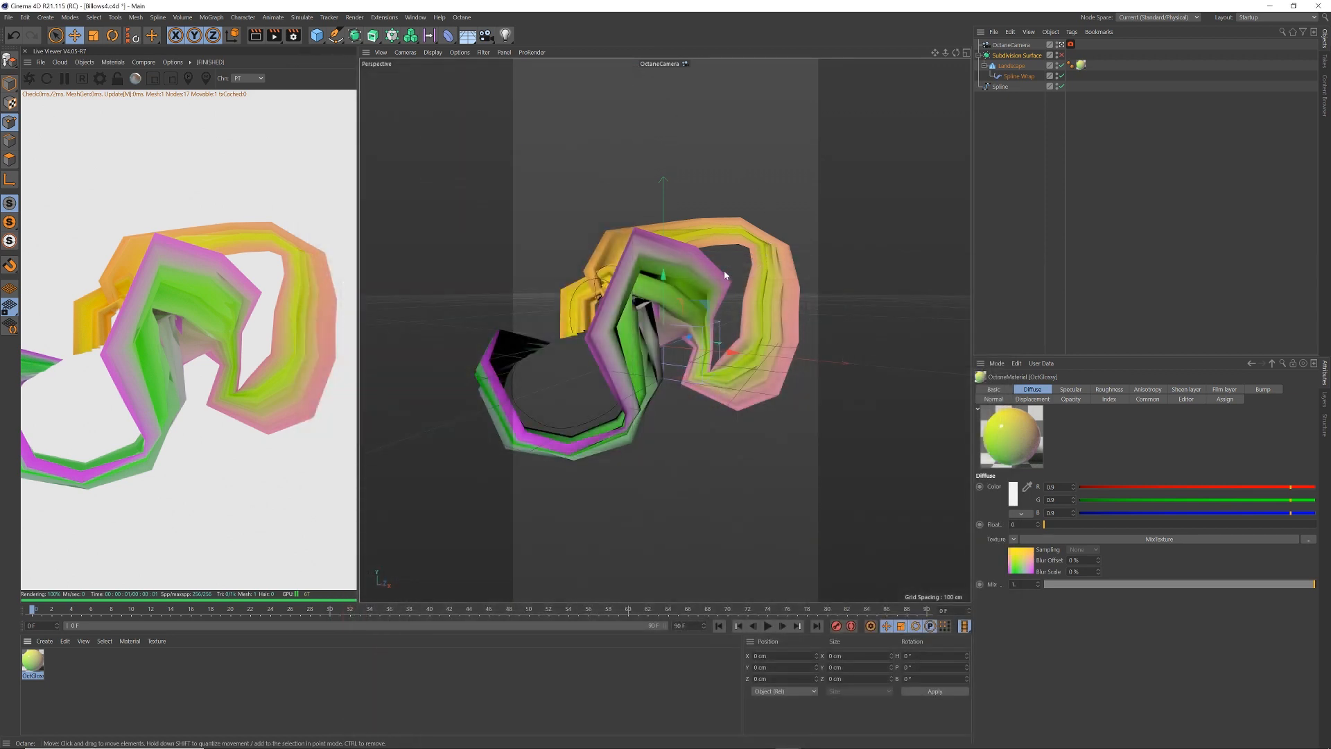
Step: Add a Plane with +Z orientation and make it a child of the OctaneCamera
left_click(317, 35)
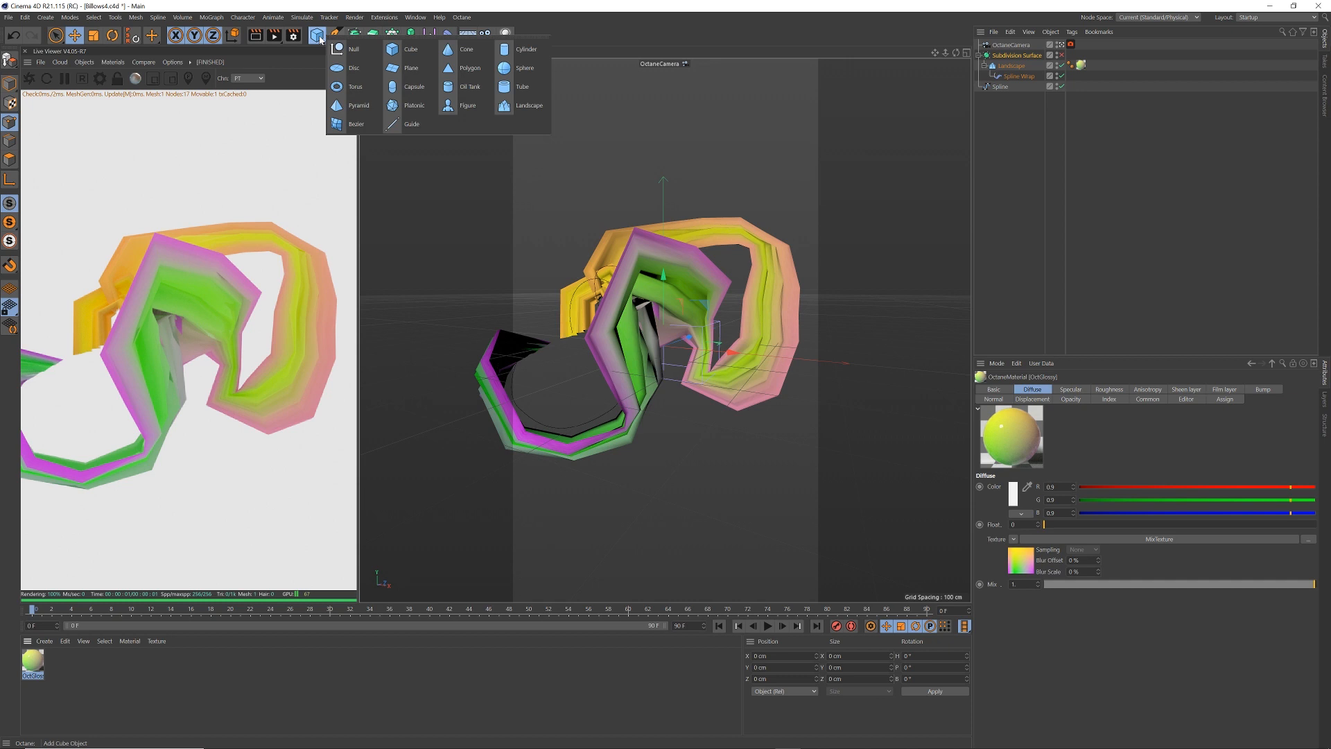
left_click(409, 70)
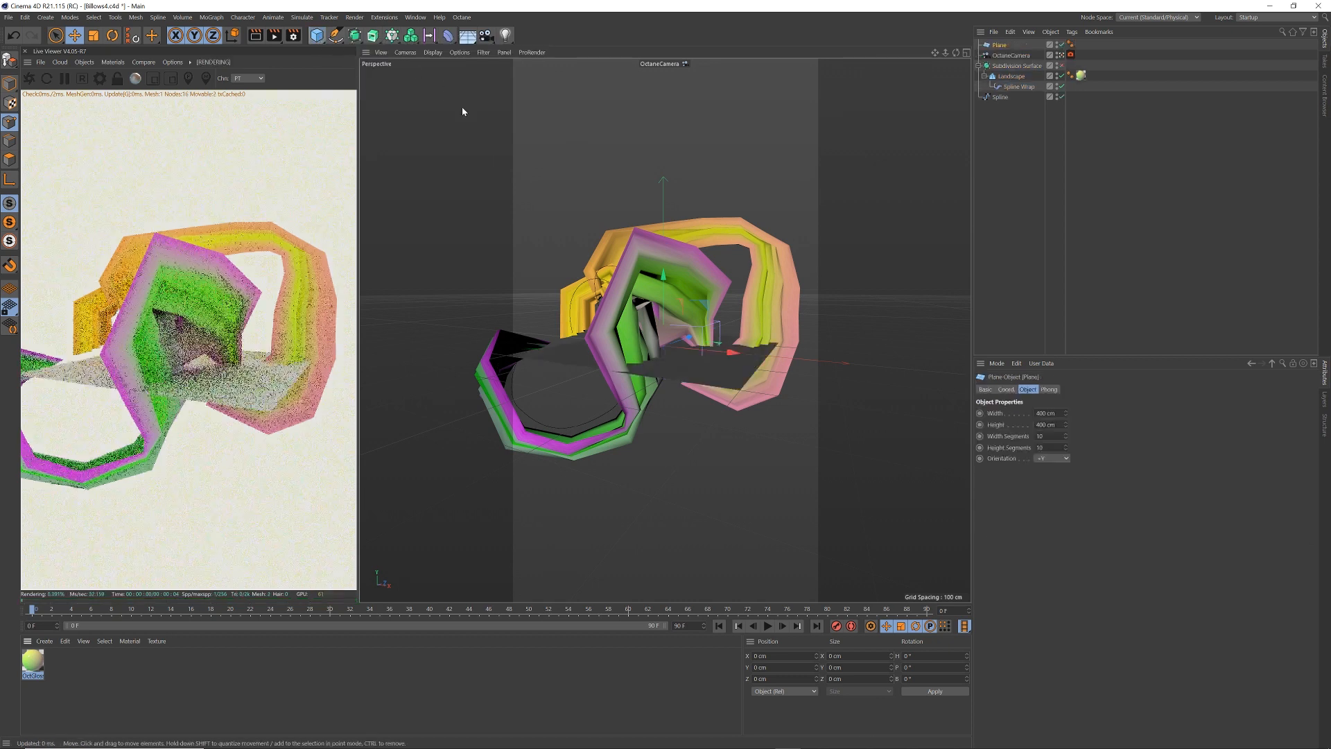
left_click(1052, 458)
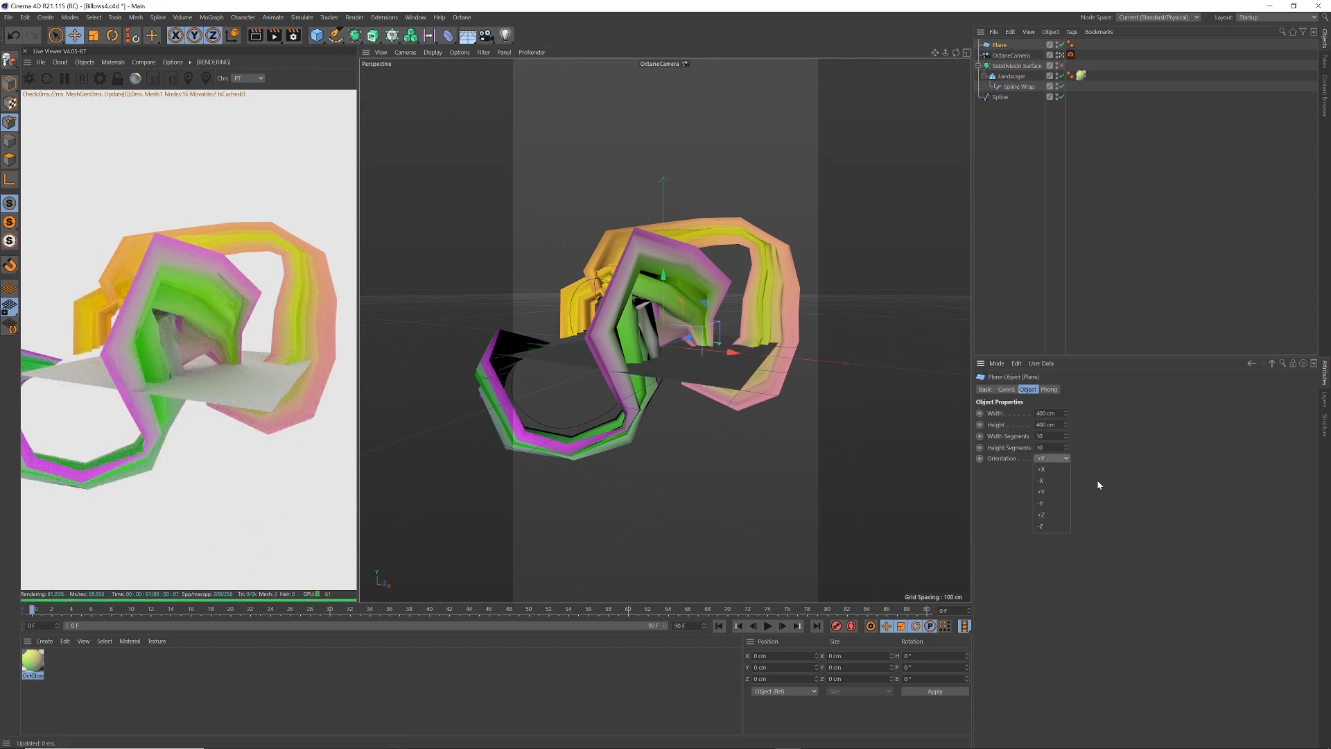
left_click(1057, 516)
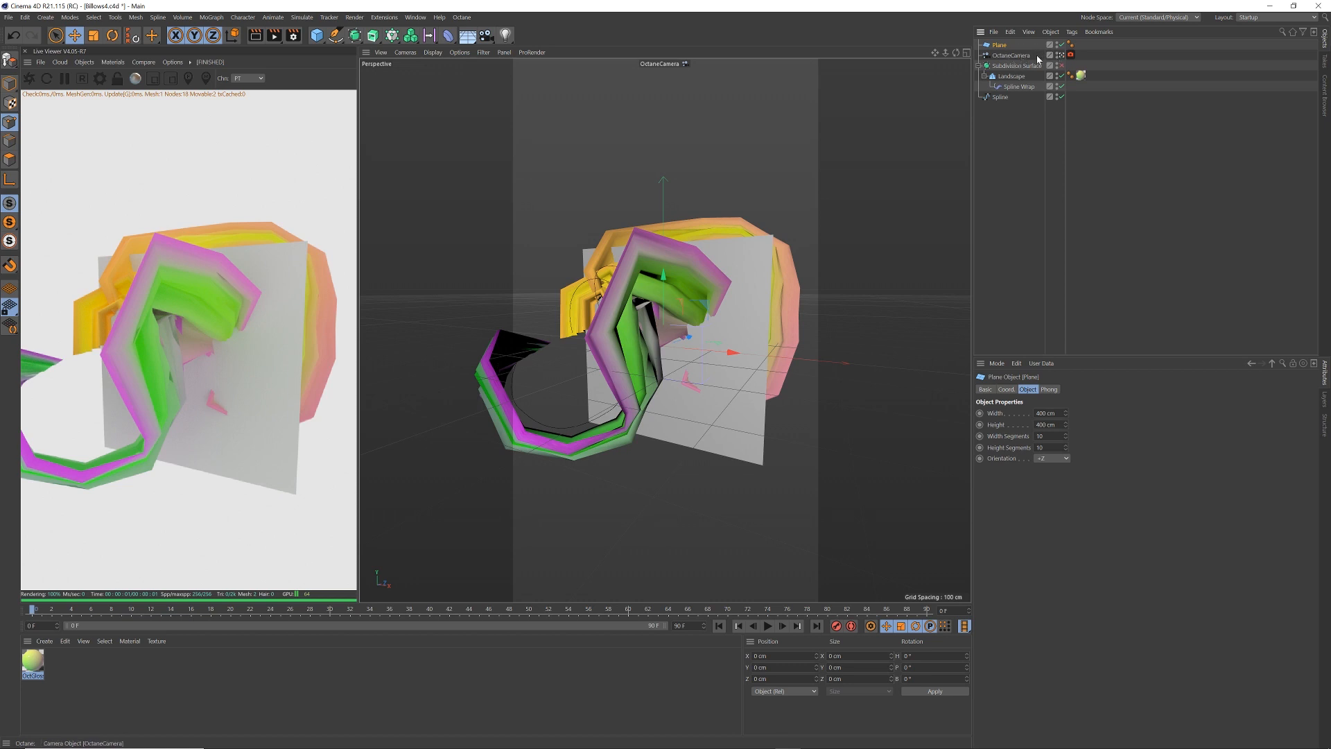
left_click_drag(1001, 45, 1010, 56)
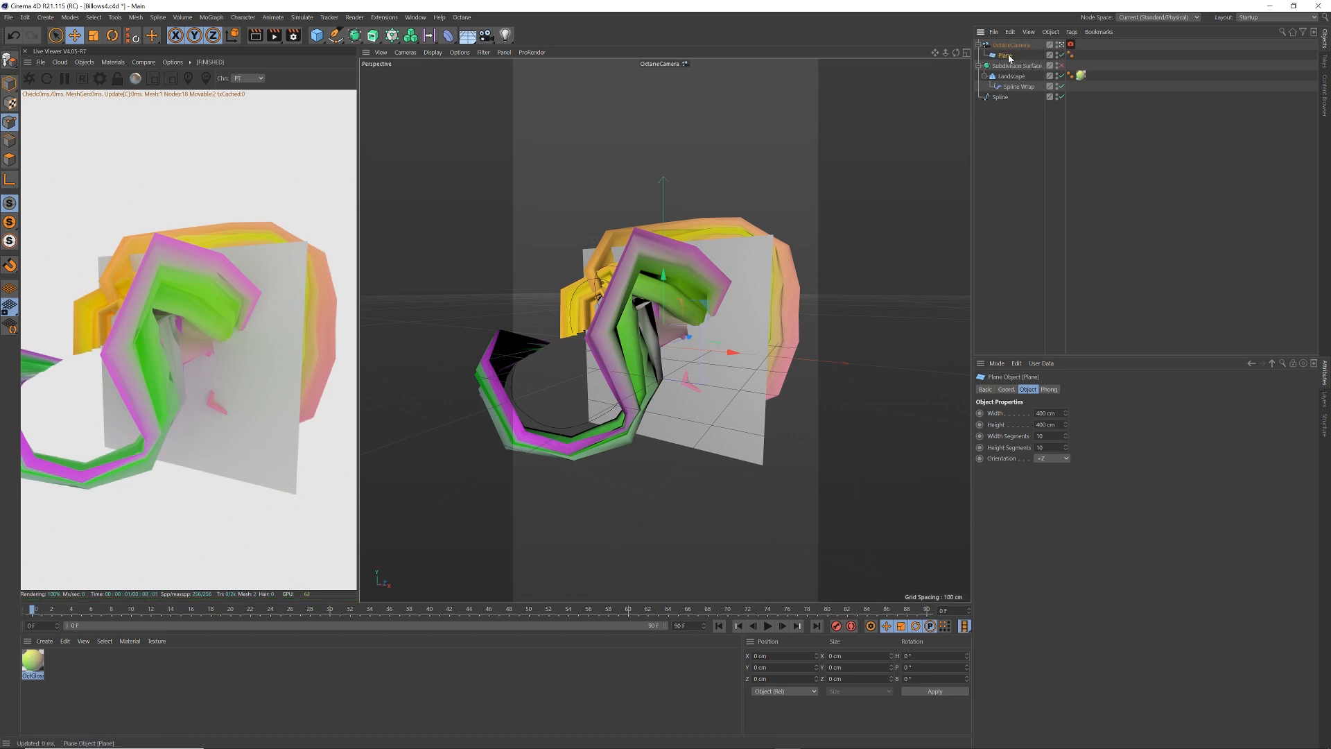
Step: Scale the plane up to about 2554 cm in width and height
middle_click(916, 113)
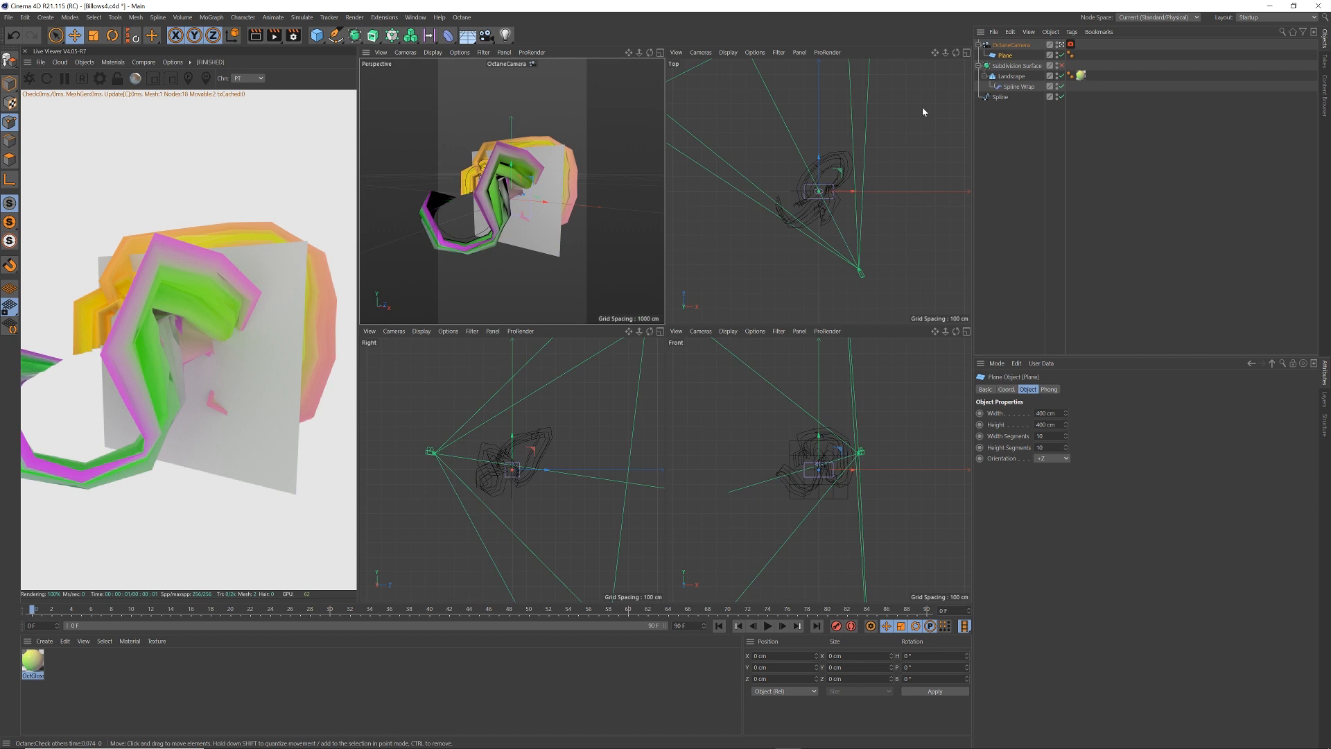
left_click_drag(948, 52, 946, 85)
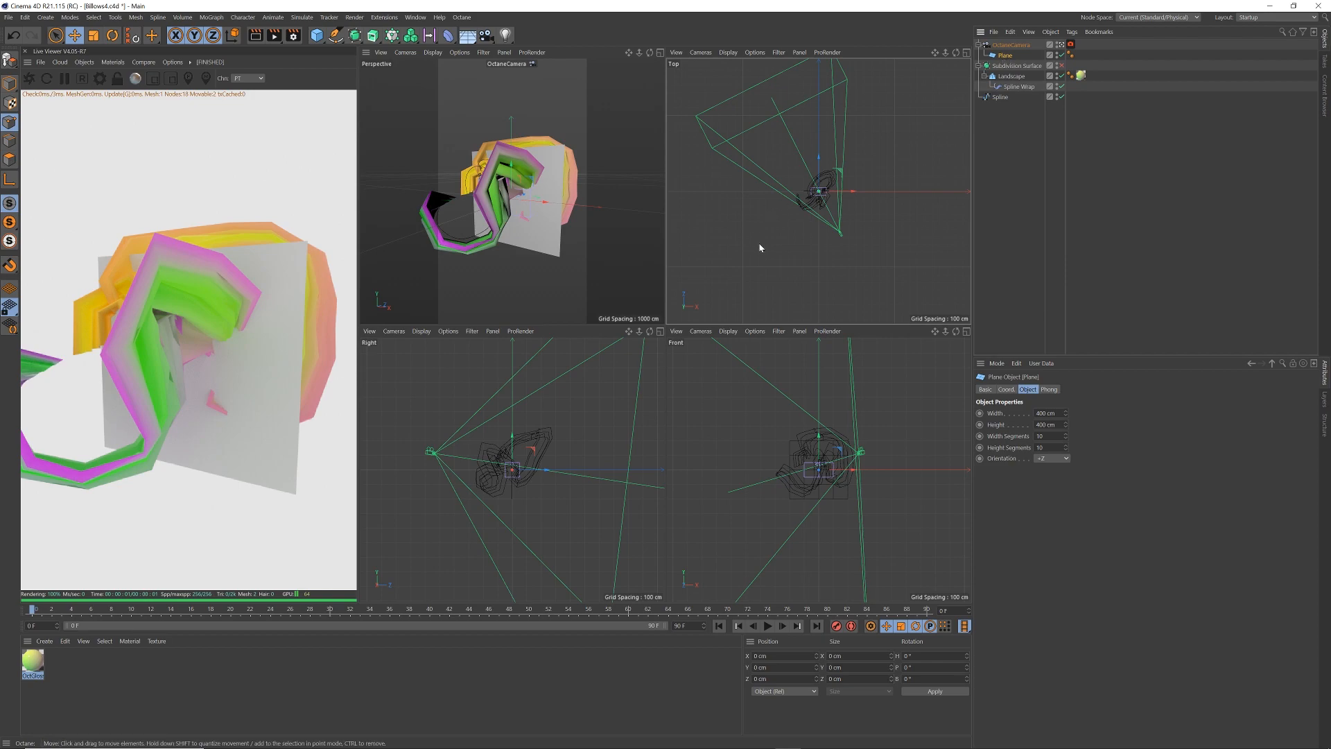
key("t")
left_click_drag(871, 145, 976, 85)
left_click_drag(861, 164, 921, 115)
key("e")
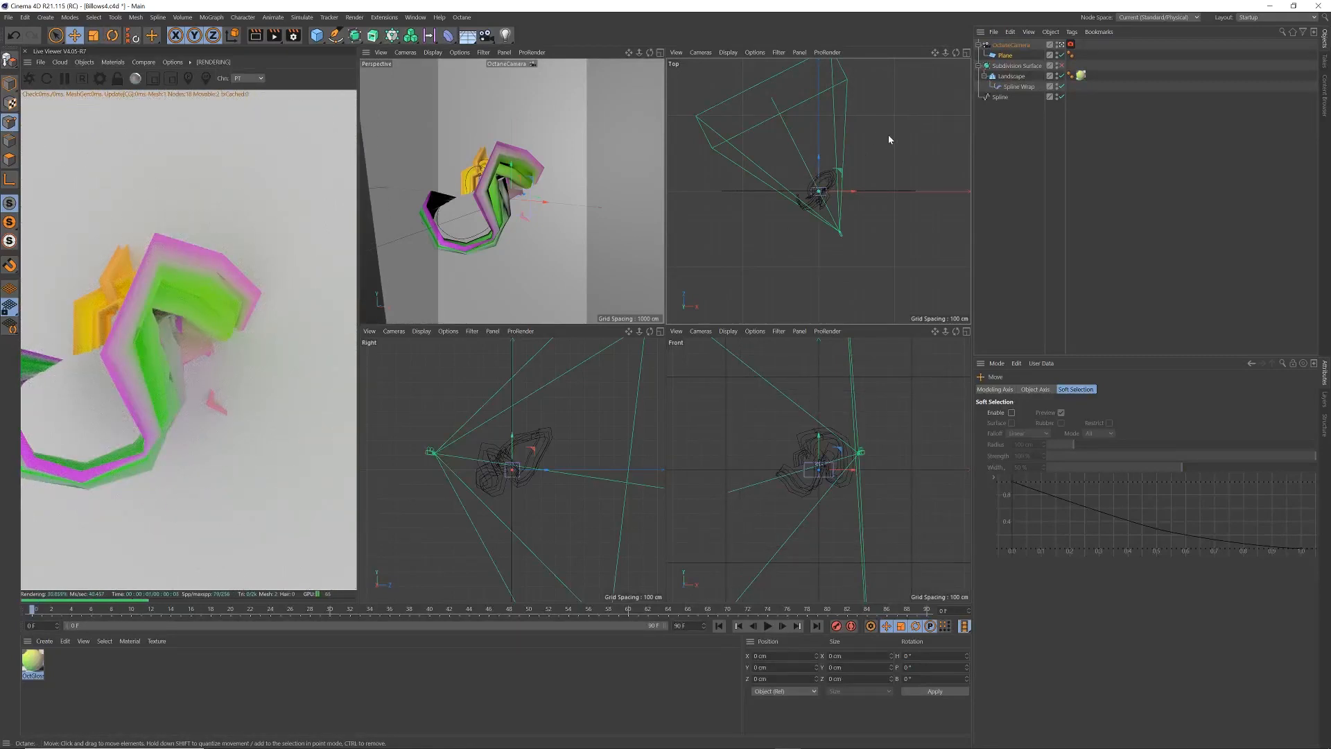
Step: Reset the plane's PSR to align it with the camera and move it back along its Z axis, well behind the landscape shape
left_click(1005, 55)
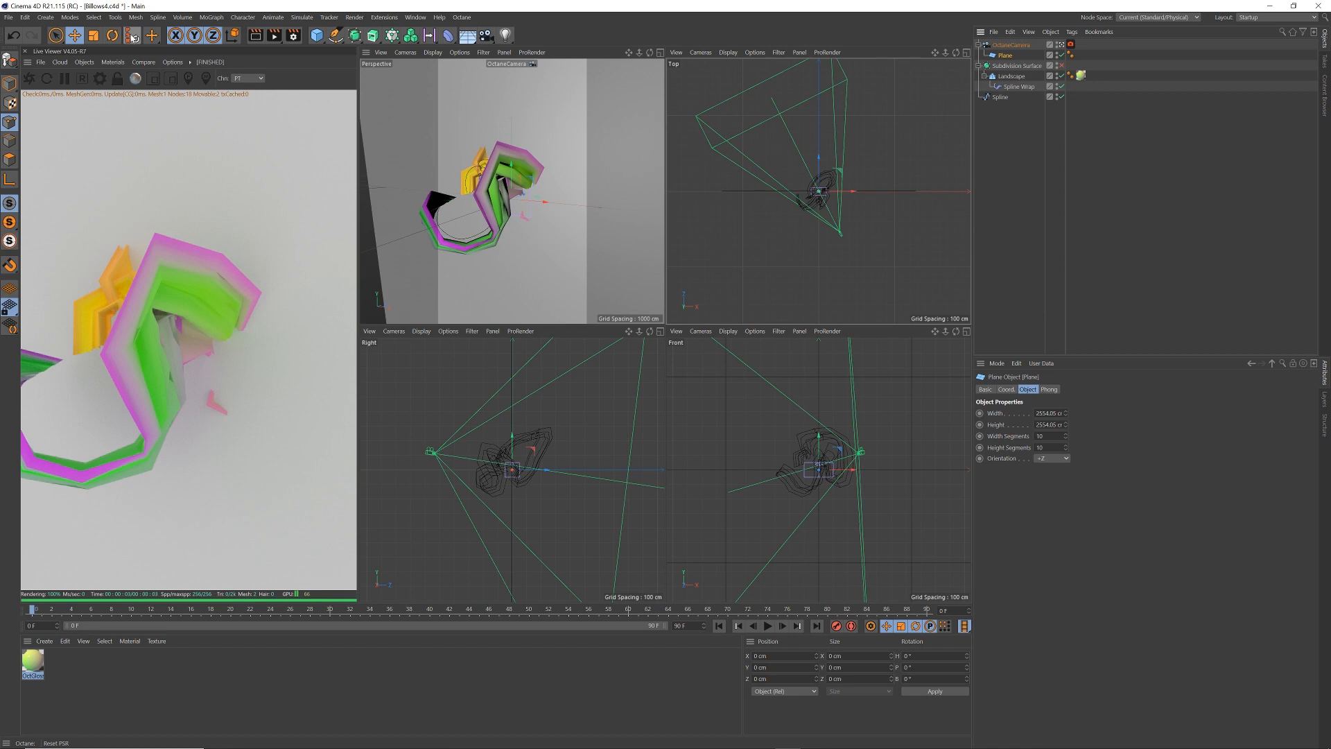
left_click(133, 36)
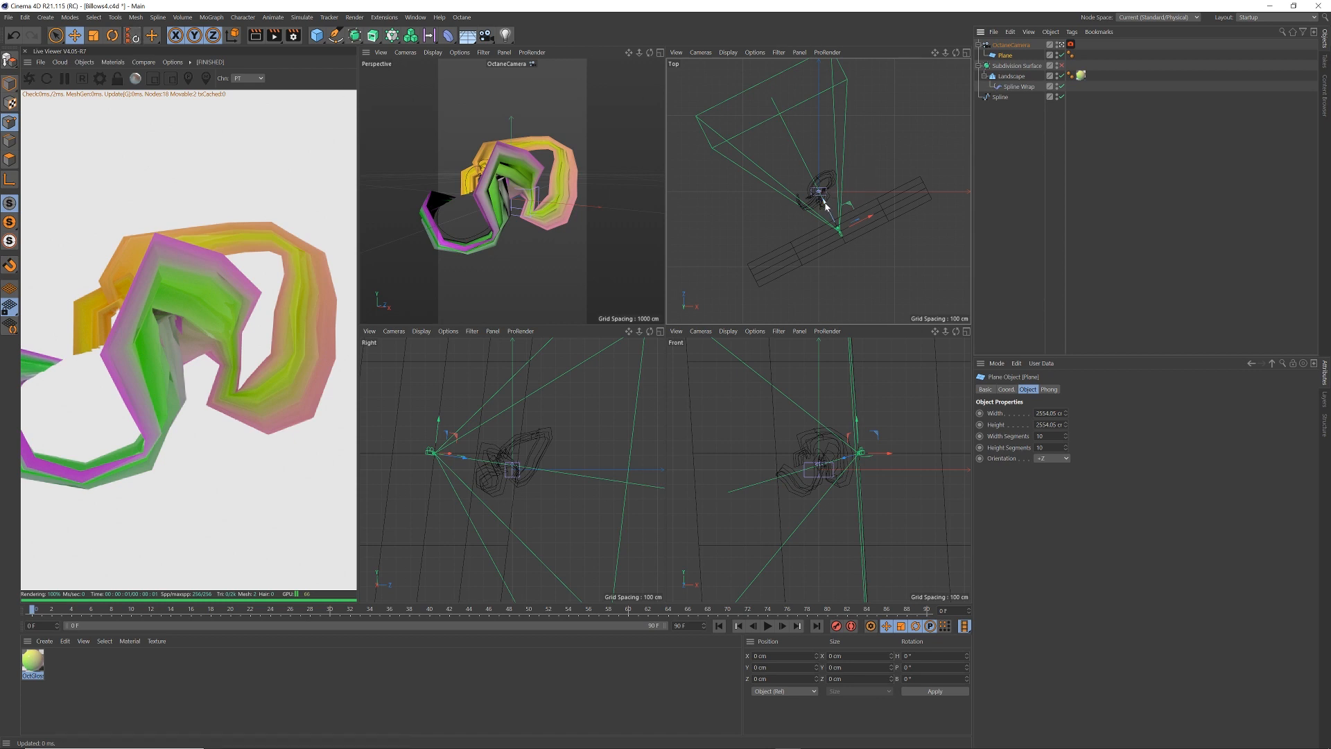
left_click_drag(825, 205, 728, 104)
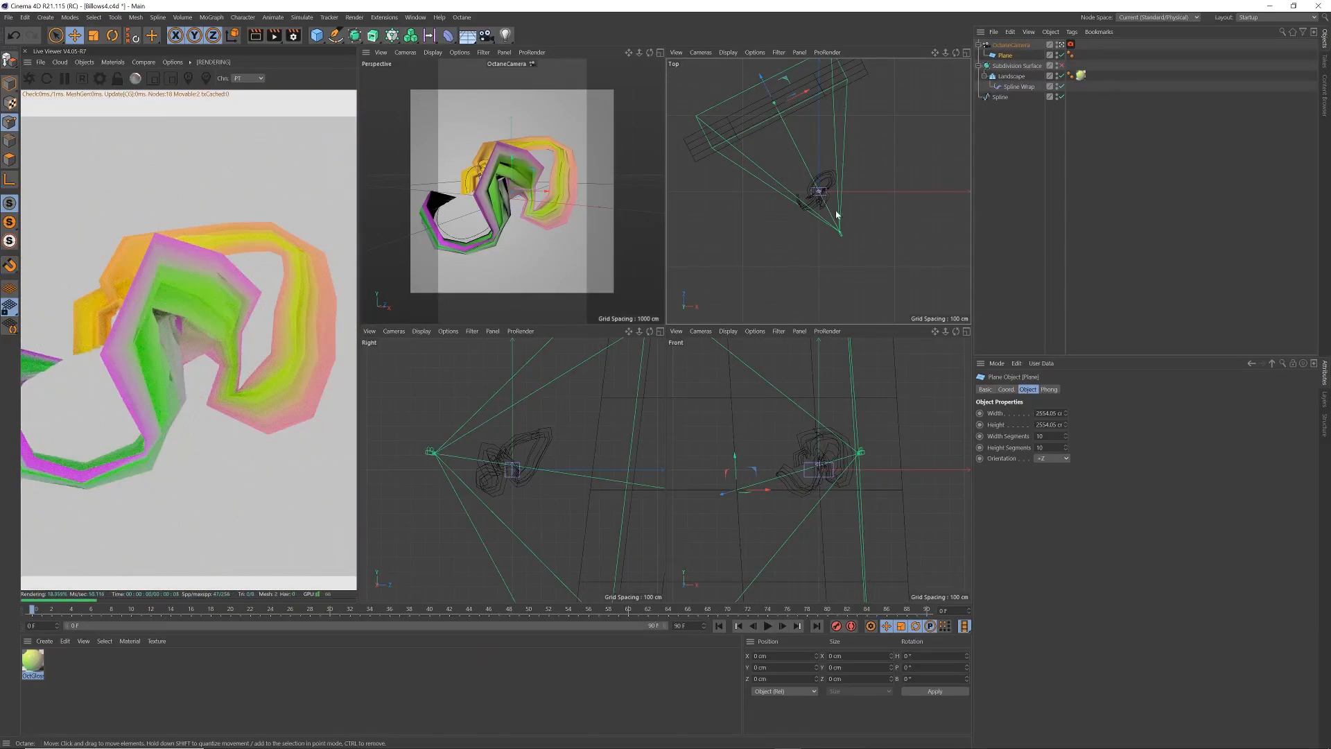
left_click_drag(945, 52, 920, 83)
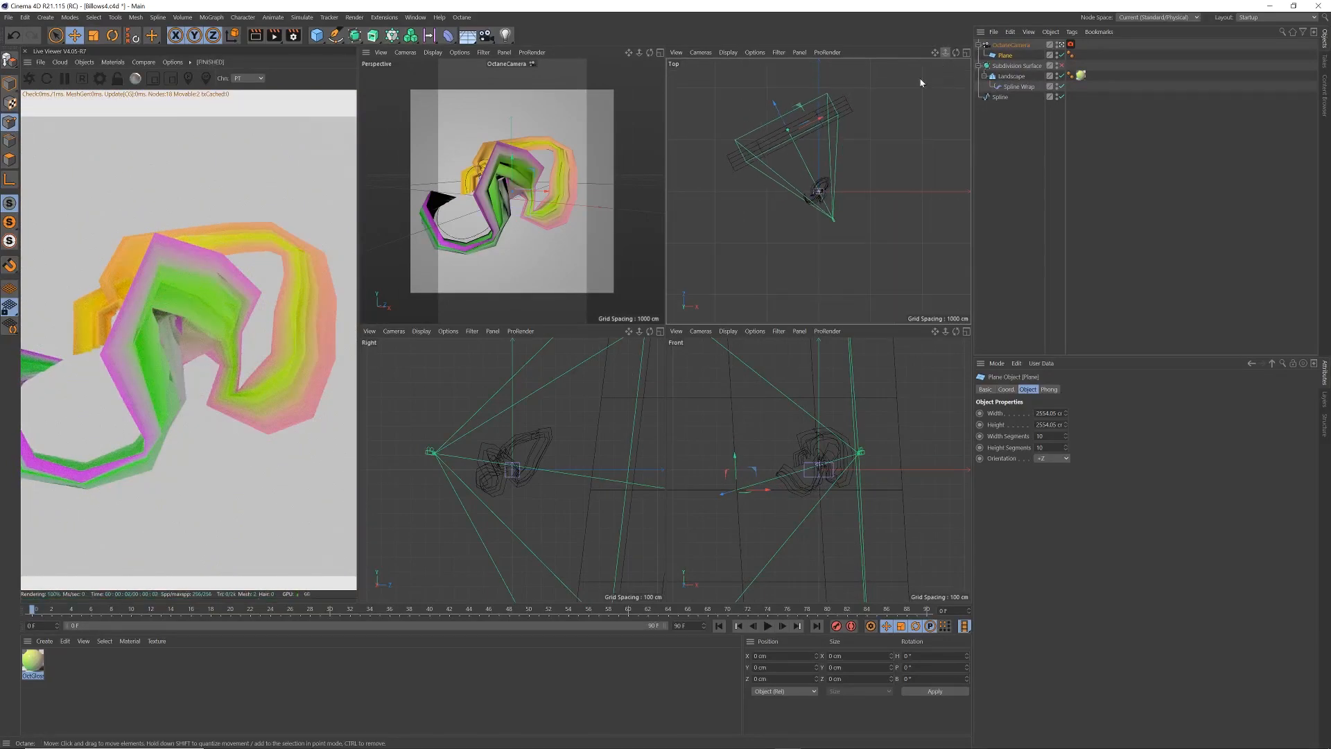
left_click_drag(780, 108, 743, 69)
Step: Enlarge the plane further until it fills the whole camera frame as a backdrop
left_click_drag(935, 52, 918, 106)
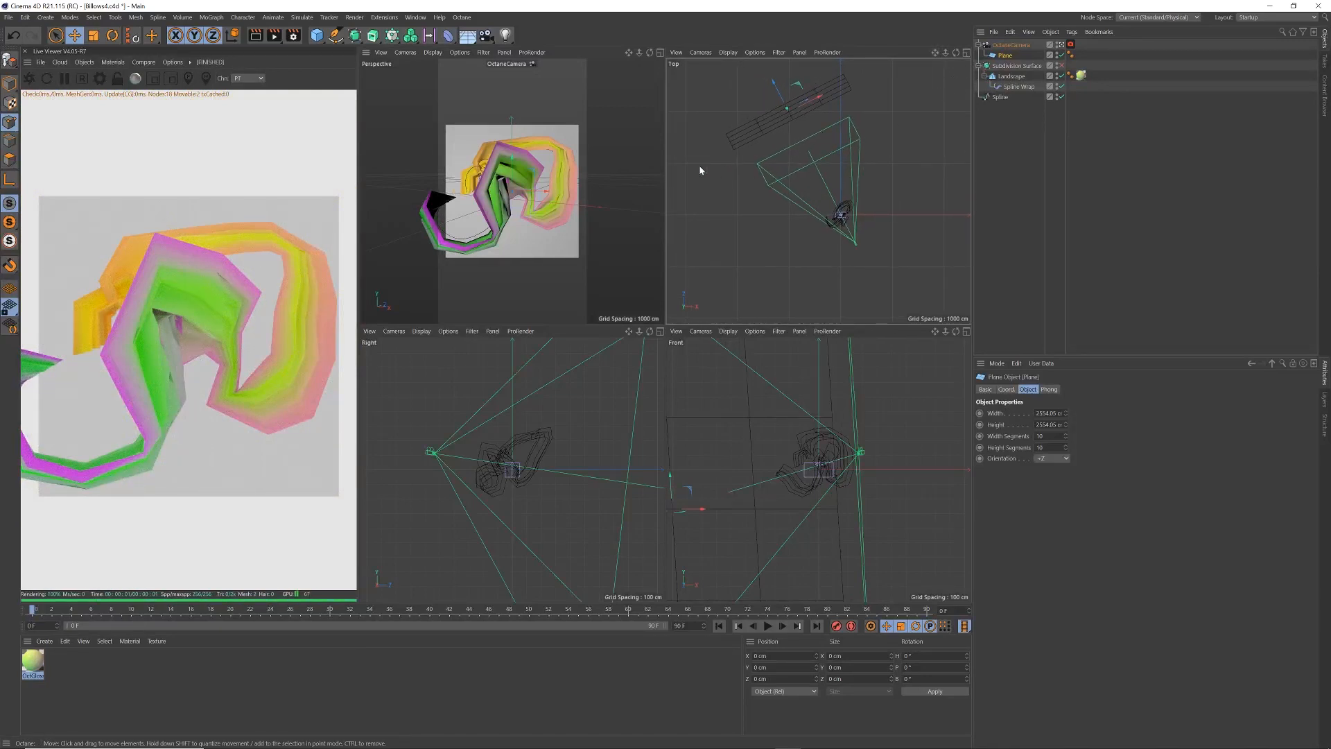
key("t")
mouse_move(845, 113)
left_mouse_down()
mouse_move(892, 88)
mouse_move(847, 125)
left_mouse_up()
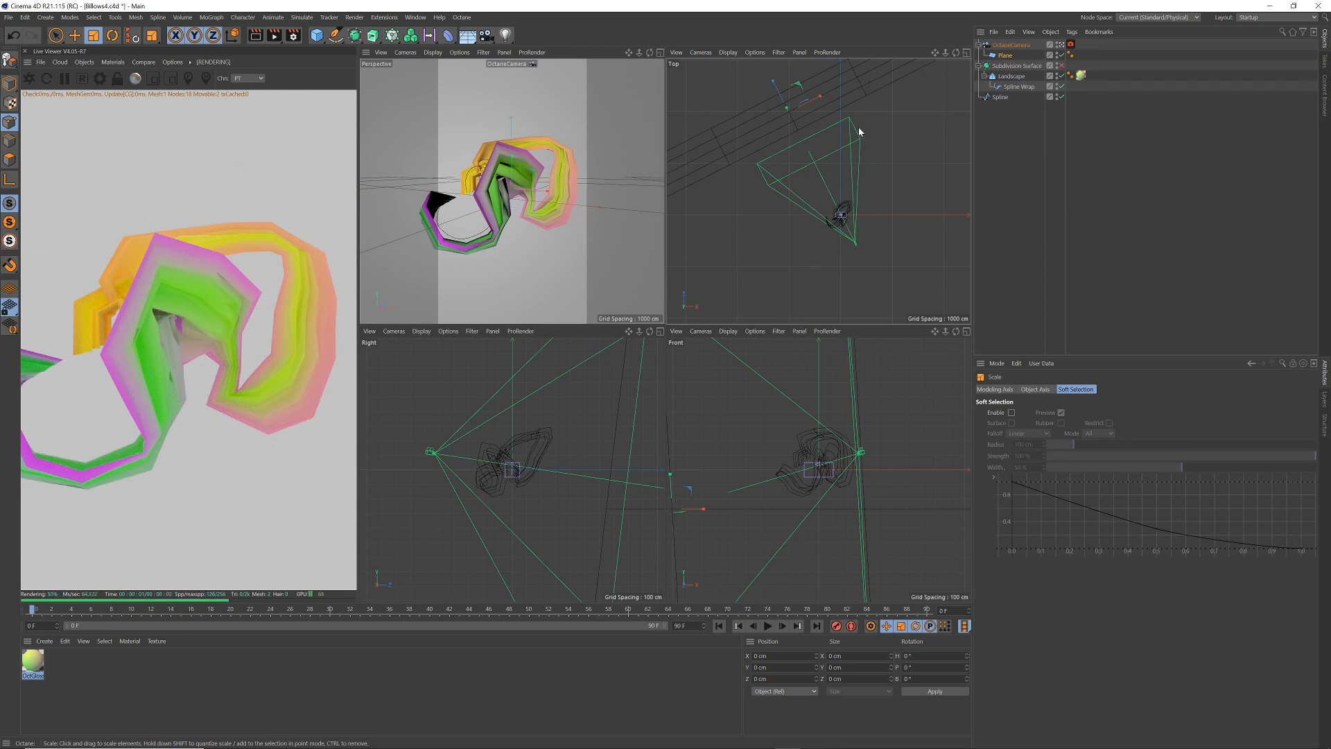
key("e")
scroll(835, 208, "up", 2)
scroll(827, 201, "down", 3)
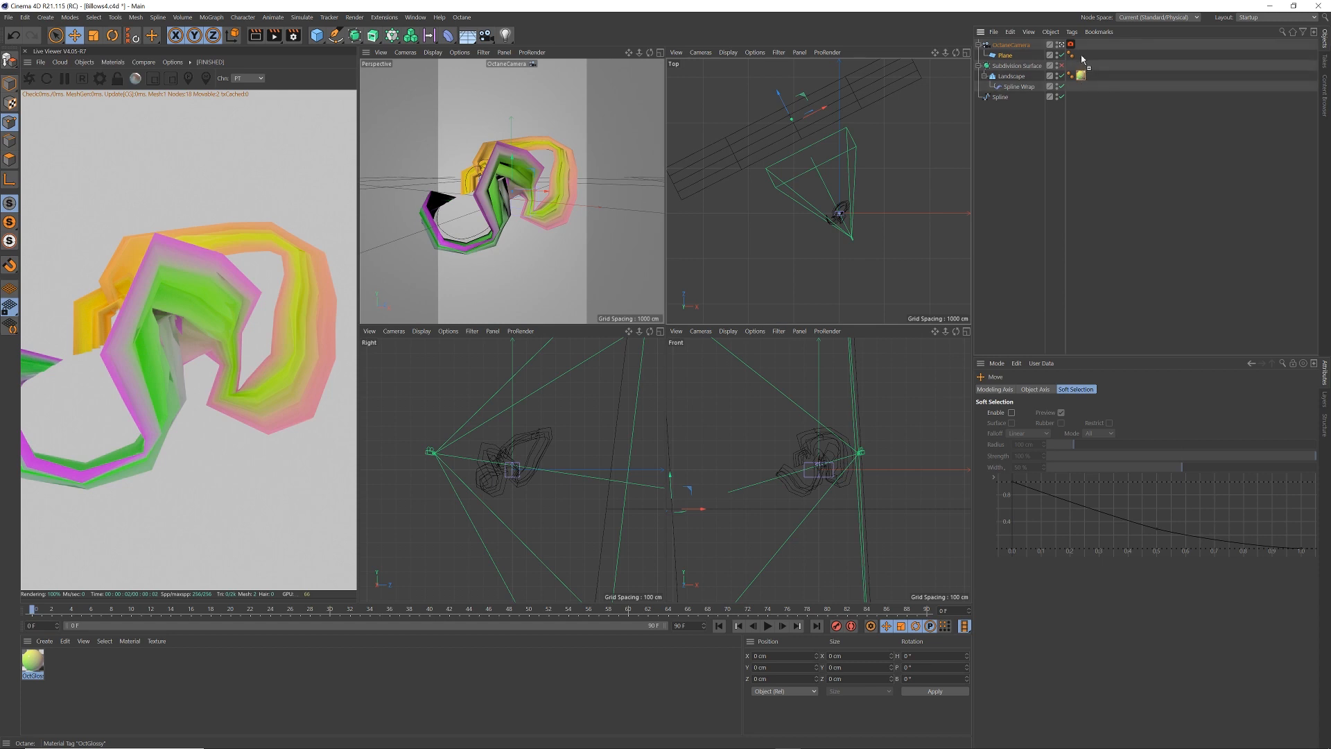
Step: Copy the OctGlossy material tag from the Landscape to the backdrop plane
left_click_drag(1083, 60, 1081, 56)
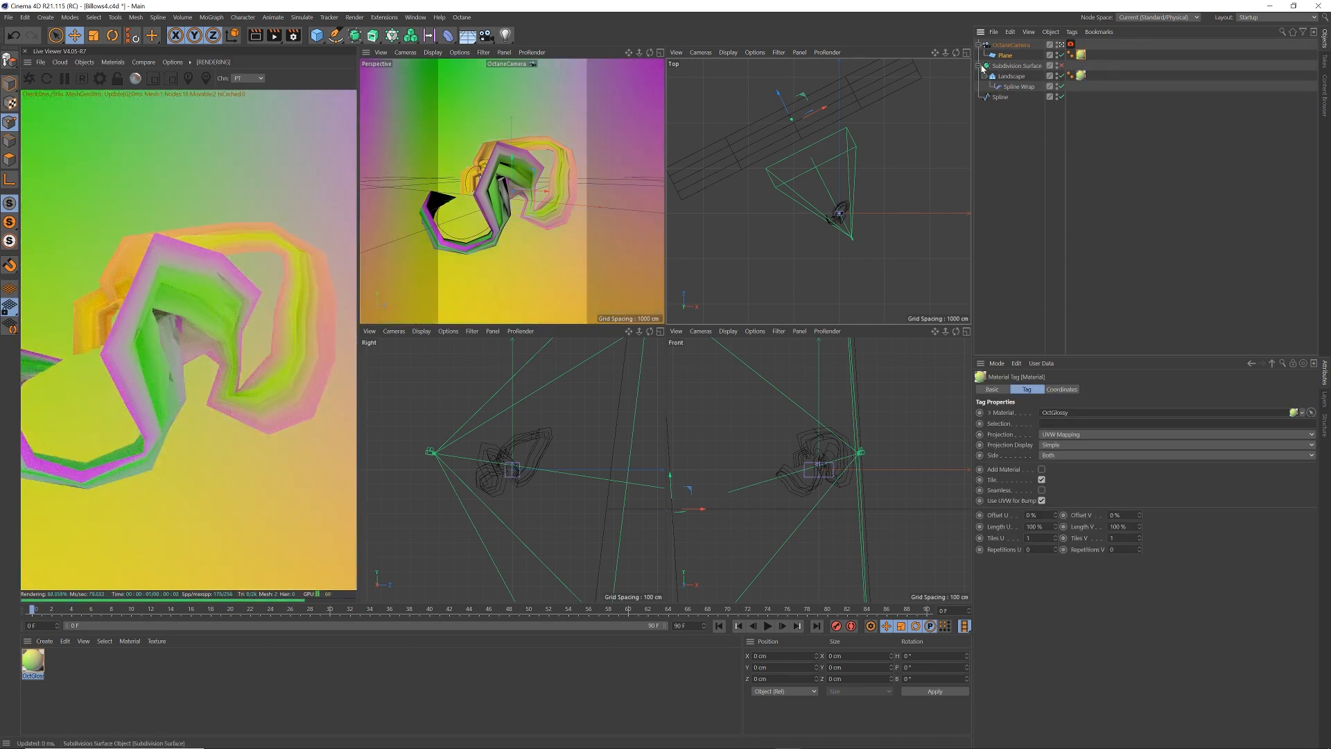
left_click(1028, 142)
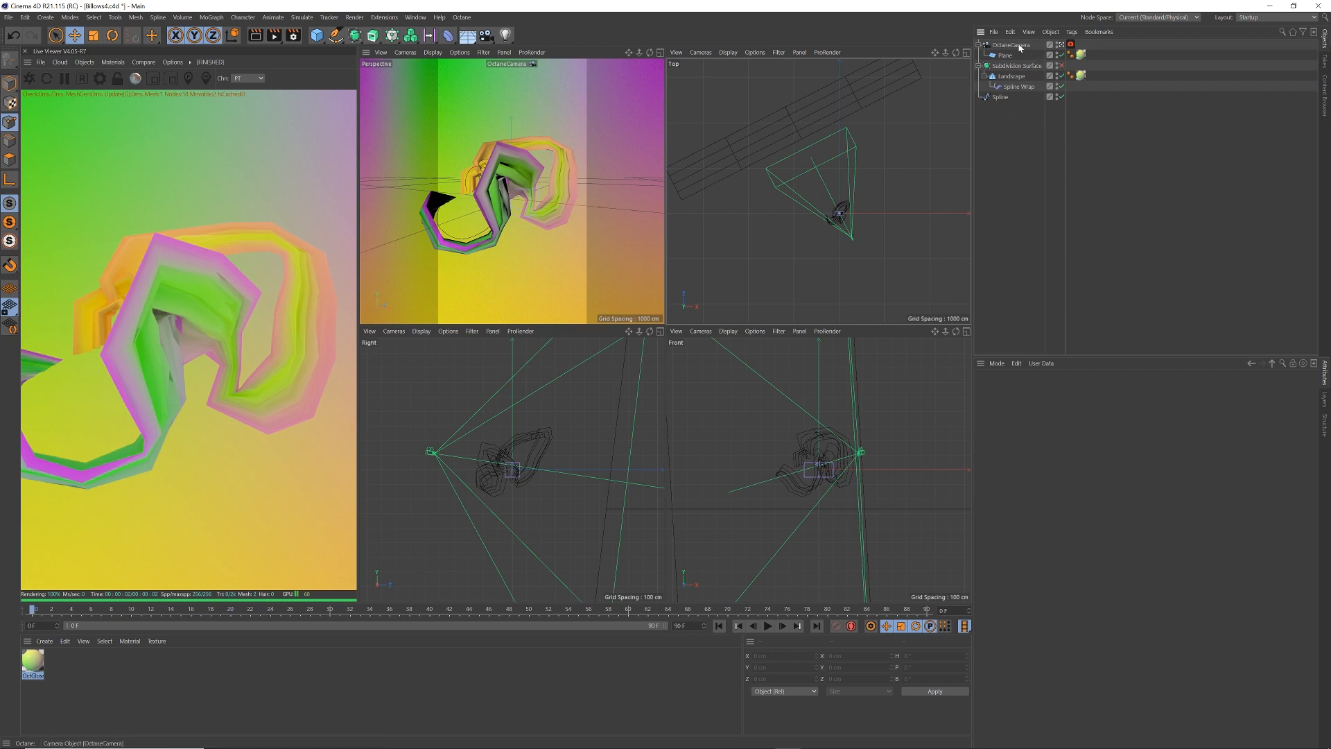
Step: Move the OctaneCamera in close on the ribbon's folds and enable the Subdivision Surface to smooth the landscape
left_click(1019, 47)
left_click(1013, 129)
left_click(1019, 47)
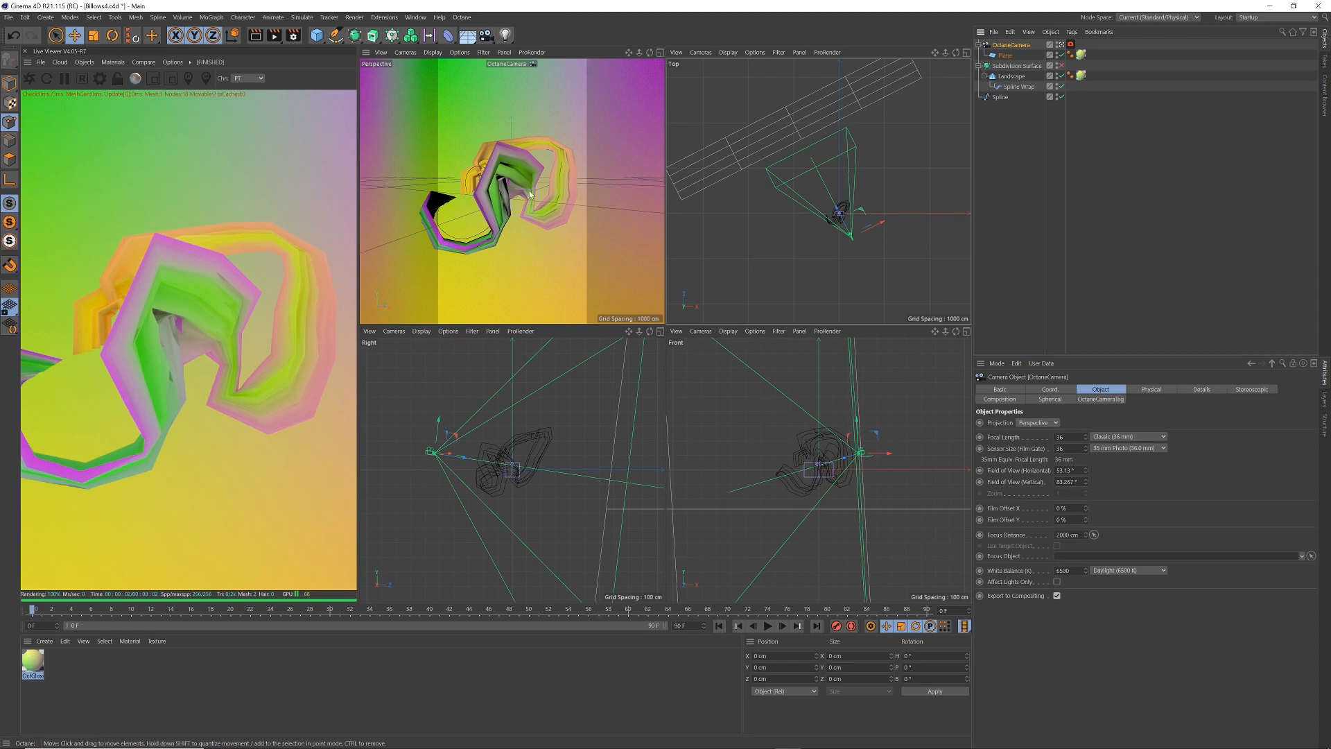
scroll(529, 188, "down", 3)
scroll(535, 184, "down", 5)
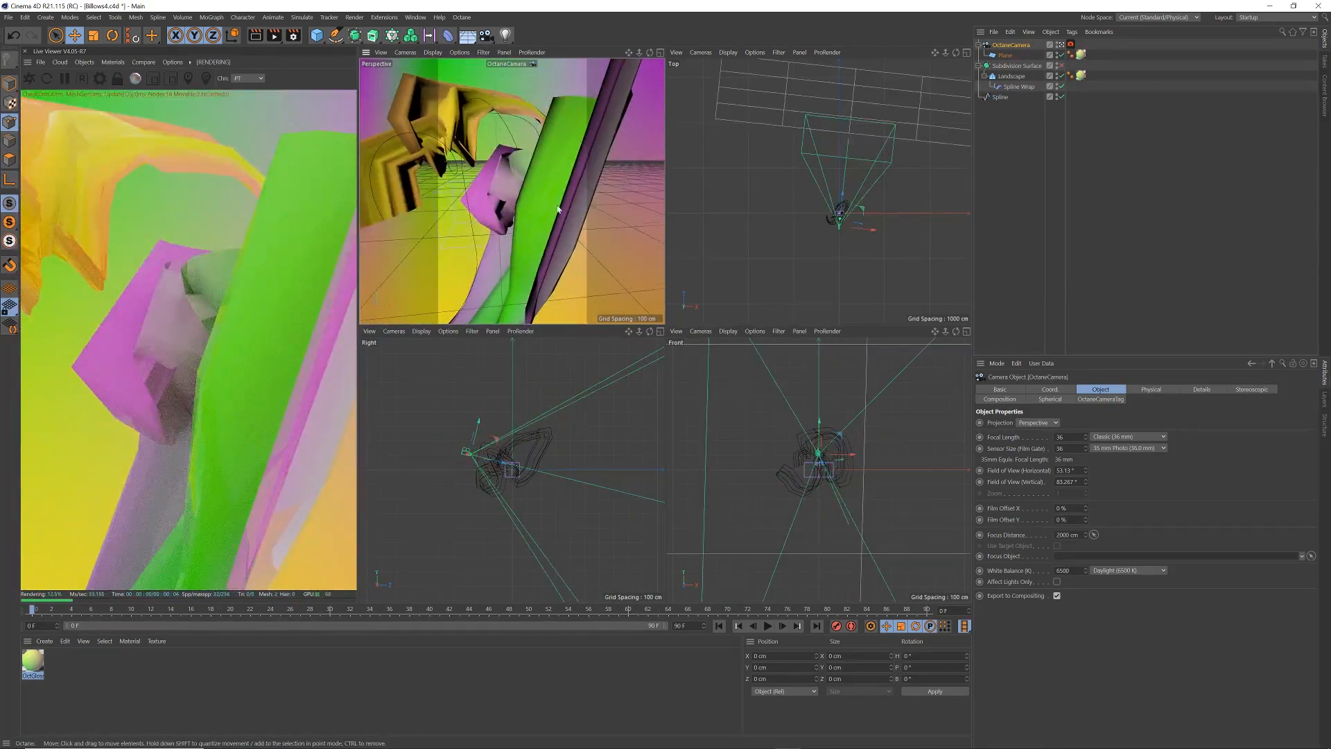
mouse_move(551, 201)
left_mouse_down("alt")
mouse_move(578, 213)
mouse_move(576, 200)
mouse_move(527, 207)
mouse_move(556, 203)
left_mouse_up("alt")
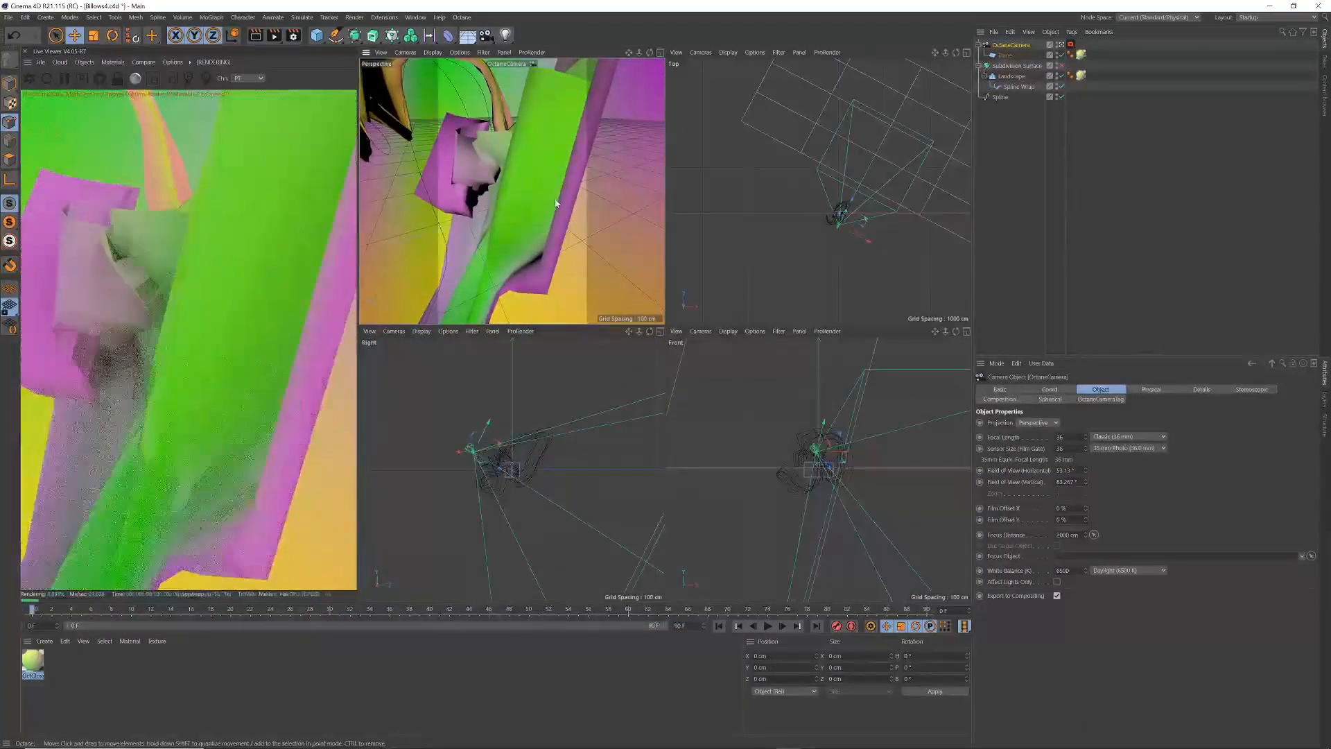
left_click(1061, 66)
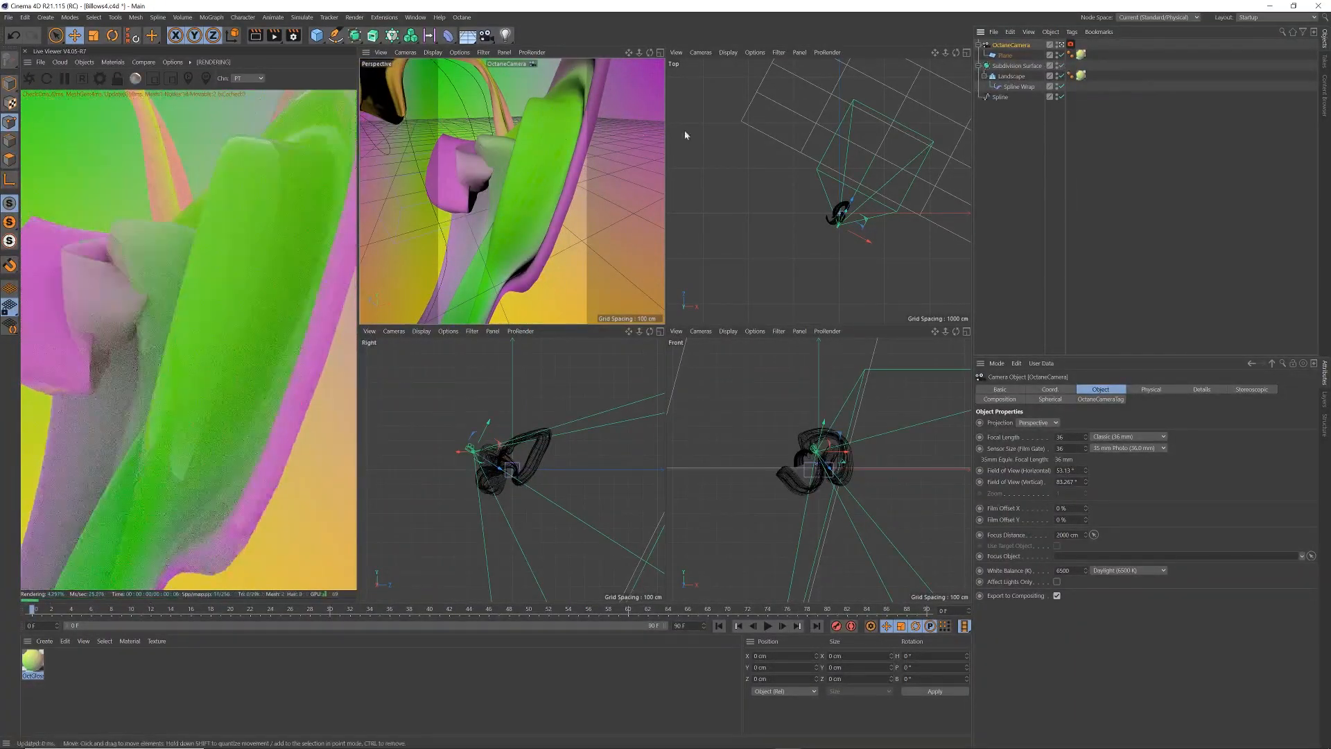
left_click_drag(546, 165, 530, 206, "alt")
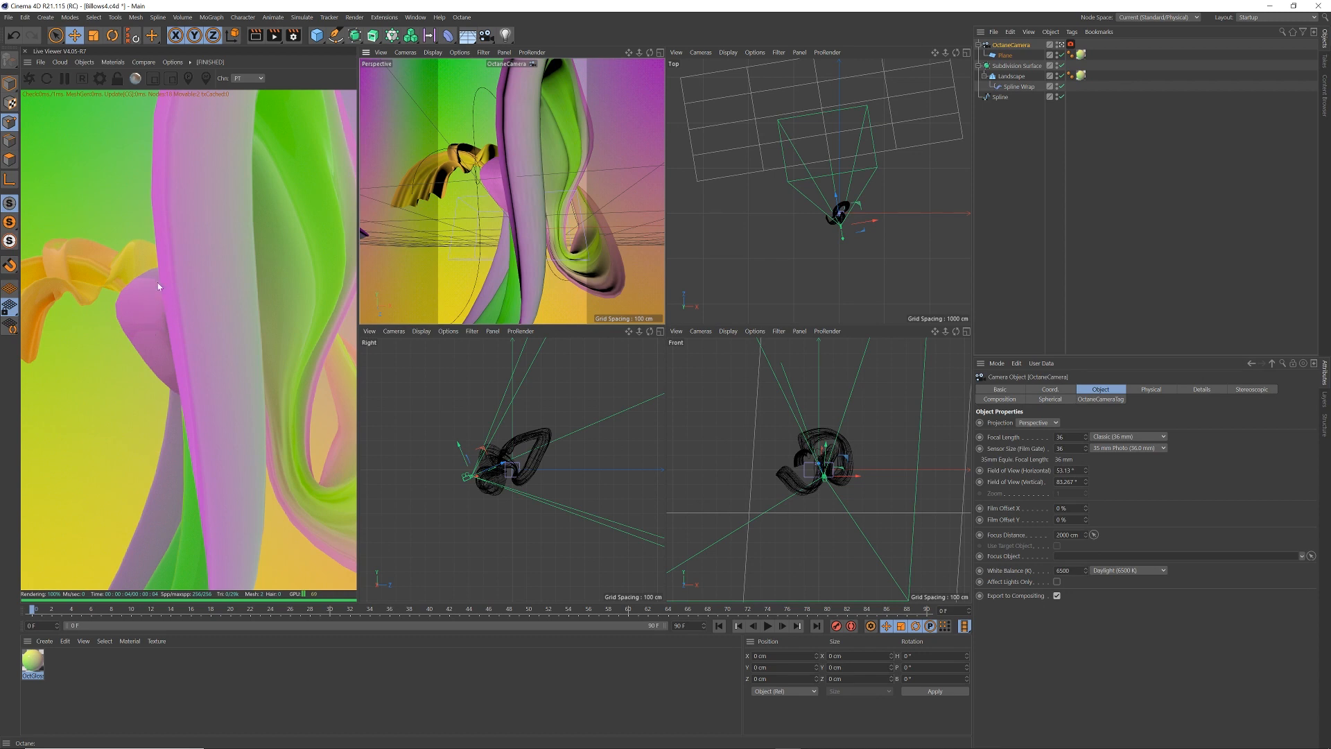
Step: Set the OctGlossy material's roughness float to 0.2 and close the Material Editor
left_click(39, 659)
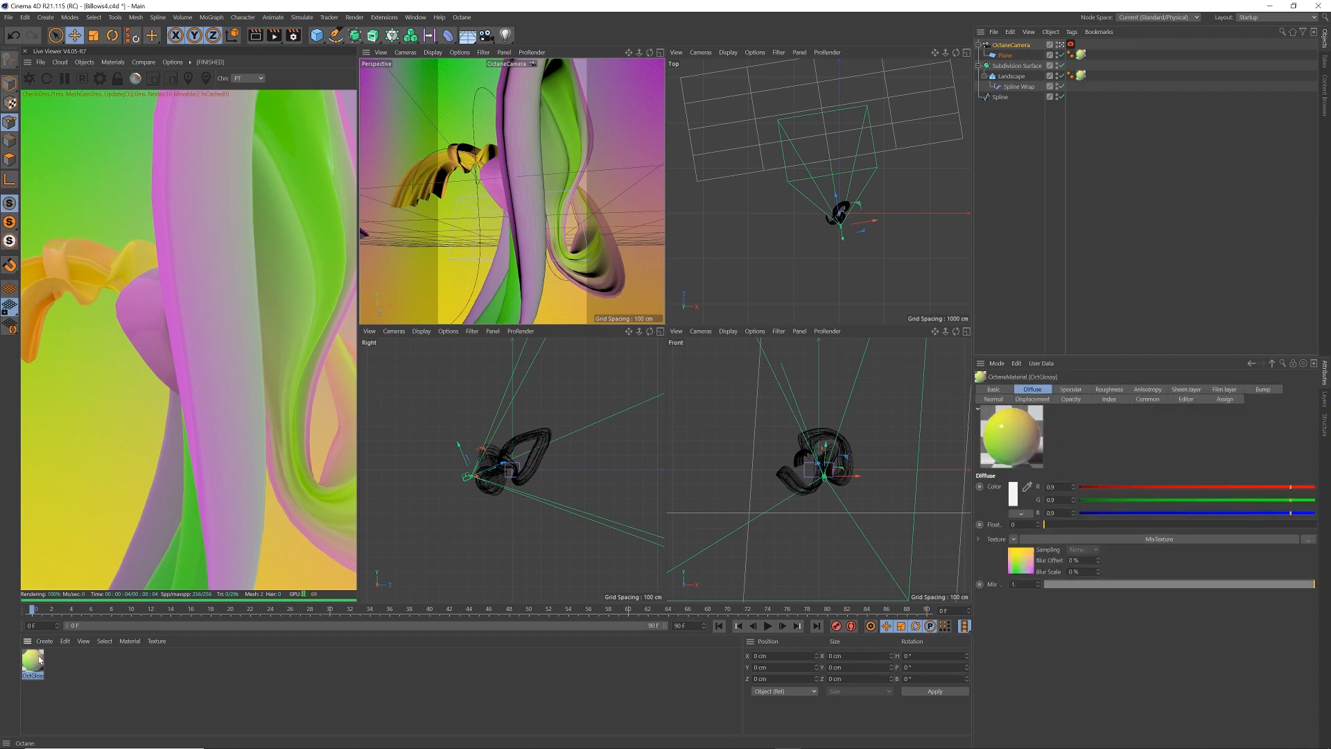
double_click(45, 651)
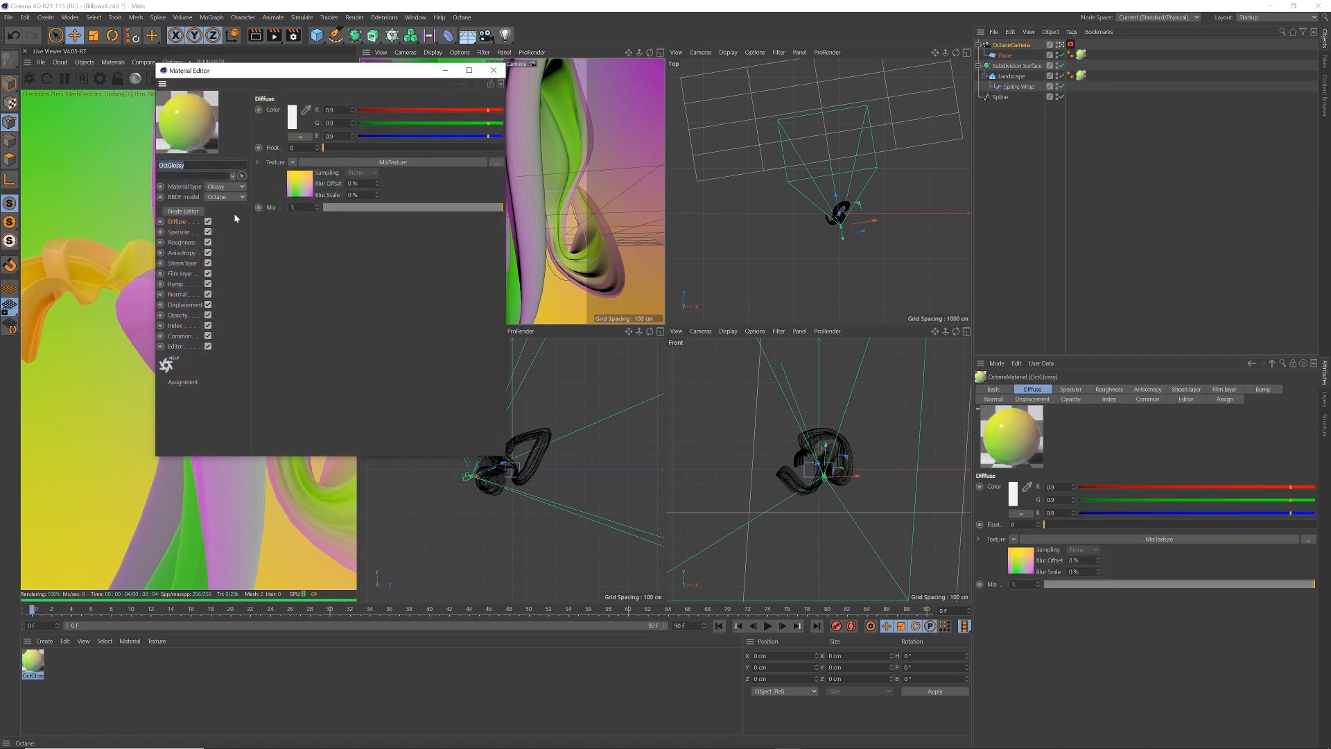
left_click(182, 241)
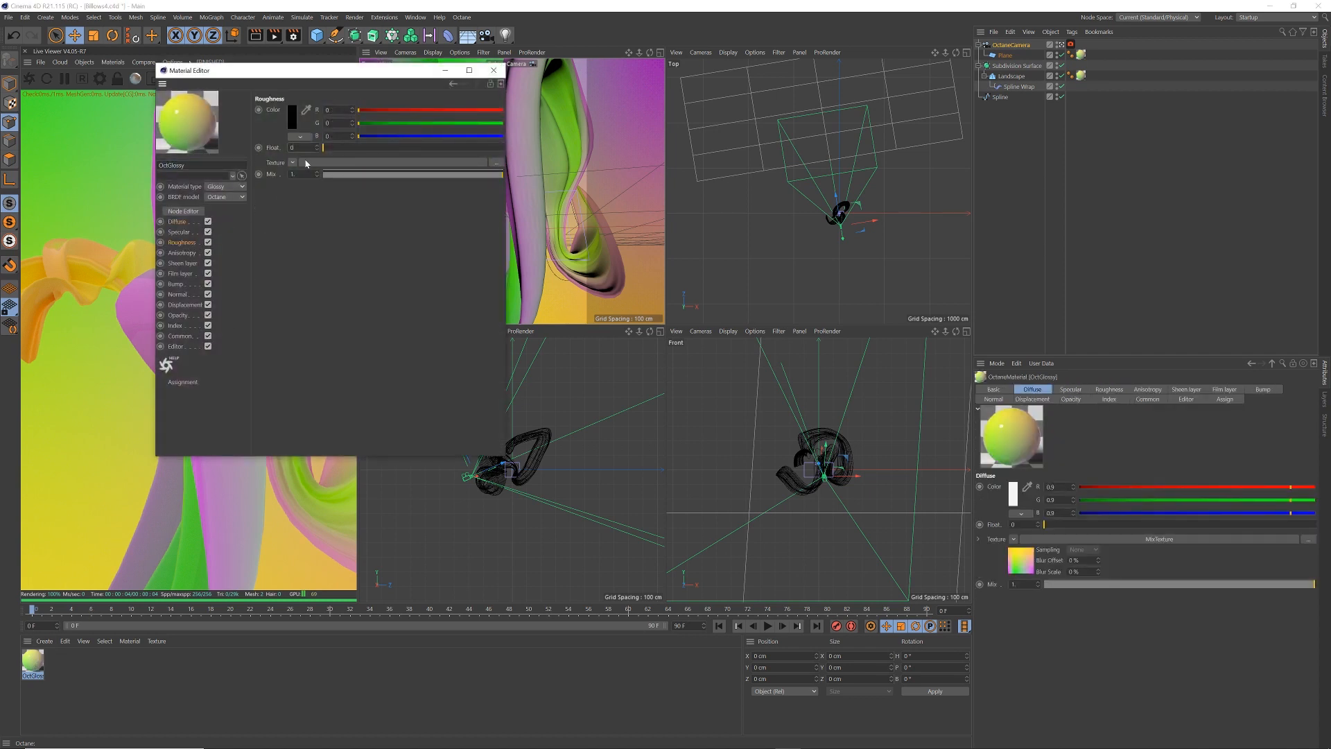
left_click_drag(346, 65, 451, 91)
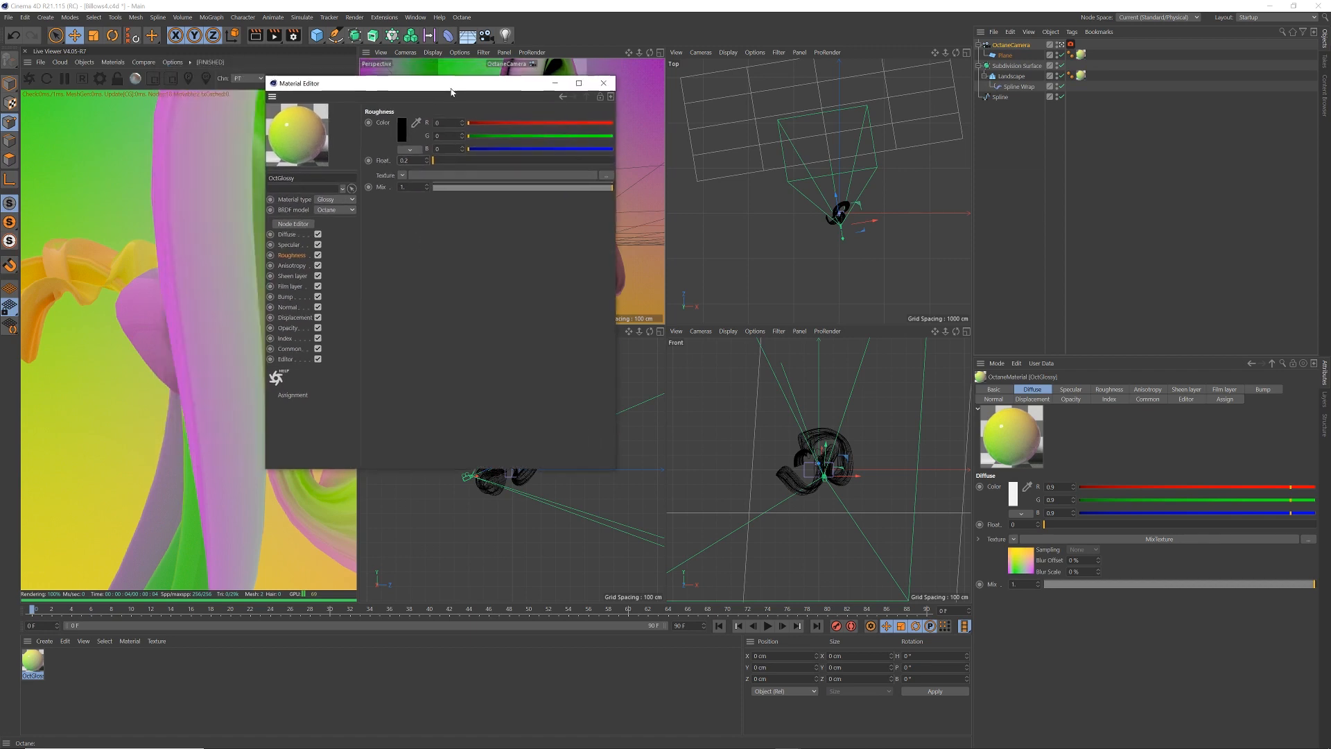
type("0.2")
key("Return")
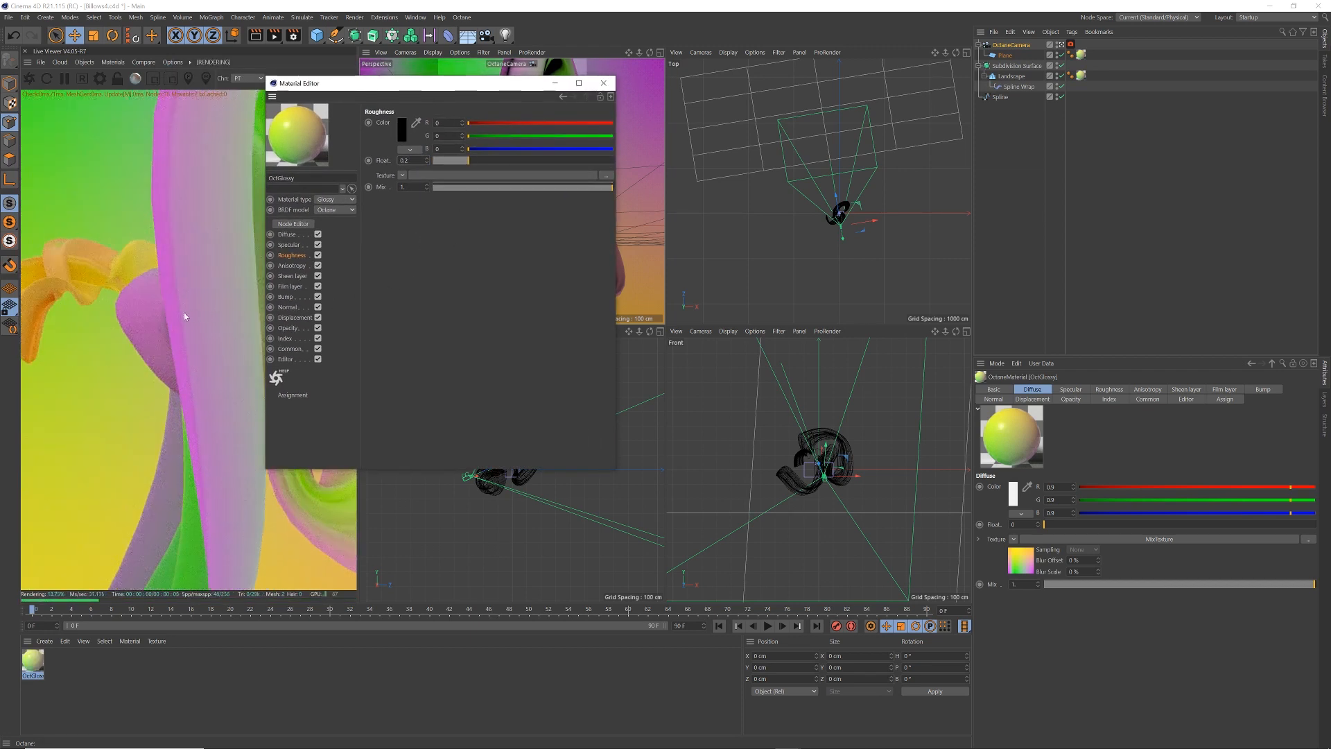
left_click(603, 82)
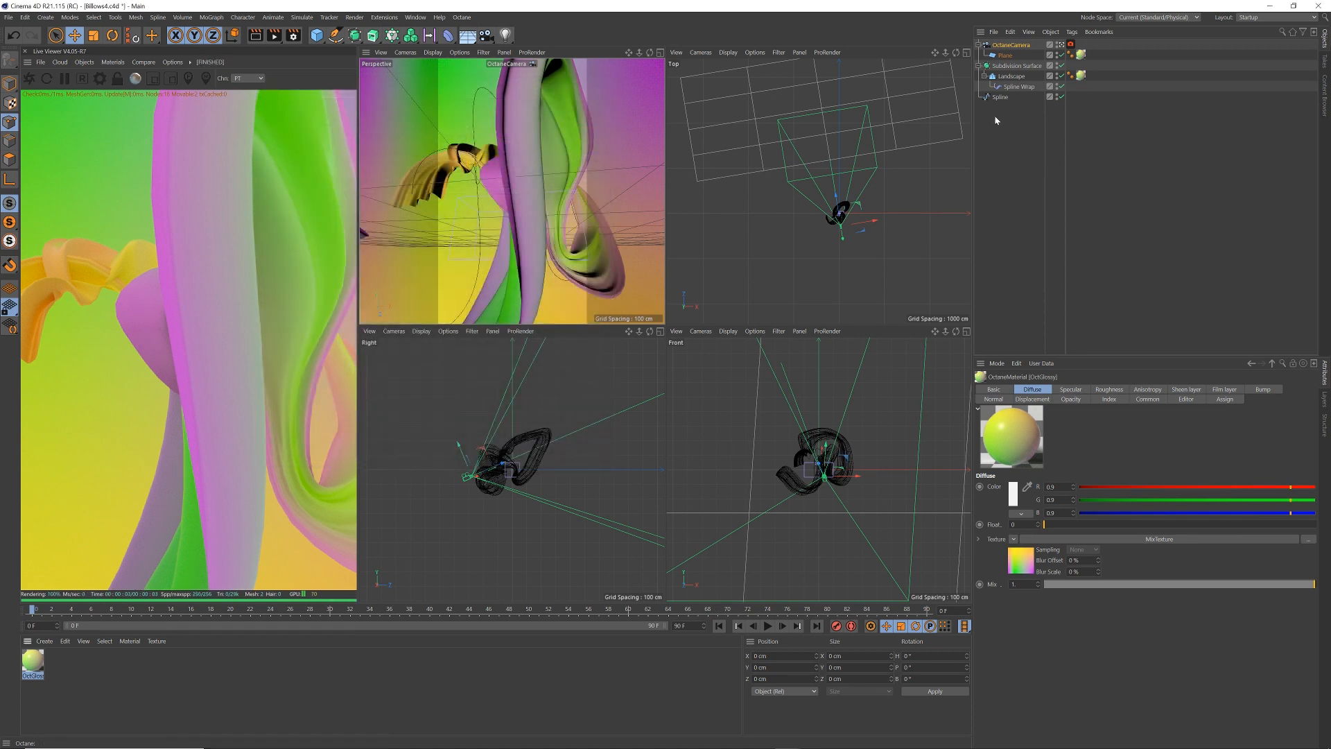
Step: Set the Landscape's width segments and depth segments to 40 each
left_click(1018, 66)
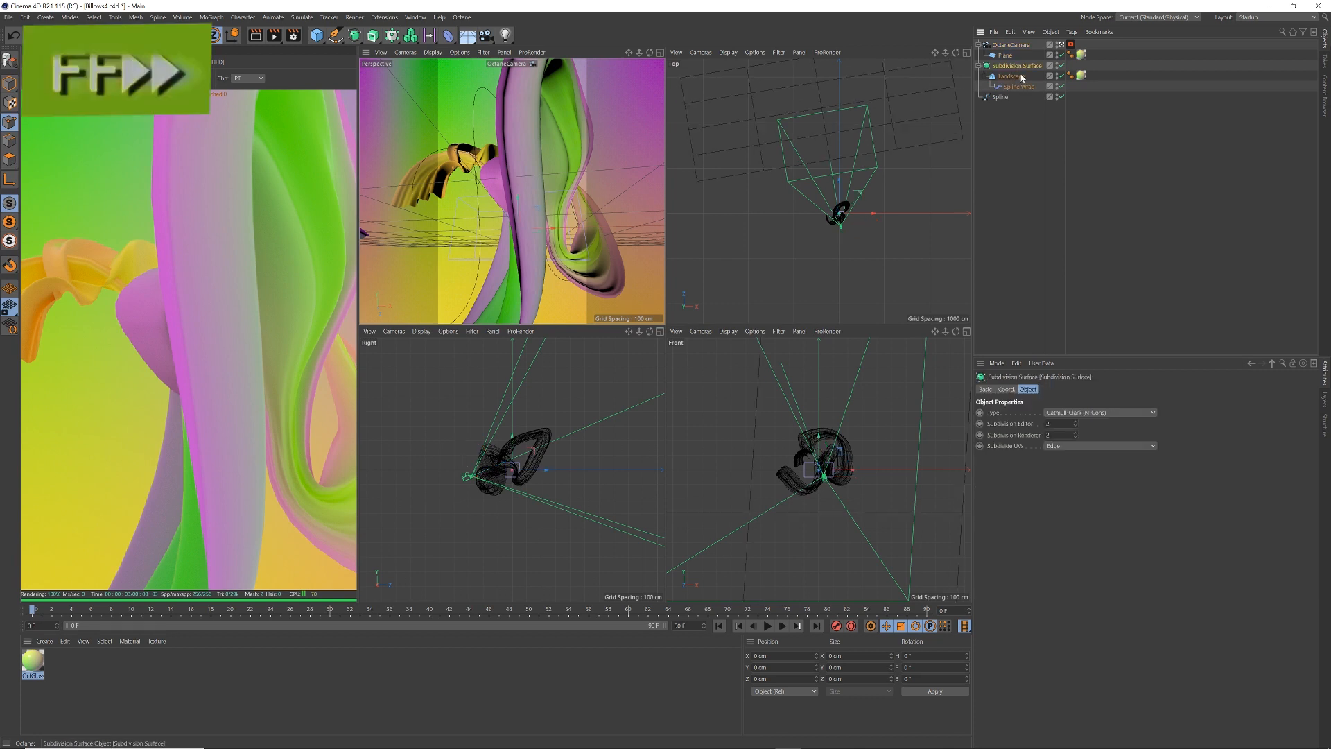
left_click(1018, 79)
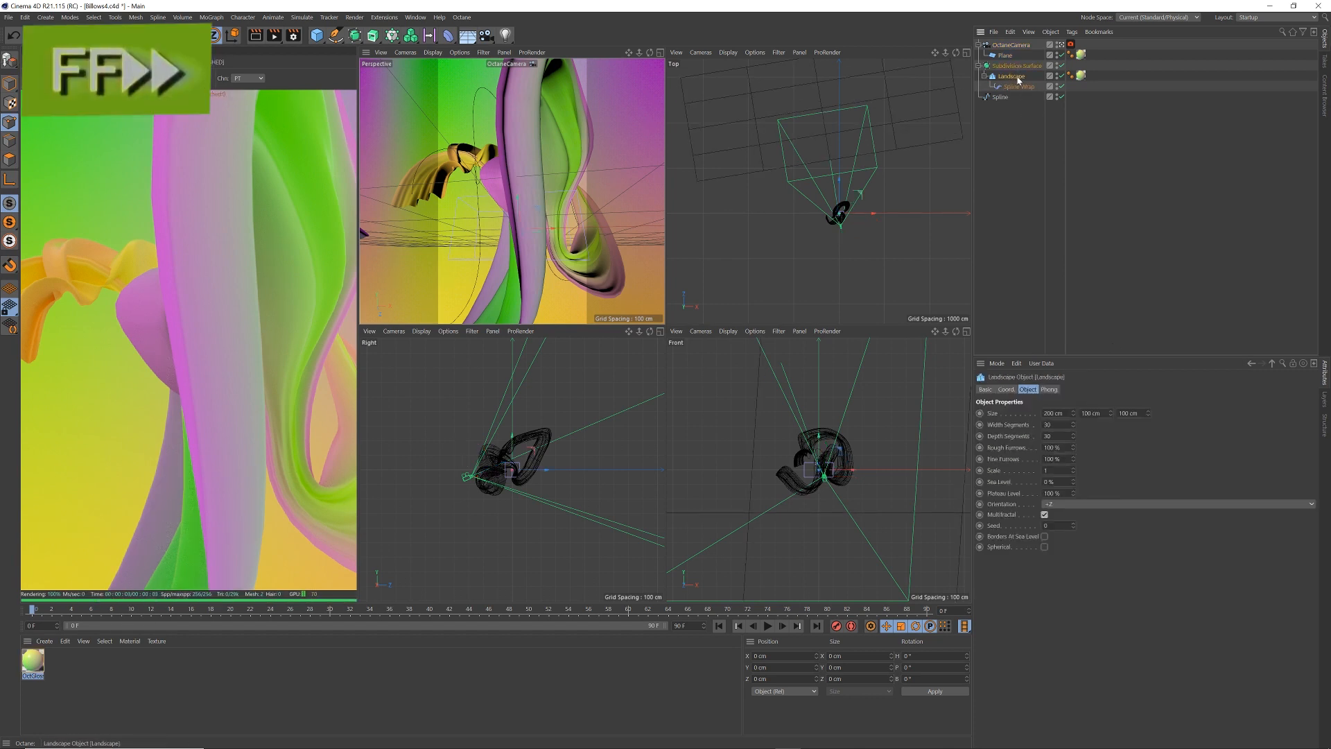
double_click(1046, 425)
type("40")
key("Tab")
type("40")
key("Return")
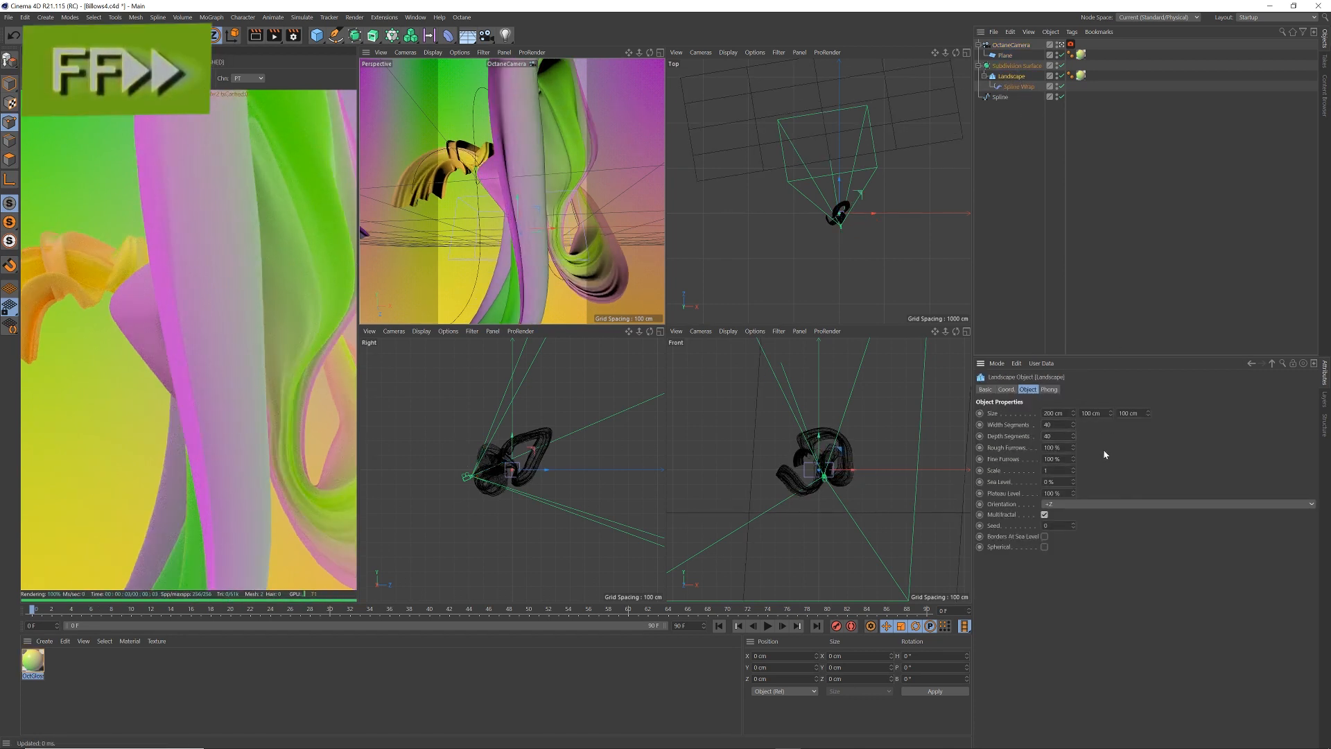
Step: Switch the perspective view out of the OctaneCamera and frame the whole landscape ribbon with the default camera
left_click(1061, 45)
scroll(569, 128, "up", 5)
left_click_drag(568, 128, 563, 184, "alt")
scroll(563, 183, "down", 4)
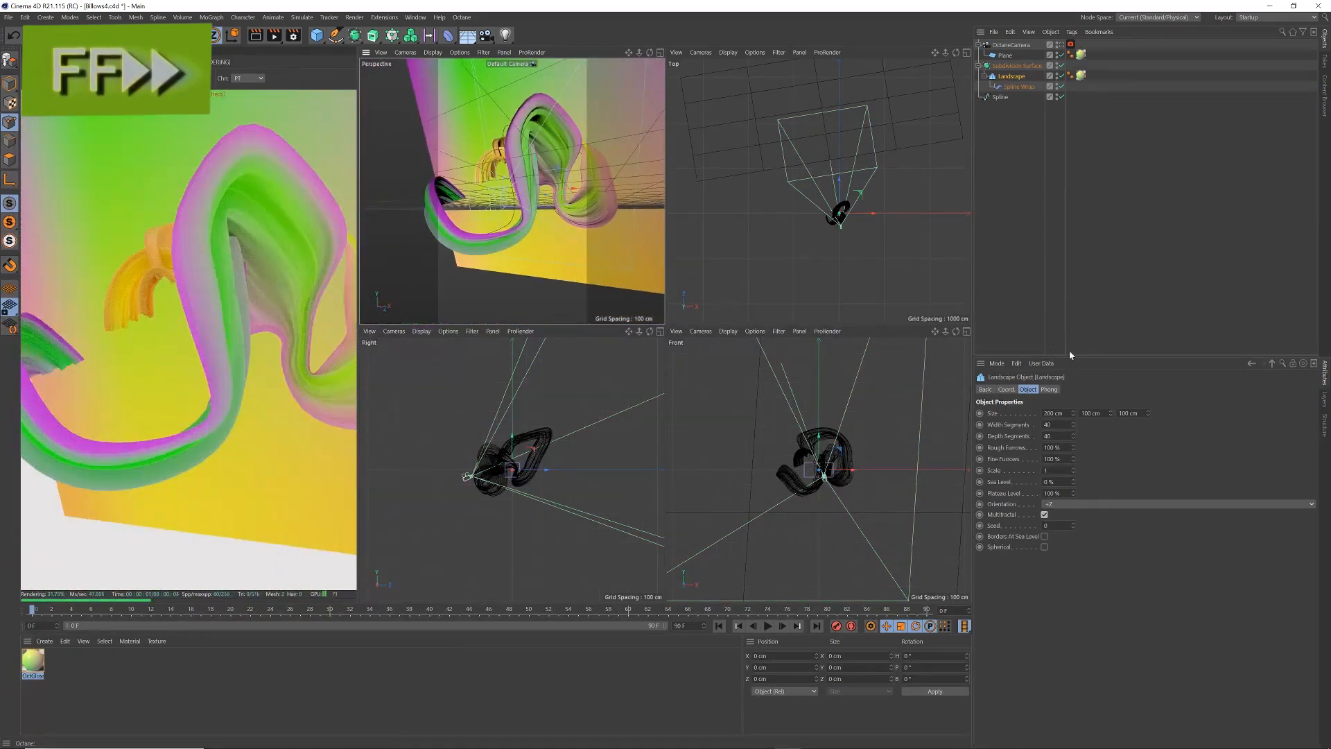
Step: Try flattening the Landscape's height, reset it to 100 cm, and widen the shape to about 331 cm
left_click_drag(1111, 413, 1120, 535)
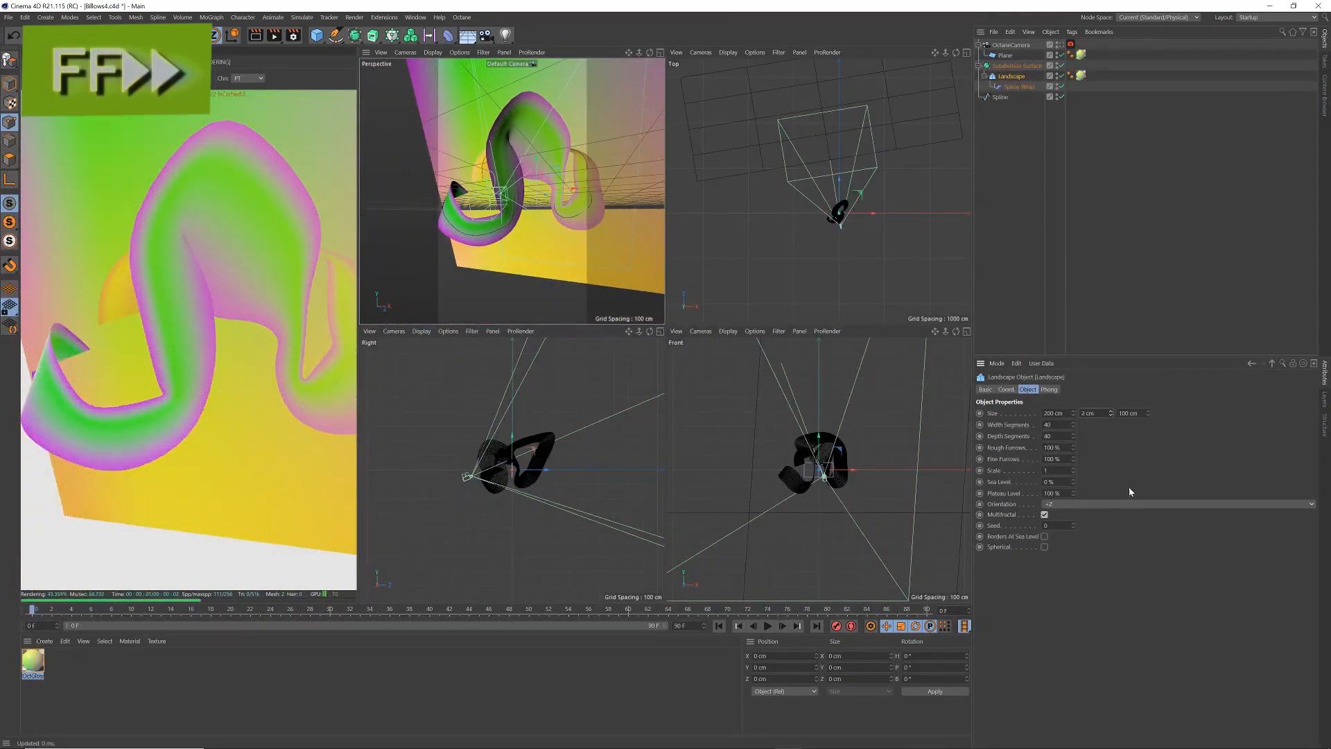
right_click(1111, 414)
left_click_drag(1073, 413, 1088, 357)
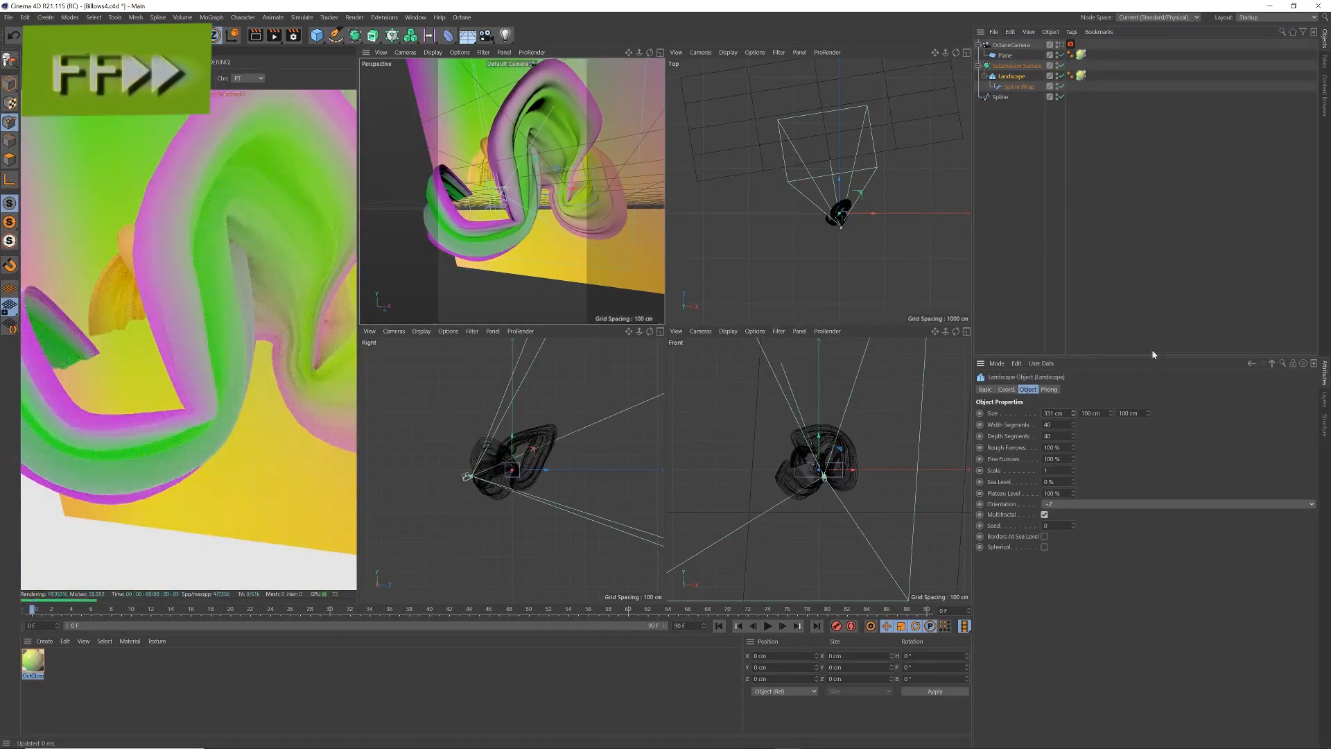
Step: Set the Landscape's sea level to 10 % and its seed to 1
left_click_drag(513, 194, 610, 182, "alt")
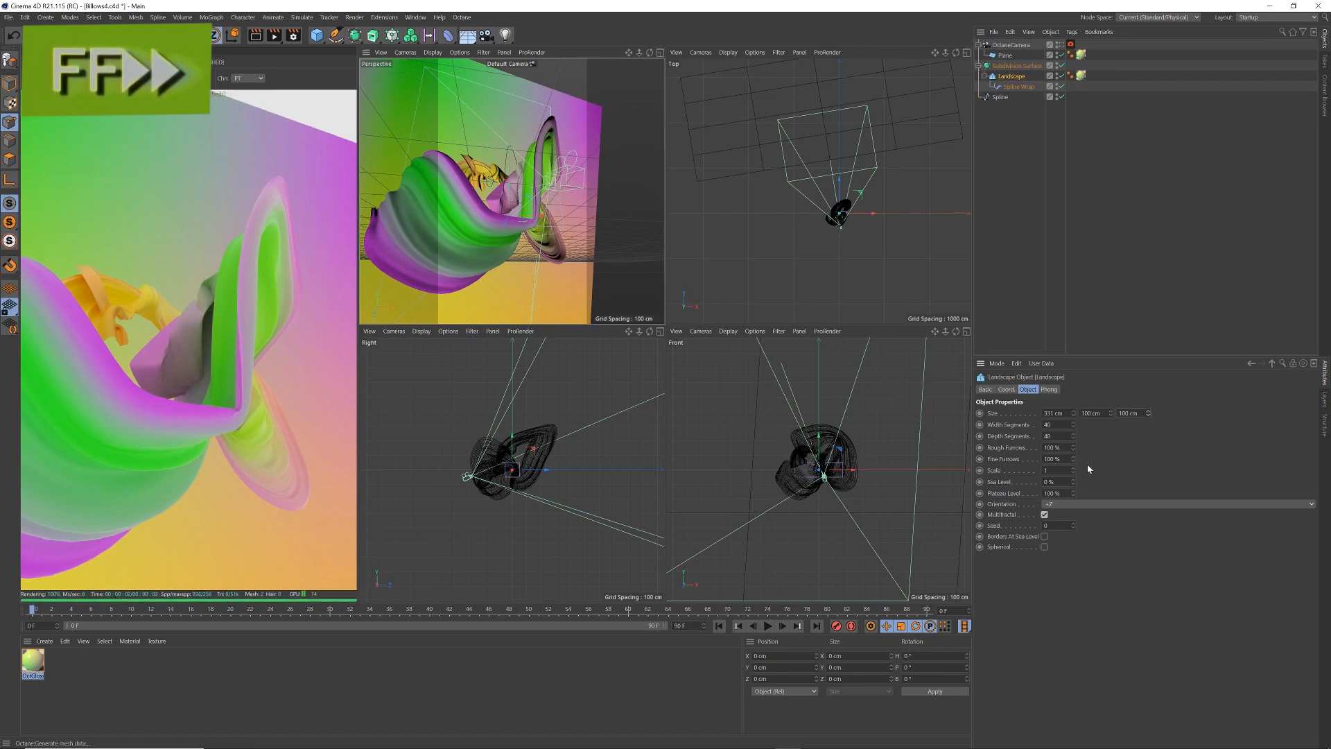
left_click_drag(1074, 483, 1089, 464)
left_click(1073, 524)
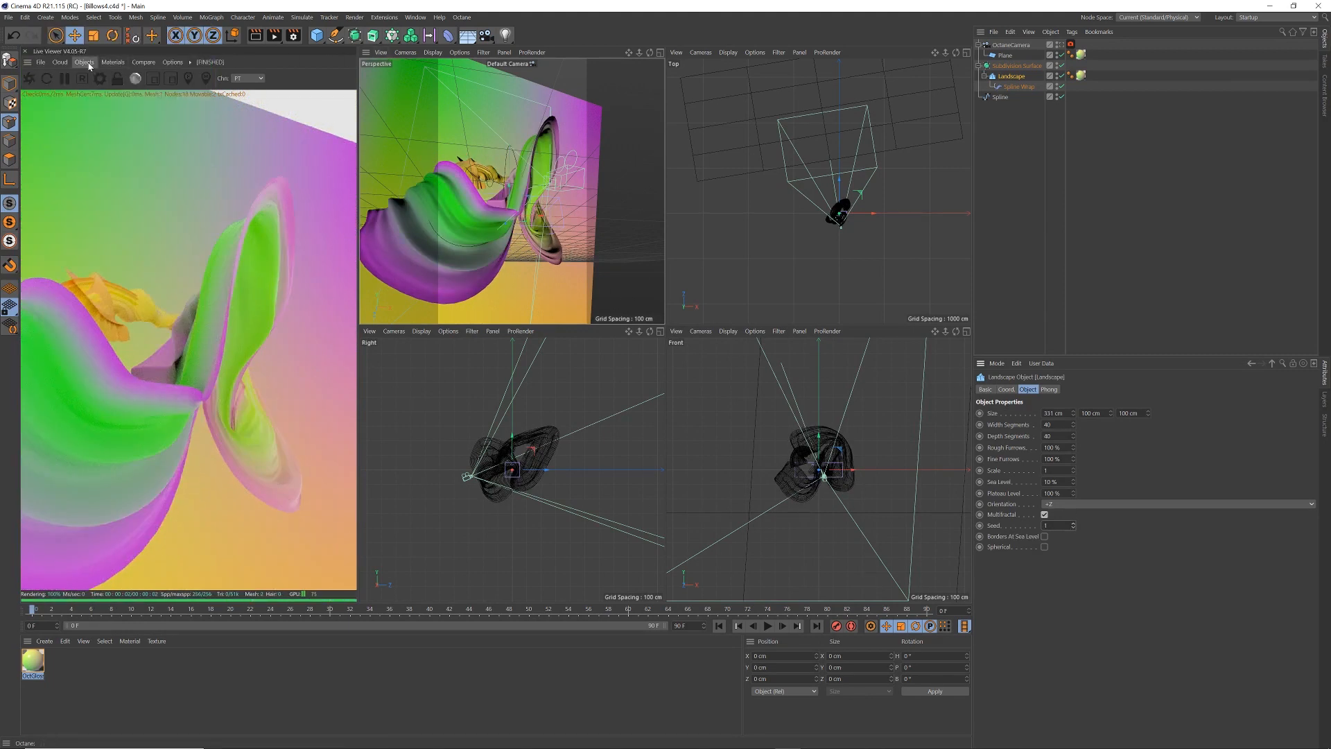
Step: Add an Octane HDRI environment and load canada_montreal_loft_max_sunny.exr from the tex folder as its image texture
left_click(83, 62)
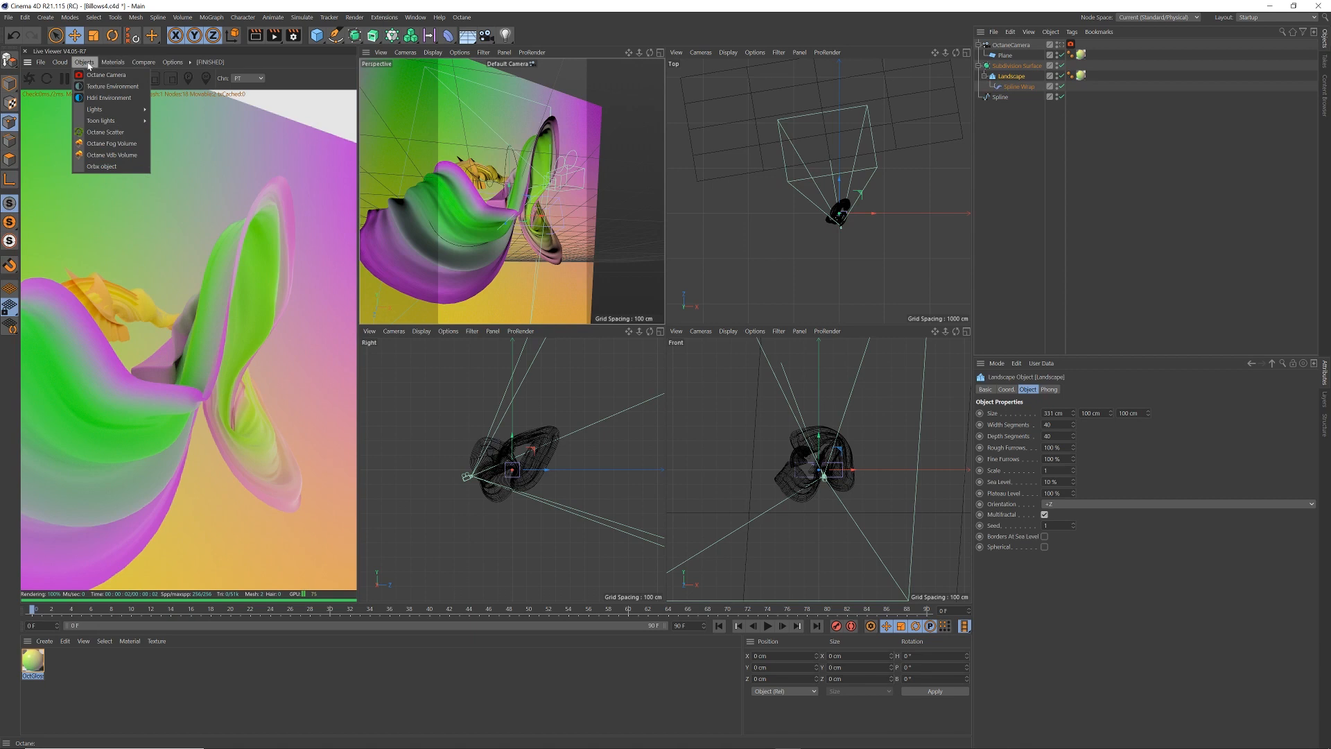
left_click(108, 101)
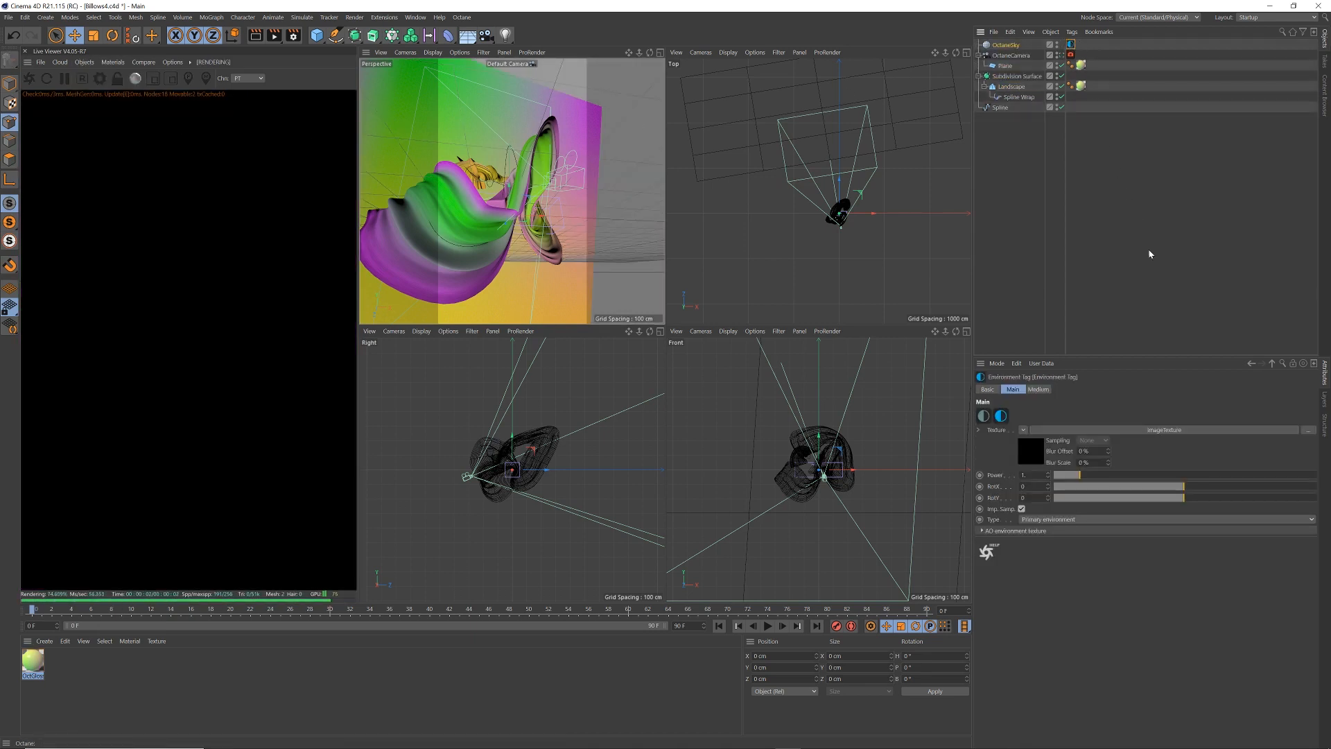
left_click(1171, 431)
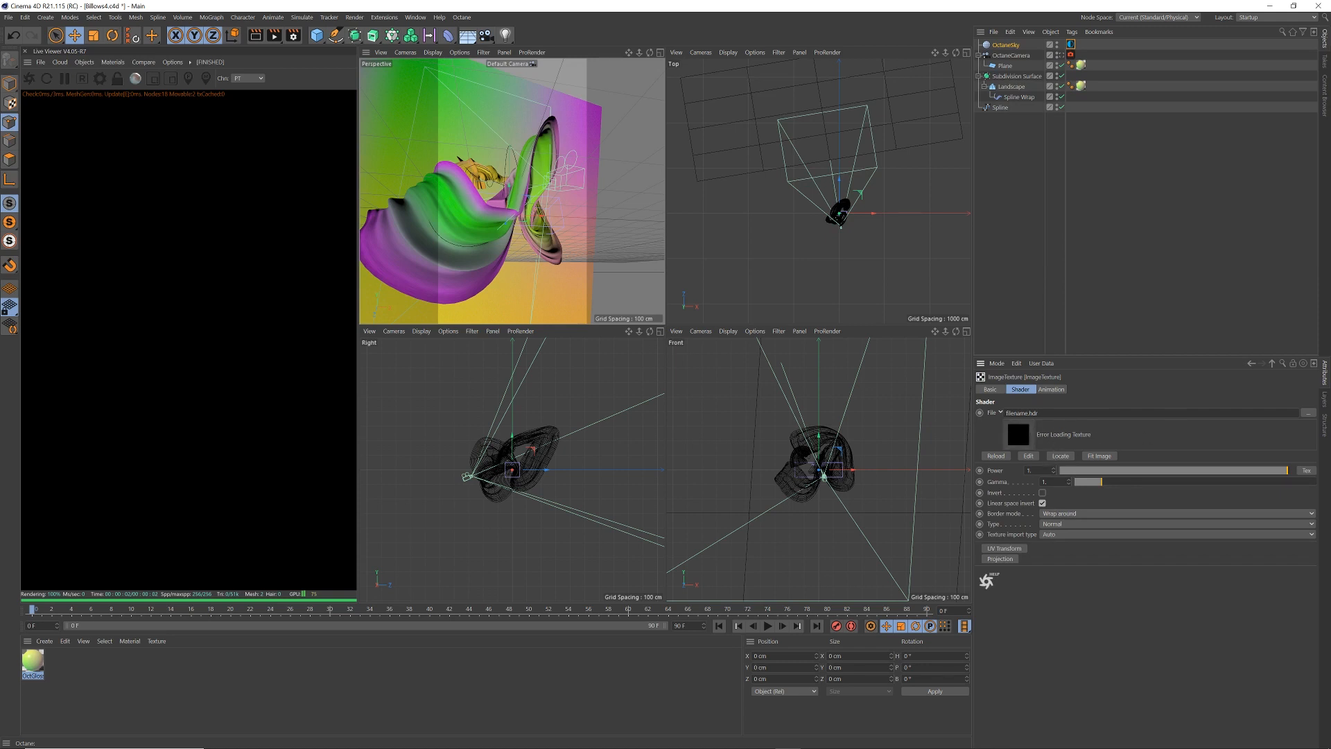
left_click(1308, 413)
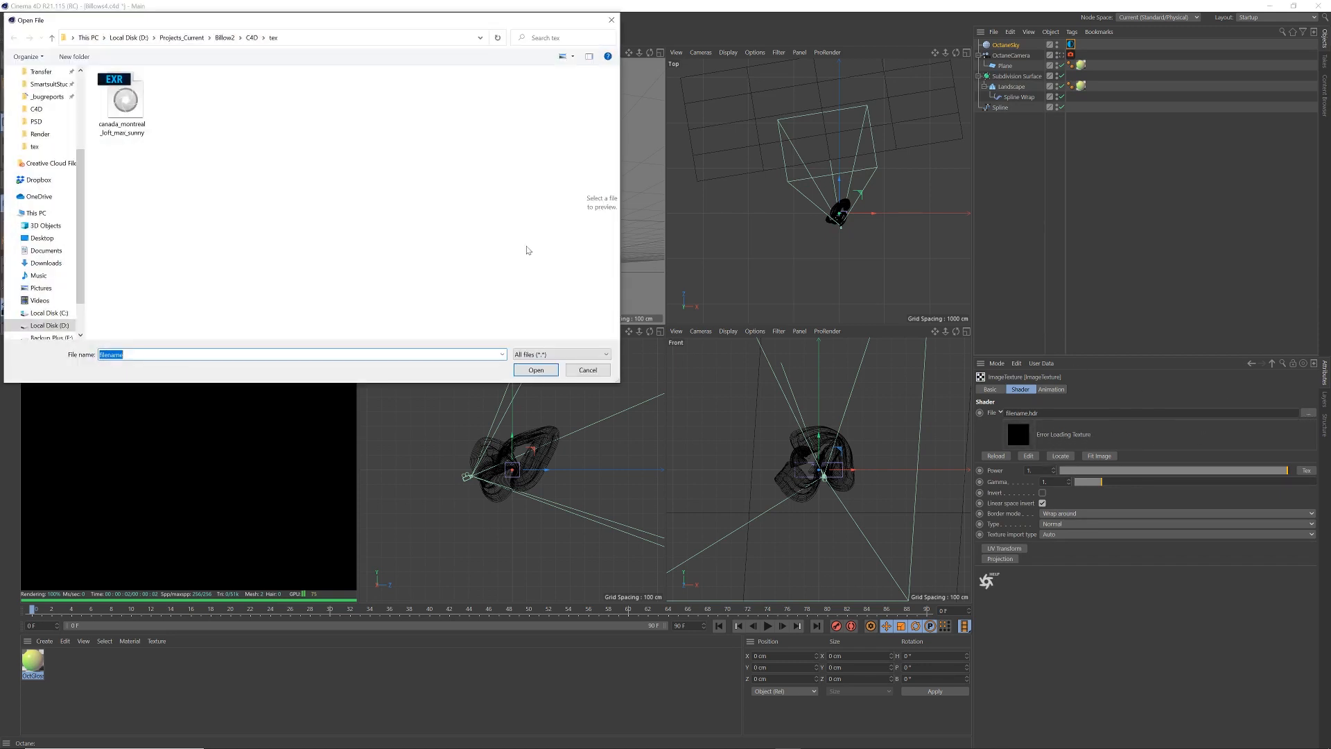
left_click(139, 110)
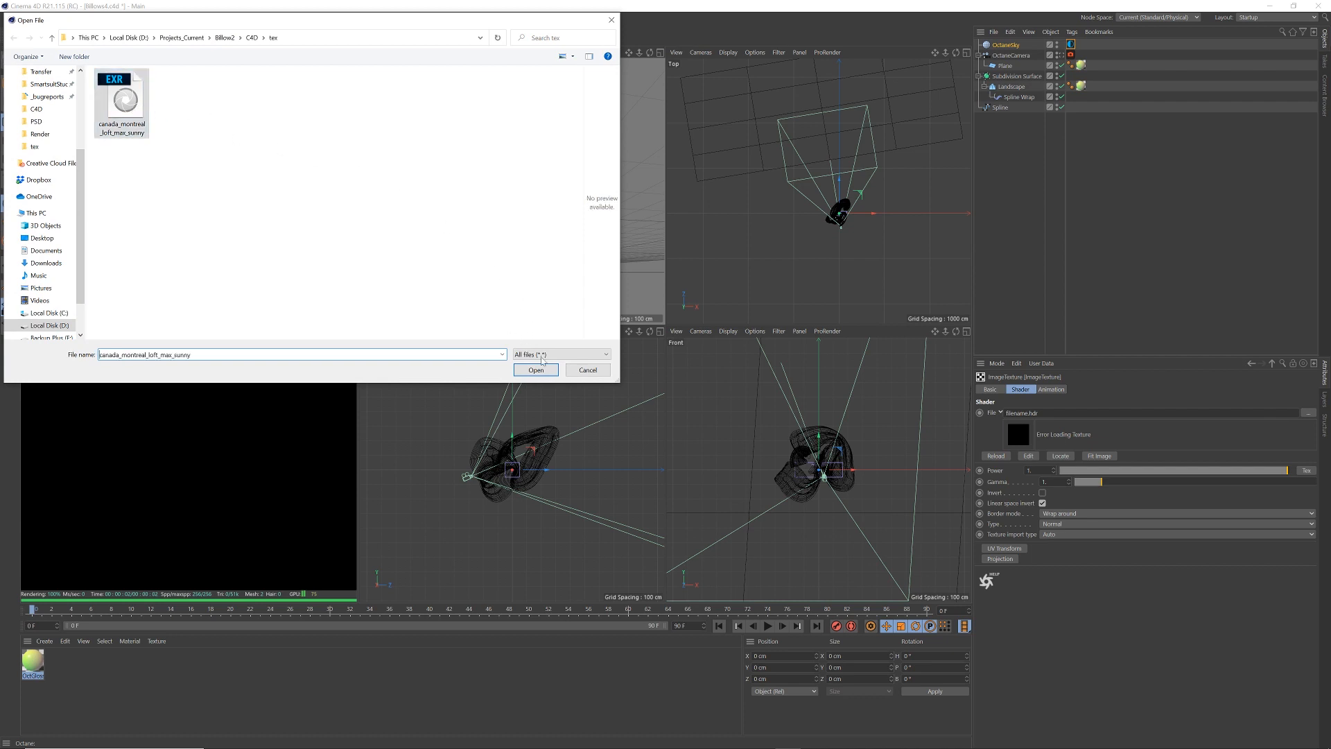
left_click(538, 370)
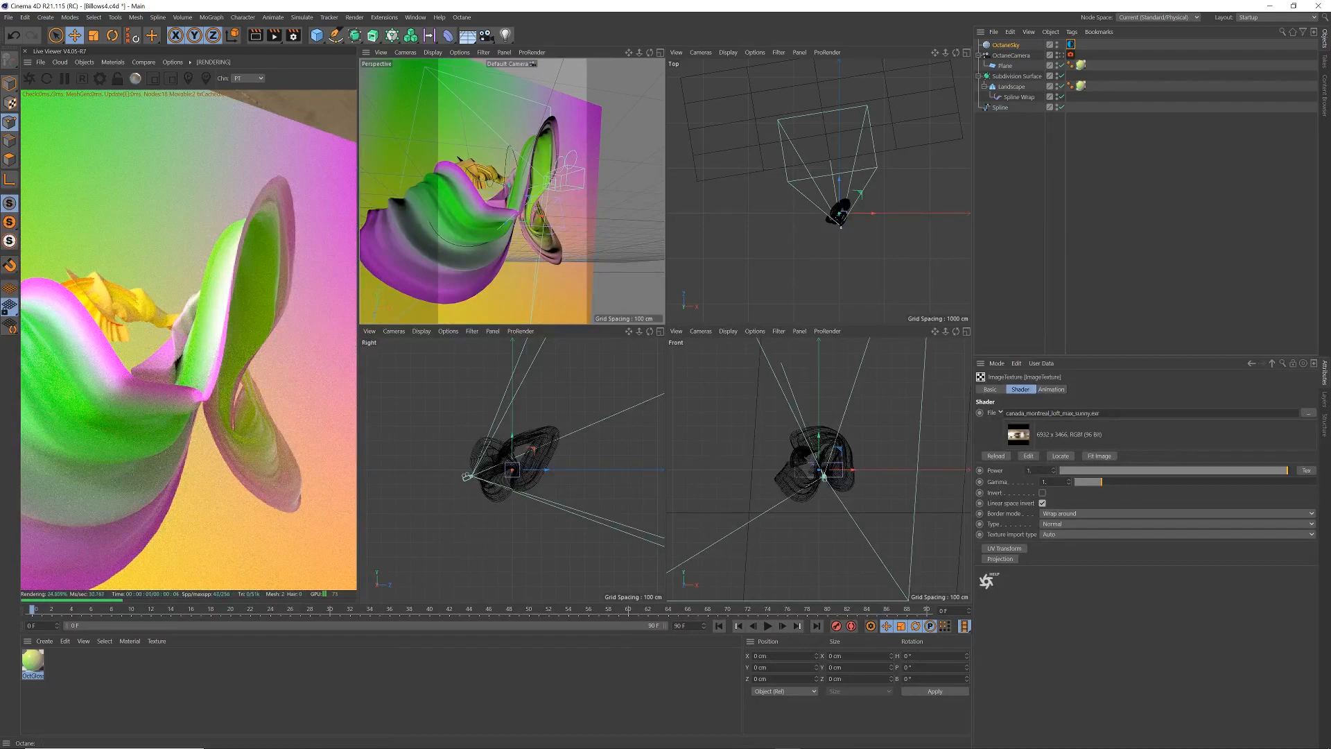
Step: Switch to Chrome and review the free indoor HDRI image results and the Interior HDRI Free Pack page on Gumroad
mouse_move(319, 738)
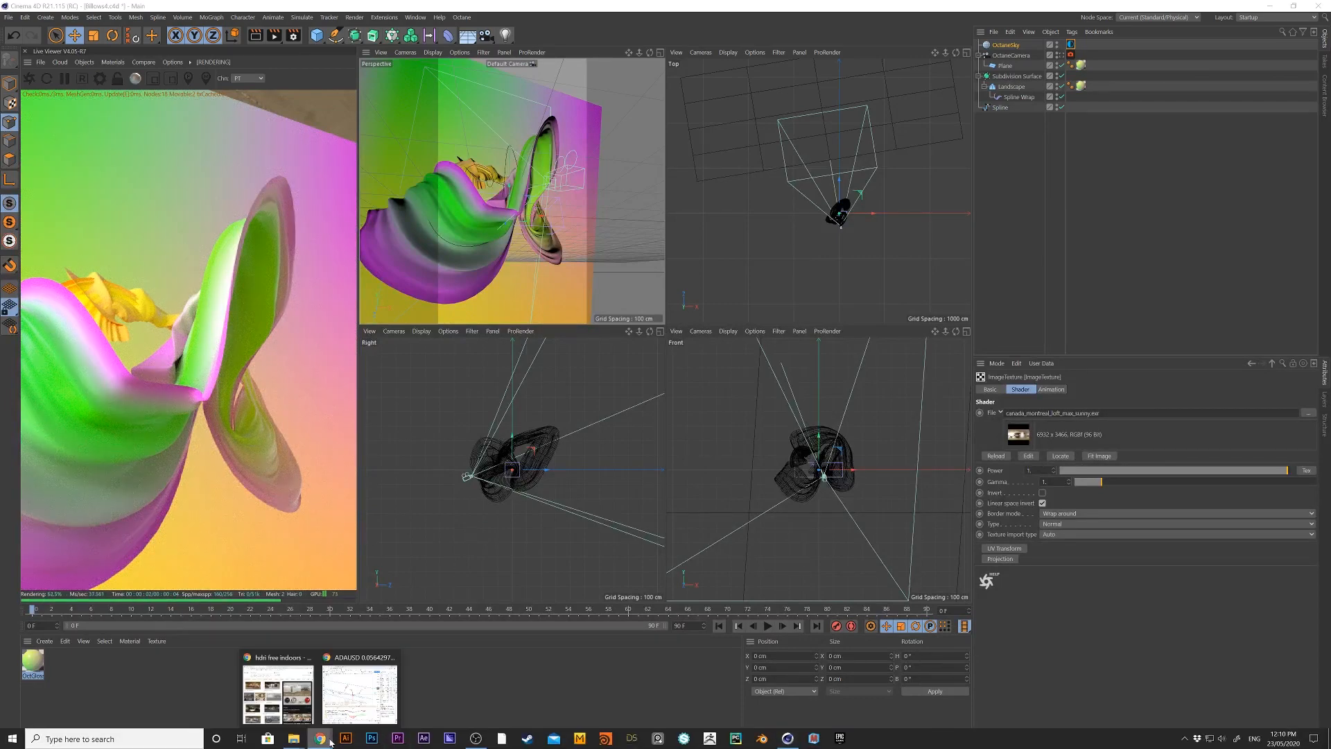
left_click(288, 706)
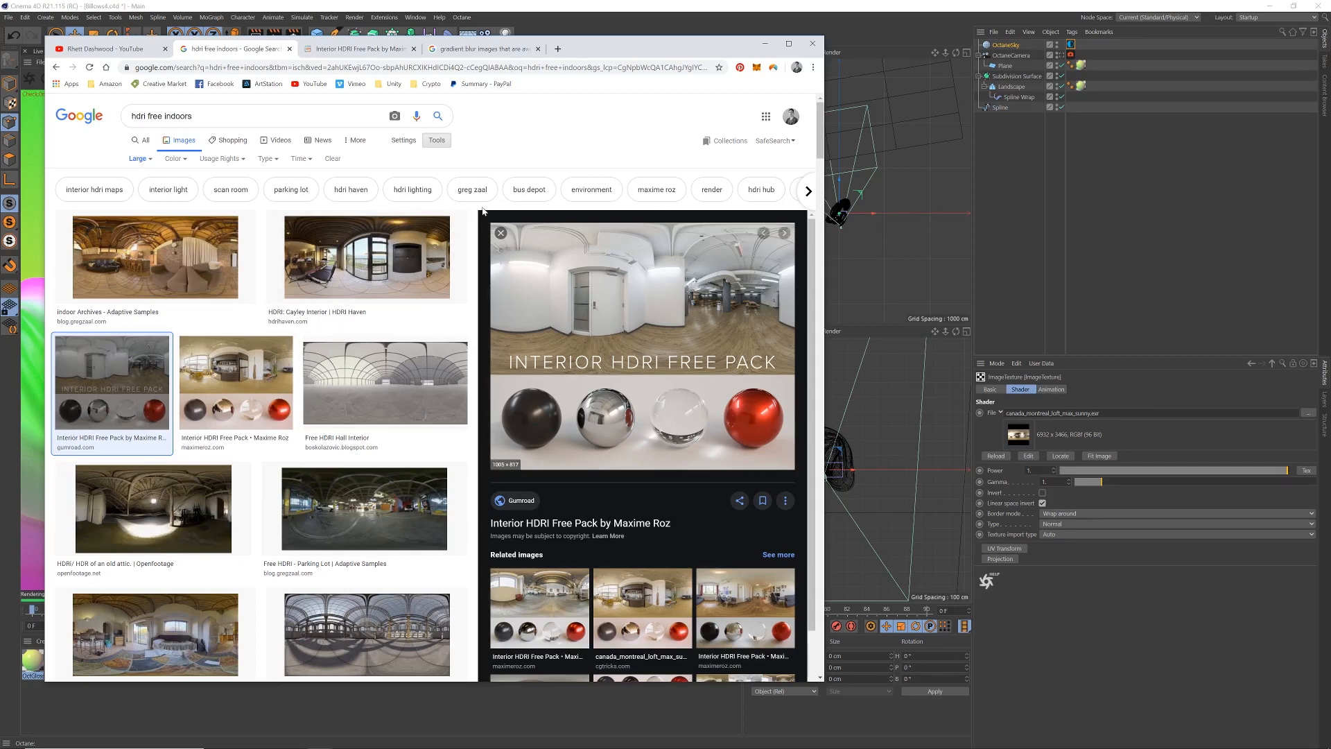
left_click(339, 49)
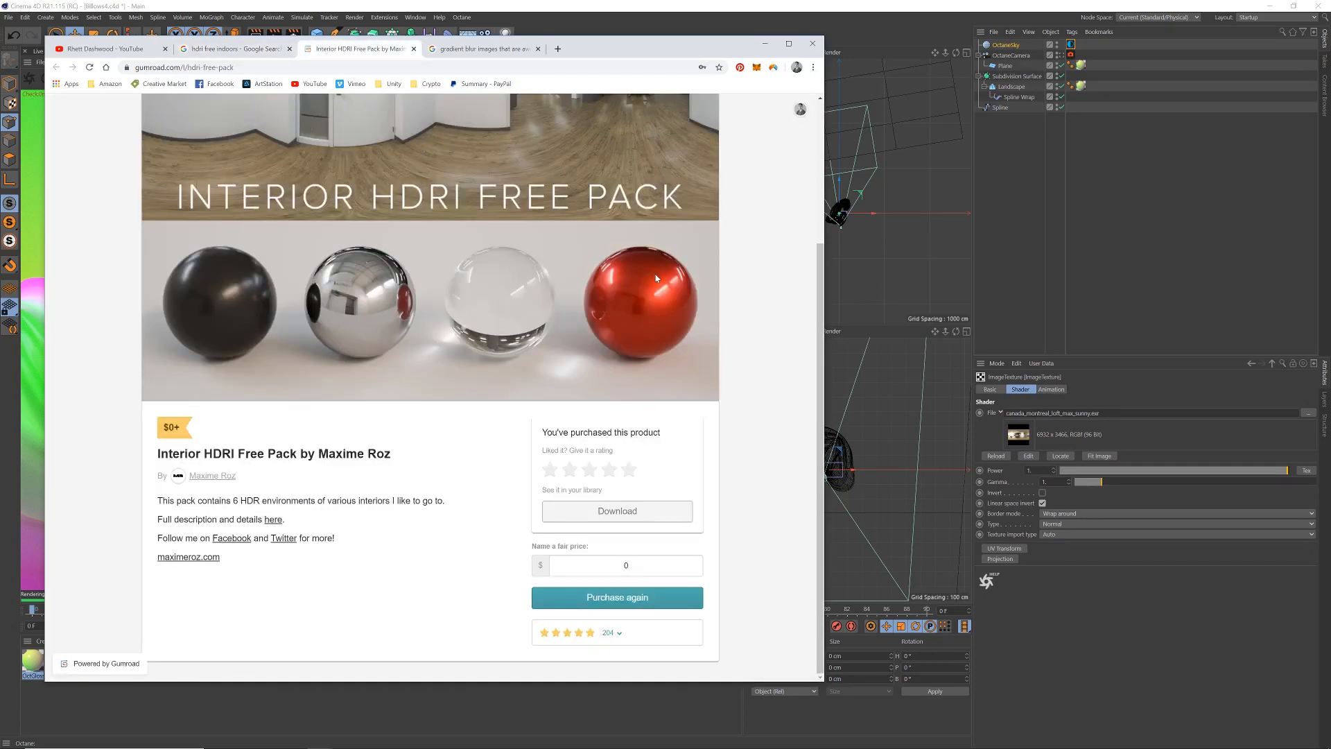
scroll(813, 217, "up", 3)
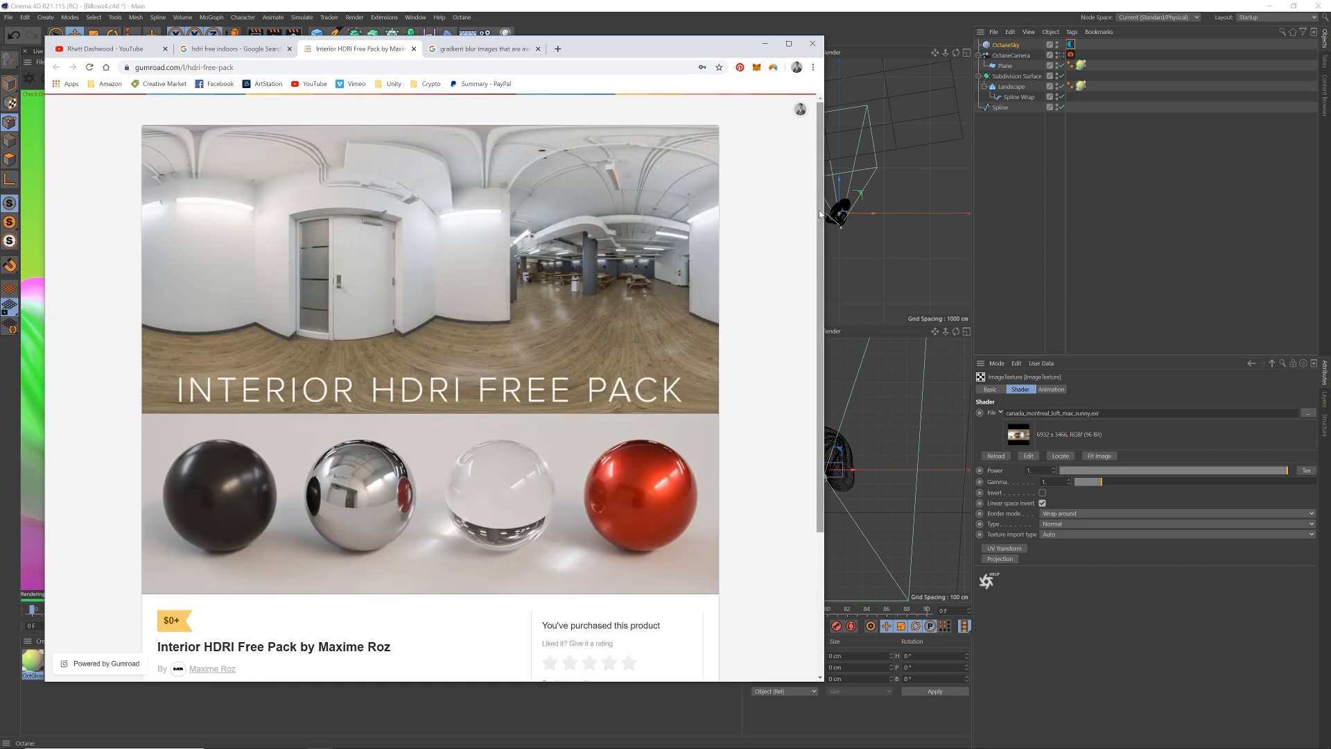
left_click(250, 50)
left_click(331, 53)
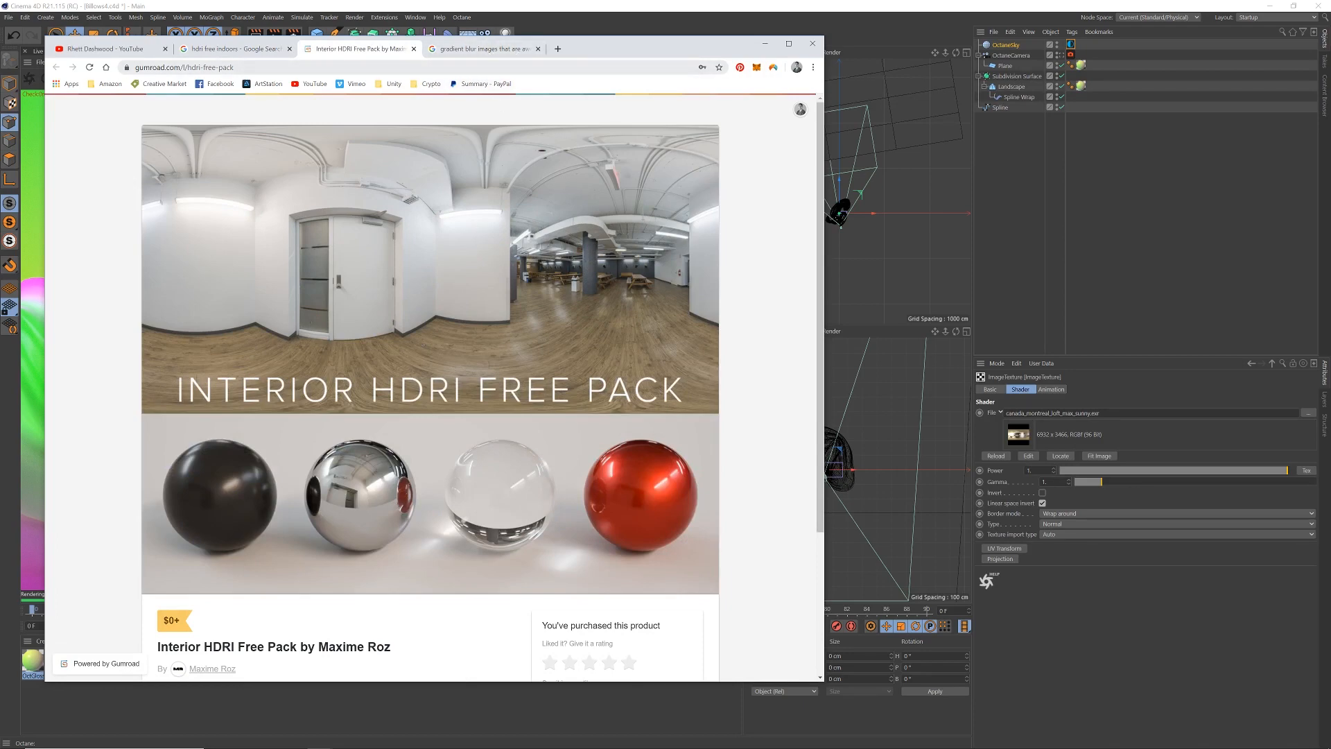
left_click(480, 49)
left_click(378, 51)
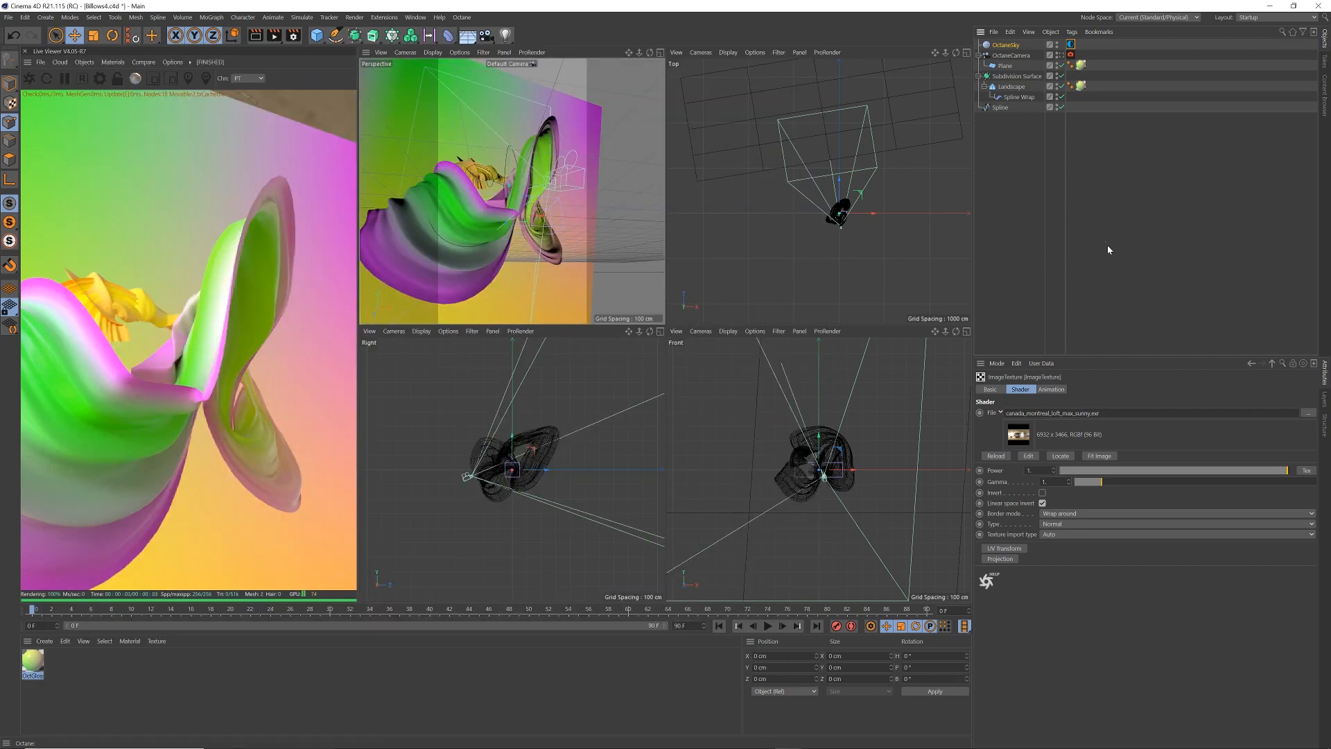
Step: Test a different power for the HDRI image texture and restore it to 1
left_click(1108, 247)
left_click_drag(1092, 472, 1287, 473)
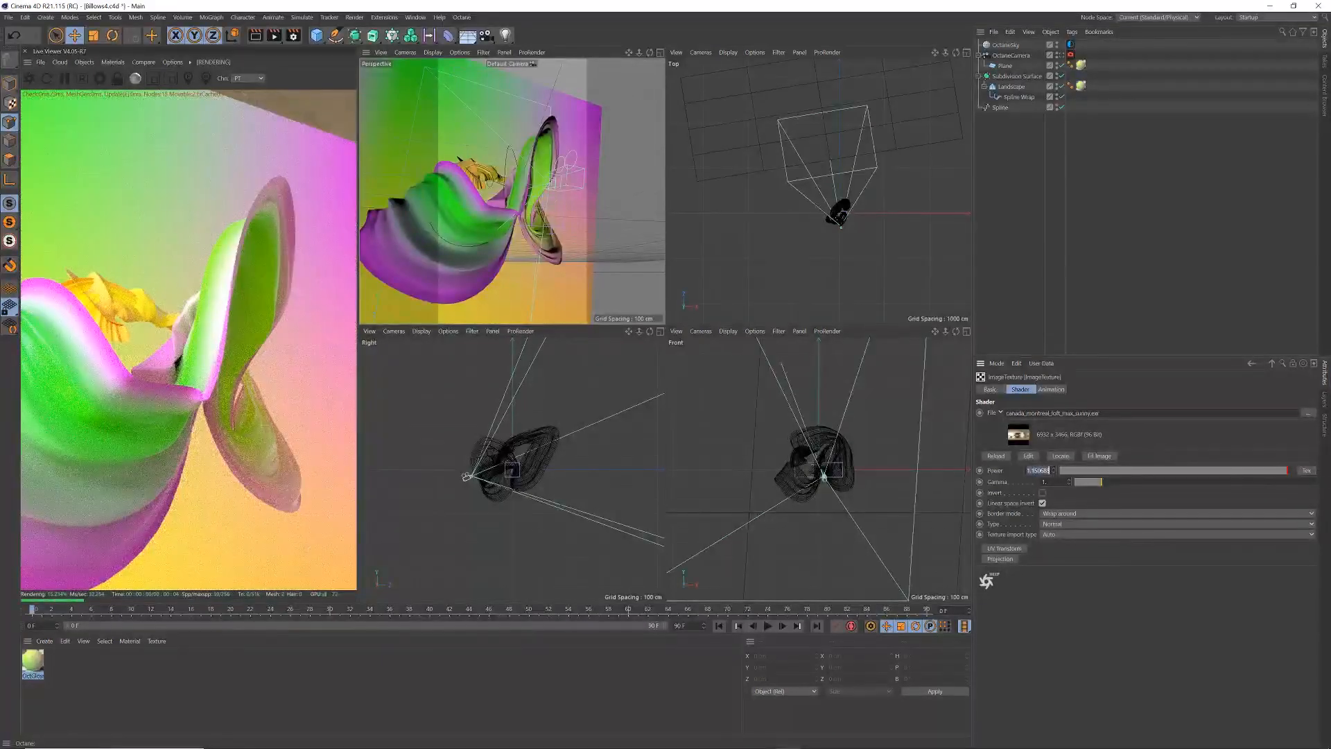
type("1")
key("Return")
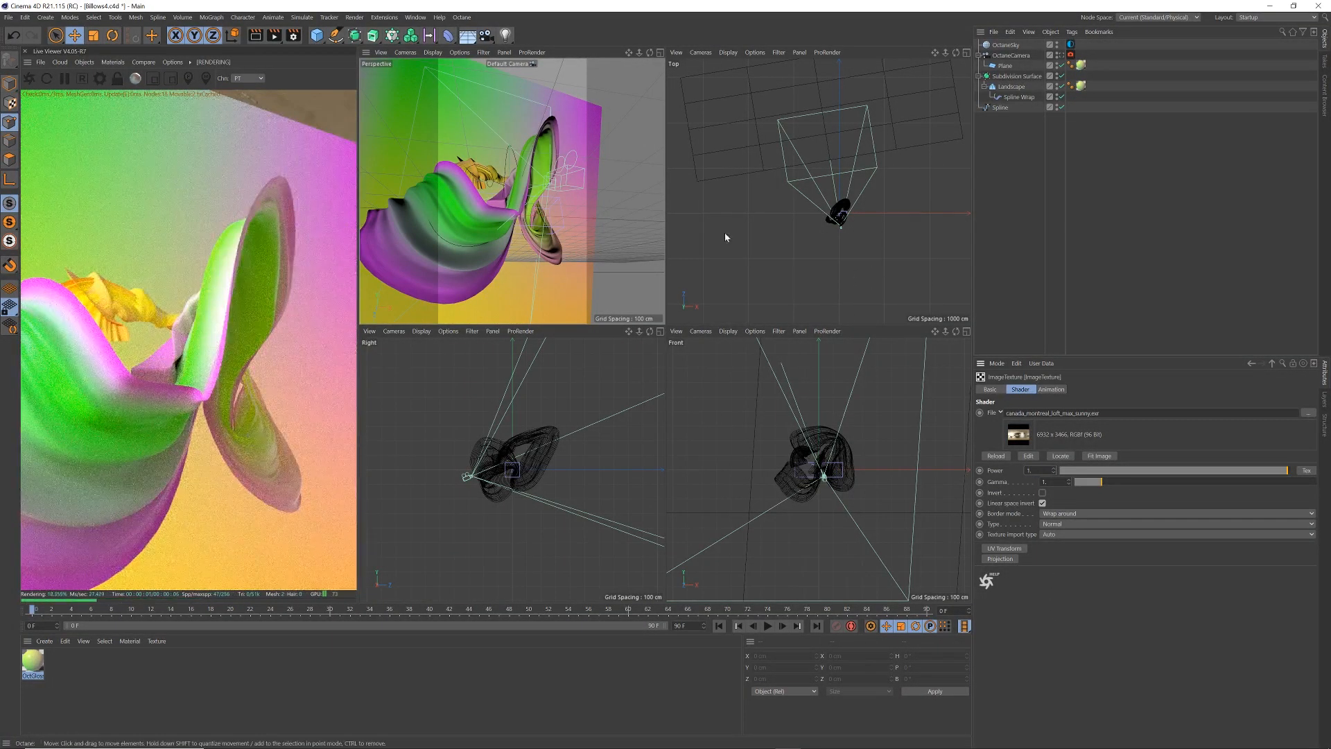
left_click(84, 63)
mouse_move(104, 109)
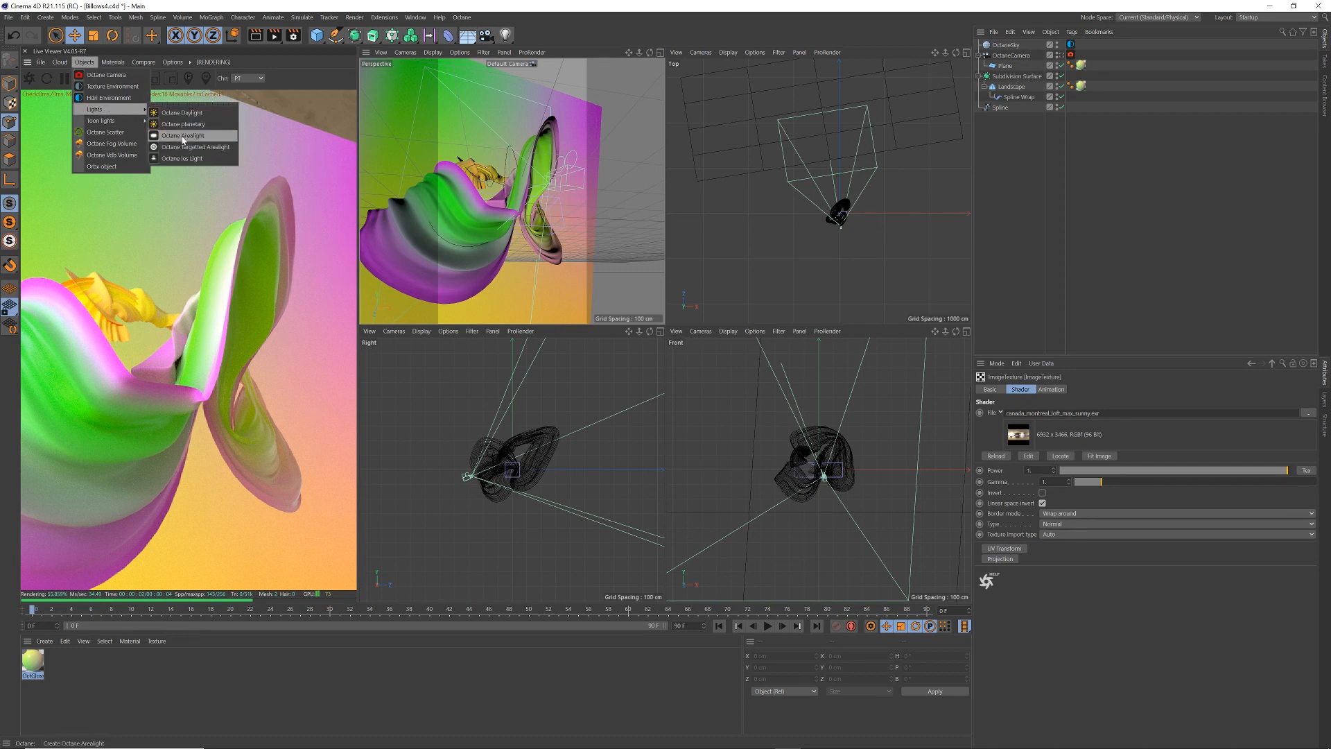
left_click(179, 77)
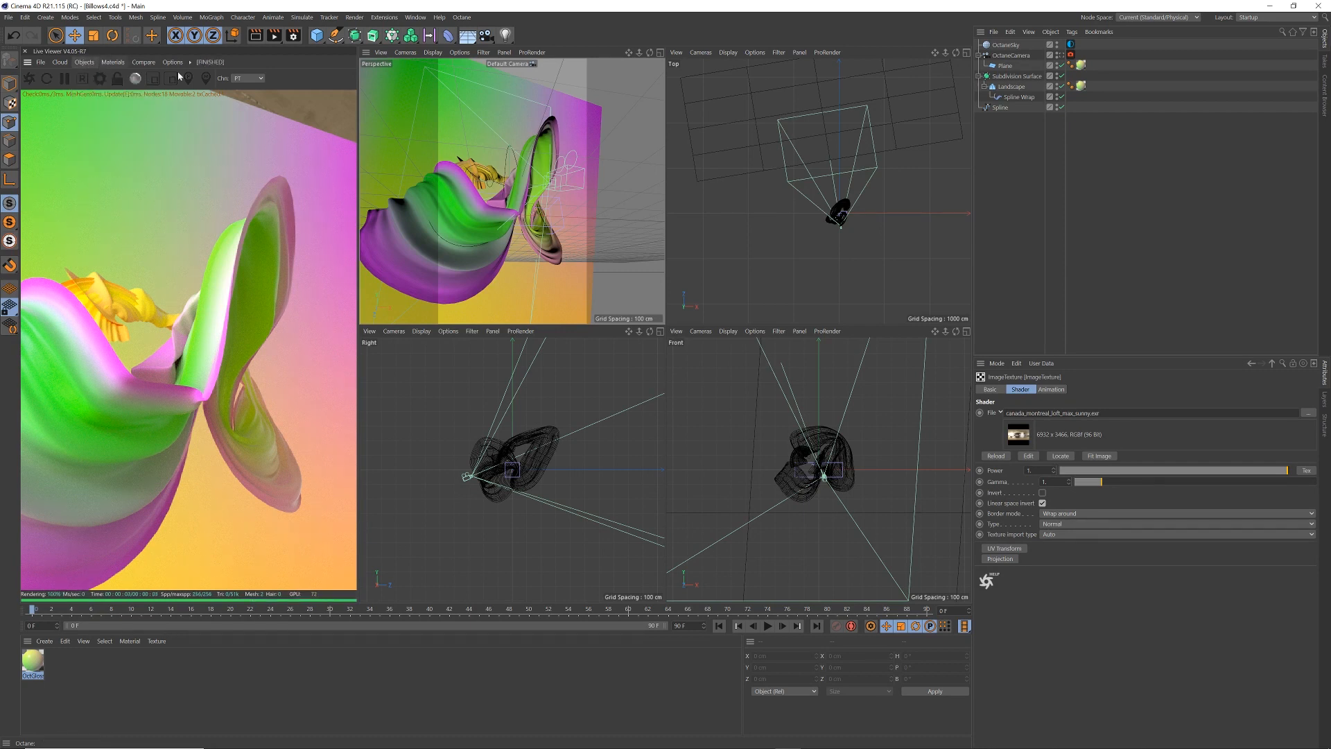
Step: Add an Octane Targetted Arealight aimed at the Landscape object
left_click(1010, 87)
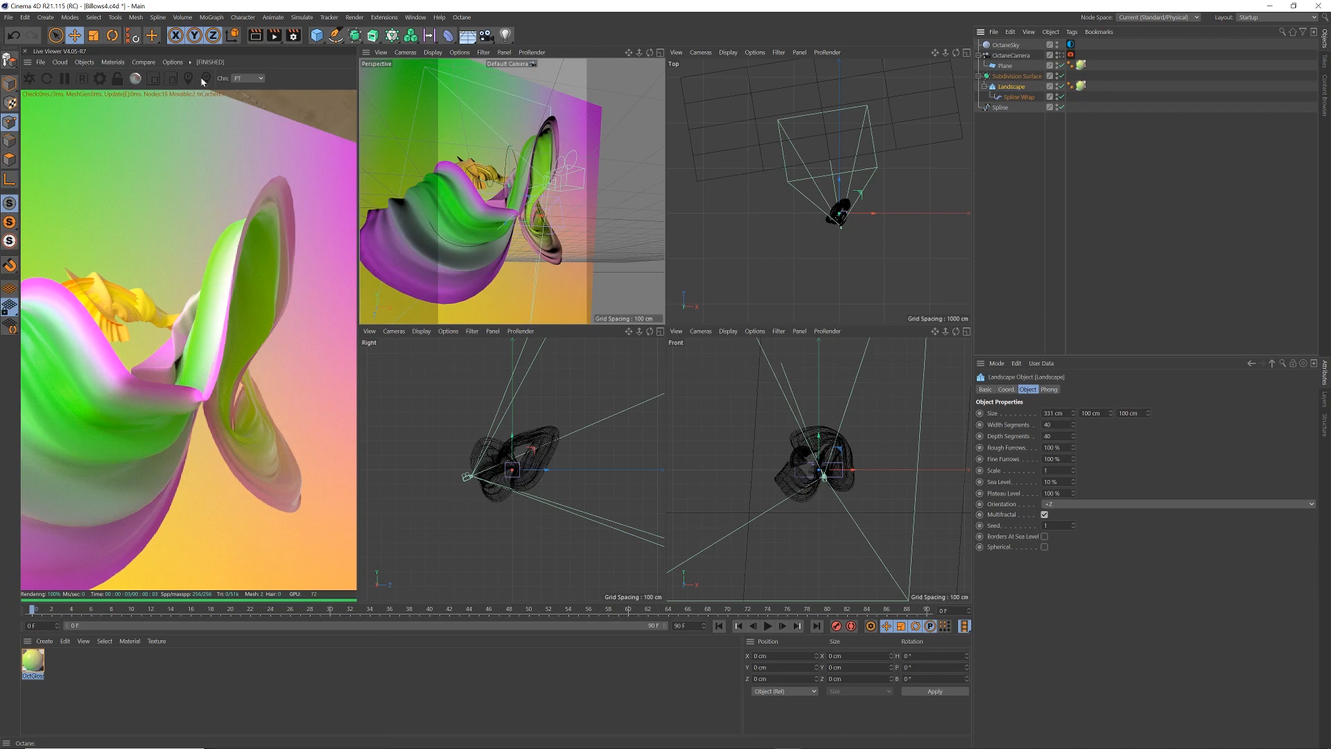
left_click(84, 63)
mouse_move(111, 110)
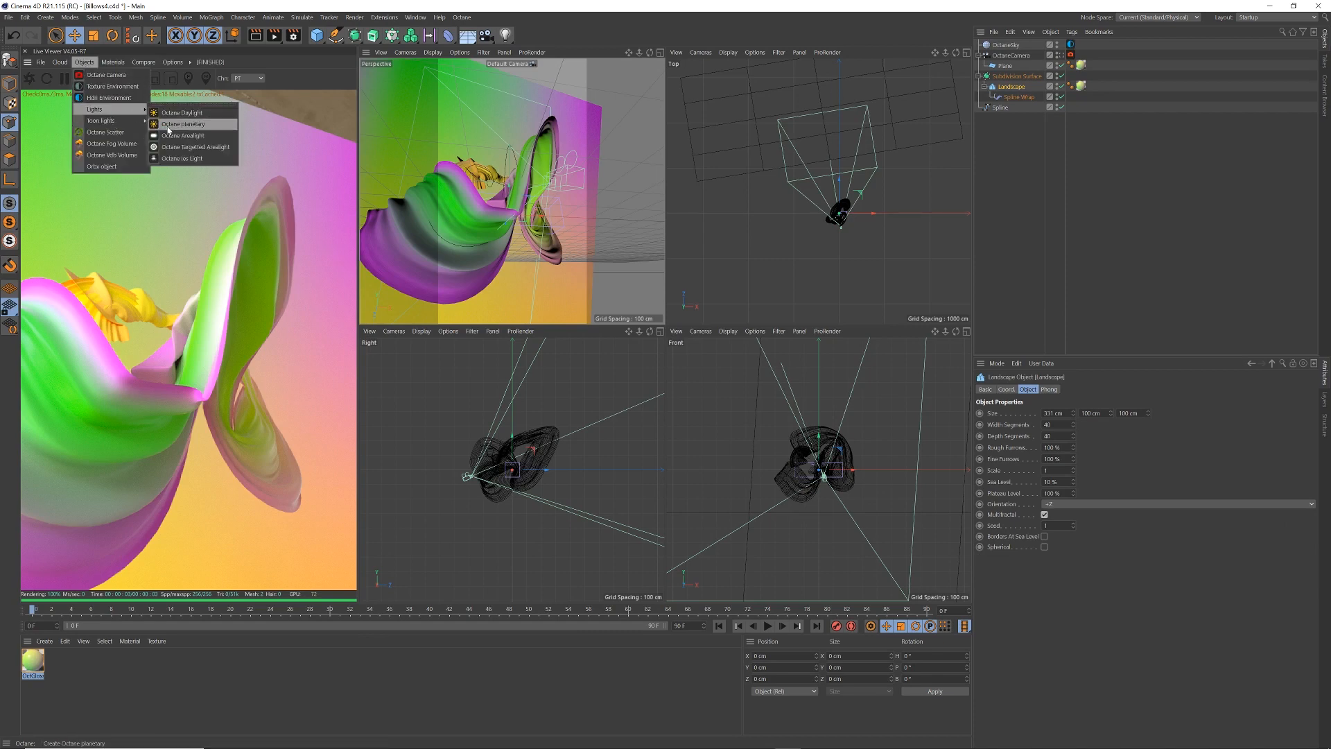
left_click(178, 148)
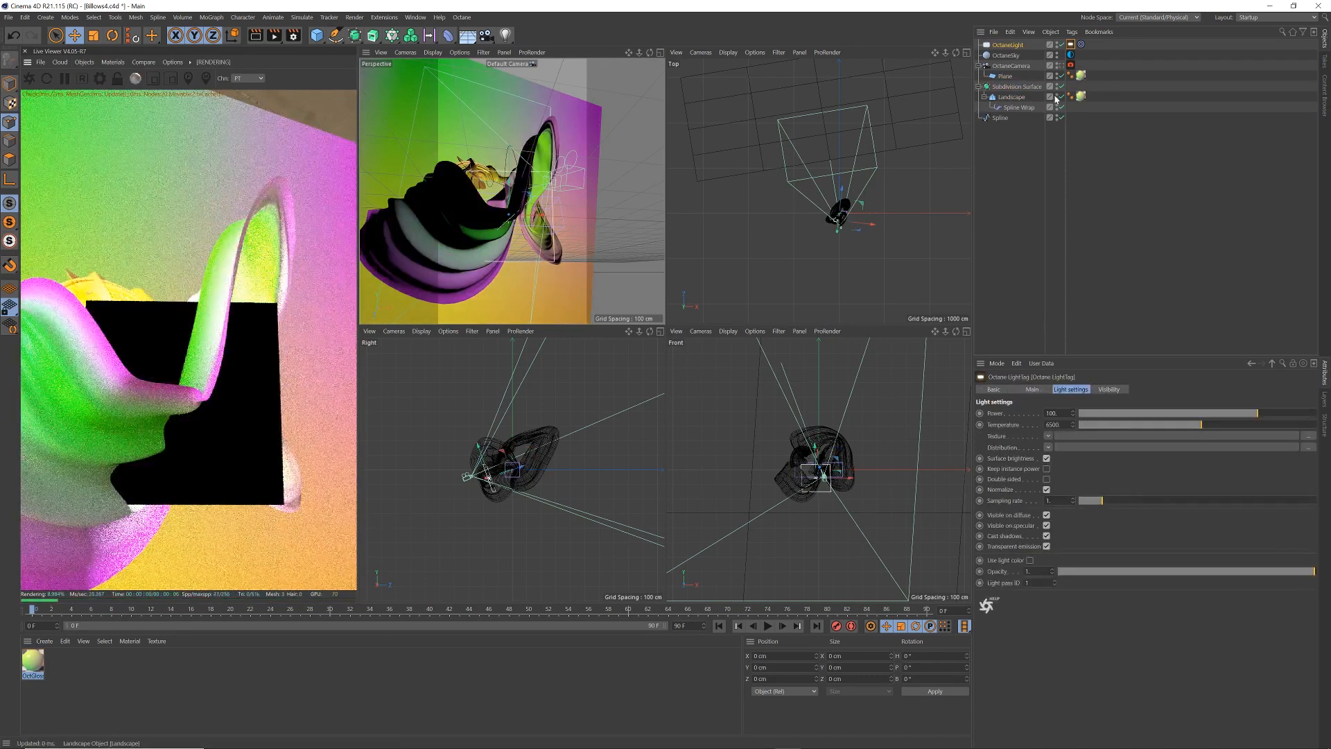
Step: Check the new light's target and move the light in the Top view to the far side of the form, away from the camera
left_click(1009, 45)
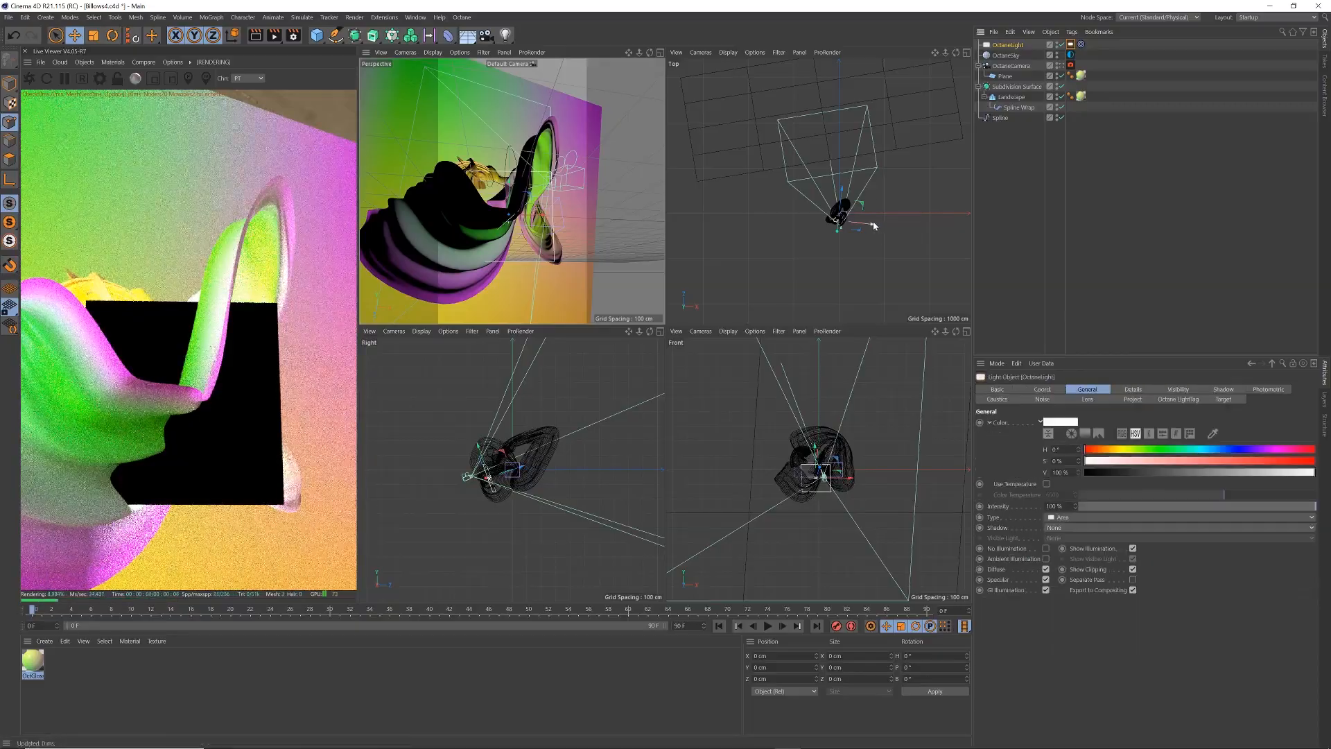
left_click_drag(872, 227, 920, 221)
scroll(899, 189, "up", 8)
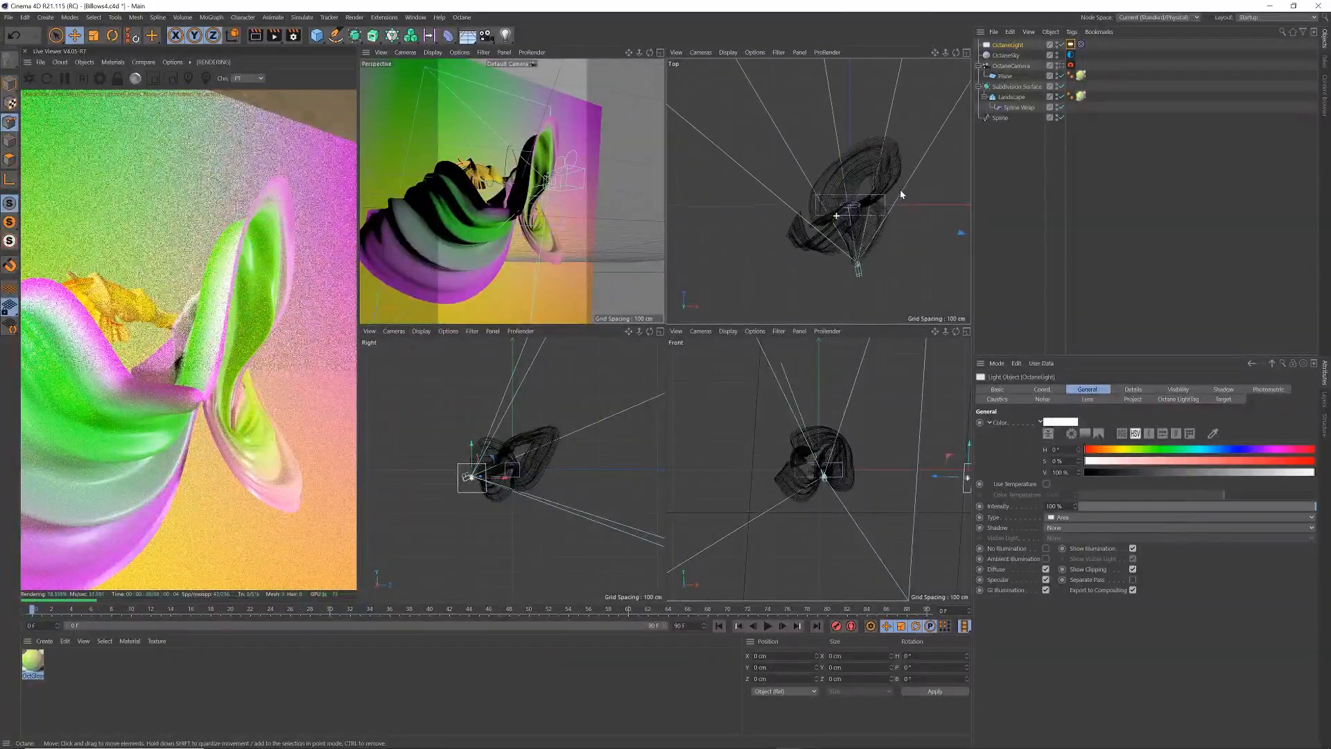
left_click(1082, 44)
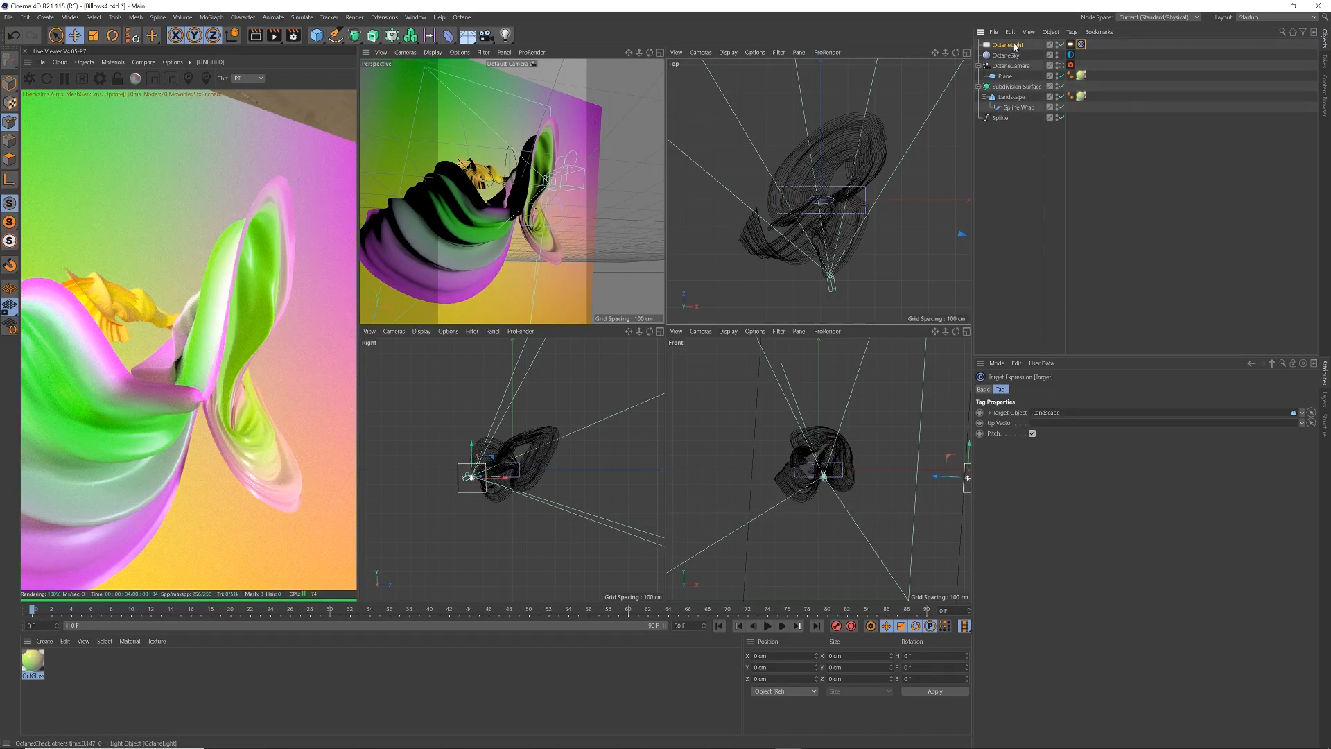
left_click(1007, 45)
scroll(907, 188, "down", 4)
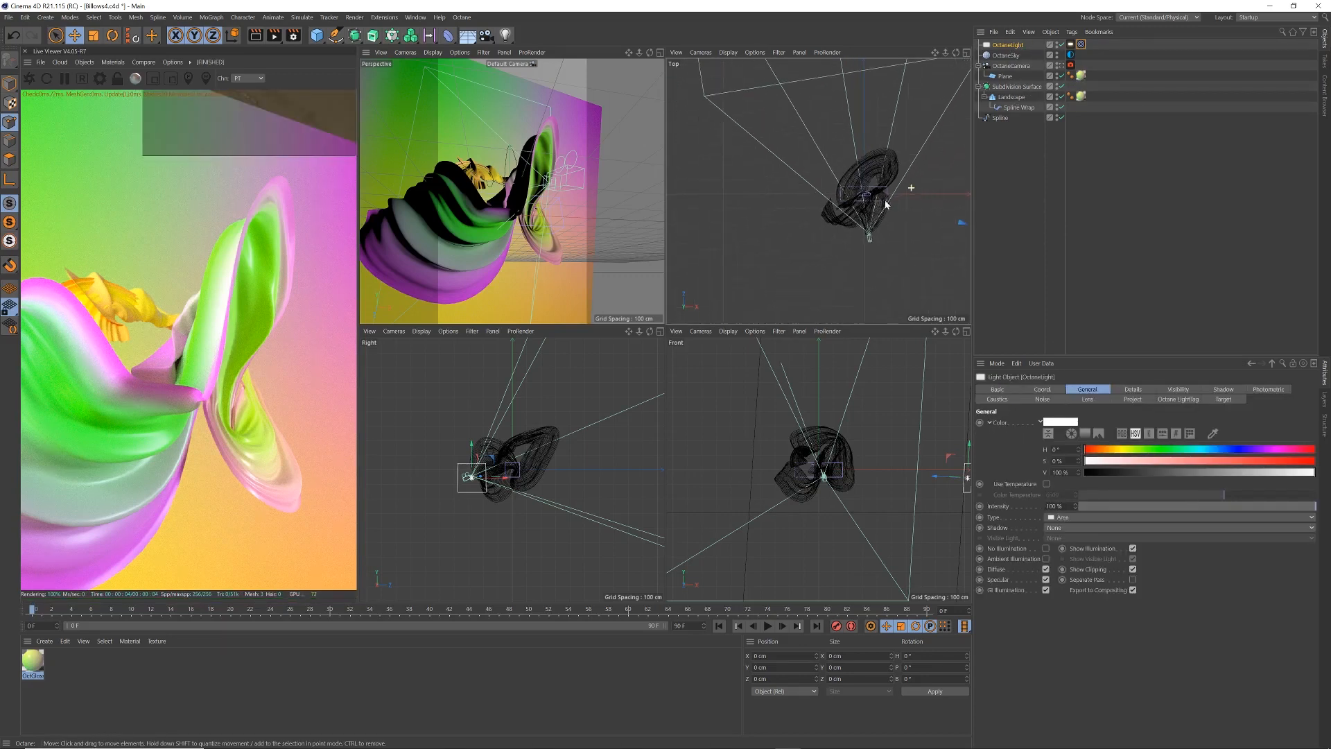
scroll(853, 217, "down", 2)
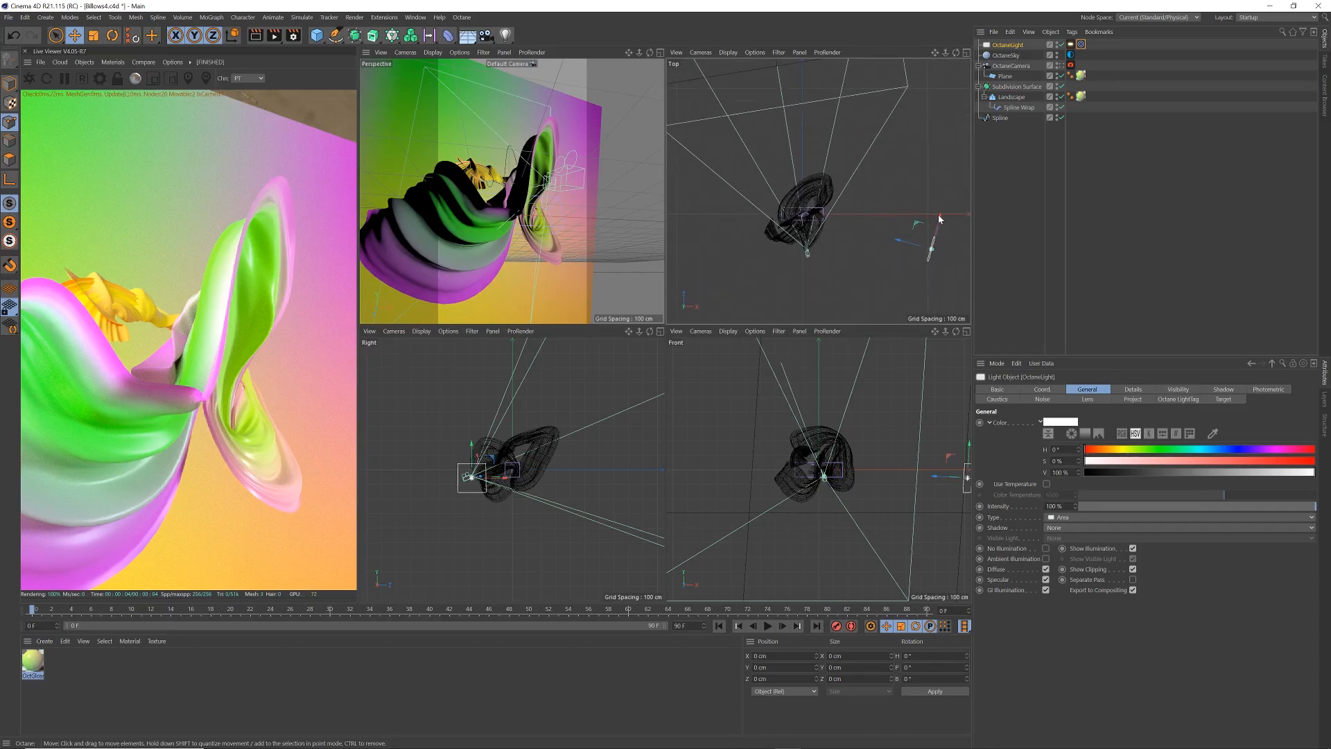
left_click_drag(931, 250, 907, 193)
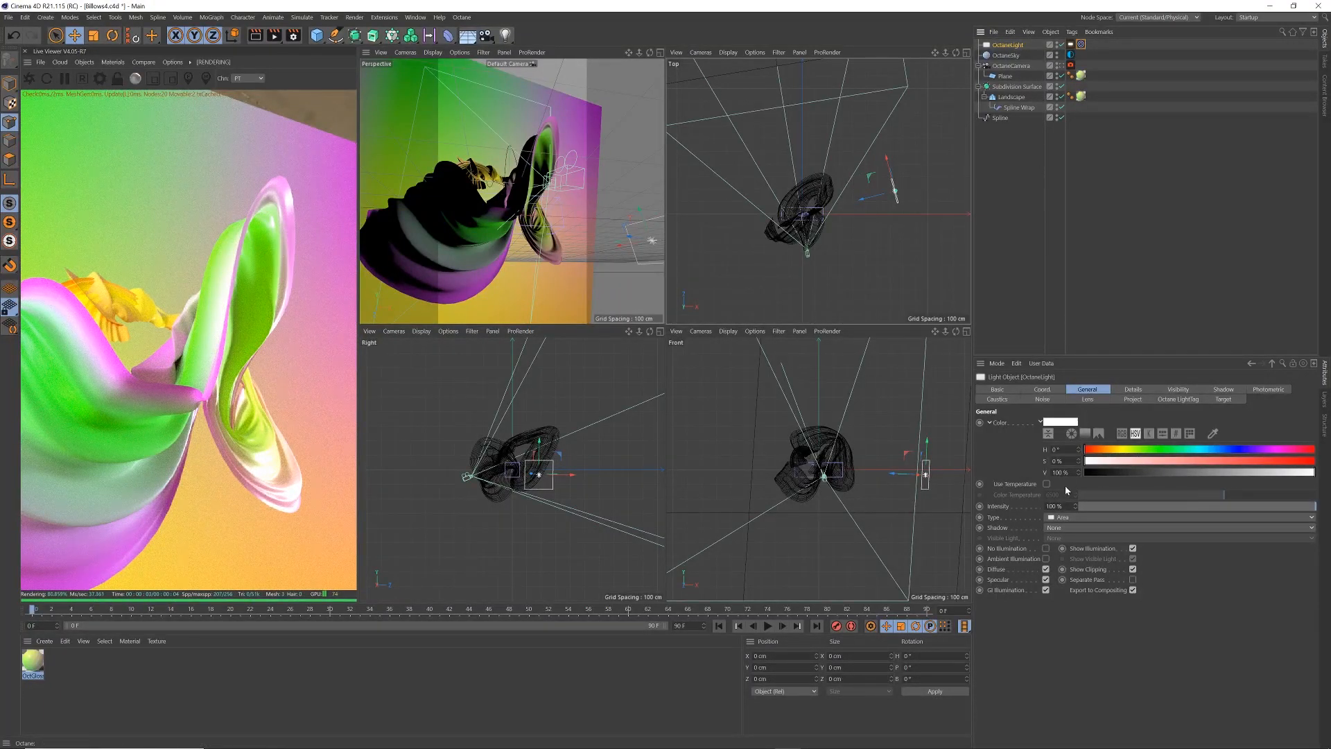
Step: Set the area light's blackbody temperature to 5800 in its Octane light settings
left_click(1172, 400)
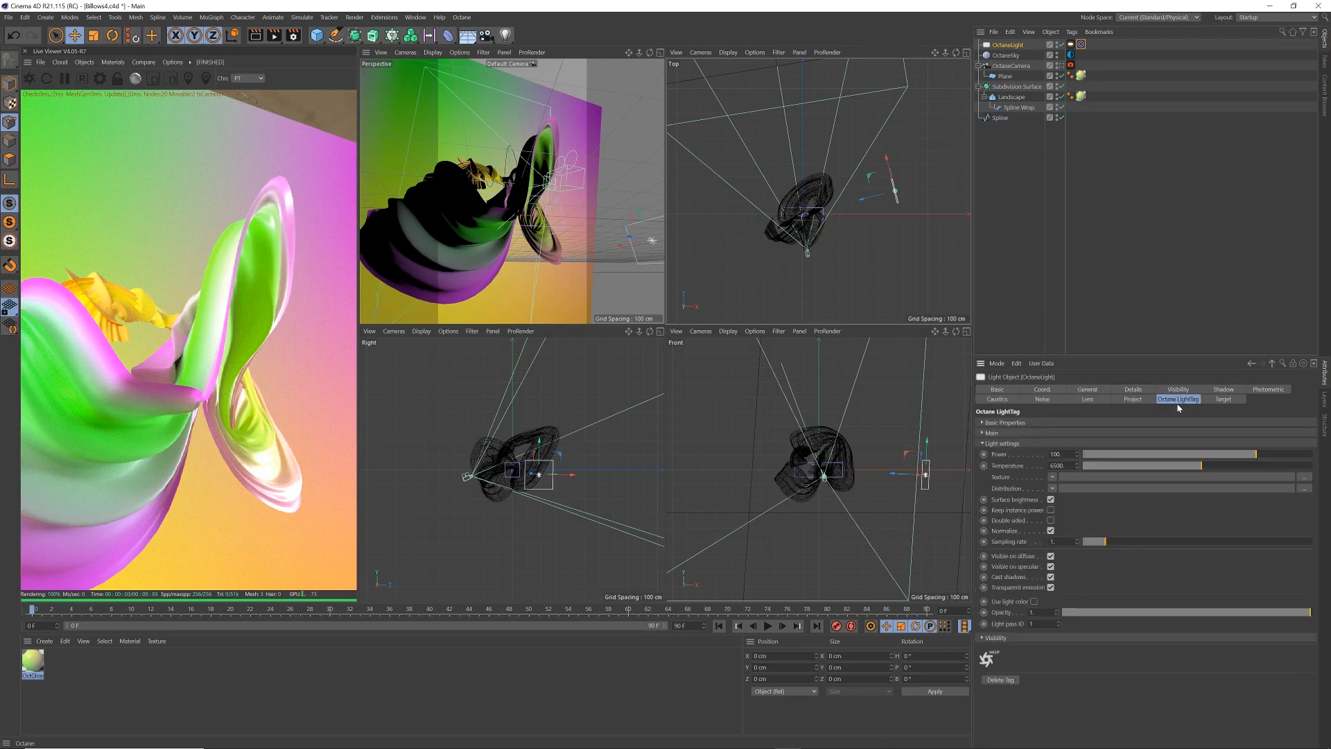
left_click(992, 433)
left_click(988, 448)
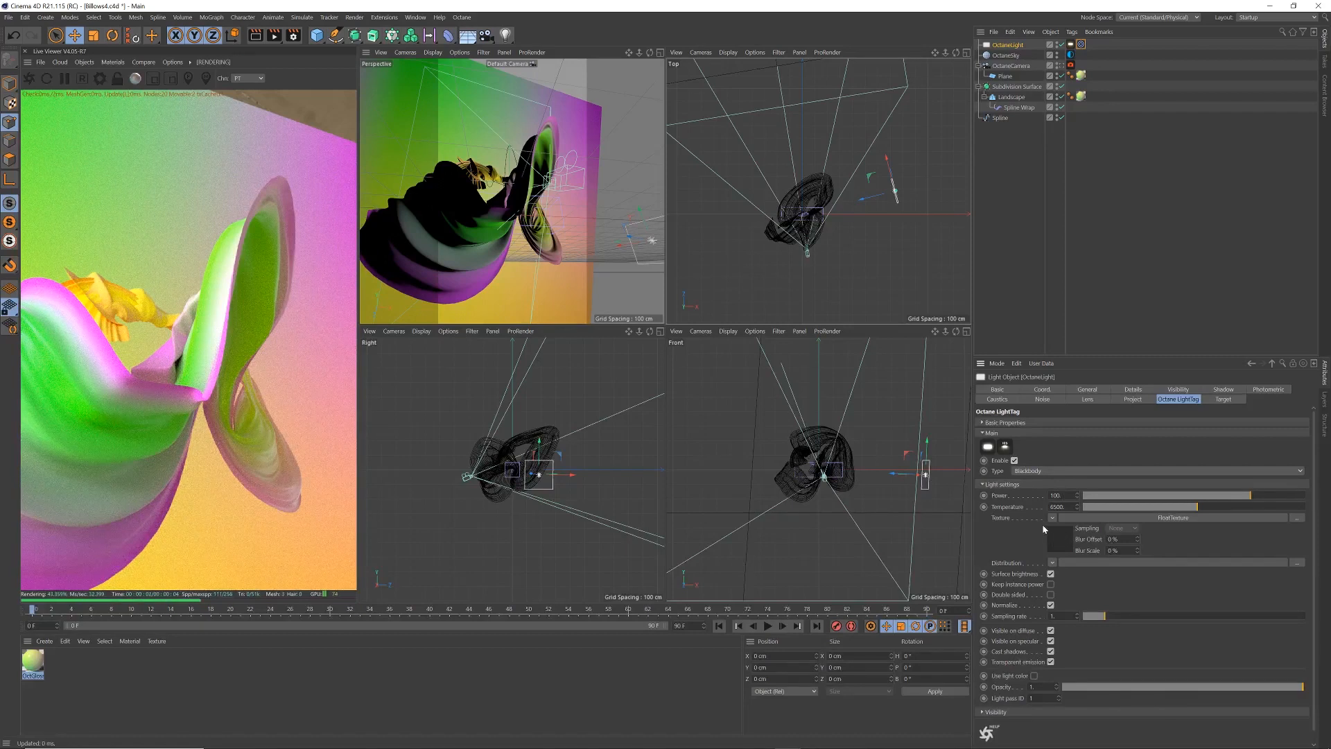
left_click_drag(1056, 507, 1046, 507)
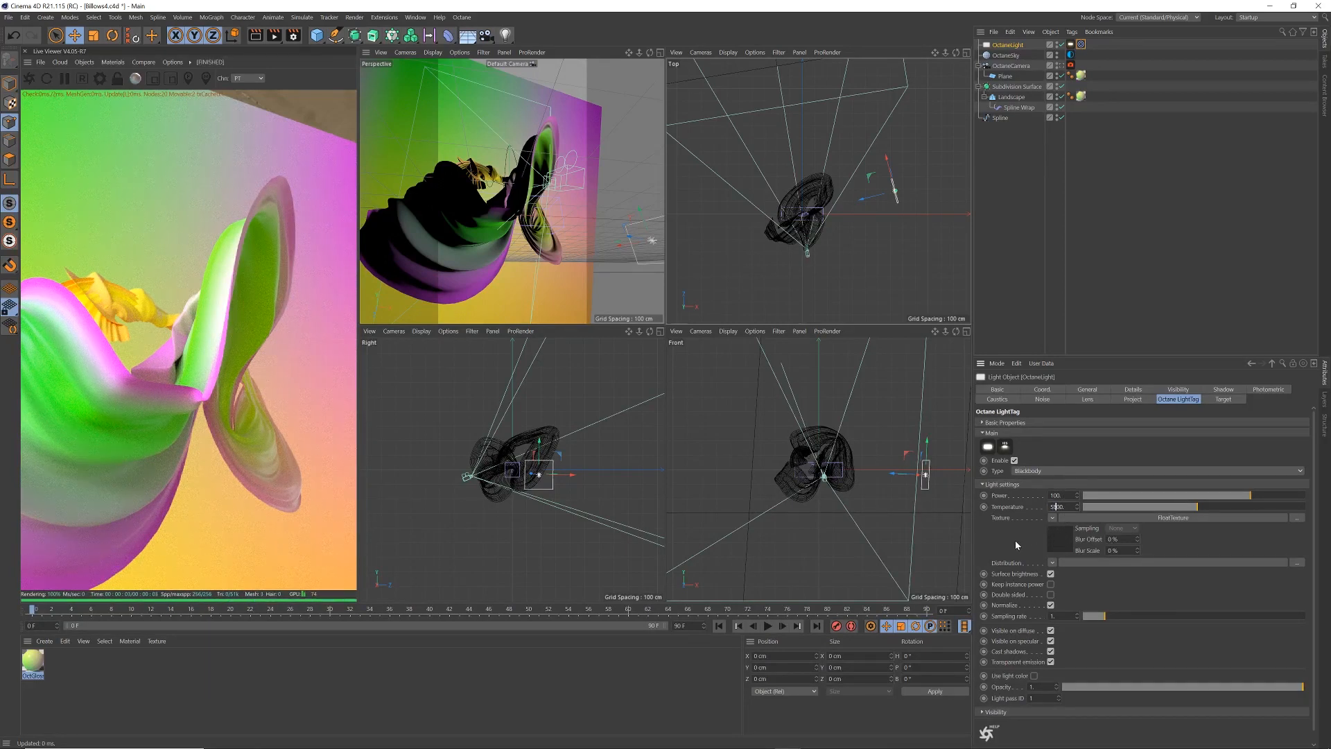
type("5")
key("Return")
Step: Look through the OctaneCamera, reframe the form, and set the HDRI environment's power to 0
left_click(1060, 66)
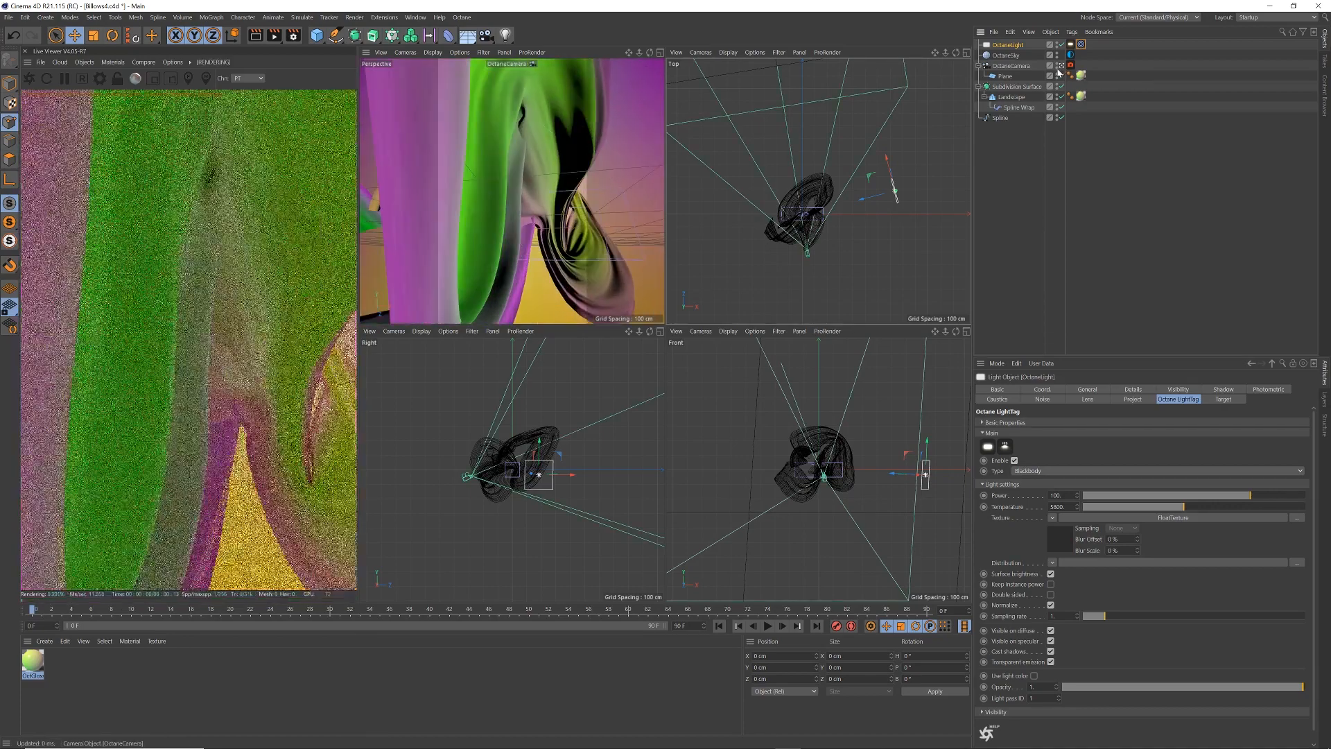
left_click_drag(625, 188, 548, 217, "alt")
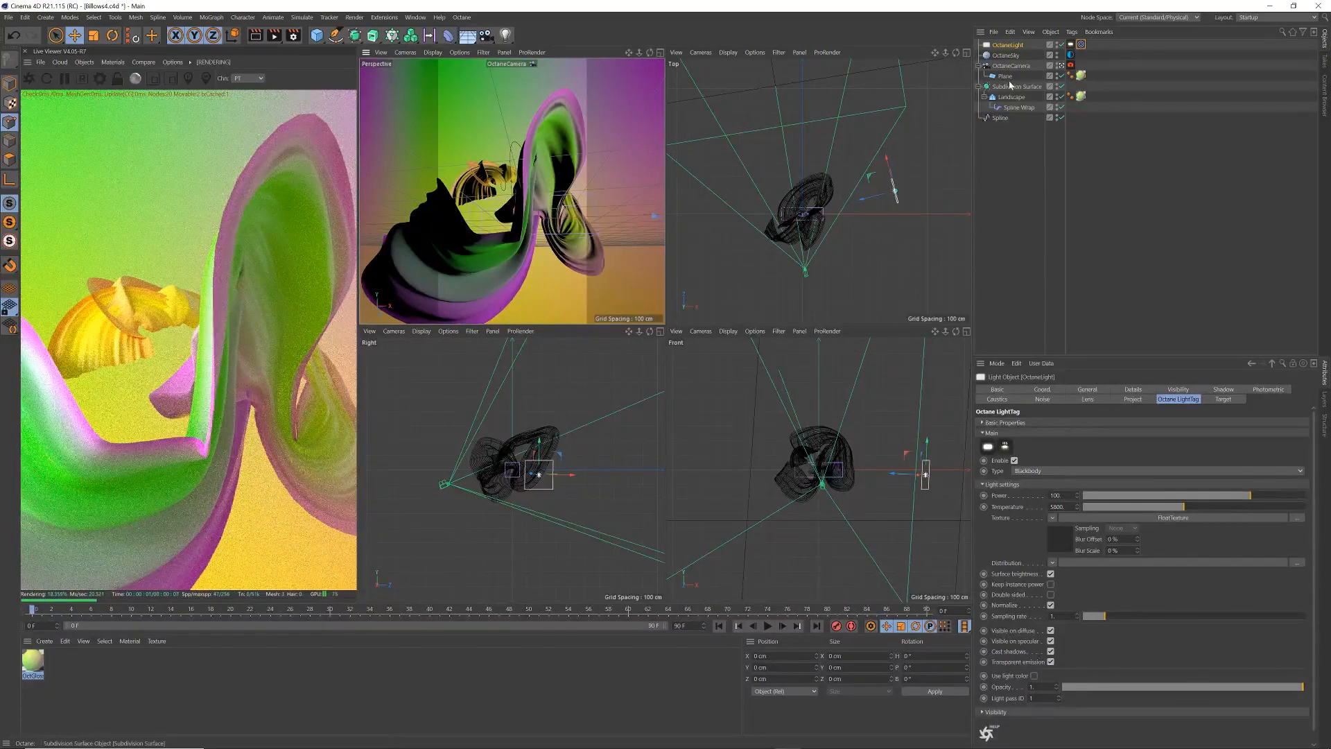
left_click(1070, 55)
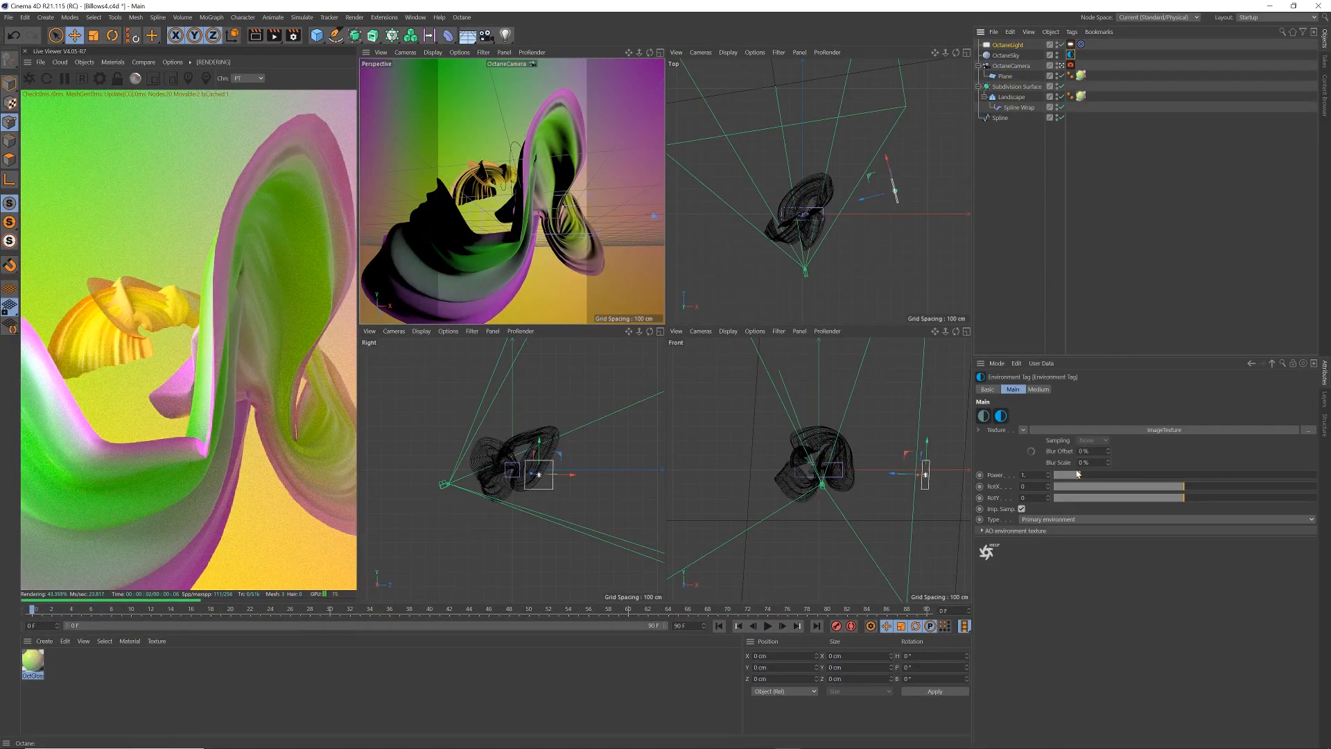
left_click_drag(1080, 475, 1014, 480)
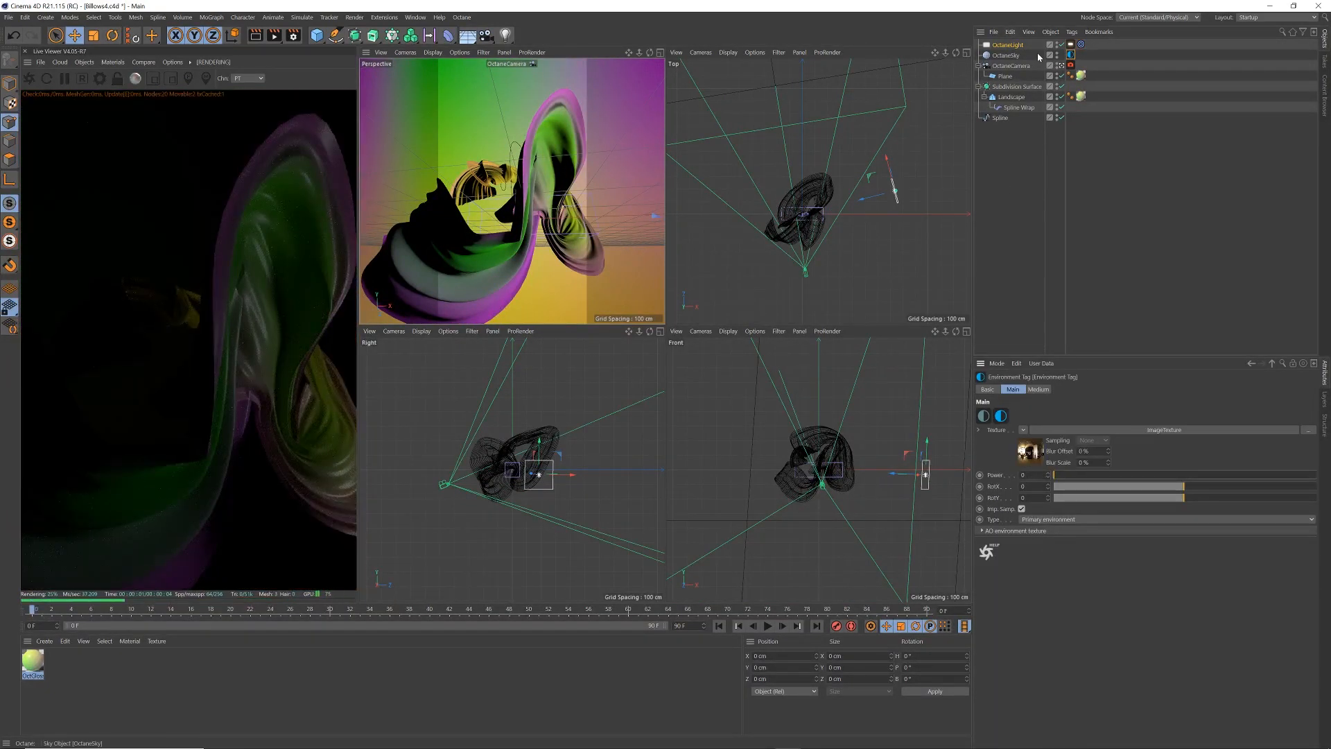
Step: Enlarge the area light and reposition it beside and slightly above the form, and restore the HDRI environment's power to 1
left_click(1013, 45)
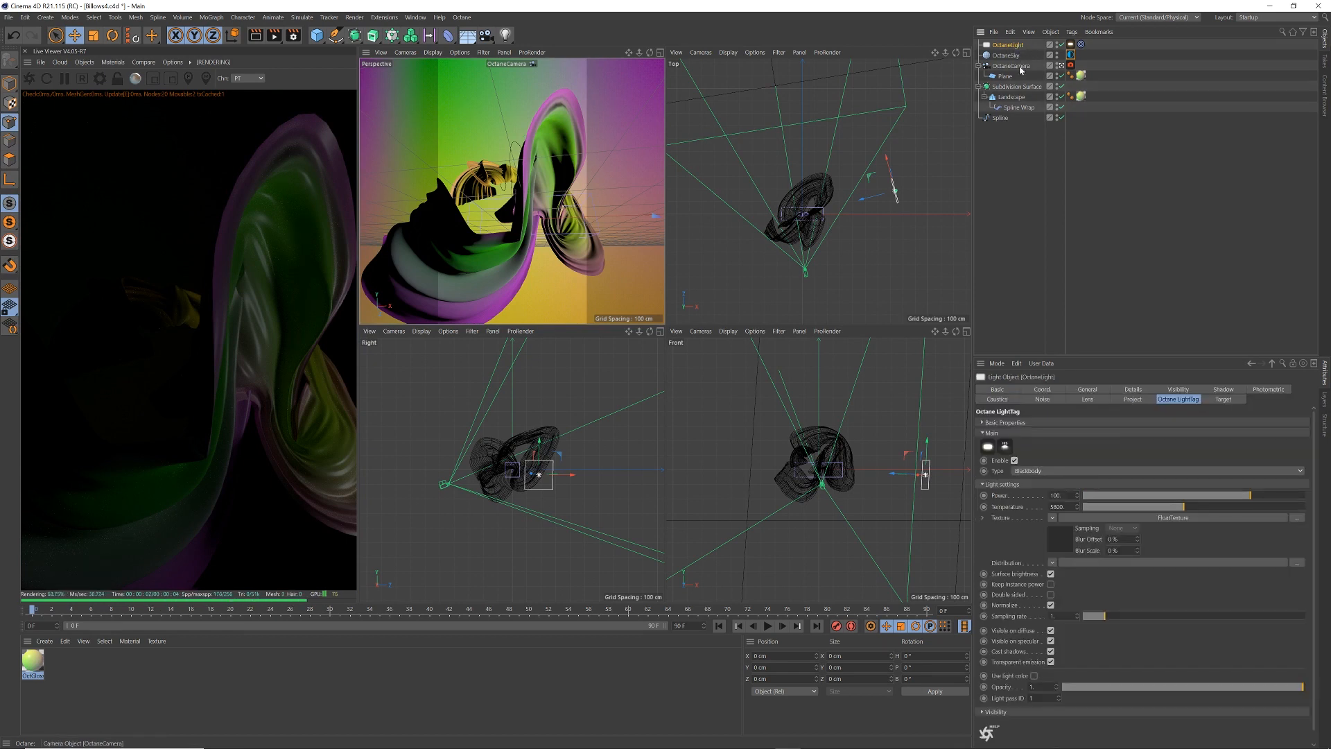
left_click_drag(888, 161, 979, 55)
key("t")
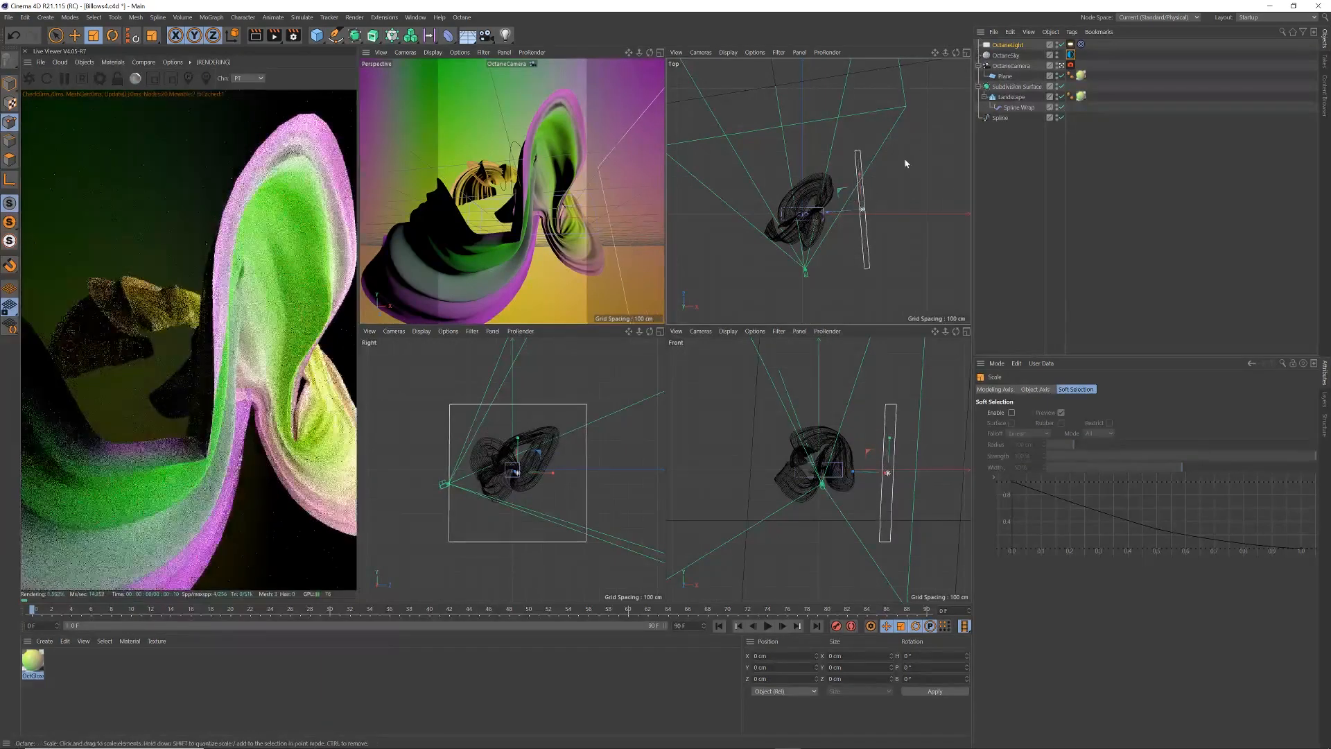
key("e")
left_click_drag(837, 214, 911, 217)
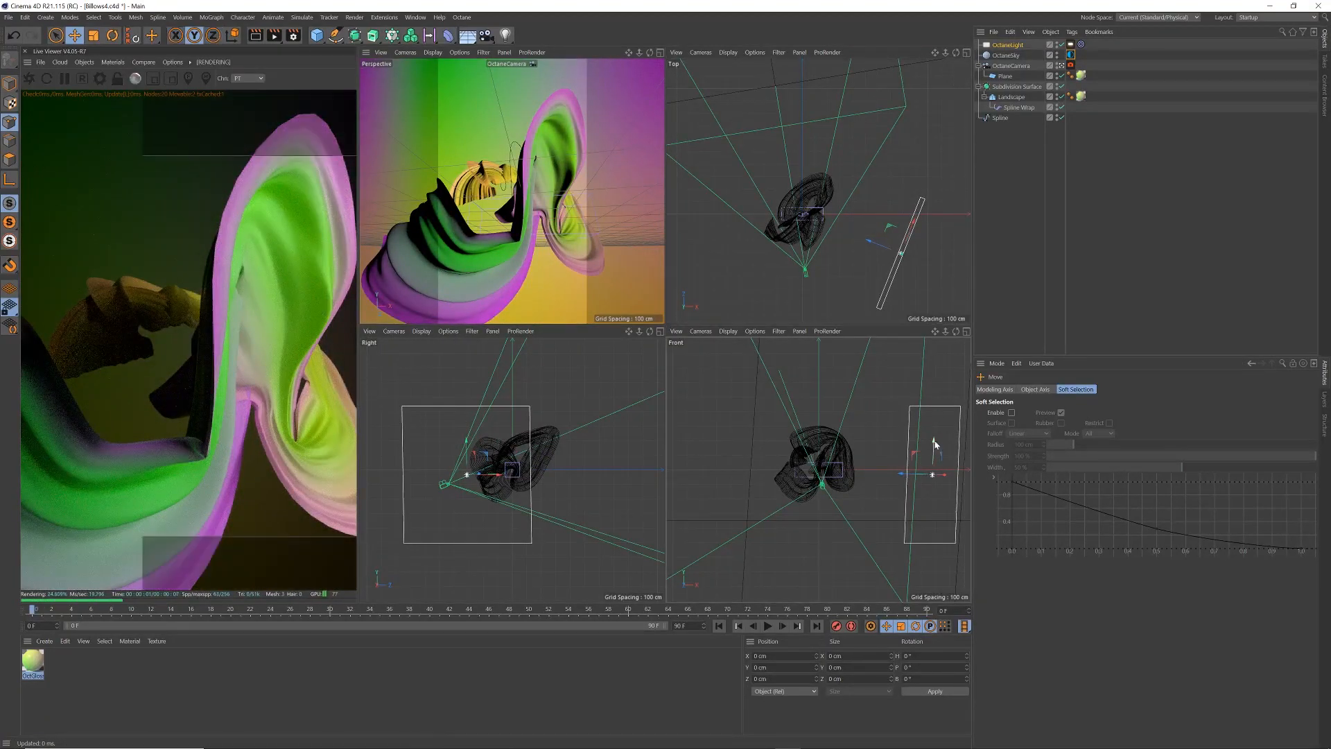
mouse_move(931, 447)
left_mouse_down()
mouse_move(929, 369)
mouse_move(933, 449)
left_mouse_up()
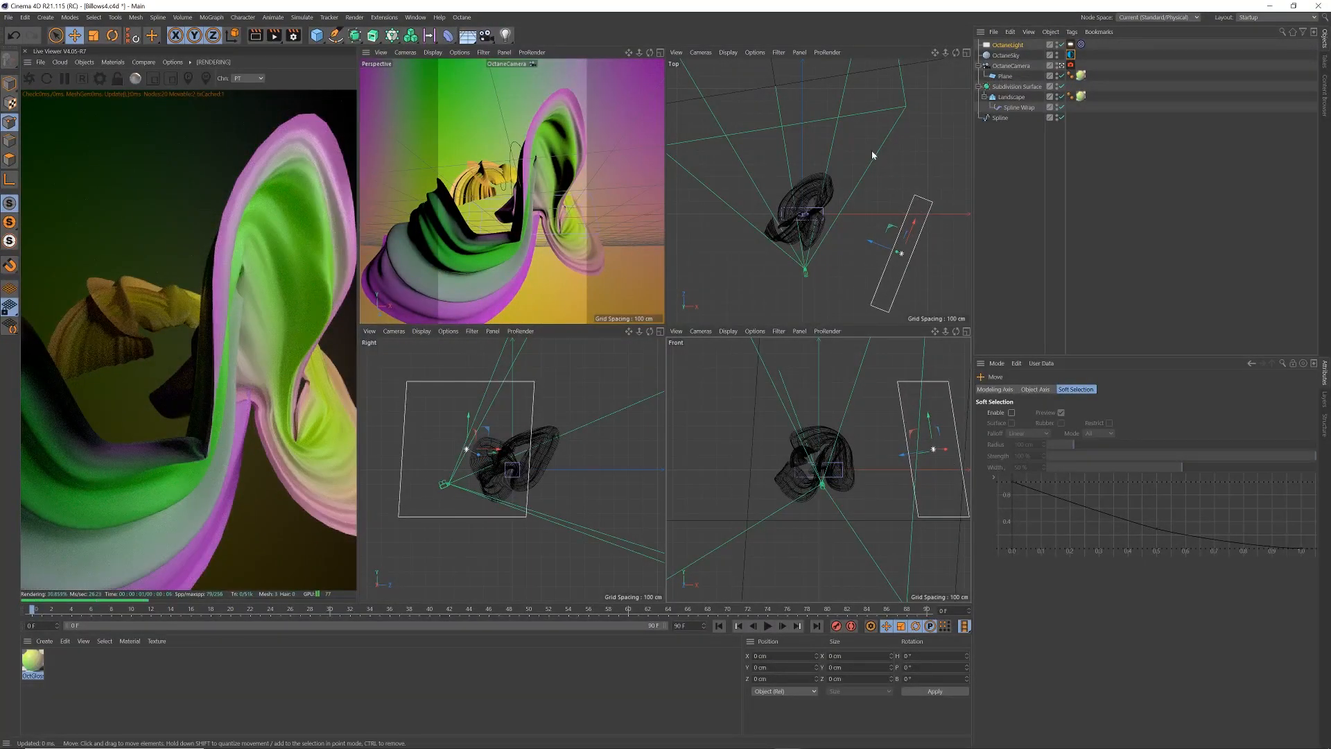
left_click(1071, 54)
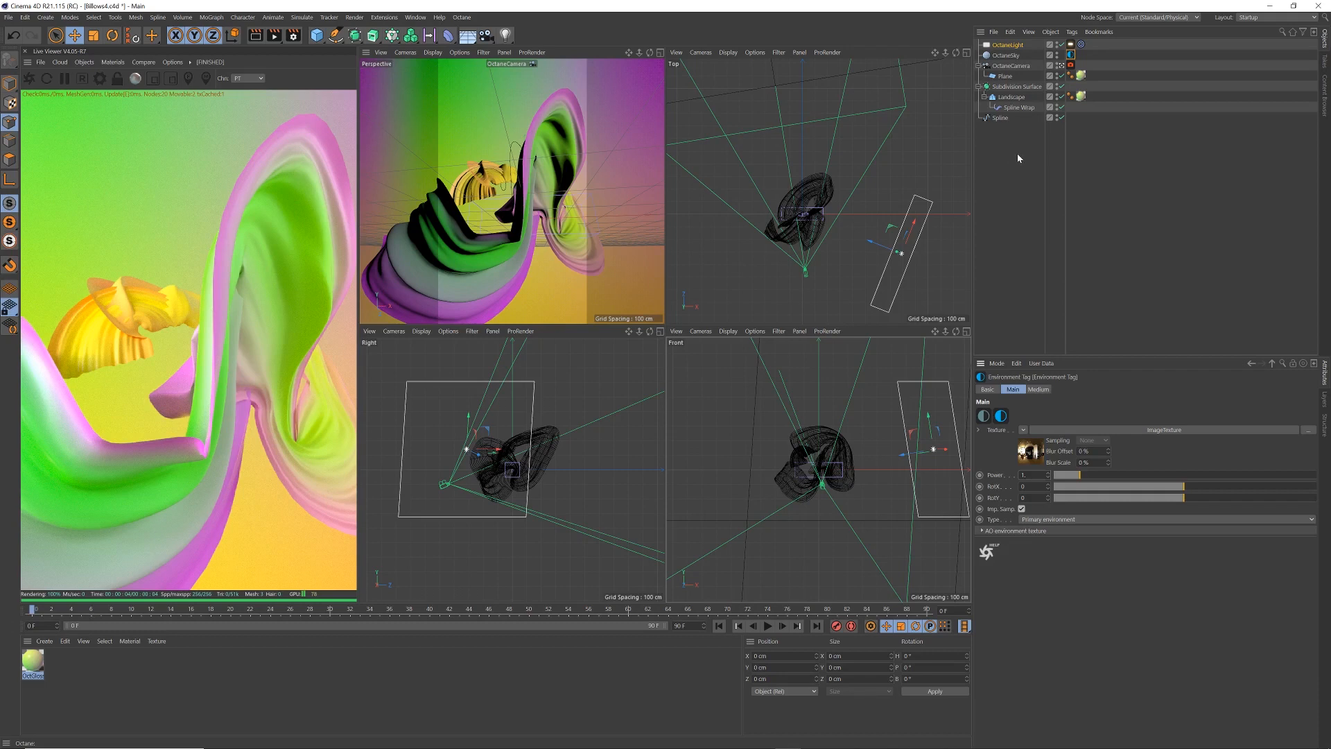
Step: Orbit the OctaneCamera to a new side angle, set its focal length to Tele (135 mm), and pull it back to frame the form
left_click(1035, 67)
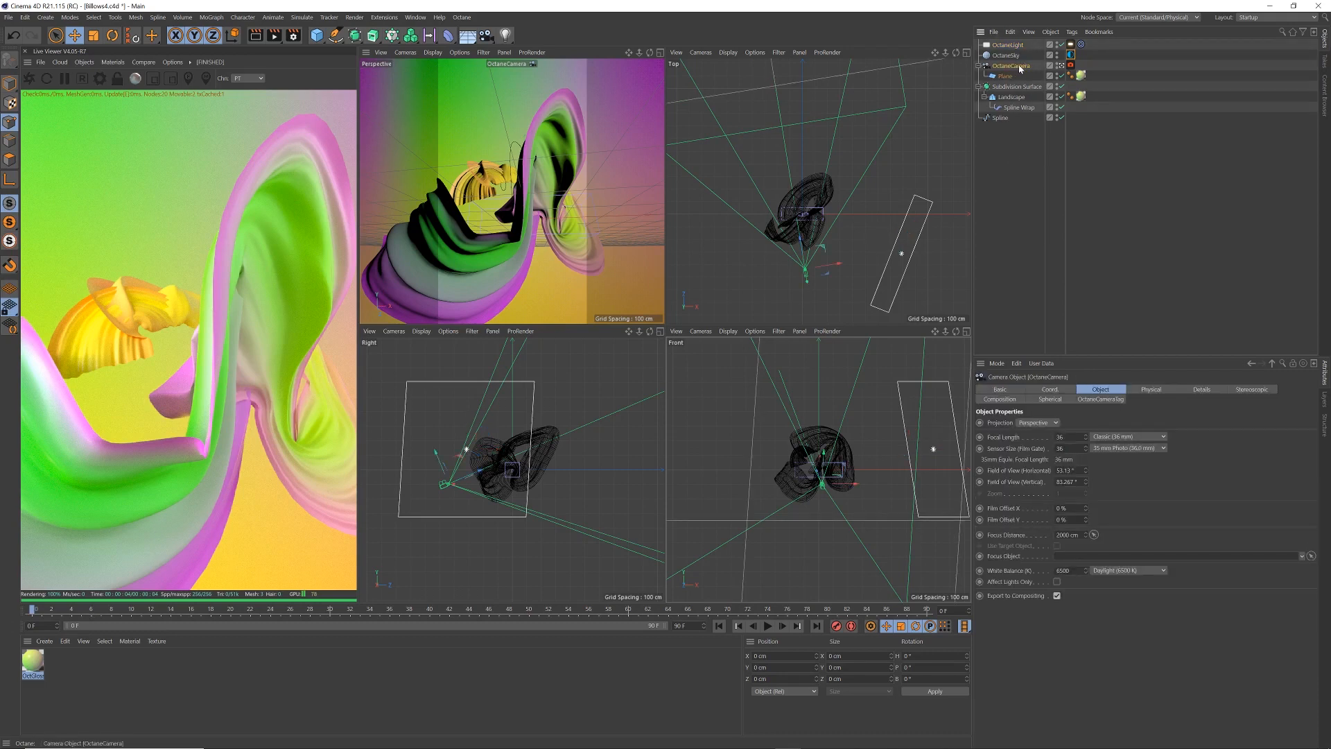
mouse_move(555, 206)
left_mouse_down("alt")
mouse_move(447, 235)
mouse_move(552, 205)
mouse_move(567, 225)
left_mouse_up("alt")
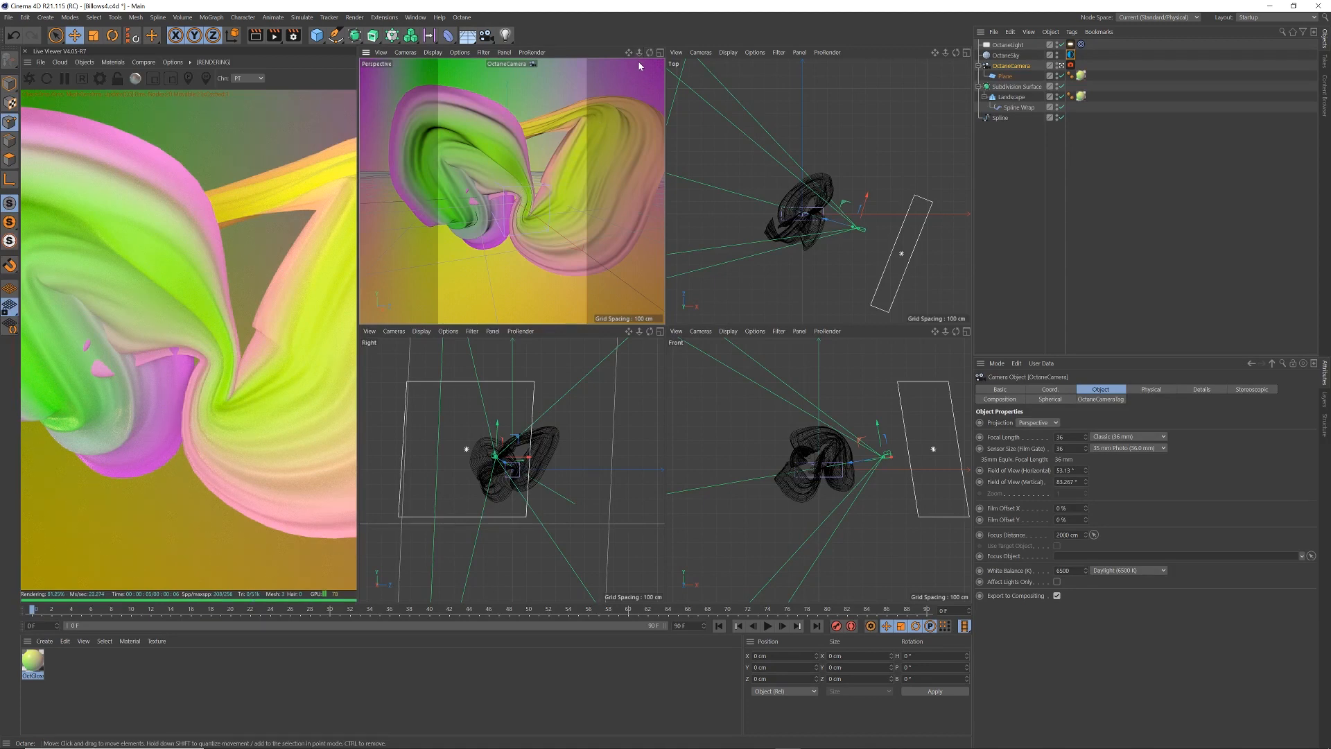
left_click(1114, 439)
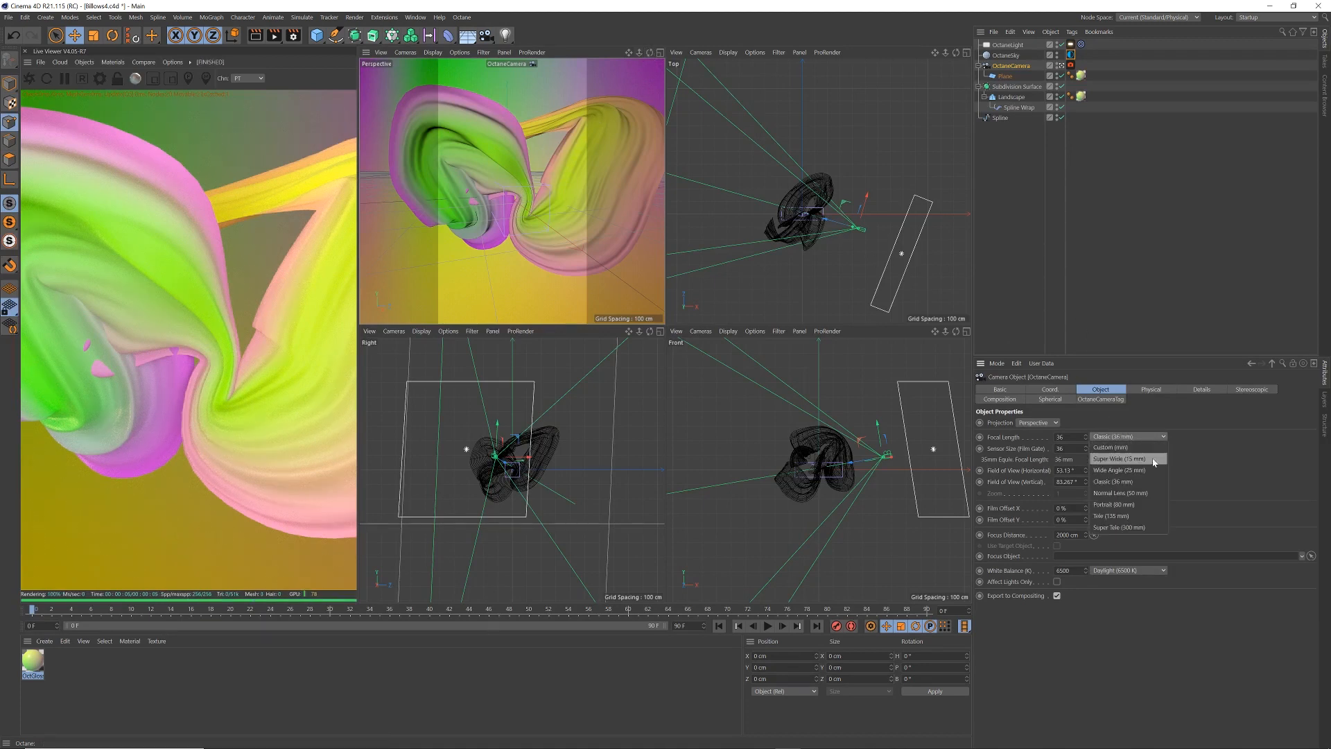
left_click(1145, 521)
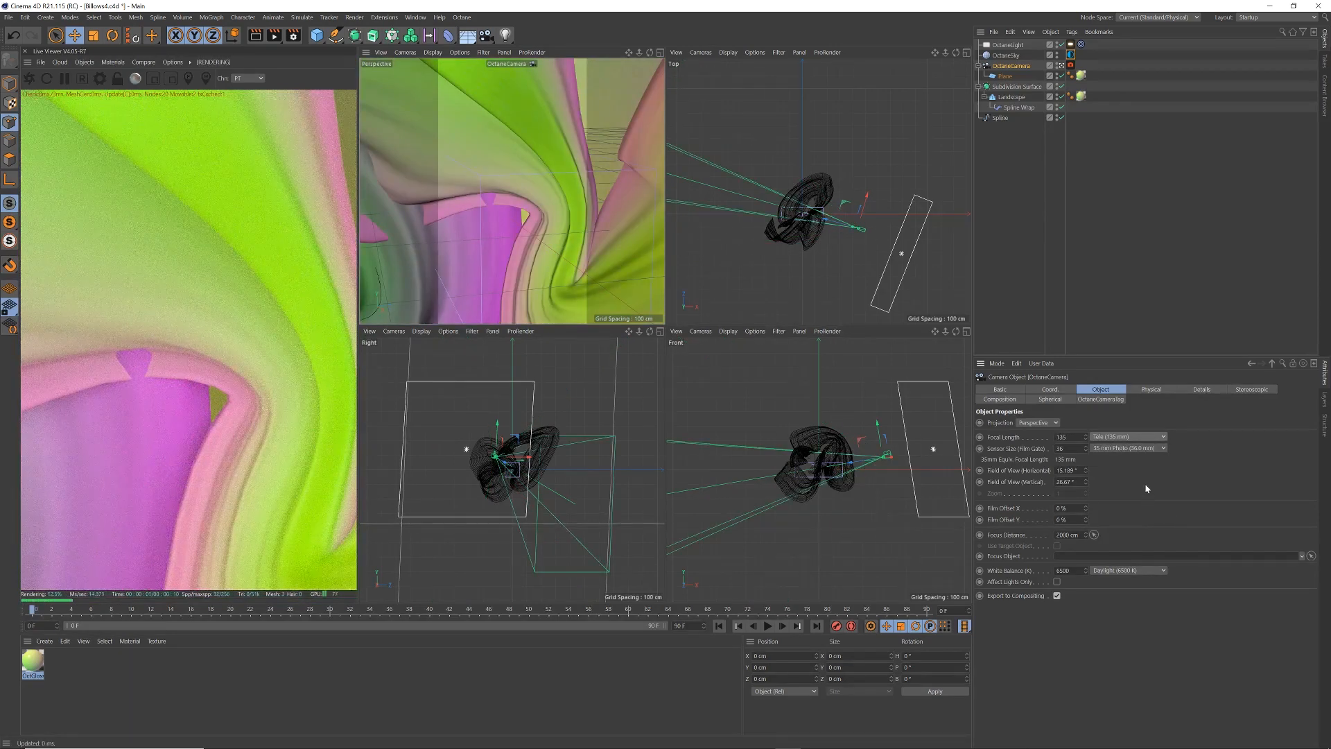
left_click_drag(639, 53, 639, 125)
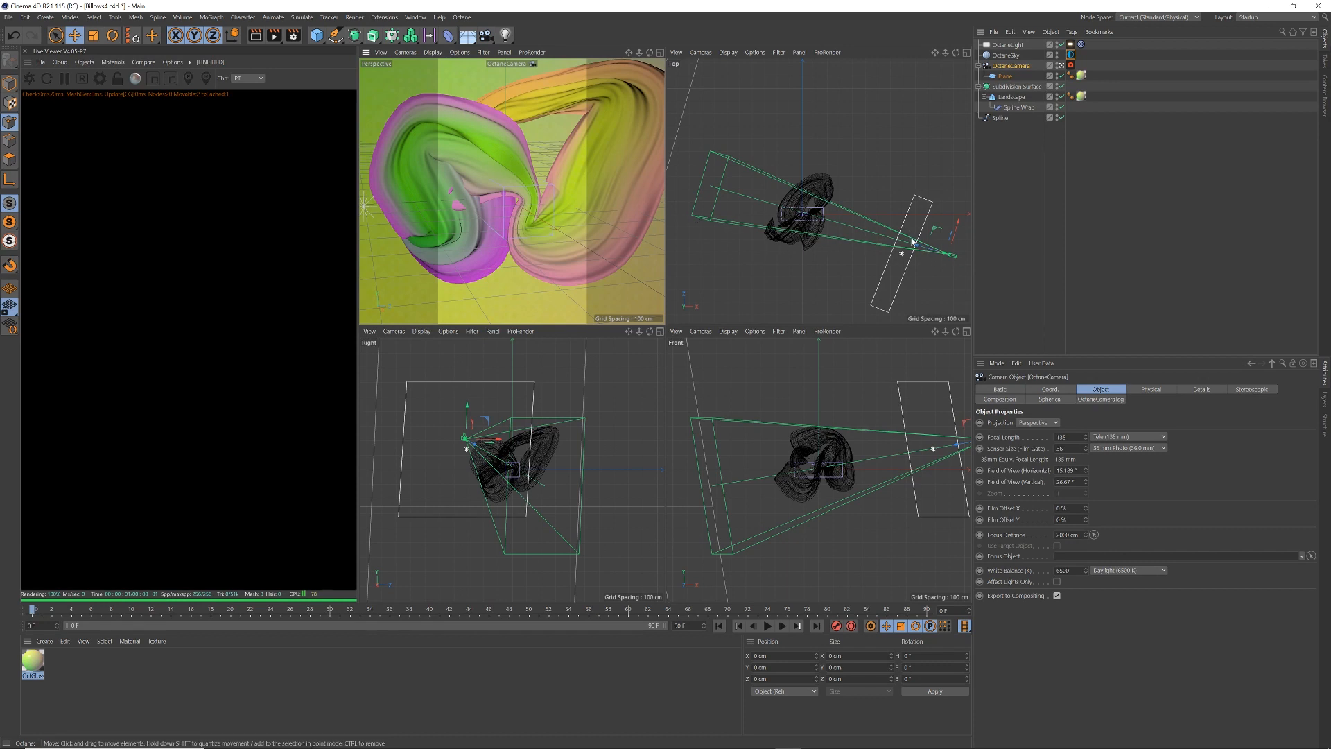
Step: Disable camera visibility for the OctaneLight
left_click(1022, 45)
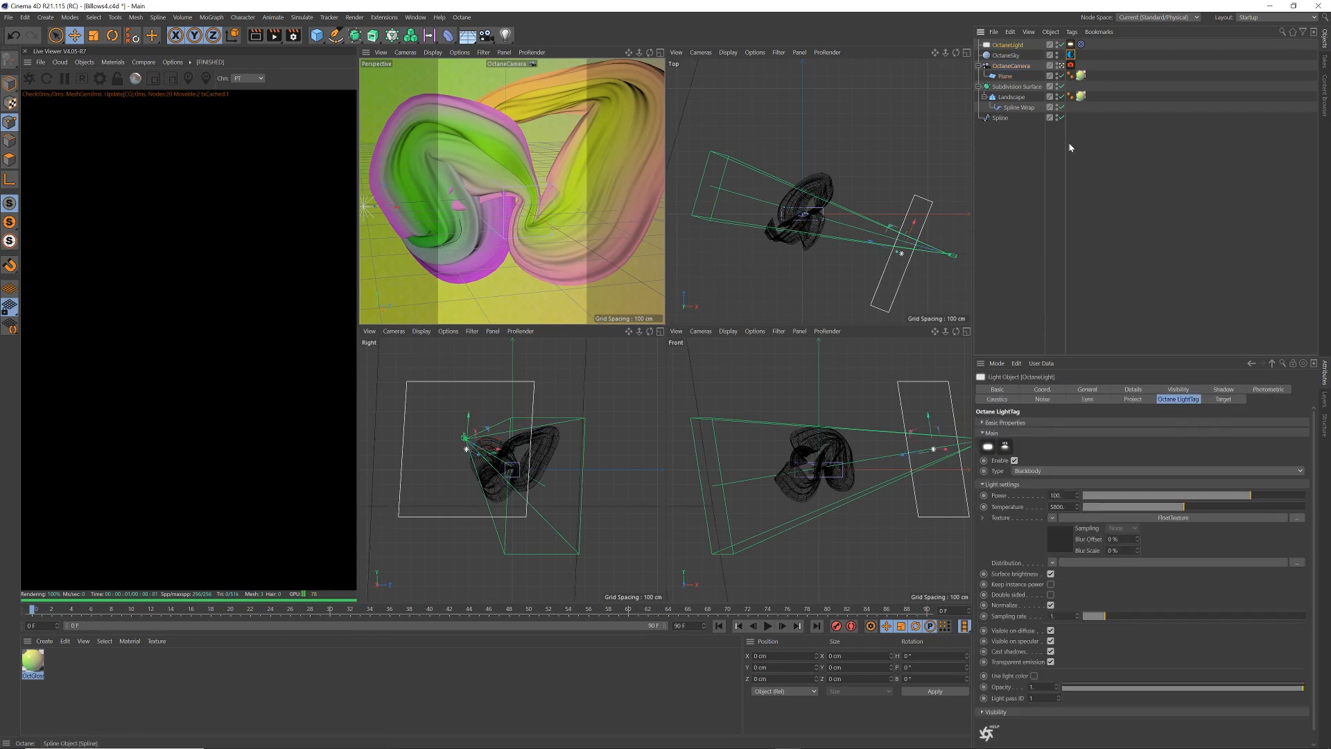
left_click(1058, 712)
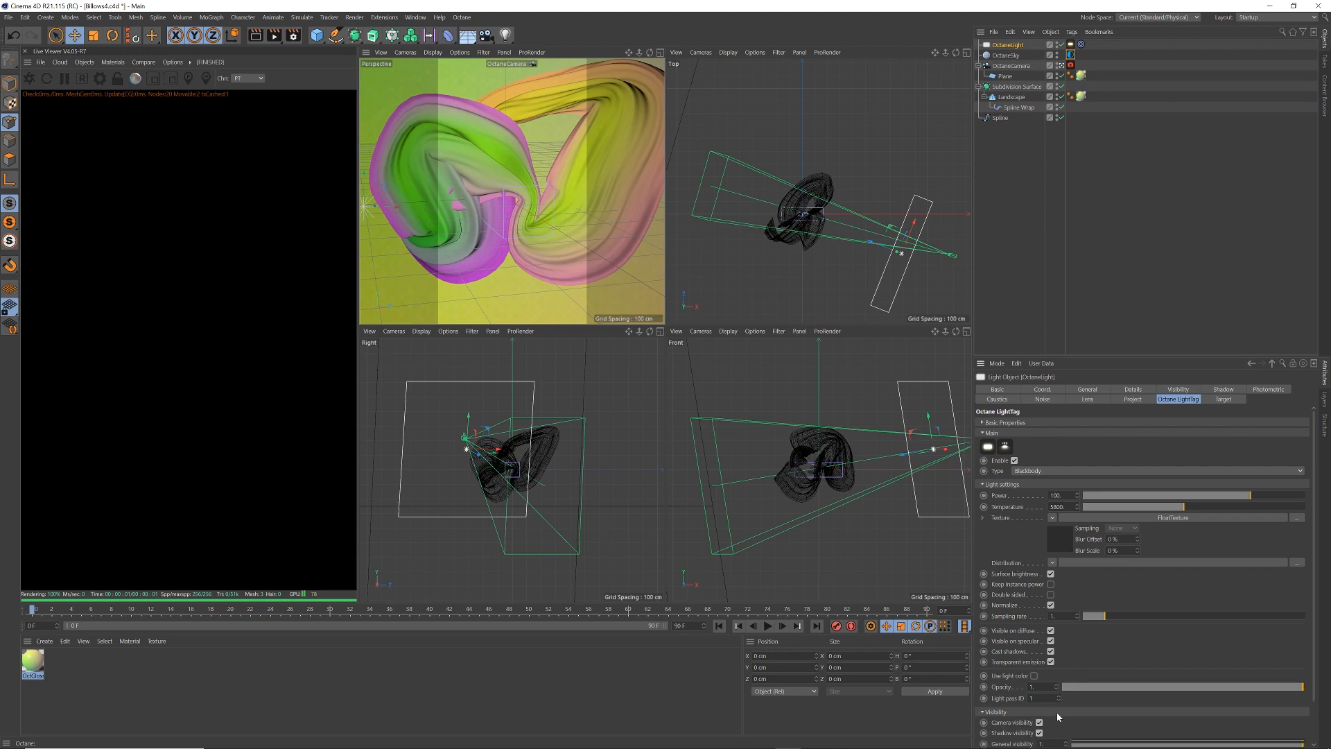
left_click(1039, 722)
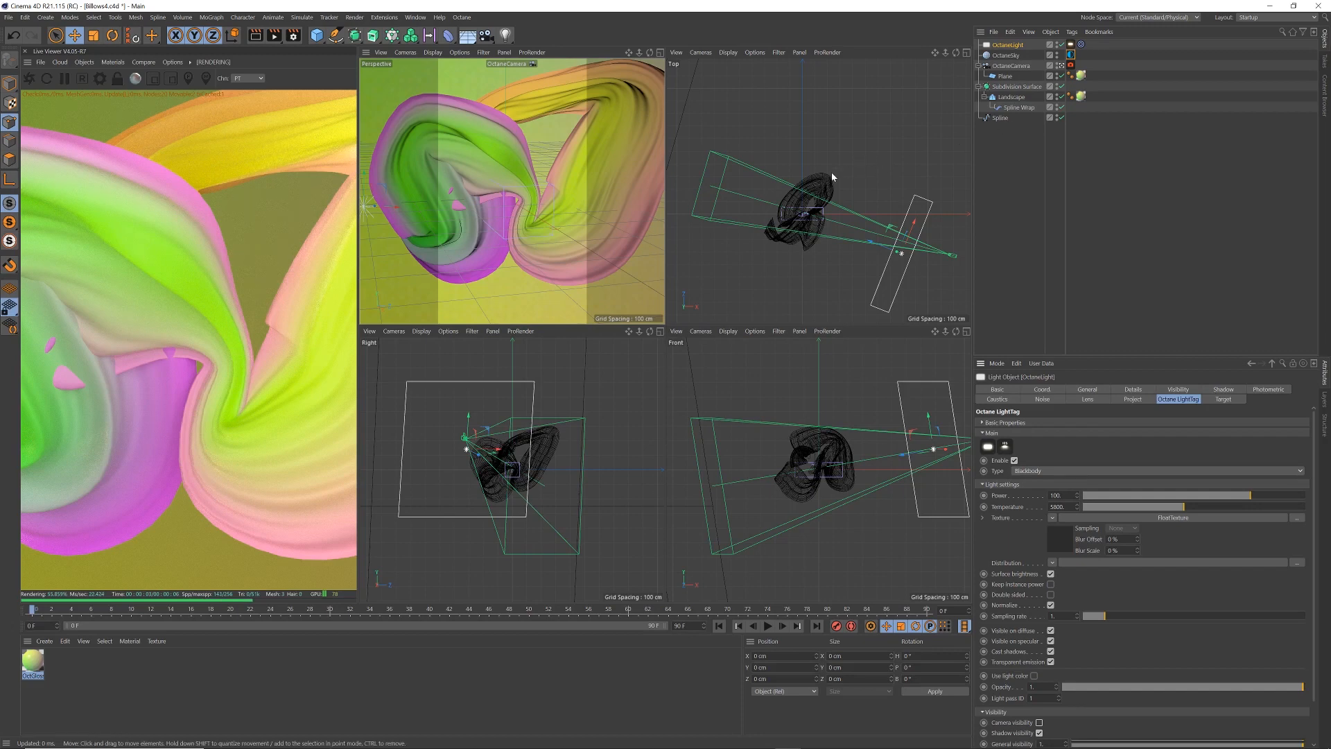
Step: Pick the camera's focus point near the central fold in the Live Viewer render
left_click(188, 80)
left_click(216, 309)
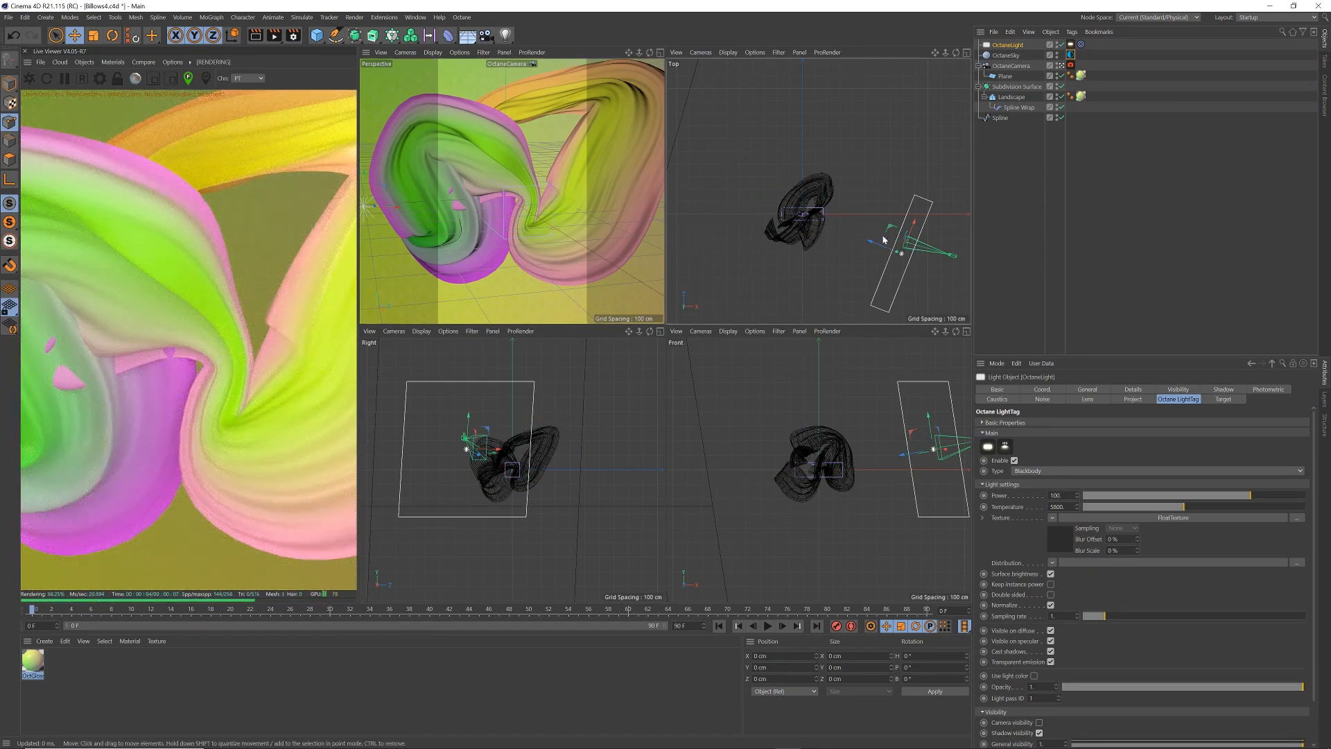
middle_click_drag(888, 240, 864, 224, "alt")
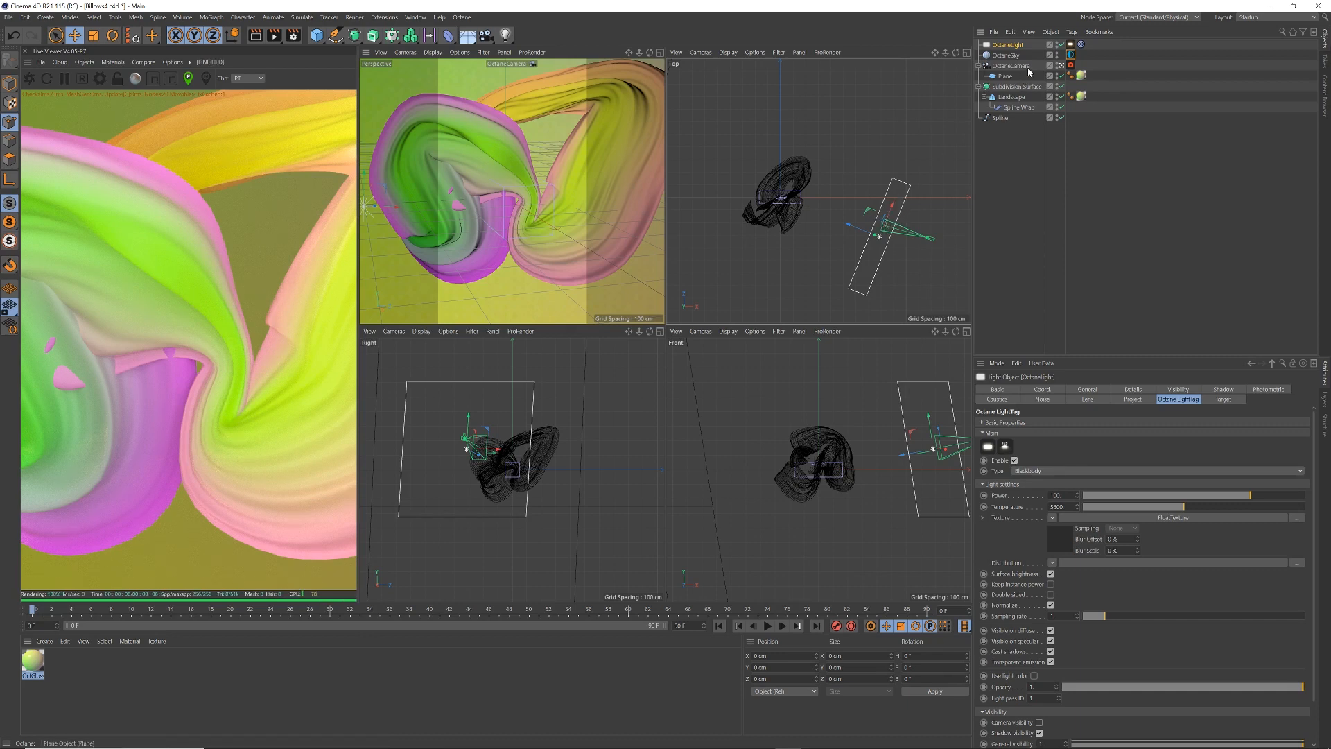
Step: Compare the render with the area light disabled and enabled
left_click(1062, 47)
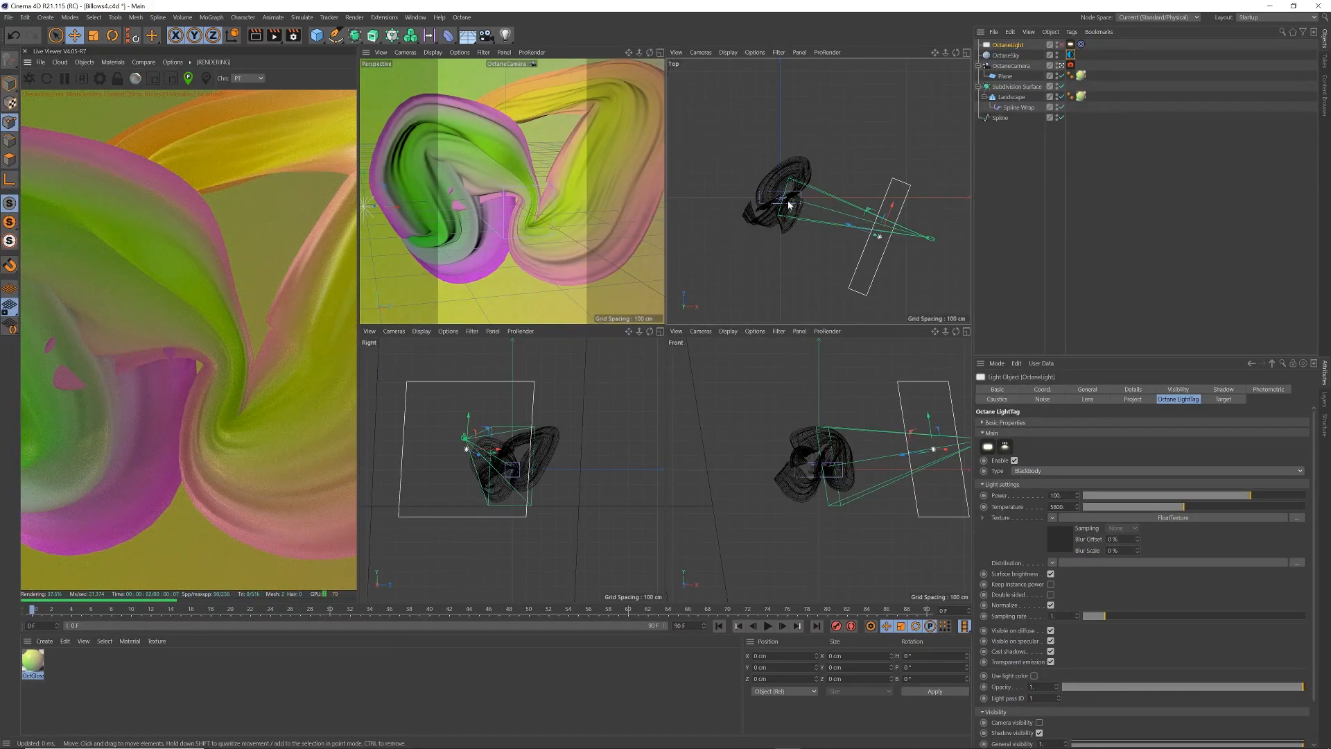
left_click(1061, 45)
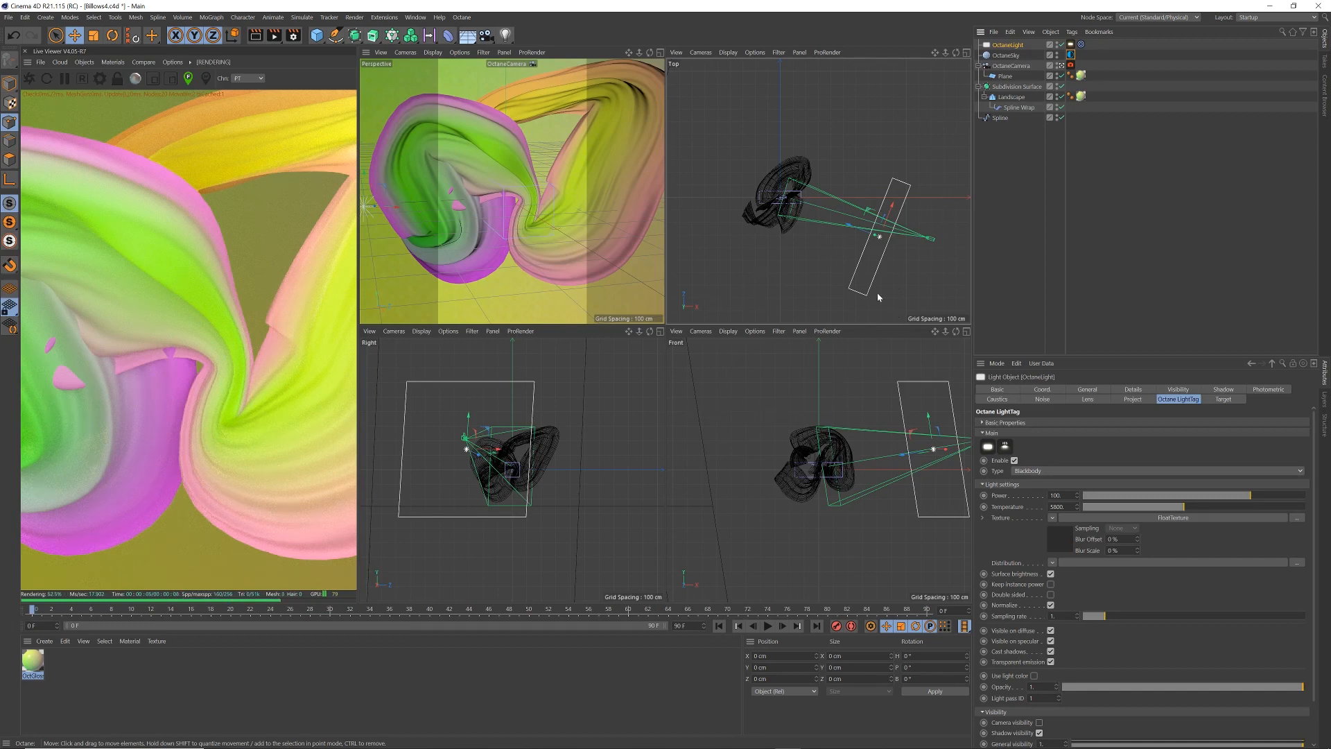
Step: Move a spline point near the centre of the form in the enlarged Front view to reshape the ribbon
left_click(1000, 118)
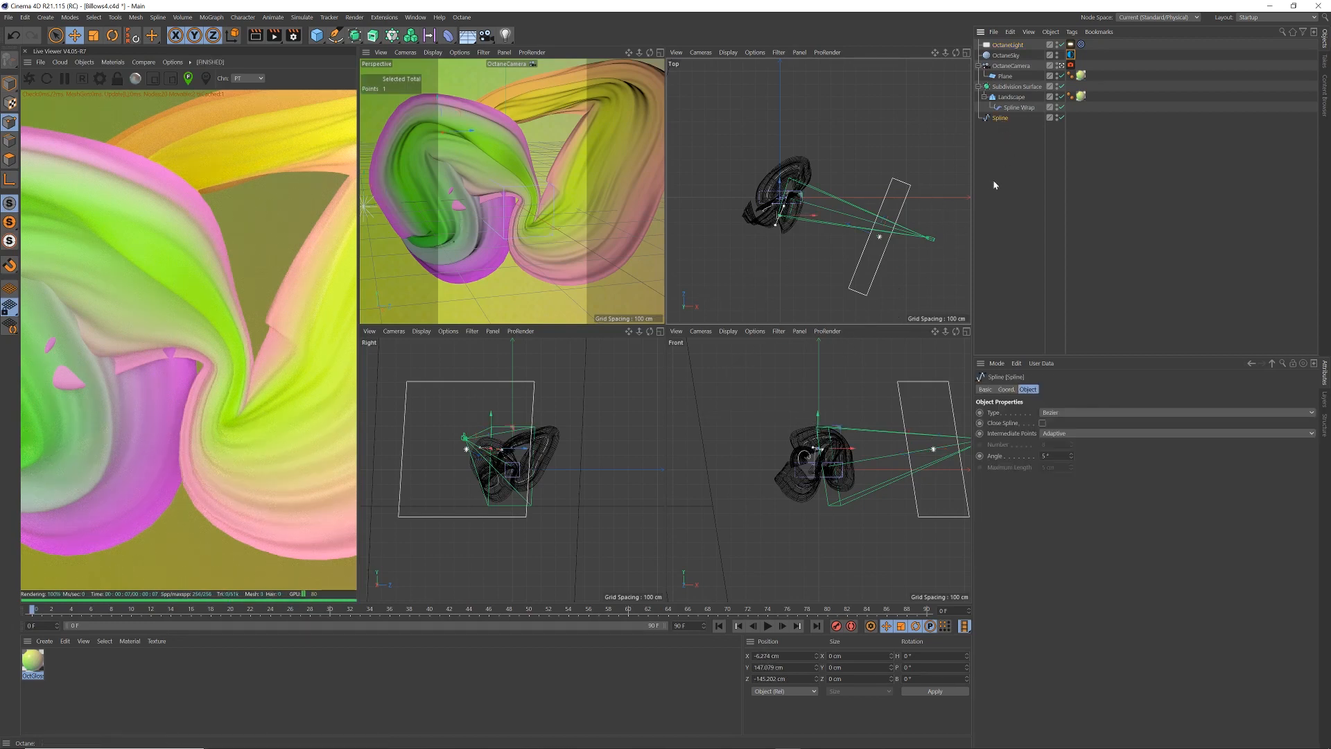
middle_click(787, 430)
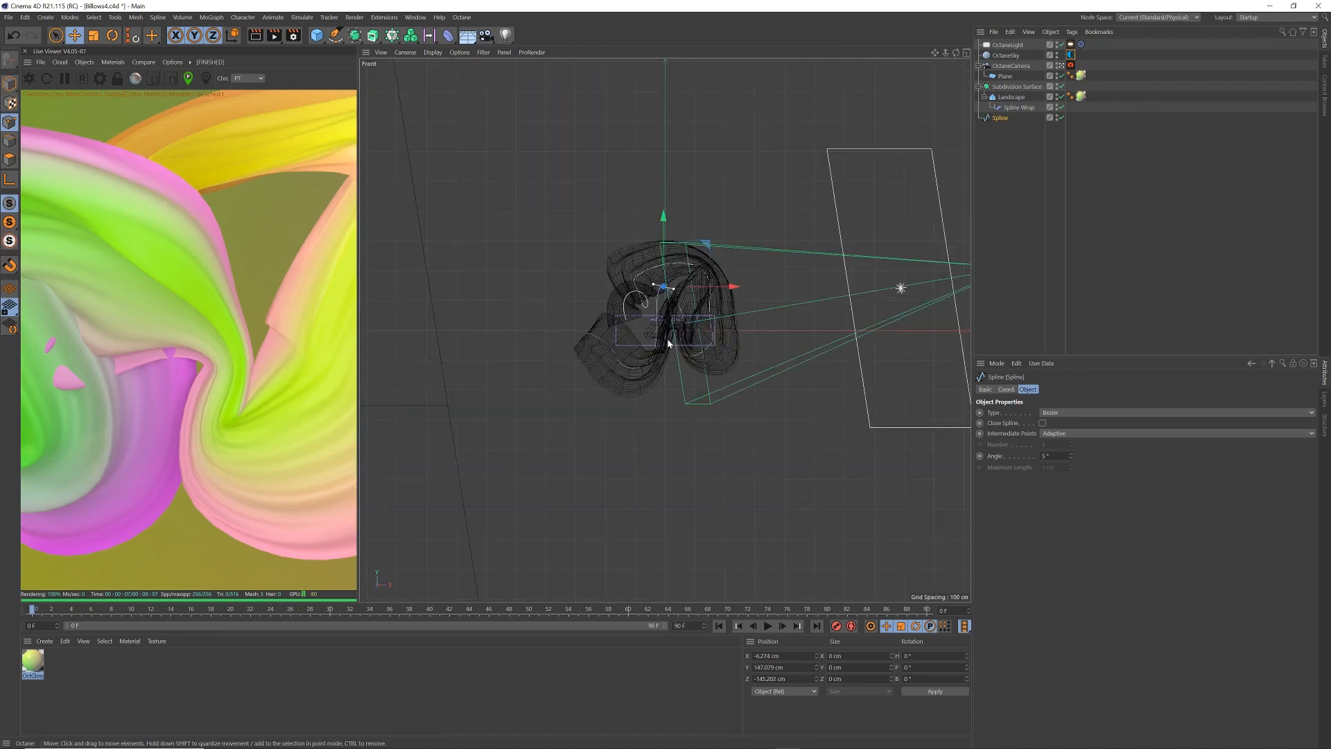
key("o")
left_click(746, 371)
left_click_drag(814, 370, 790, 369)
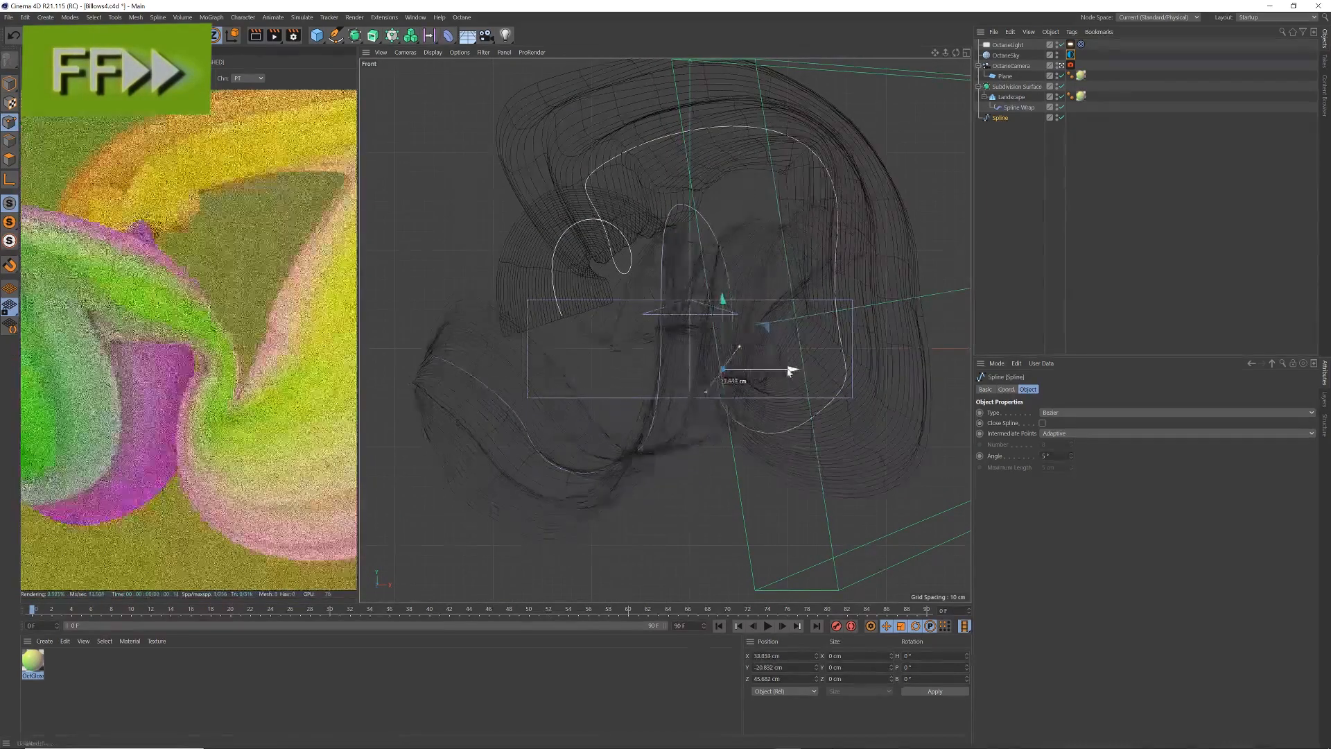
middle_click(810, 355)
Step: Bank and orbit the OctaneCamera to a tilted view from above, and make the OctaneLight its child
left_click(1011, 66)
left_click(1050, 389)
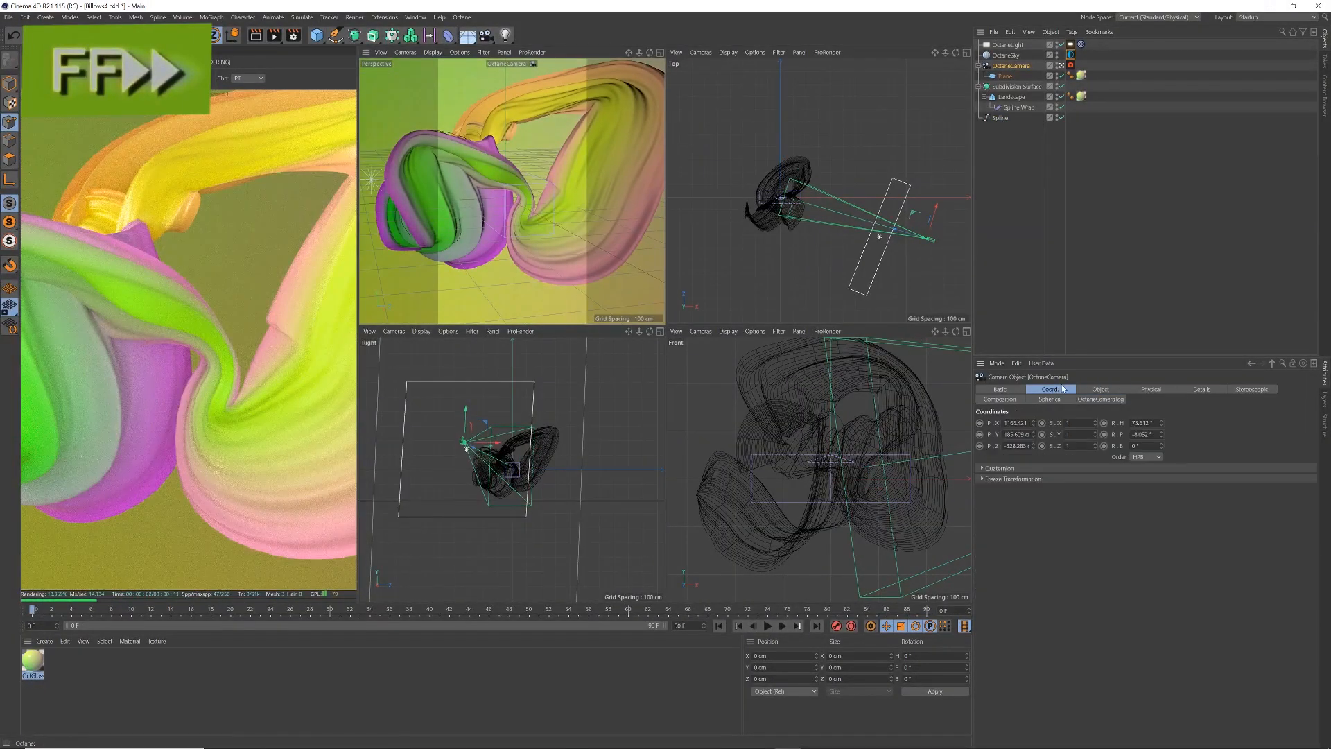
left_click_drag(1161, 446, 1164, 479)
left_click_drag(561, 198, 524, 235, "alt")
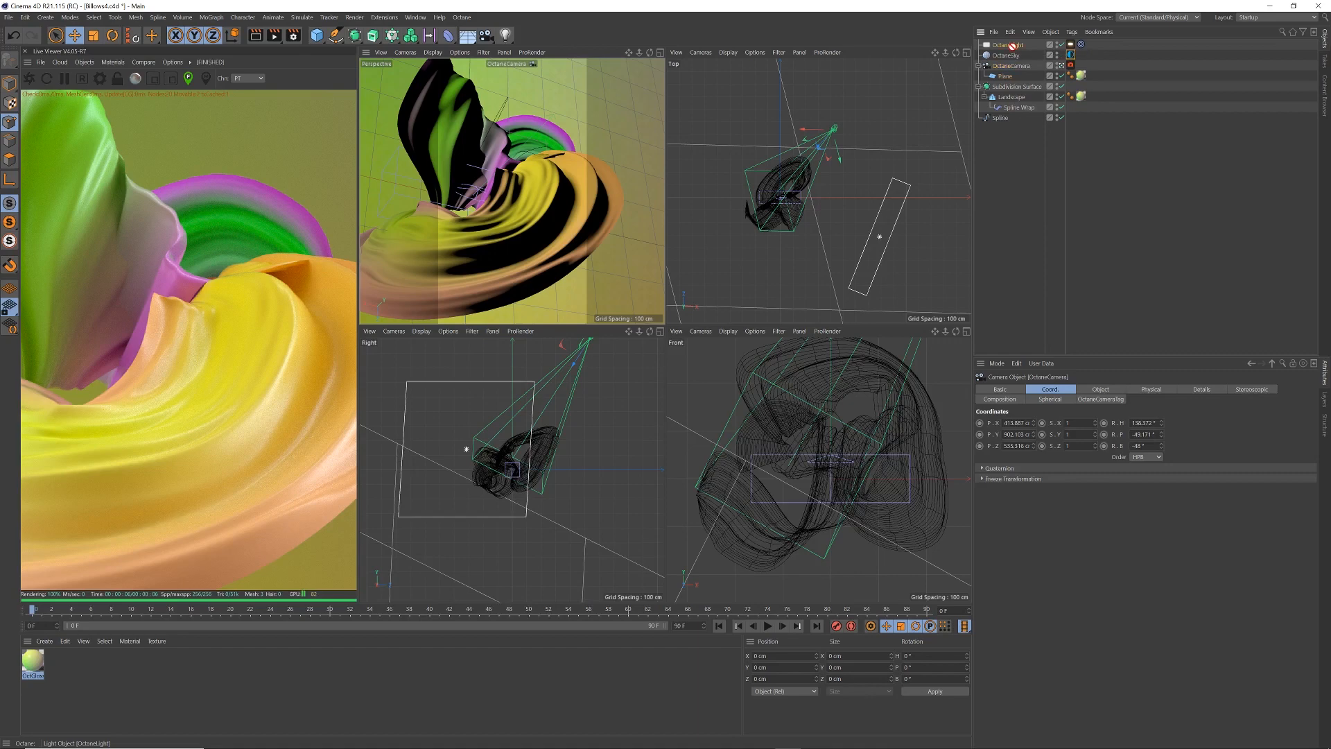
left_click_drag(1019, 71, 1021, 69)
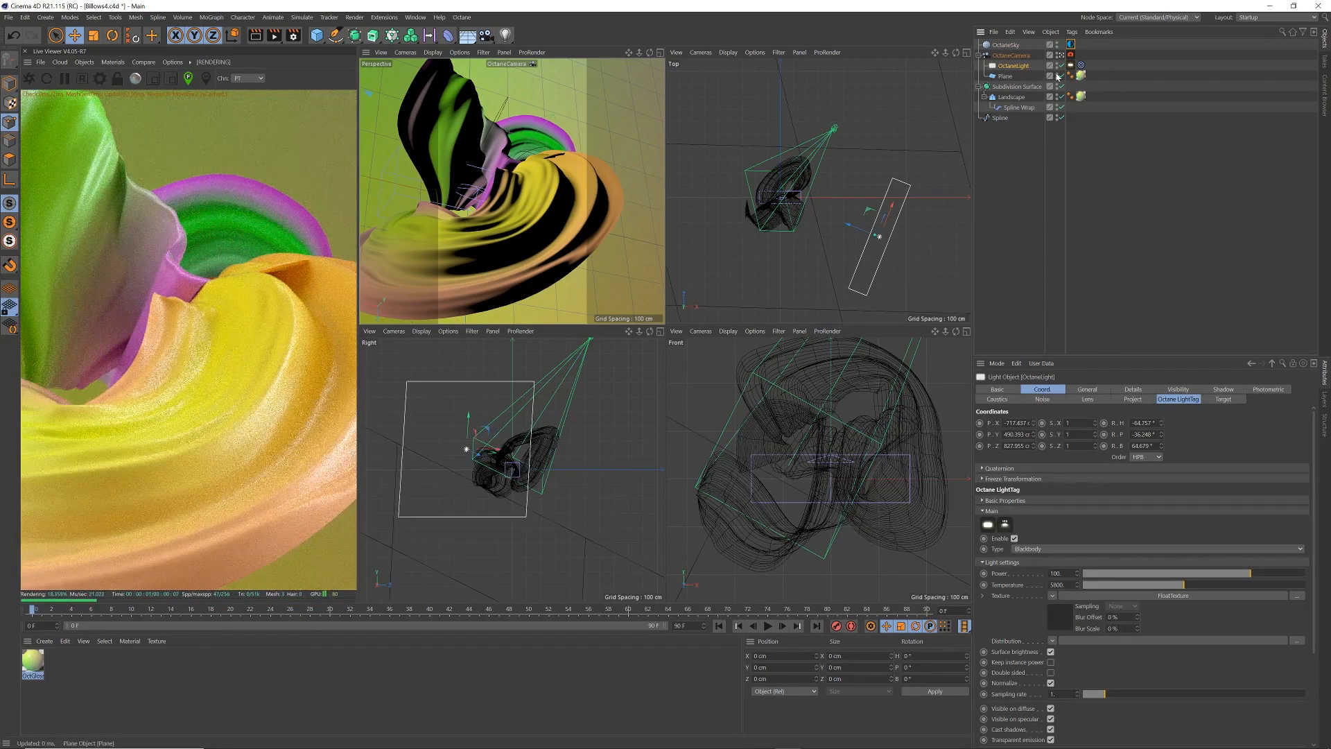
Step: Set the OctaneCamera's depth-of-field aperture to 20 cm and pick the focus point on the fold in the render
left_click(1017, 56)
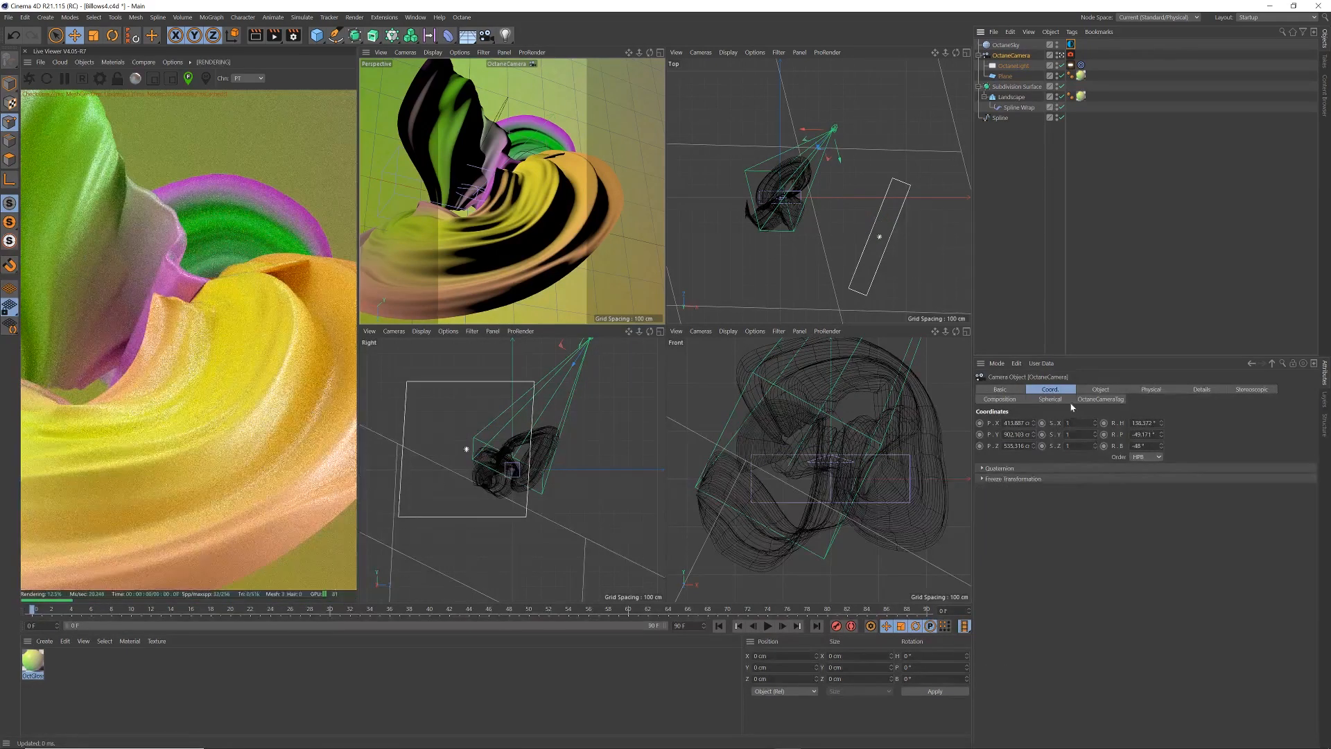
left_click(1100, 399)
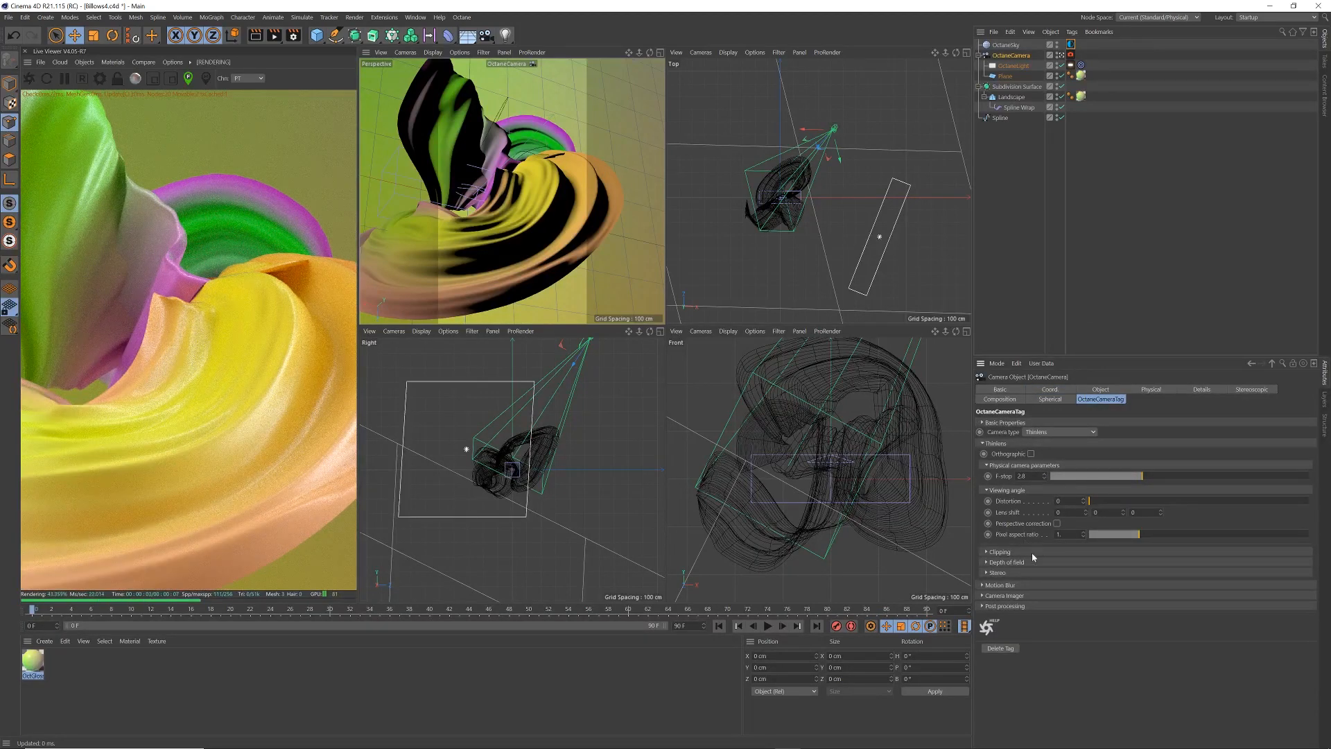
left_click(1006, 562)
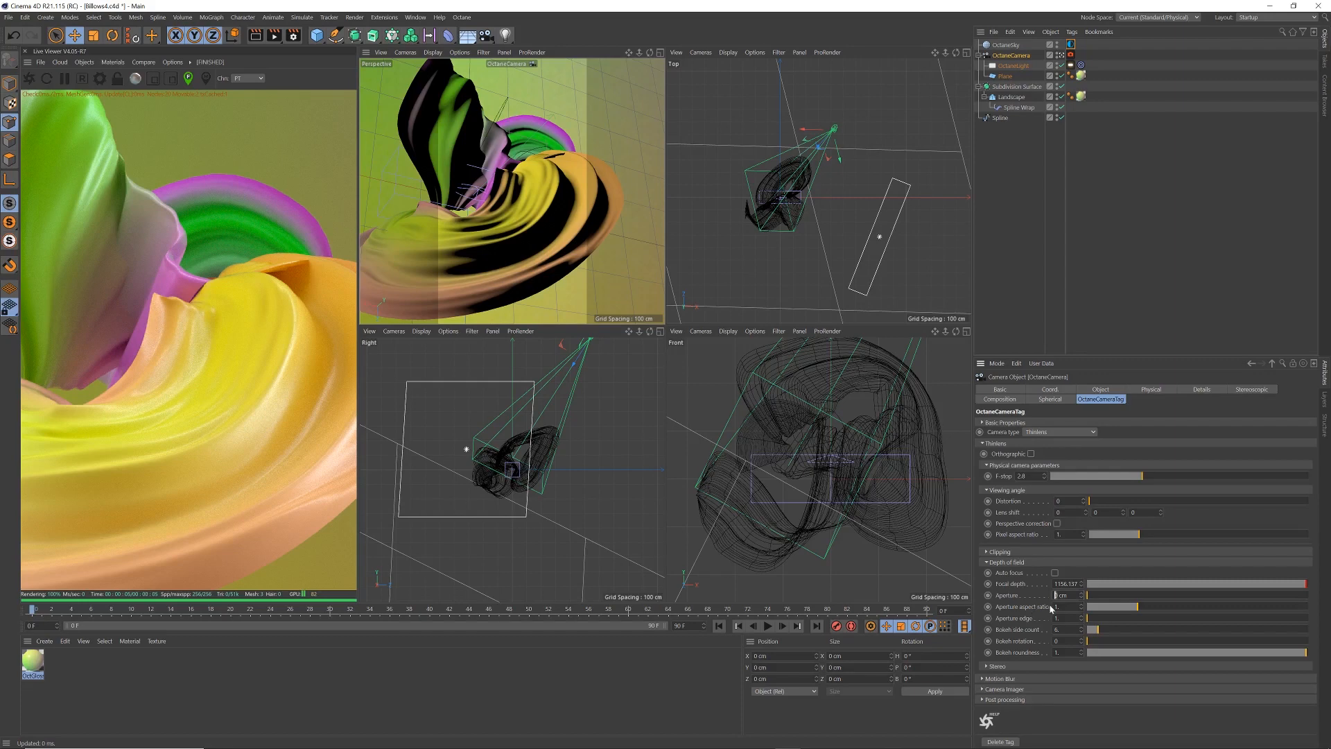
key("Return")
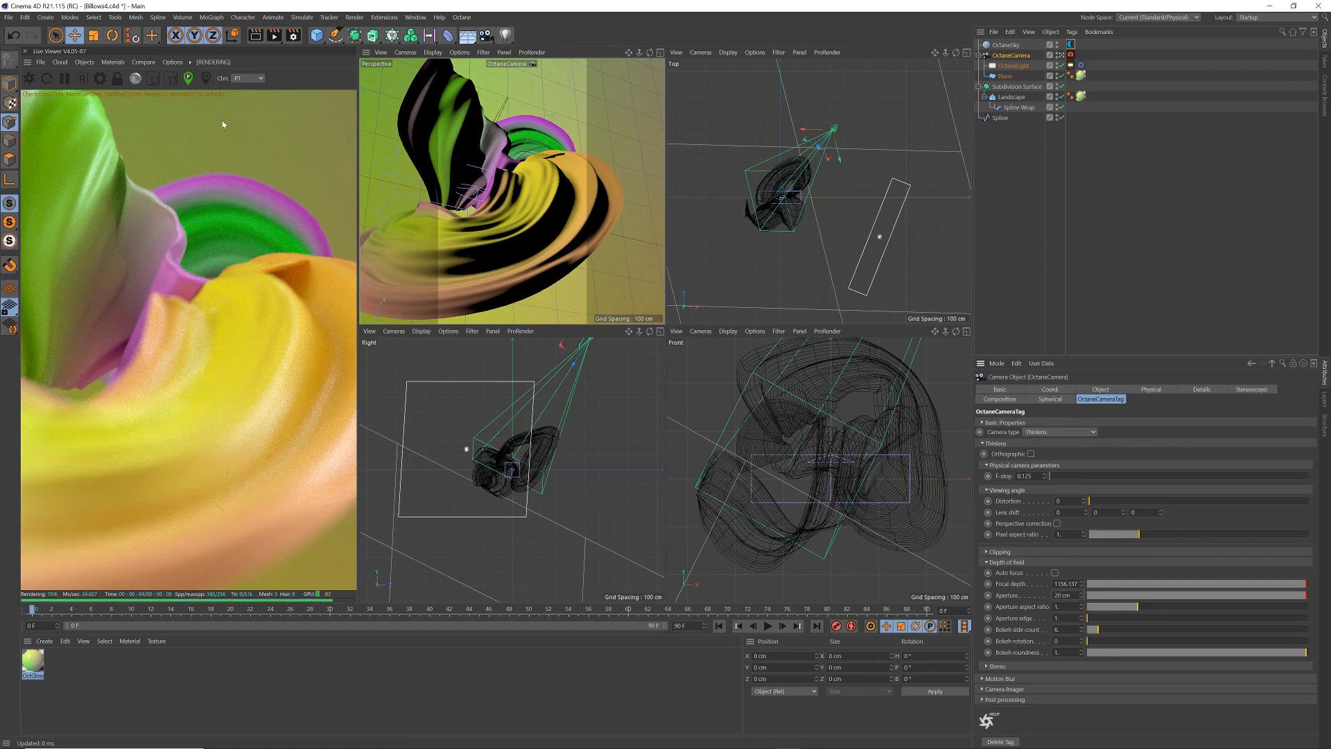
left_click(236, 271)
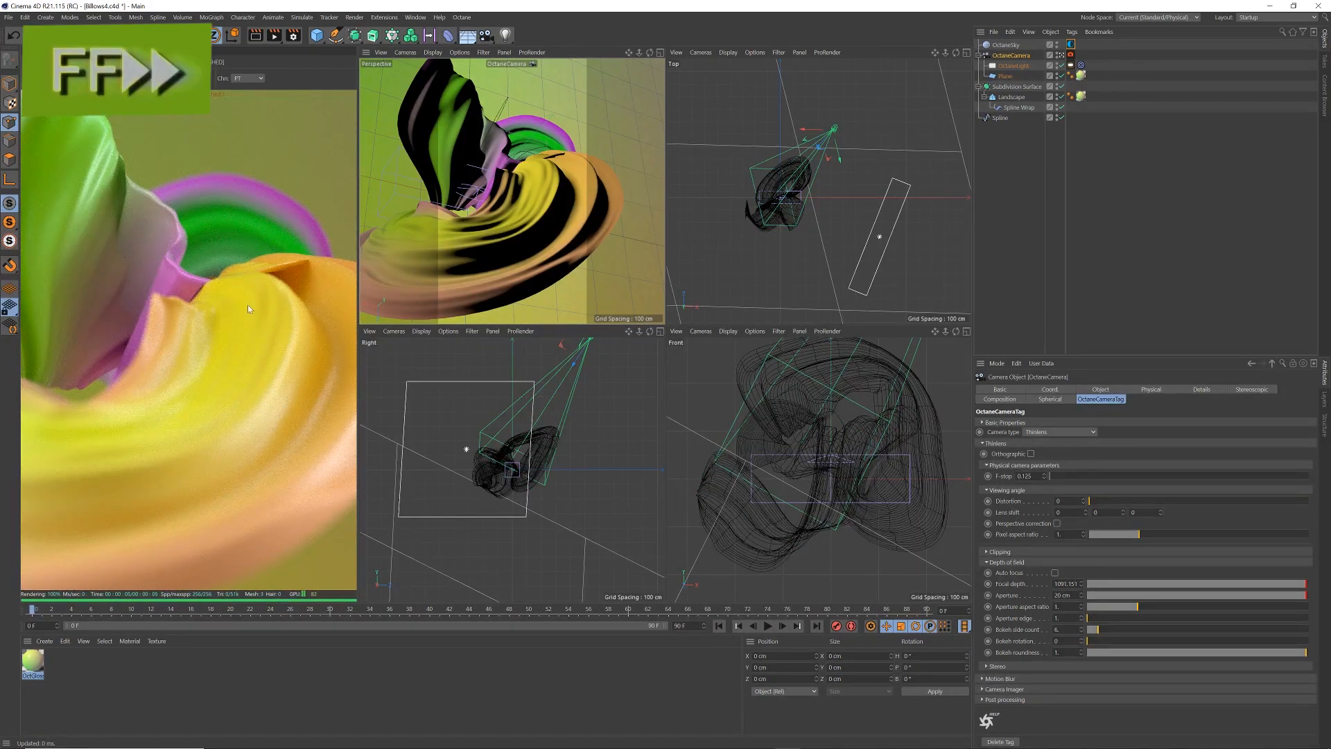
Step: Orbit the OctaneCamera to a low frontal angle and move spline points to reshape the upper folds
left_click_drag(525, 254, 529, 210, "alt")
left_click(1000, 118)
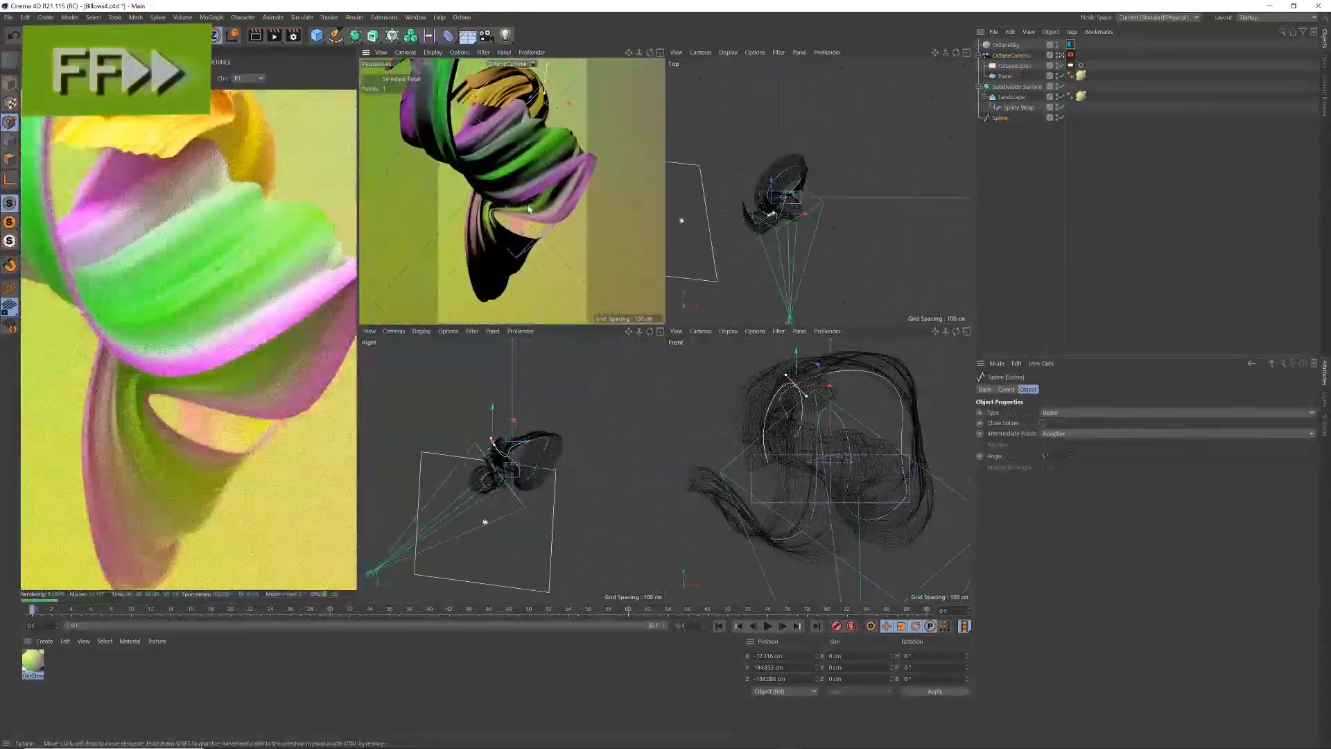
scroll(517, 440, "up", 6)
mouse_move(529, 431)
left_mouse_down()
mouse_move(548, 410)
mouse_move(541, 420)
left_mouse_up()
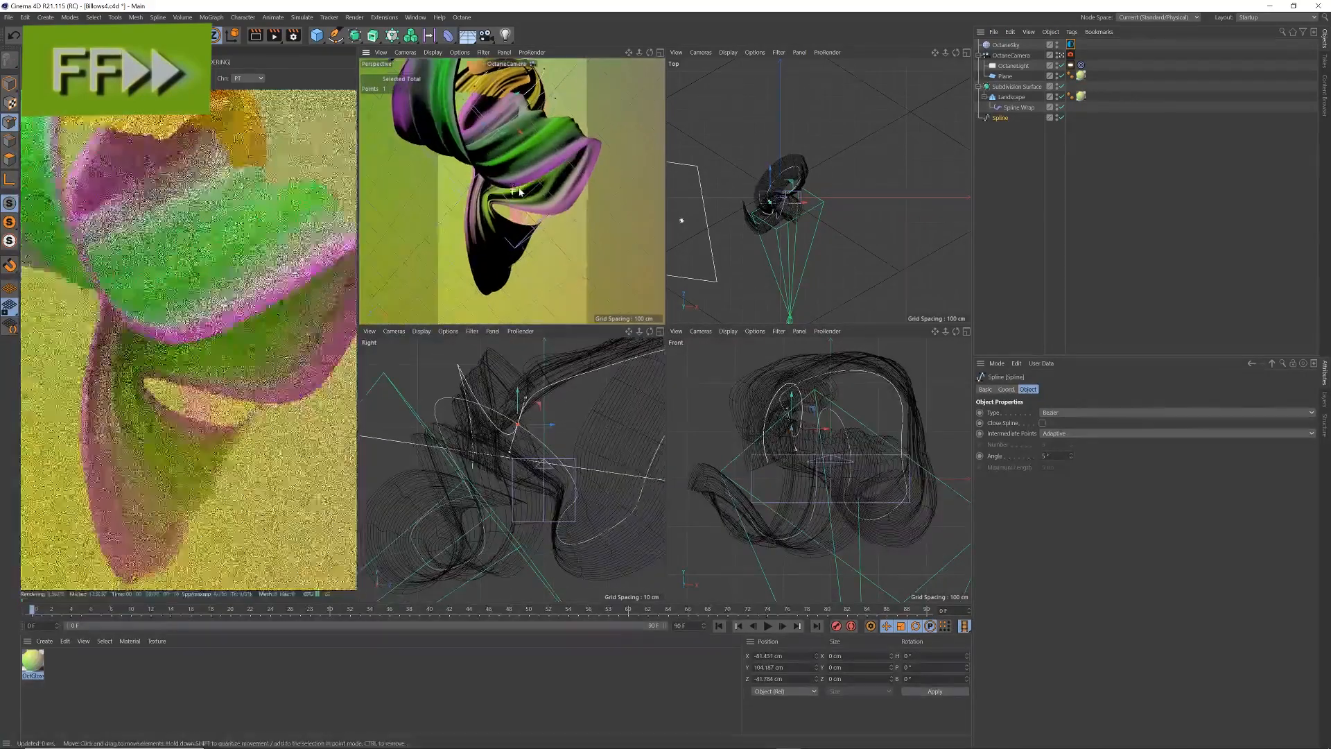
Step: Narrow the Live Viewer and open the OctGlossy material in the Octane Node Editor
left_click_drag(357, 273, 282, 273)
double_click(33, 660)
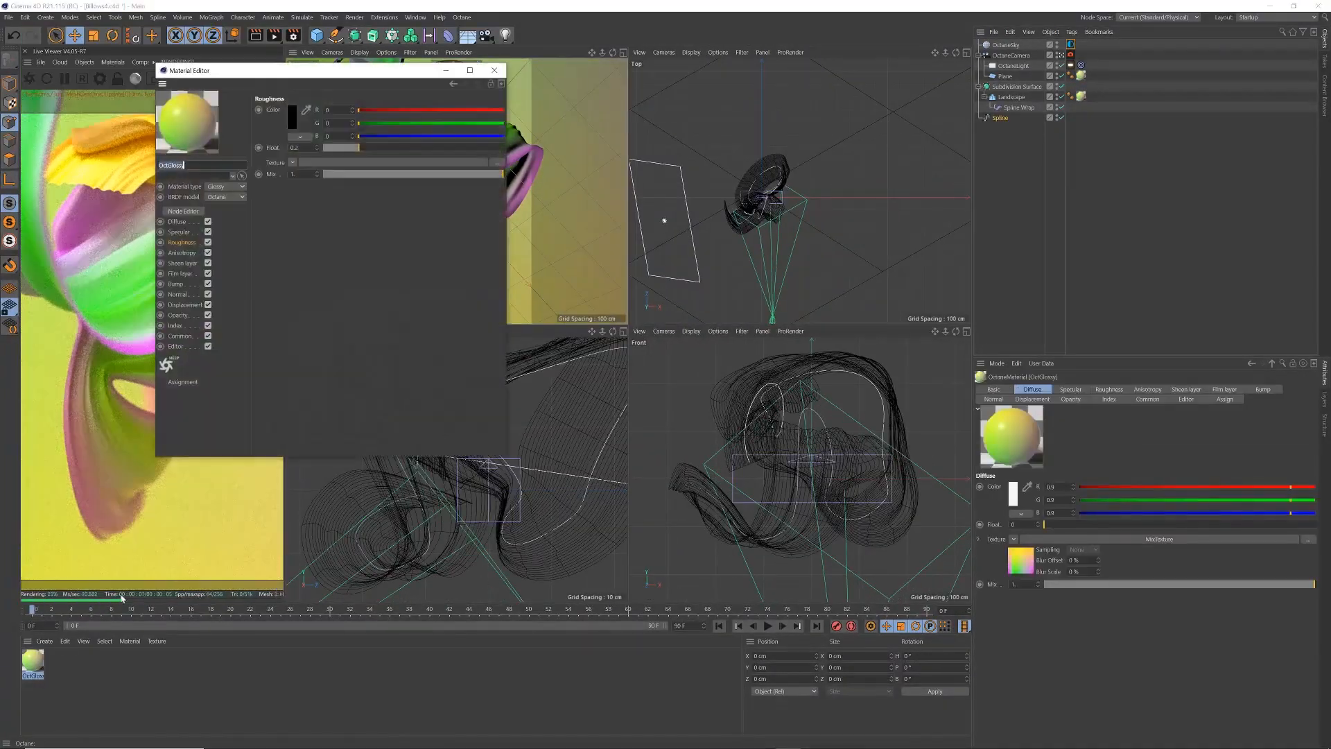
left_click_drag(393, 75, 705, 109)
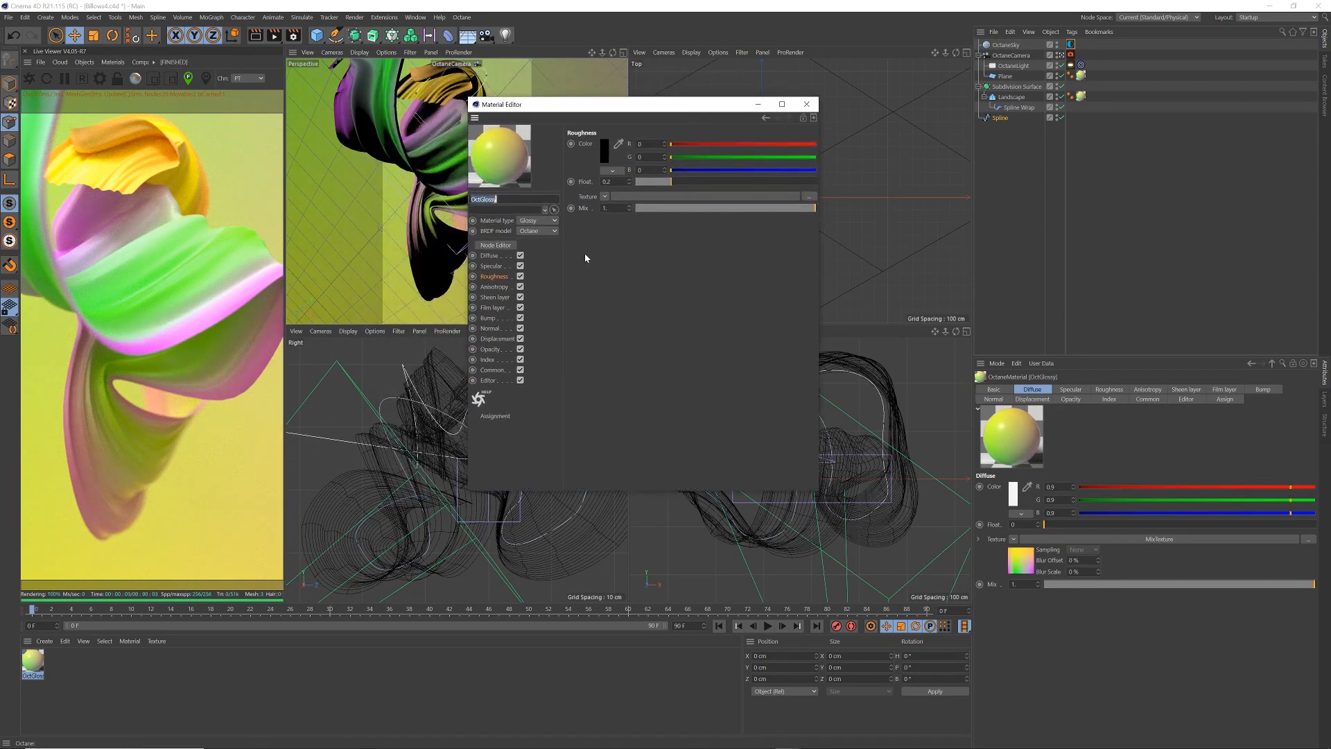
left_click(495, 244)
left_click_drag(571, 177, 697, 129)
Step: Switch to Chrome and browse the "gradient blur images that are awesome" results for a red-to-blue colour reference
mouse_move(398, 747)
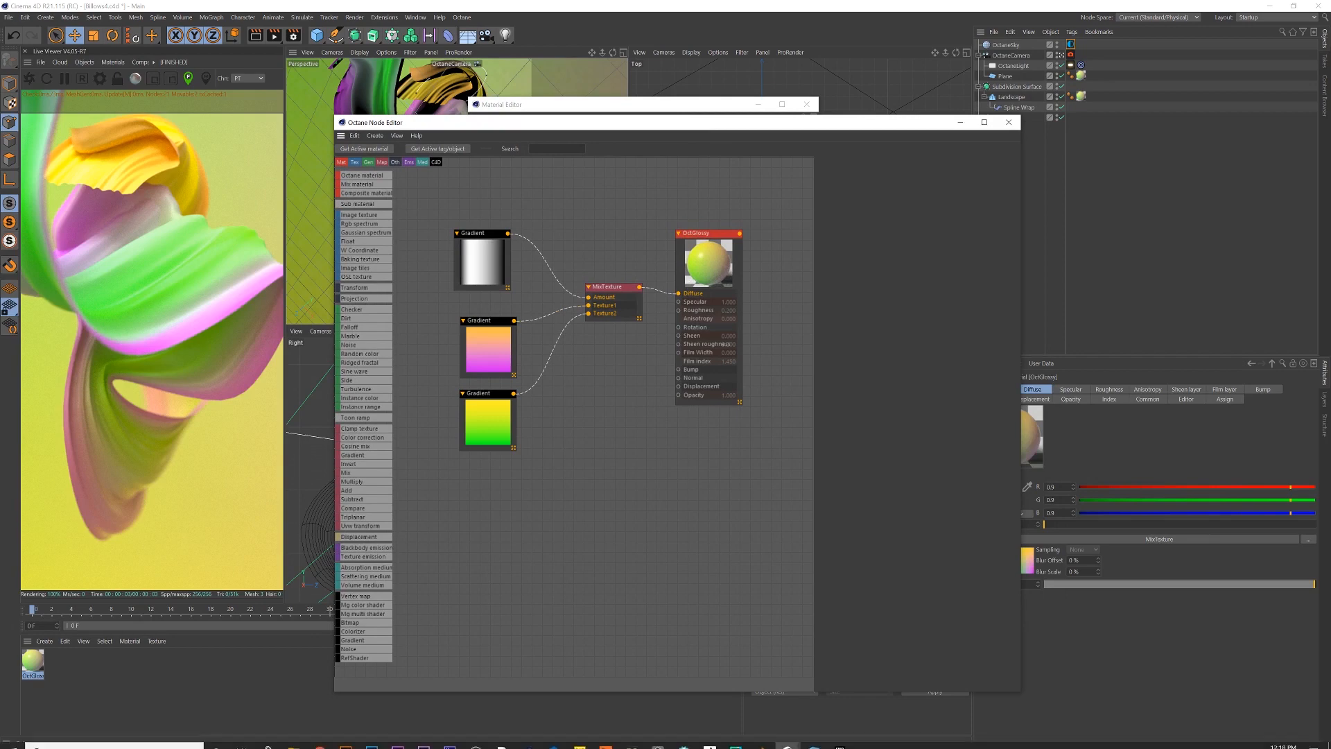
mouse_move(318, 739)
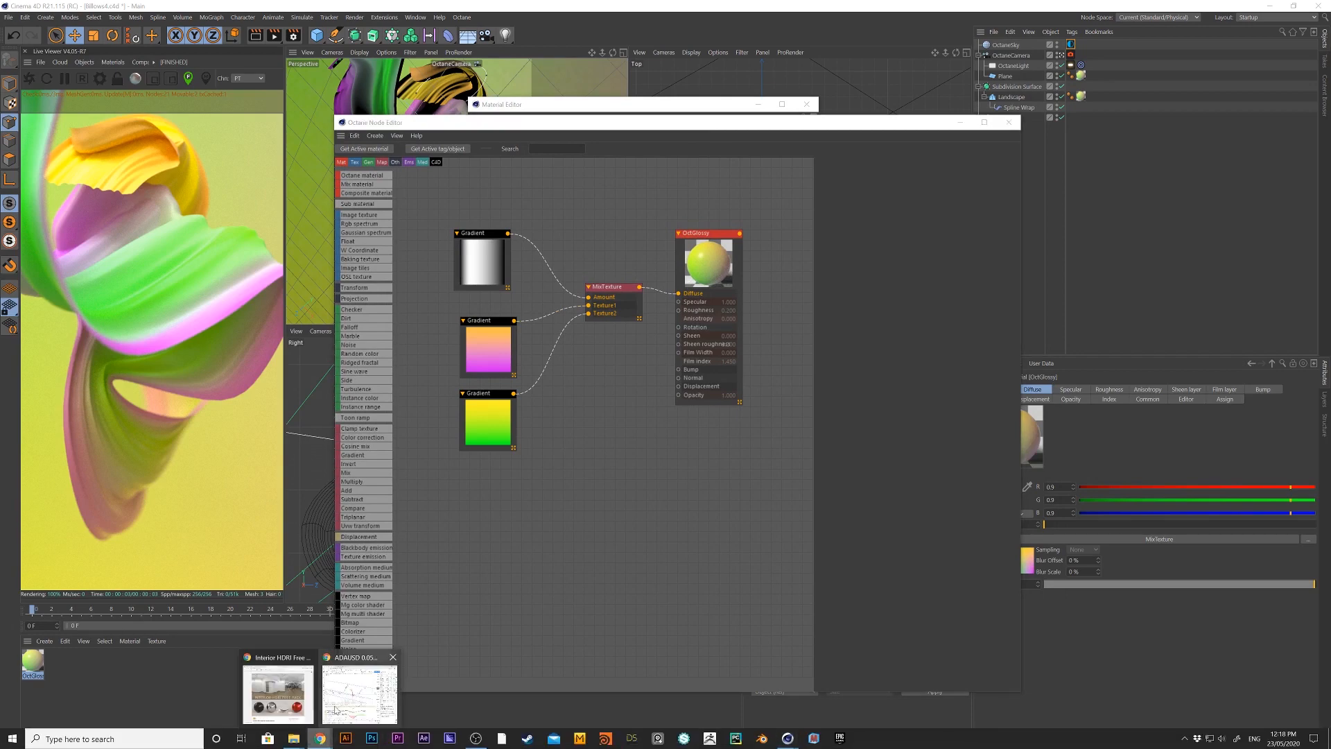
left_click(299, 699)
left_click(495, 50)
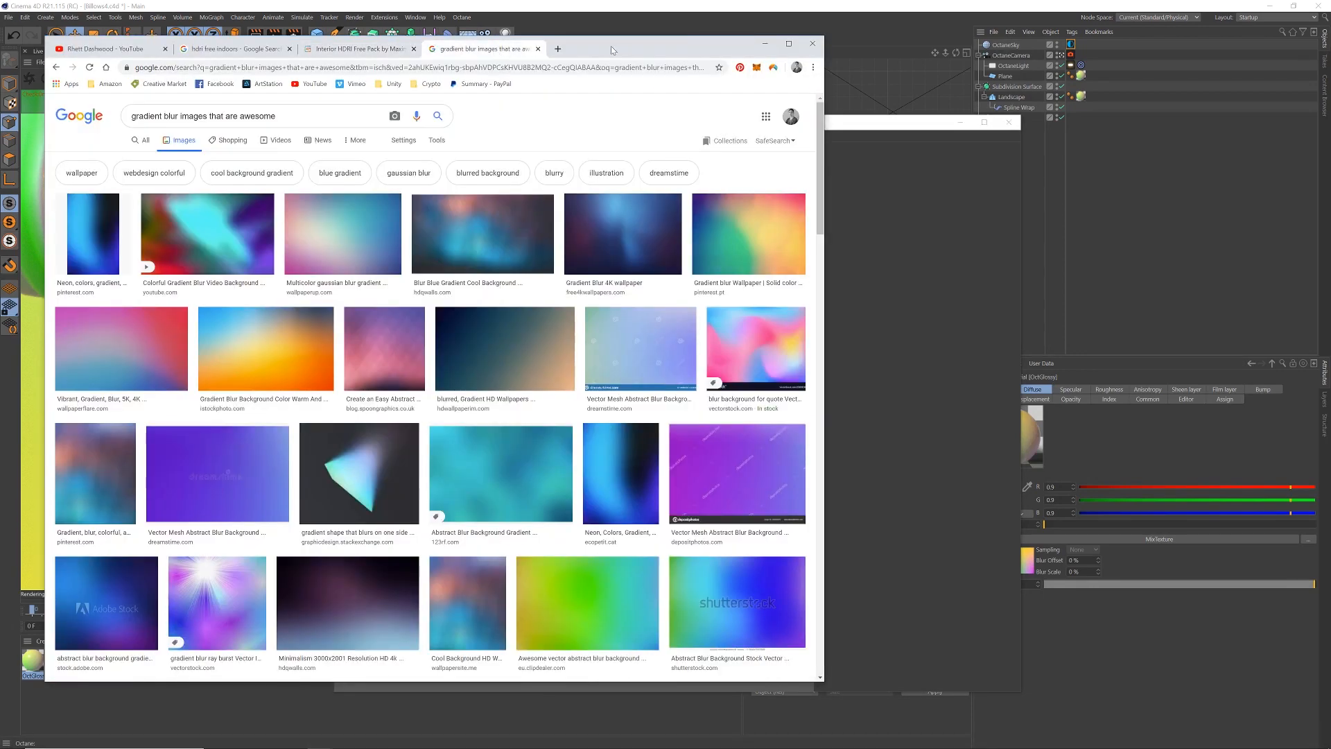
left_click_drag(611, 50, 725, 46)
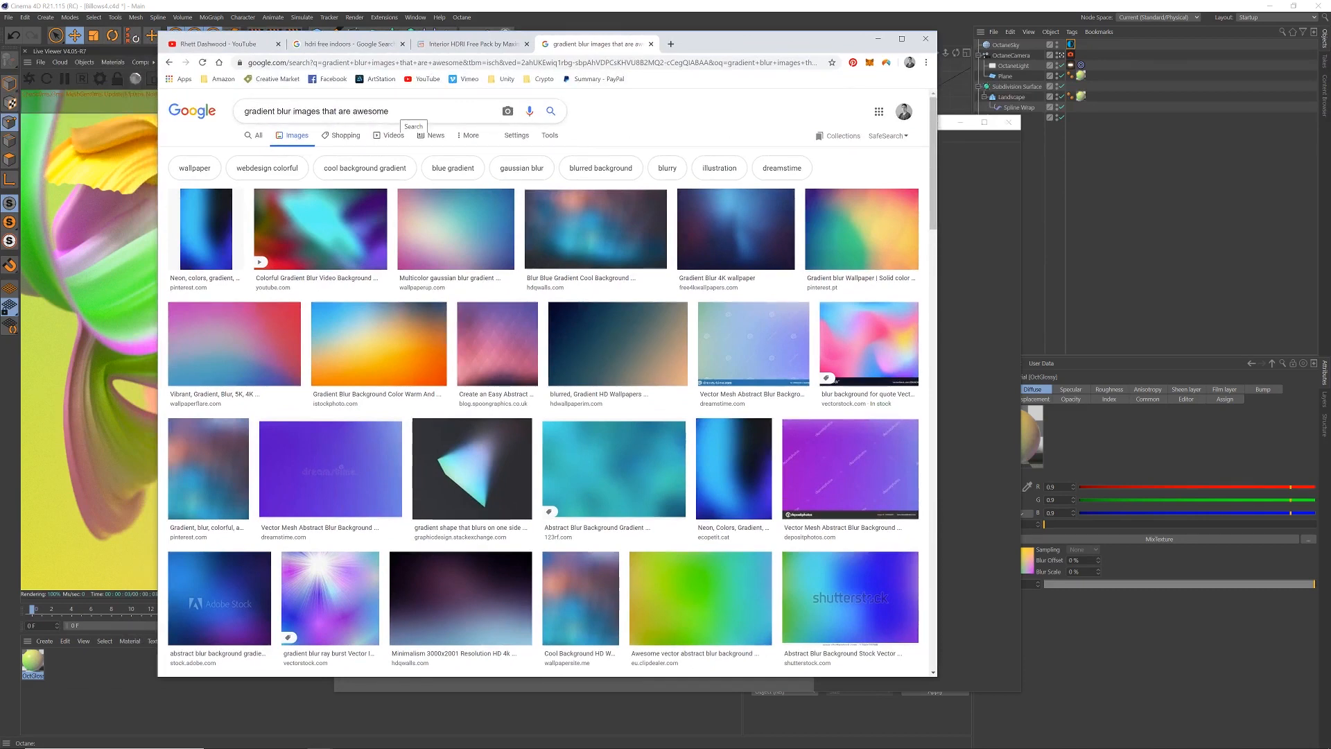
left_click_drag(929, 161, 853, 454)
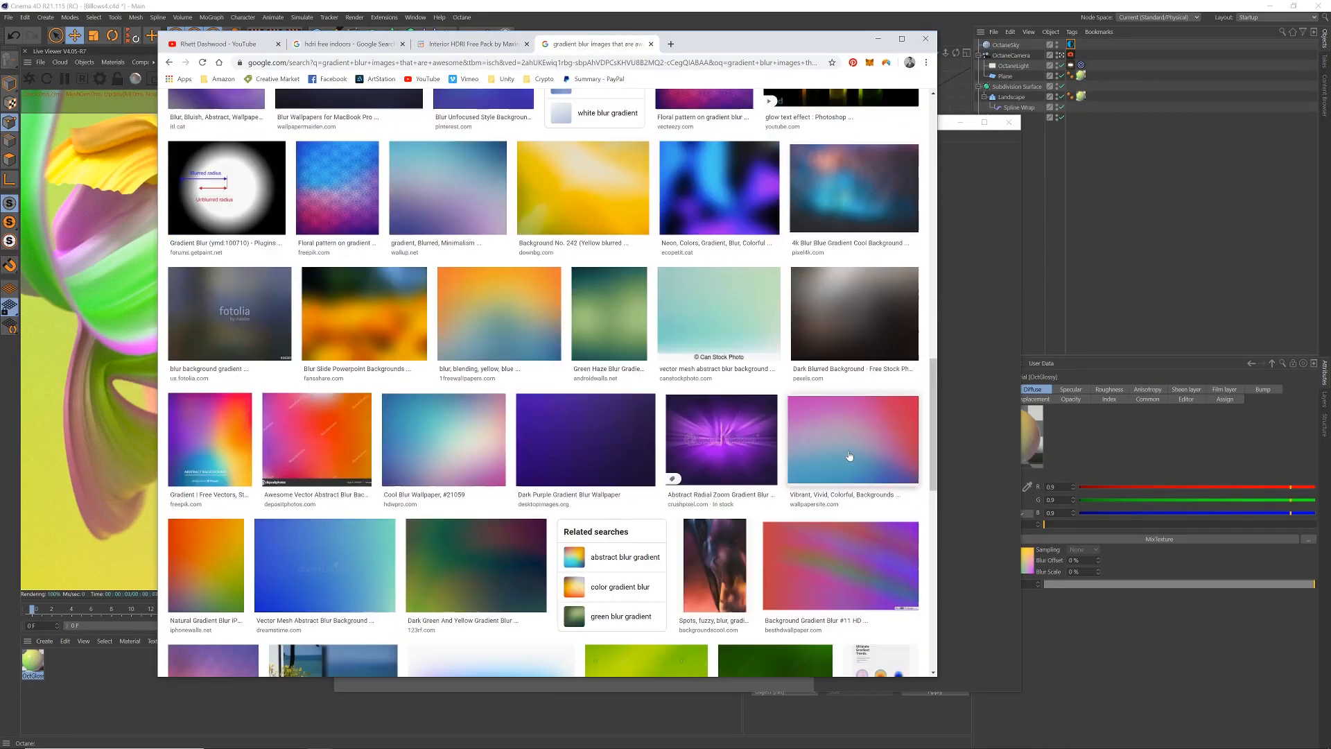
left_click(853, 454)
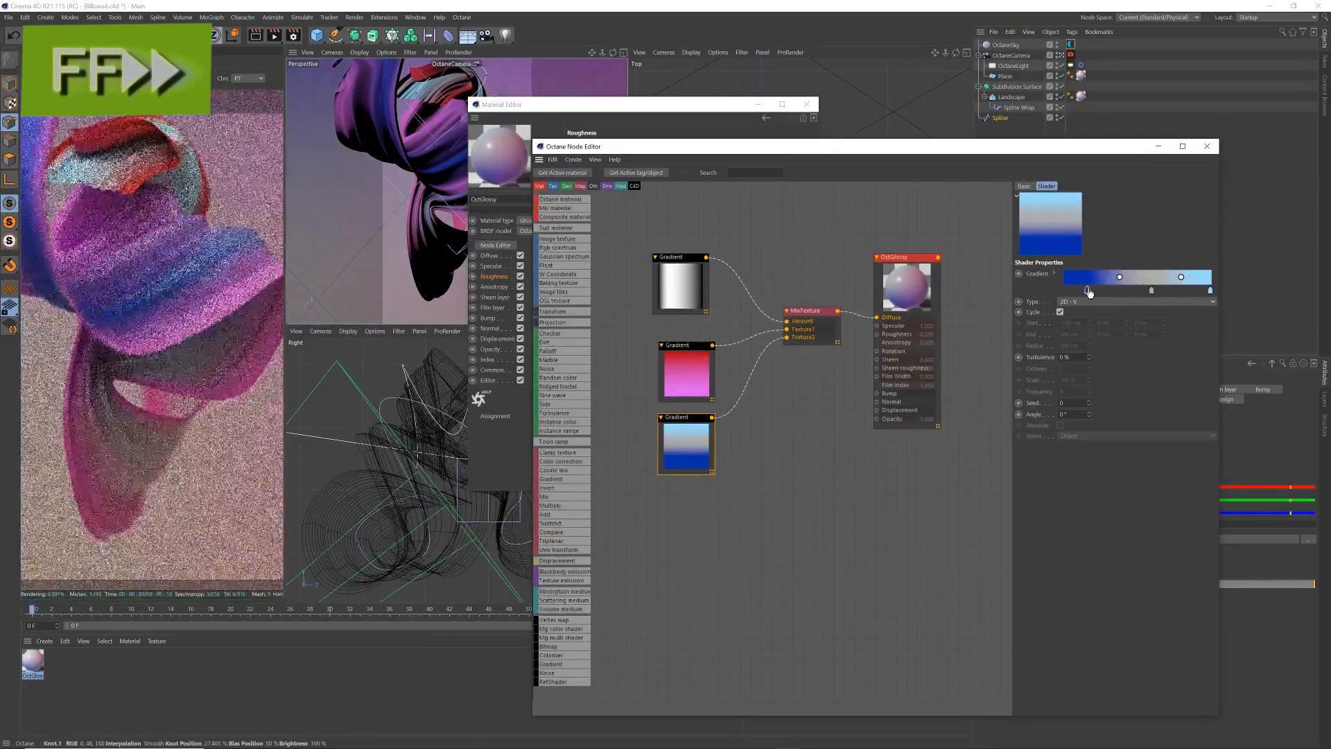
Step: Recolour the middle knot of the magenta-to-red gradient light blue and shift it towards the red end
left_click(687, 374)
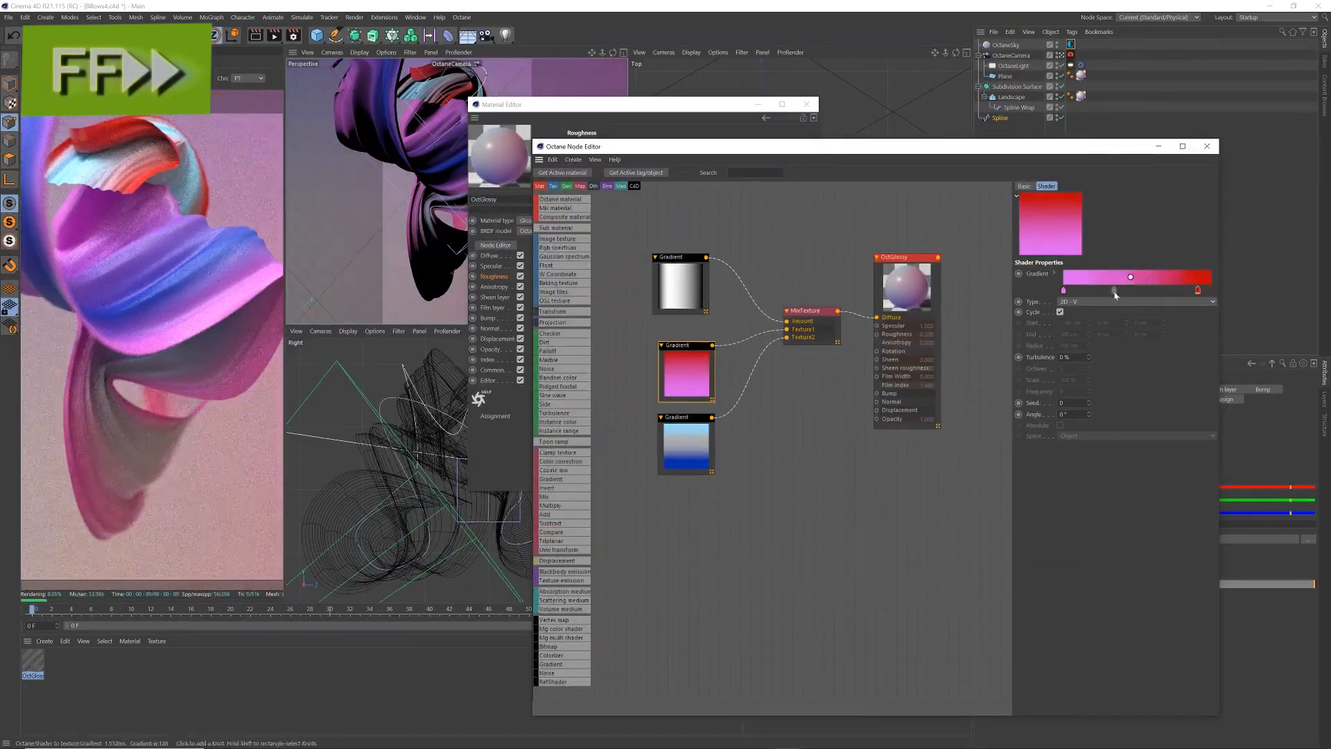
double_click(1114, 291)
left_click_drag(1116, 291, 1171, 293)
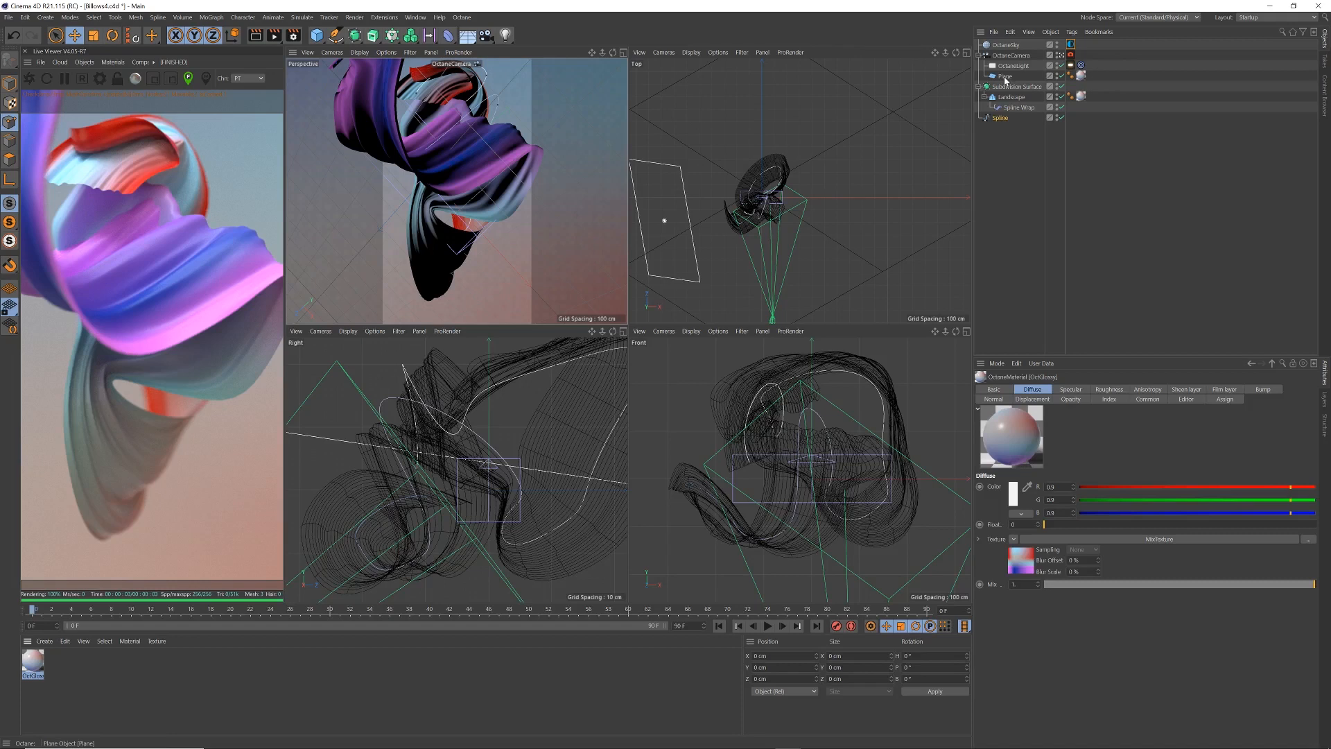
Step: Reposition the backdrop Plane in the Top view and scale it down to shift its gradient behind the form
left_click(1005, 77)
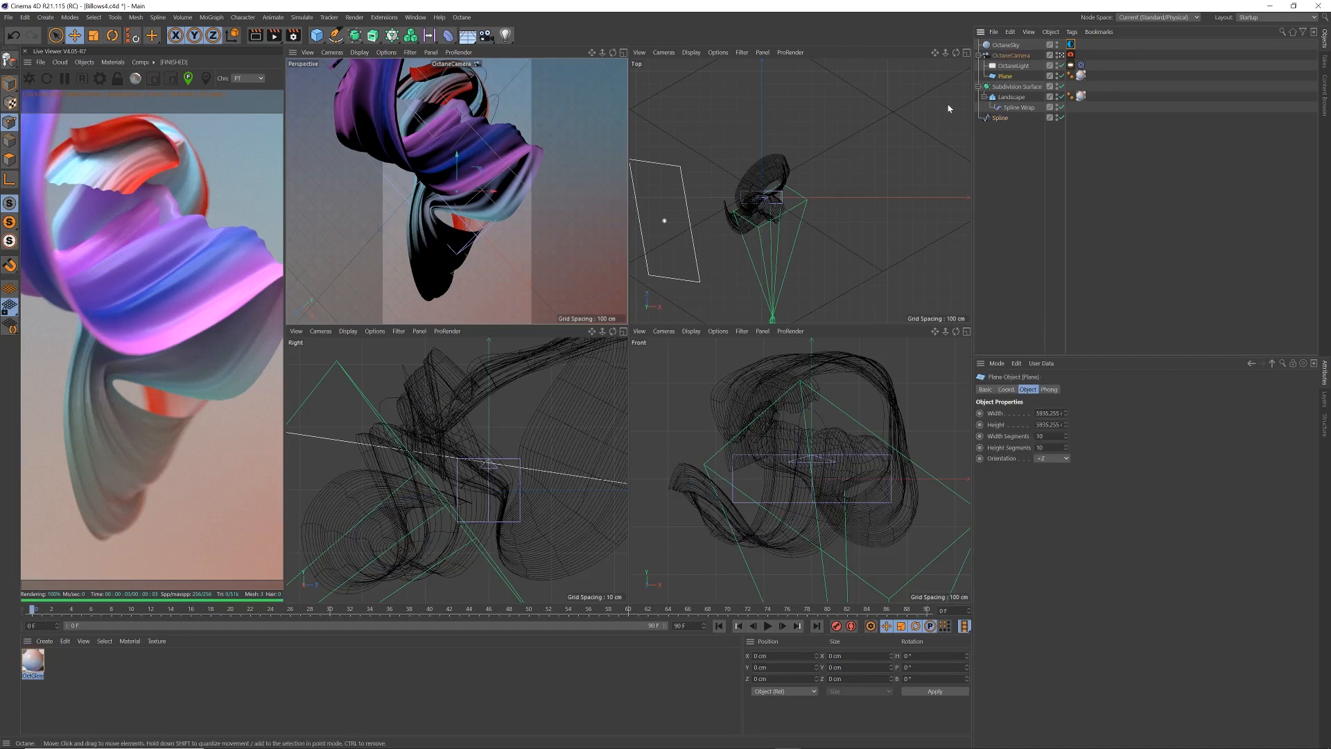
middle_click_drag(773, 161, 832, 157, "alt")
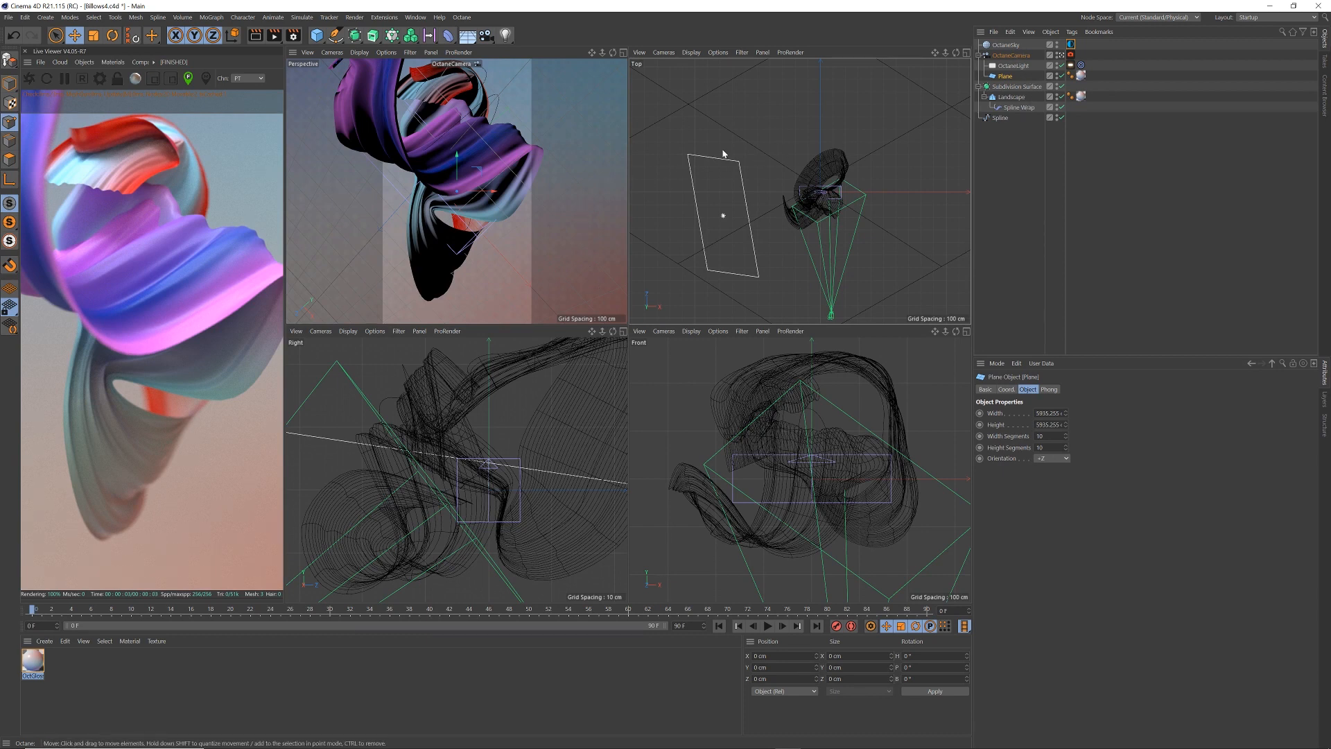
scroll(846, 201, "down", 6)
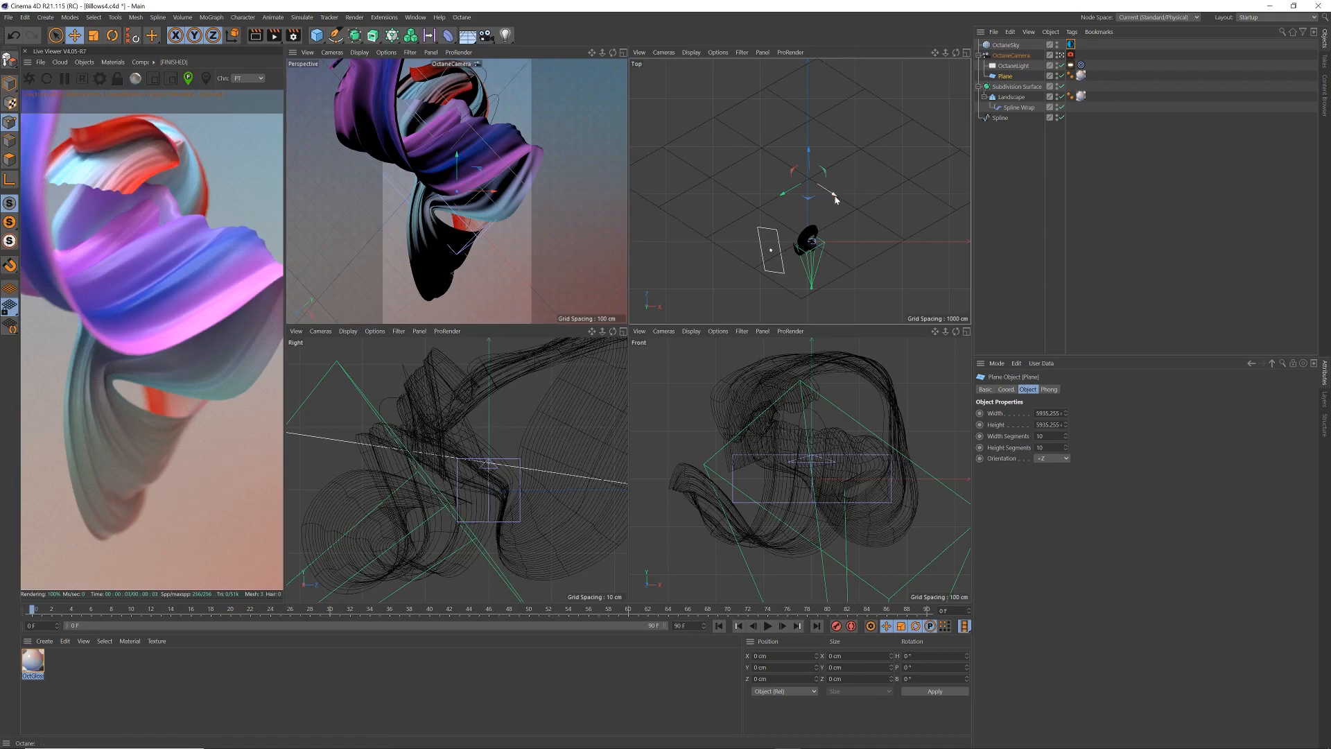
mouse_move(833, 196)
left_mouse_down()
mouse_move(922, 229)
mouse_move(838, 187)
left_mouse_up()
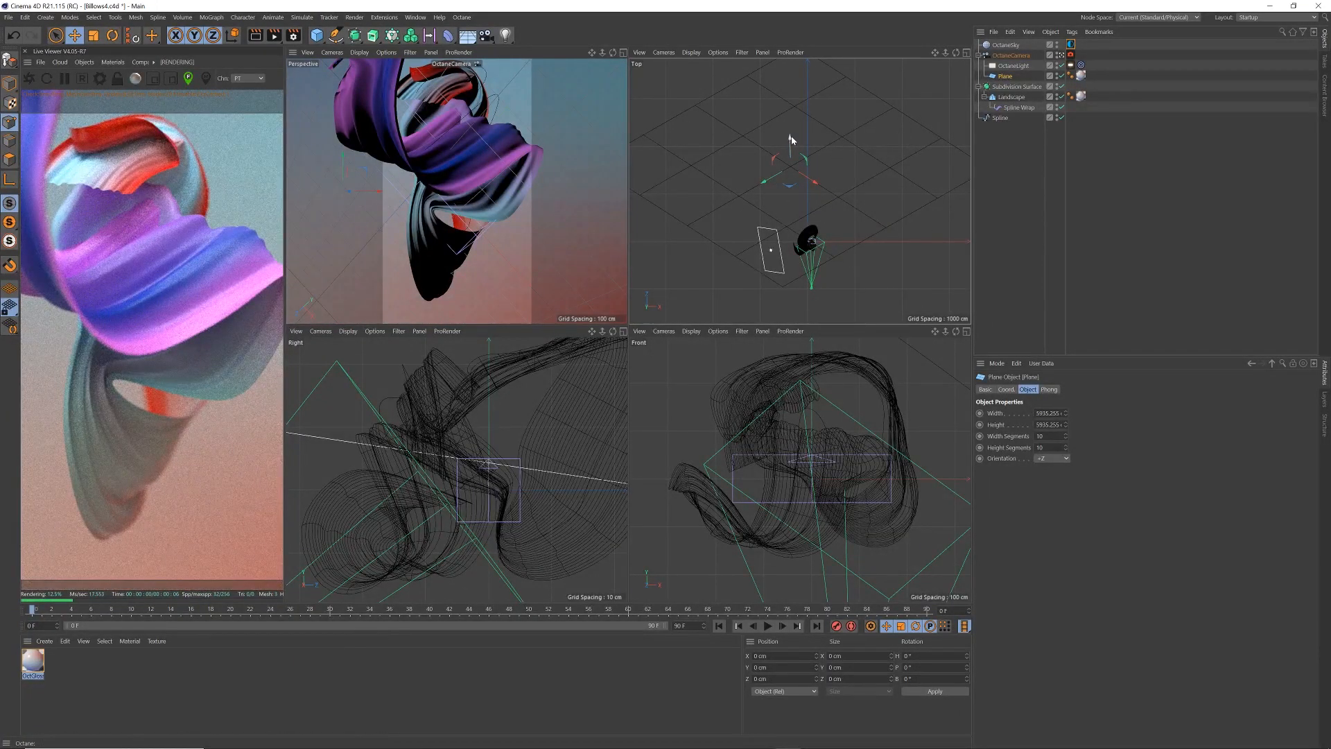
left_click_drag(792, 147, 817, 193)
key("e")
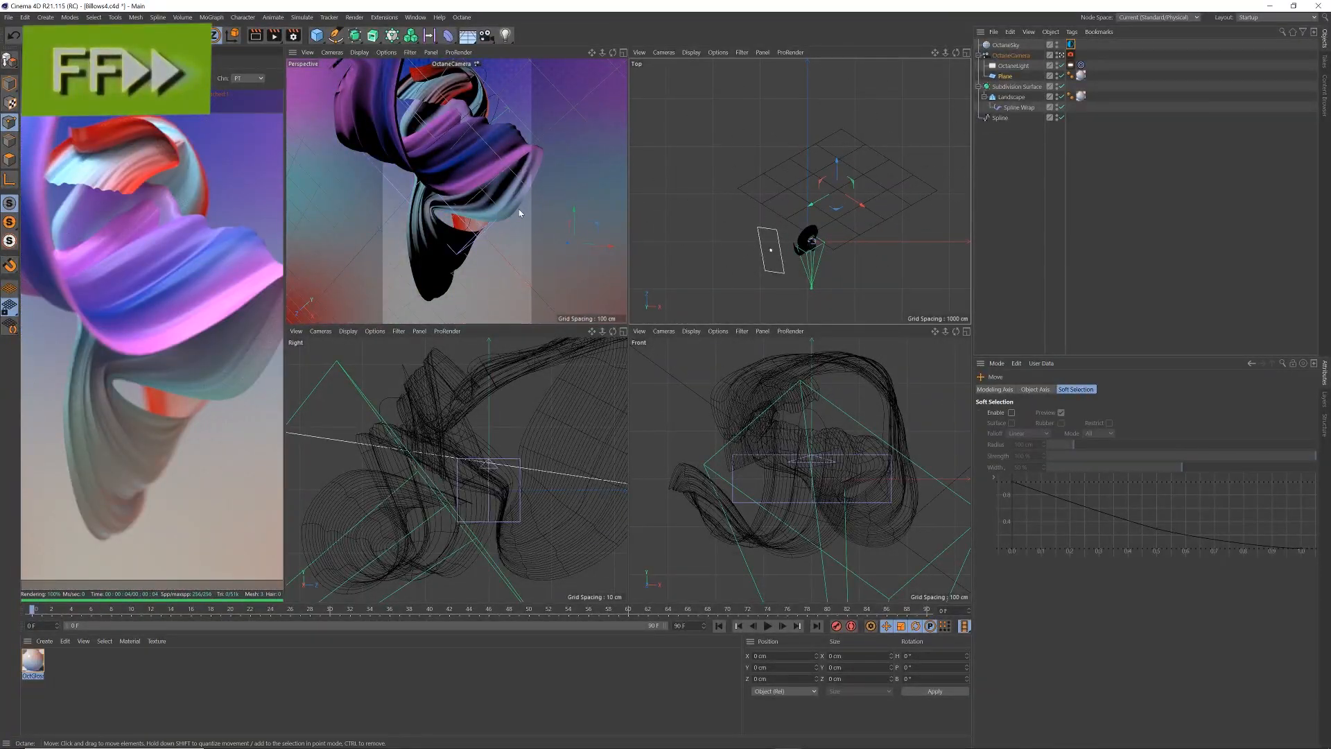
Step: Set the Landscape's first size value to 450 cm, its width segments to 221 and its depth segments to 90
left_click_drag(499, 197, 481, 184, "alt")
left_click(1012, 97)
left_click_drag(1073, 413, 1072, 173)
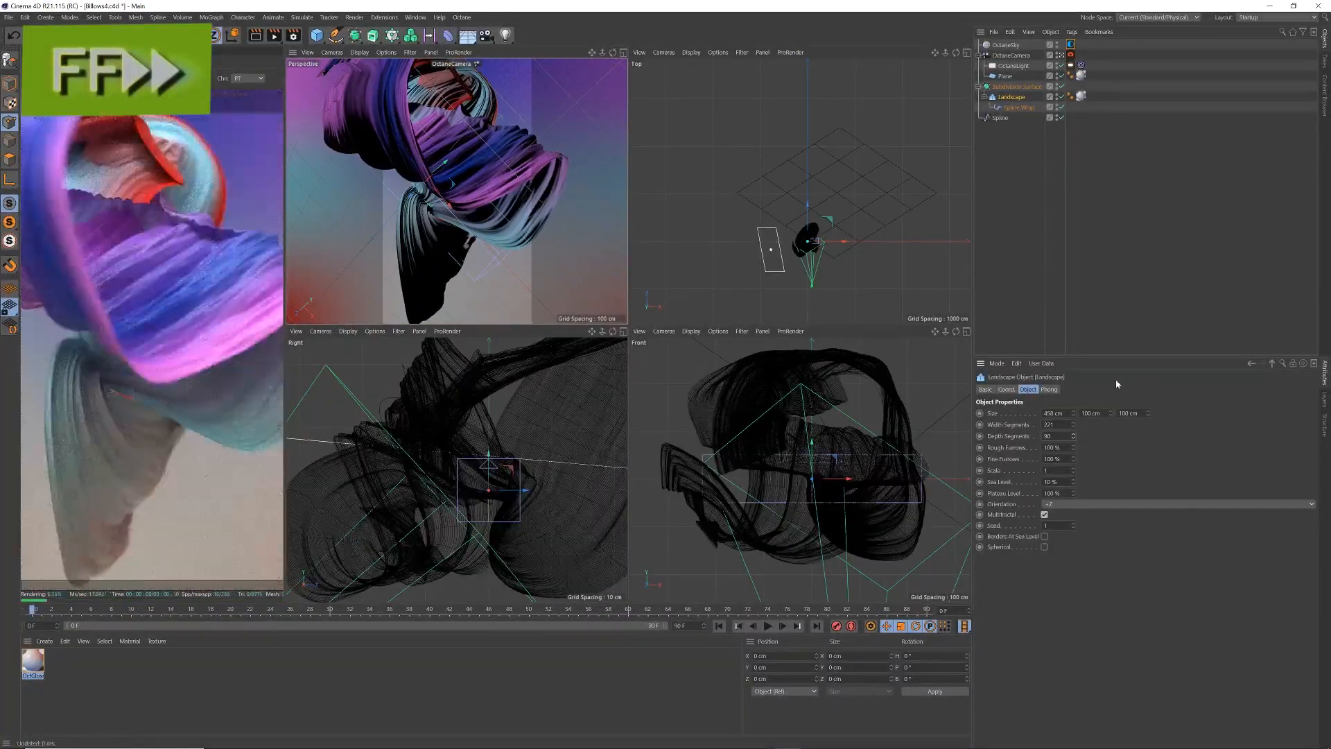
Step: Set the OctaneCamera's depth-of-field aperture to 50 cm
left_click(1011, 56)
left_click_drag(1081, 595, 1081, 530)
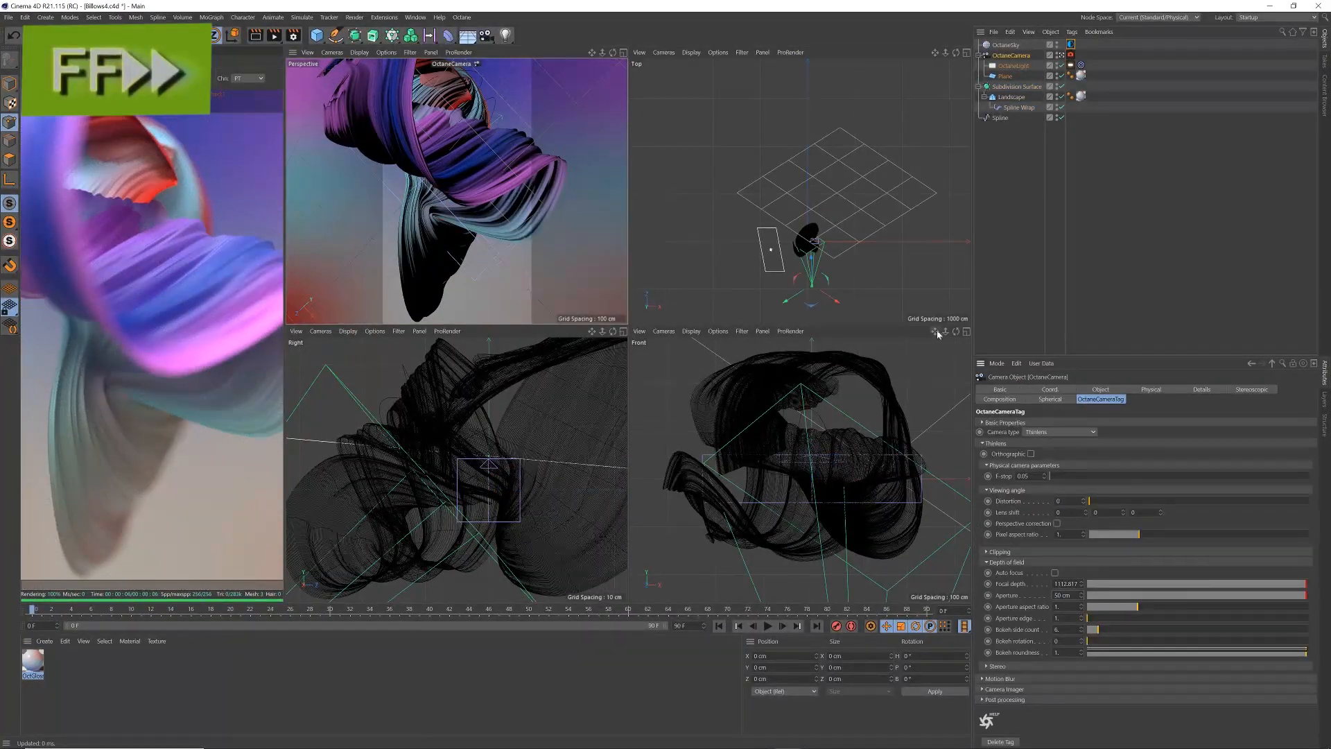
Step: Move a spline point in the camera view to alter the front loop of the form
left_click_drag(937, 334, 930, 345)
left_click(1000, 118)
left_click_drag(444, 99, 394, 115)
scroll(472, 172, "down", 1)
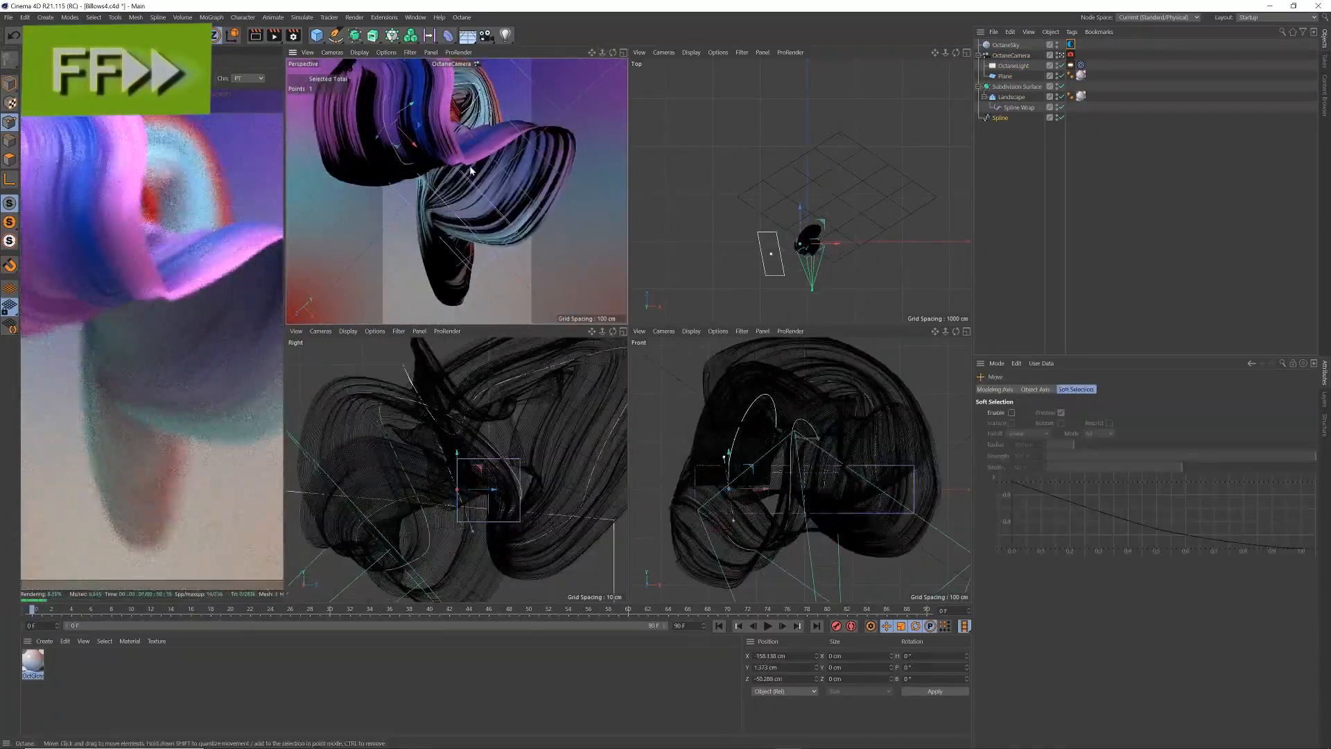
Step: Set the OctaneCamera's aperture to 30 cm and switch to the default camera for a close view of the folds
left_click(1011, 56)
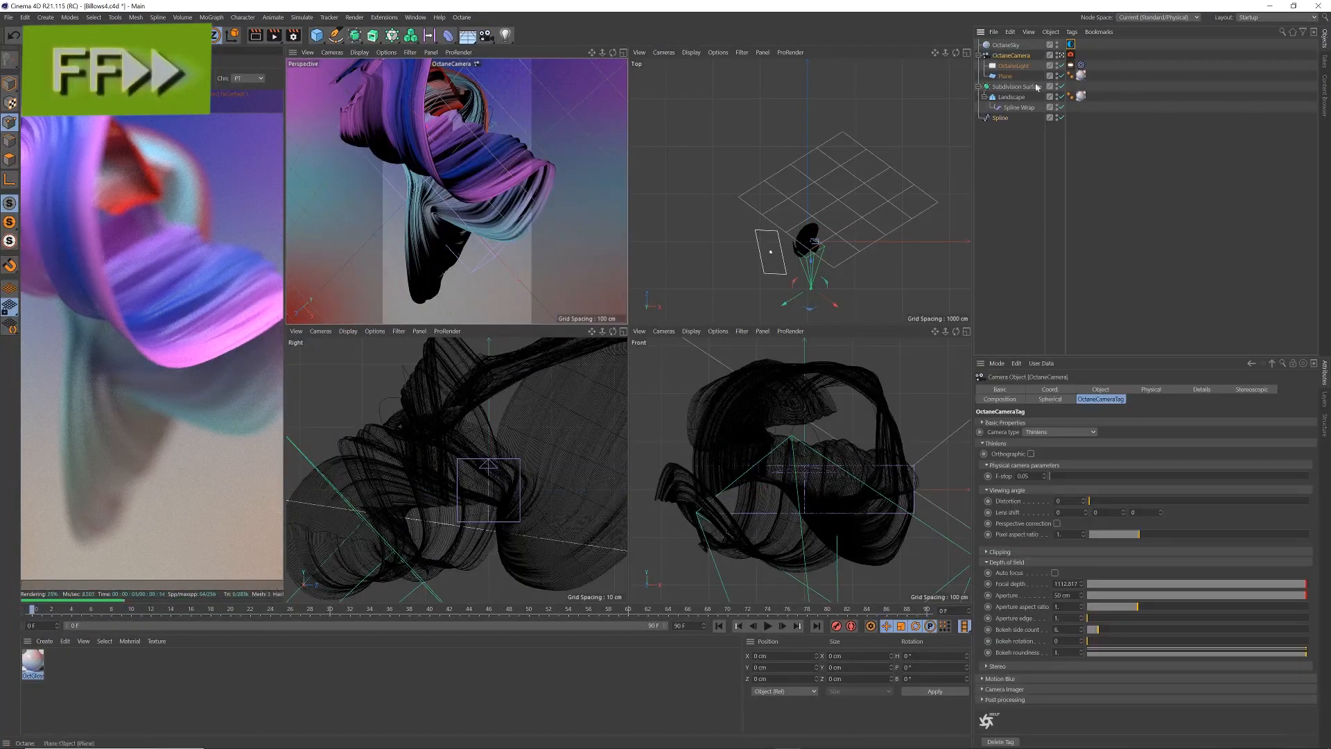
scroll(793, 272, "up", 6)
left_click(1061, 56)
left_click_drag(444, 180, 513, 159, "alt")
scroll(444, 152, "up", 4)
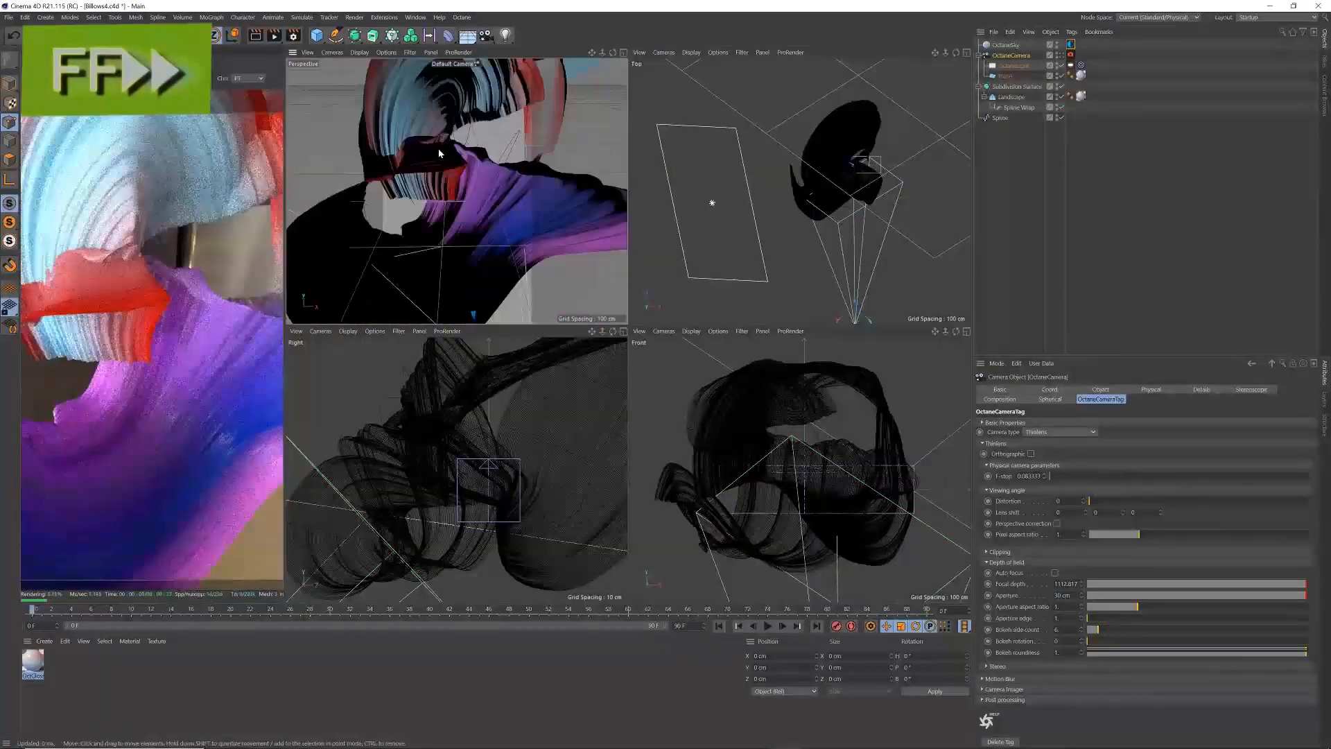
Step: Select two spline points around the central fold and disable the Subdivision Surface
left_click(1000, 118)
left_click(532, 169)
left_click_drag(498, 274, 471, 242, "alt")
left_click(1061, 87)
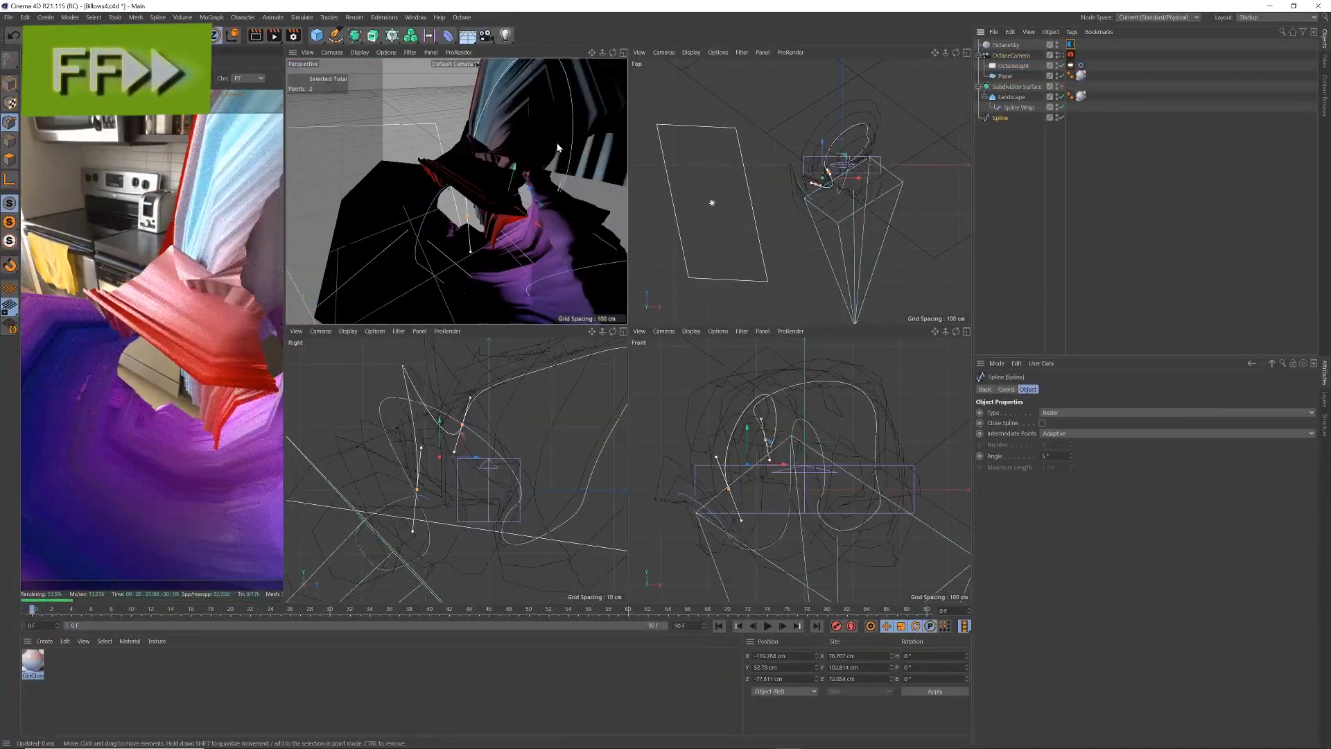
scroll(479, 201, "down", 5)
Step: Review the Spline Wrap and Landscape settings, and rotate the selected spline points at the central fold
left_click(1022, 109)
left_click(1012, 97)
scroll(478, 194, "up", 4)
left_click(999, 117)
left_click_drag(478, 194, 525, 171, "alt")
key("r")
Step: Refine the spline points through the OctaneCamera view and re-enable the Subdivision Surface
left_click(1062, 55)
left_click(1062, 87)
left_click(1062, 87)
left_click(1000, 117)
key("e")
left_click(1061, 86)
Step: Adjust the OctaneCamera's rotation and orbit it slightly to reframe the form
left_click(1019, 107)
left_click(1011, 55)
left_click_drag(1162, 439, 1162, 430)
left_click_drag(457, 191, 471, 180, "alt")
Step: Recolour the end knot of the OctGlossy material's magenta and light blue gradient to crimson red
left_click(33, 660)
left_click(623, 306)
double_click(1093, 251)
left_click(1196, 262)
left_click(1090, 298)
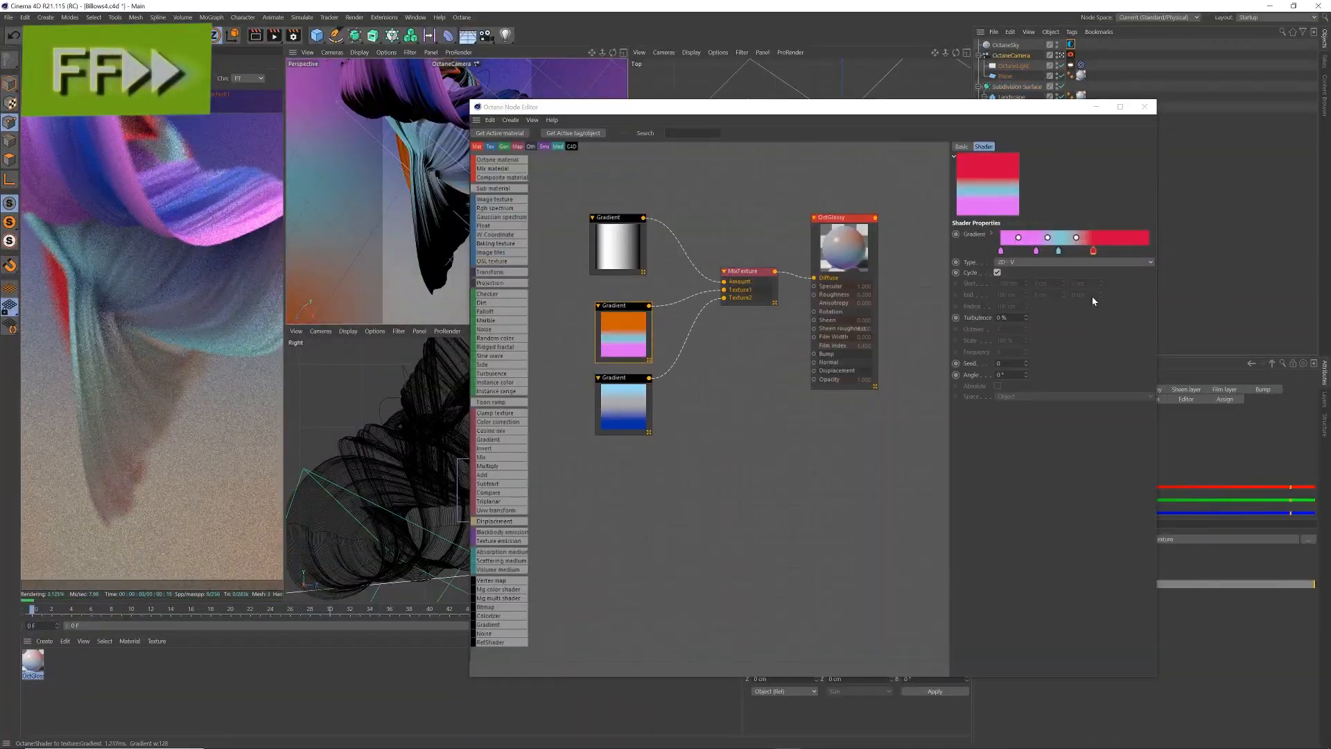
Step: Refine the knots of the OctGlossy crimson and cyan gradient, moving the crimson knot to the end, and adjust the blue gradient's light blue knot
double_click(1093, 250)
left_click(1190, 262)
left_click(1081, 301)
double_click(999, 251)
left_click(982, 301)
left_click_drag(1096, 285, 1149, 253)
left_click_drag(1058, 250, 1130, 252)
left_click(623, 378)
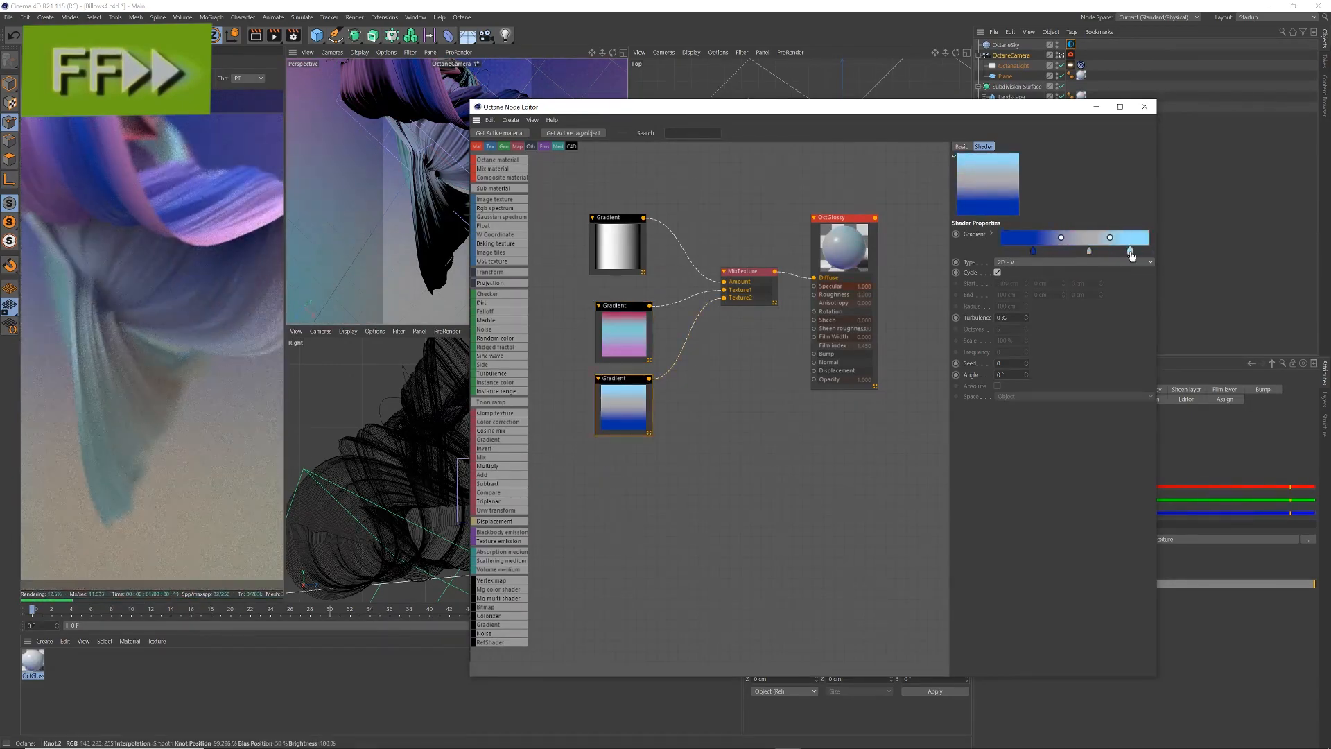
left_click(1145, 107)
Step: Reposition the backdrop Plane behind the form using the Top and Front views
left_click(1005, 76)
left_click(818, 126)
left_click(9, 83)
left_click_drag(946, 333, 853, 334)
mouse_move(812, 362)
left_mouse_down()
mouse_move(763, 347)
mouse_move(820, 367)
left_mouse_up()
mouse_move(870, 361)
left_mouse_down()
mouse_move(802, 422)
mouse_move(852, 375)
left_mouse_up()
Step: Set the Gamma of the OctaneSky environment's image texture to 0.25
left_click(1011, 55)
left_click(1071, 55)
left_click(1071, 44)
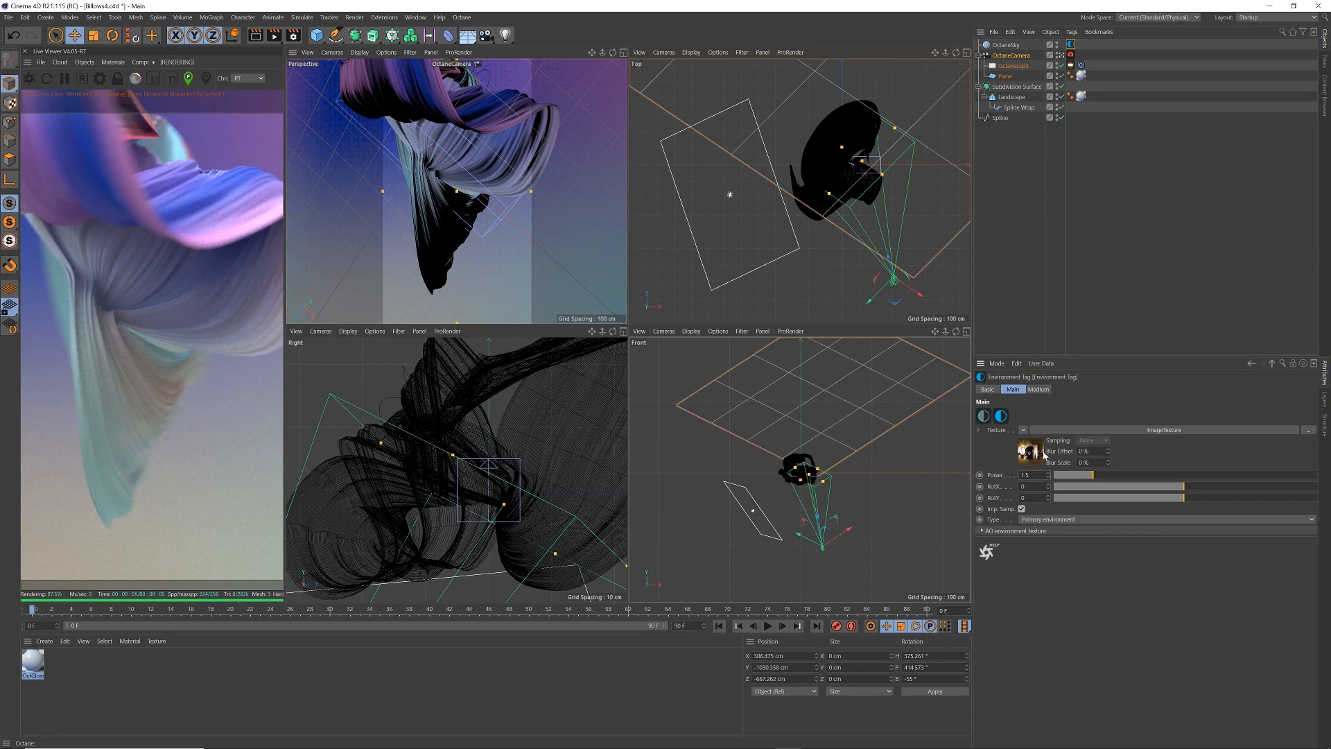
left_click(1094, 431)
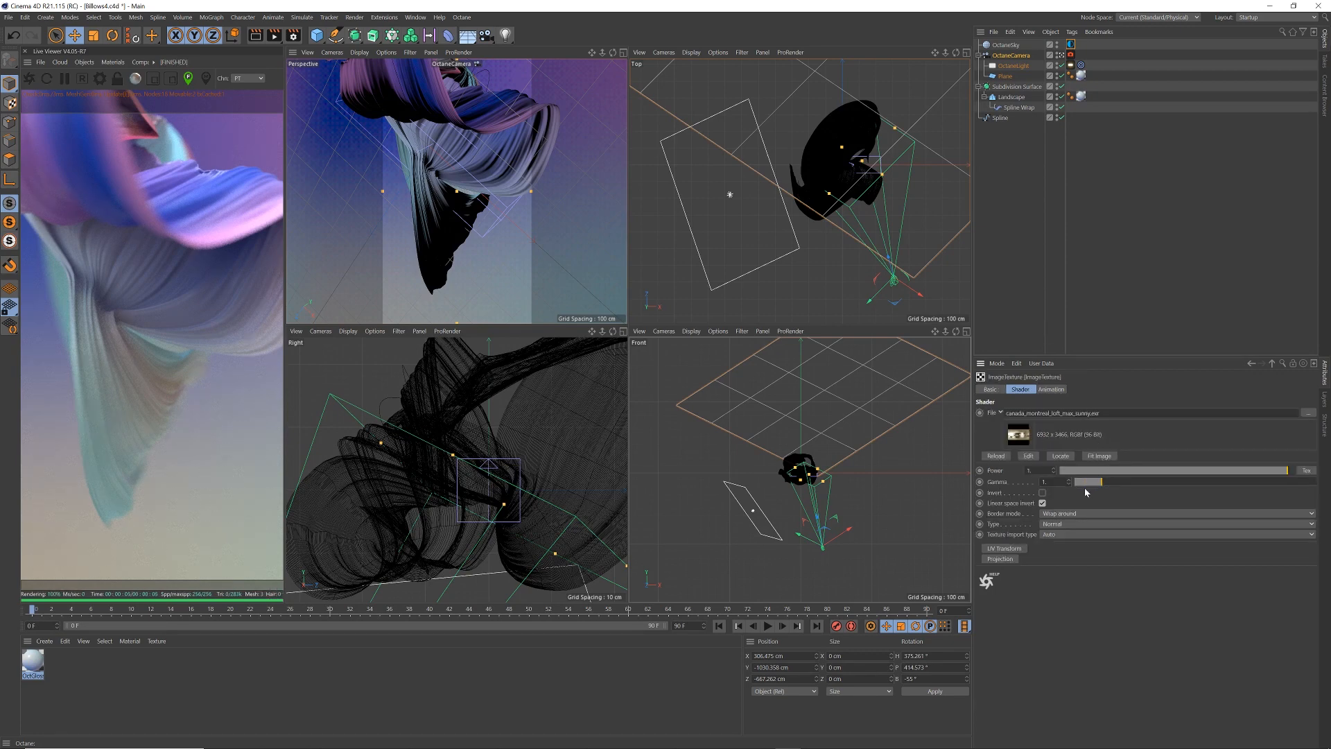
mouse_move(1094, 485)
left_mouse_down()
mouse_move(1047, 485)
mouse_move(1111, 484)
mouse_move(1061, 490)
mouse_move(1082, 491)
left_mouse_up()
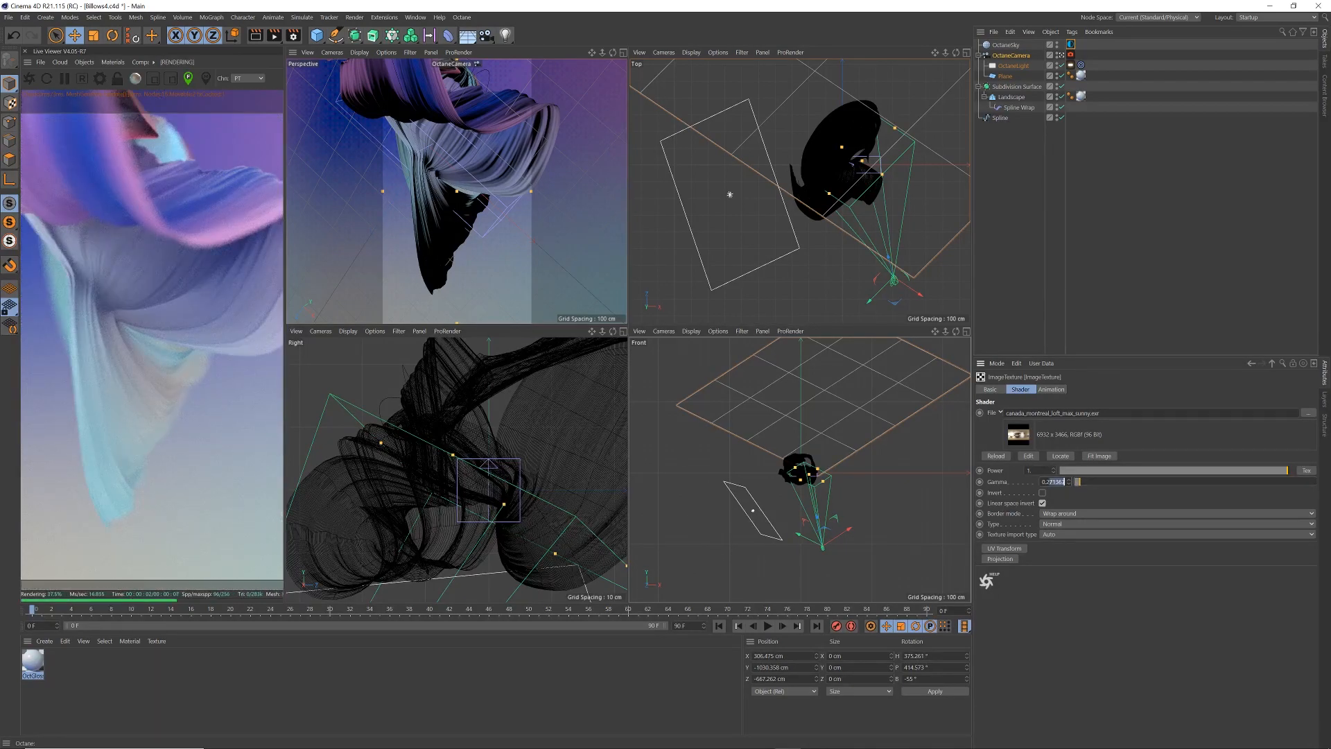
left_click(1064, 592)
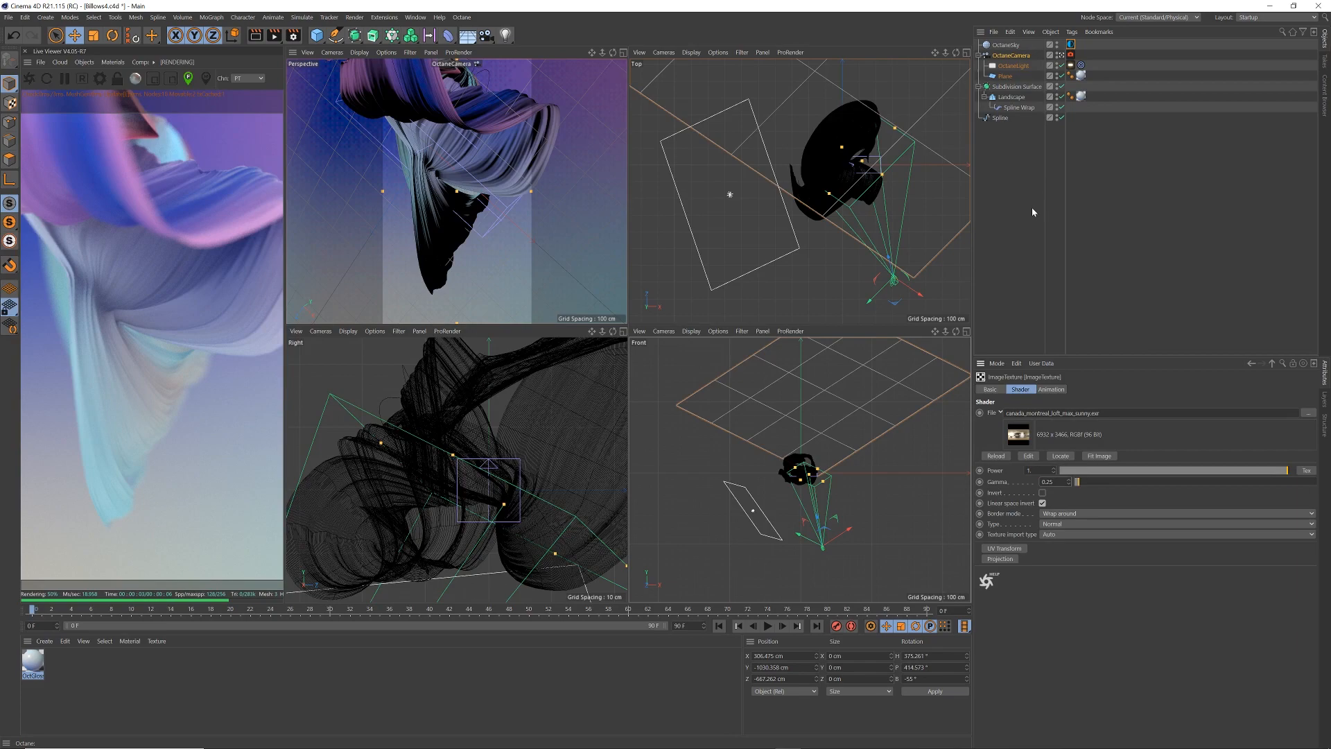
Step: Reframe the OctaneCamera closer on the hanging fold with focus picked on its surface, and shift the backdrop Plane in the Top view
middle_click_drag(458, 221, 465, 183, "alt")
right_click_drag(437, 201, 452, 201, "alt")
middle_click_drag(452, 202, 449, 225, "alt")
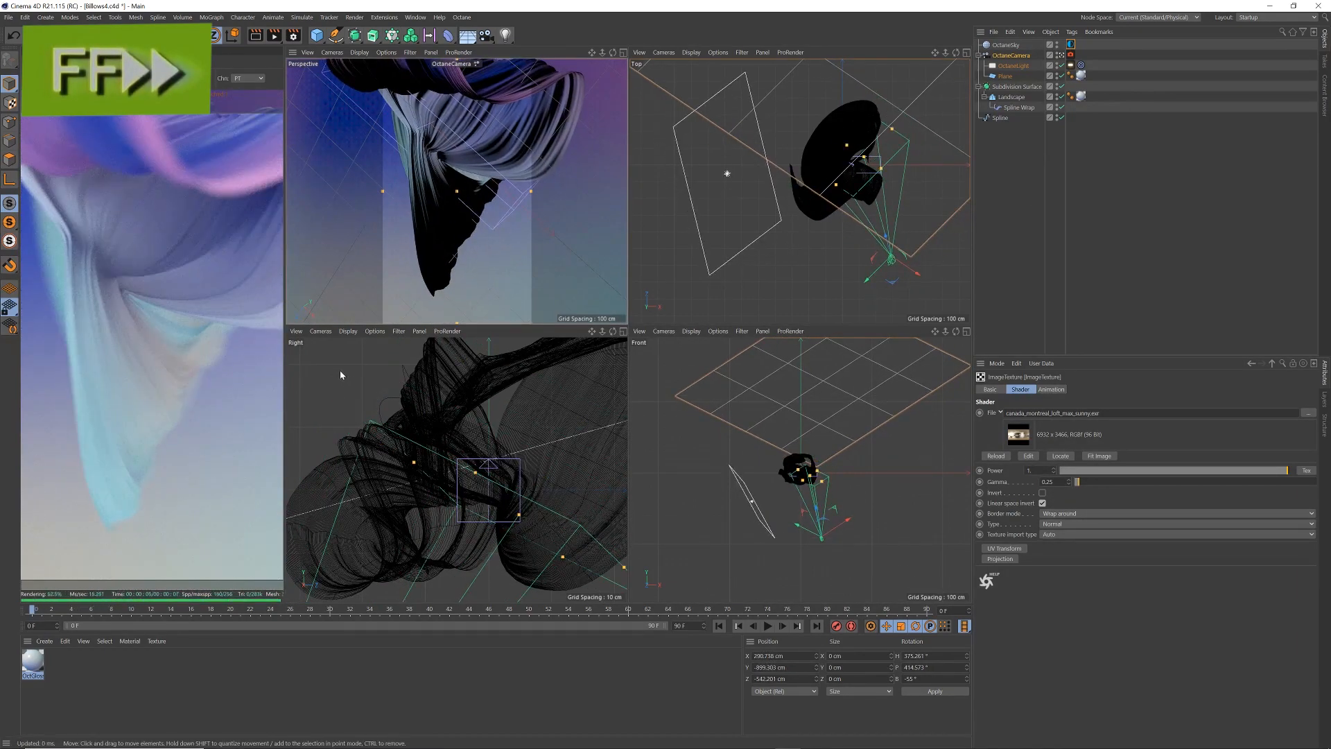
right_click_drag(448, 203, 493, 208, "alt")
left_click(140, 278)
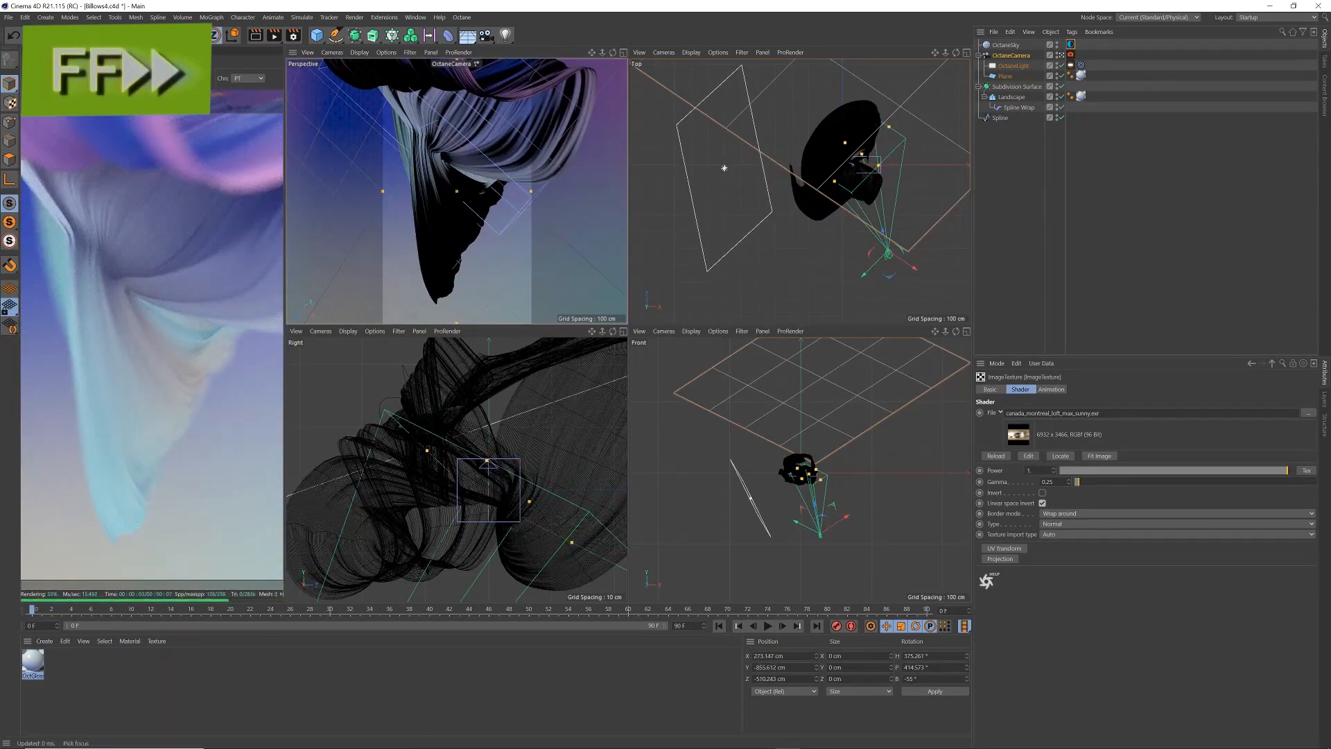
left_click(1005, 77)
scroll(860, 135, "down", 3)
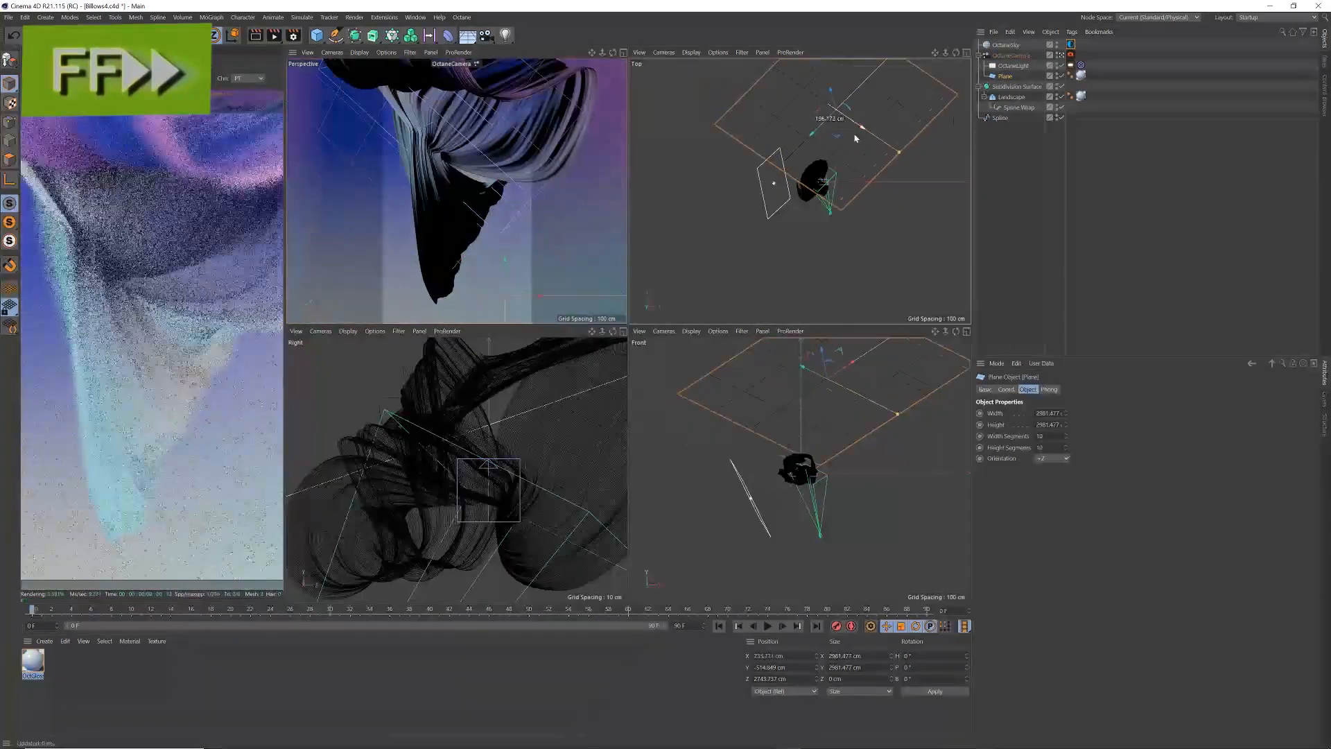
Step: Recolour the purple knots at the start of the OctGlossy material's crimson and cyan gradient to blue
double_click(32, 661)
left_click(388, 302)
left_click_drag(277, 68, 688, 152)
left_click(538, 352)
double_click(931, 296)
left_click(932, 348)
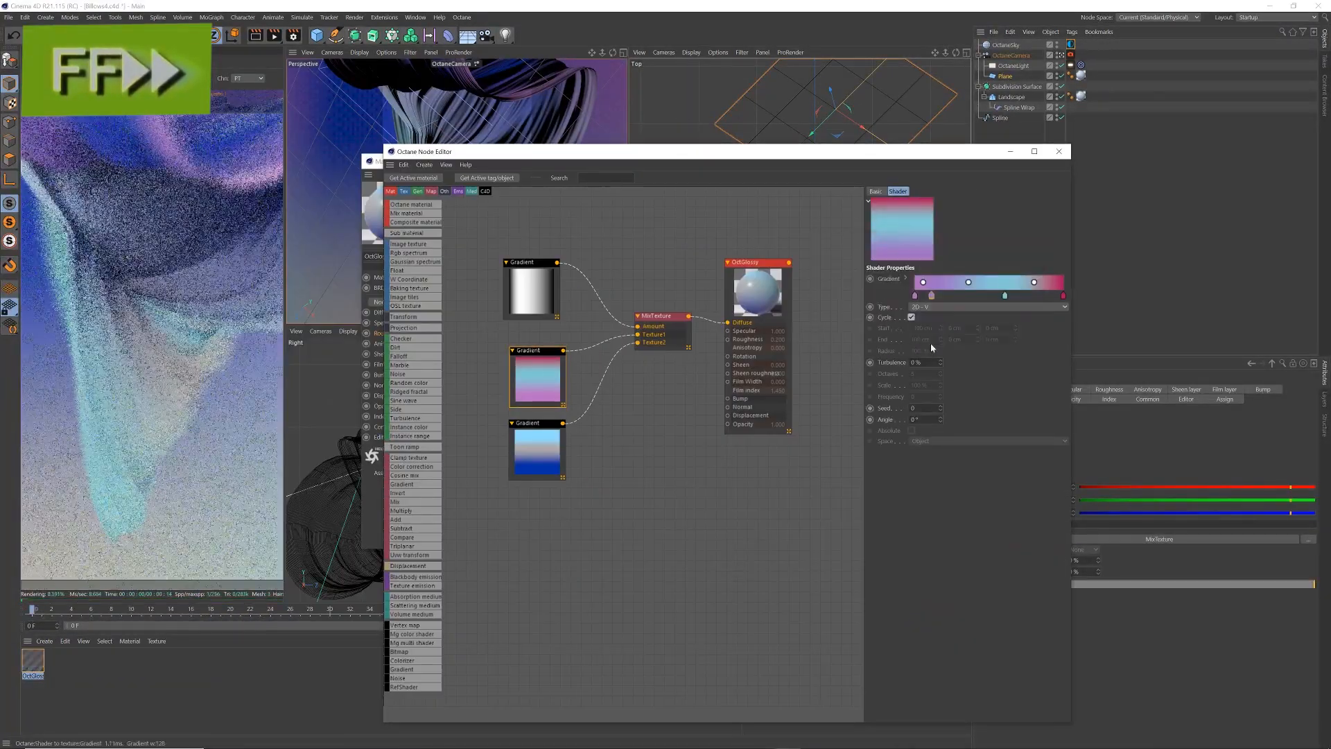
double_click(932, 295)
left_click(919, 342)
double_click(932, 296)
left_click(918, 343)
left_click(1060, 151)
left_click(1010, 55)
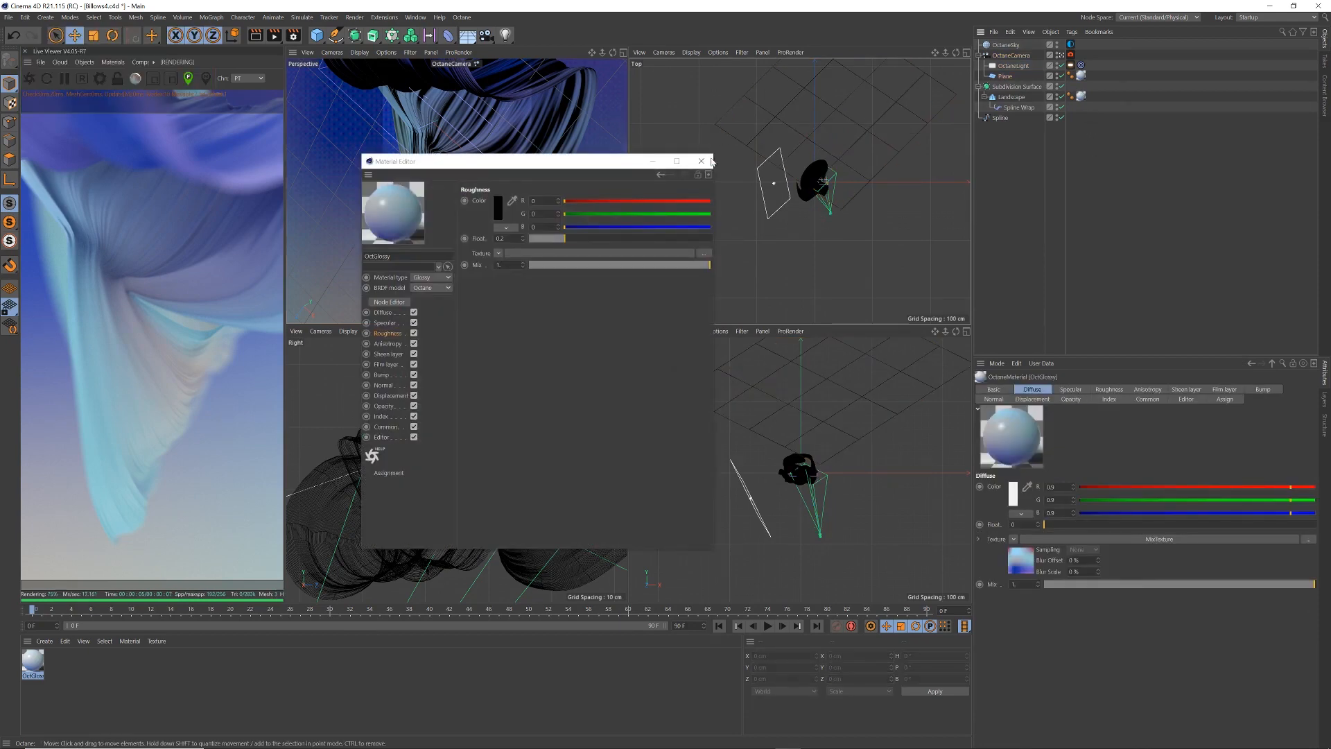
left_click(707, 162)
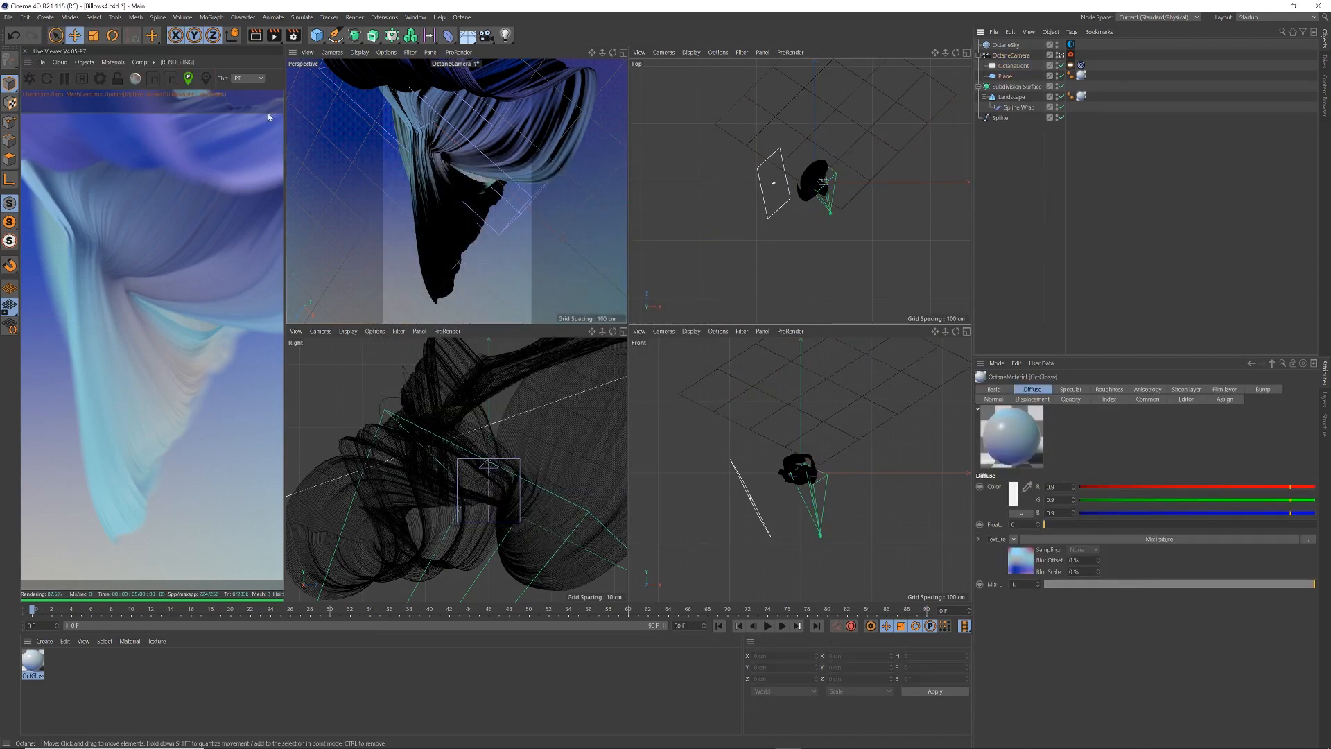
Step: Duplicate the OctaneCamera with its child light and Plane, look through the copy, and collapse the original's hierarchy
left_click(81, 40)
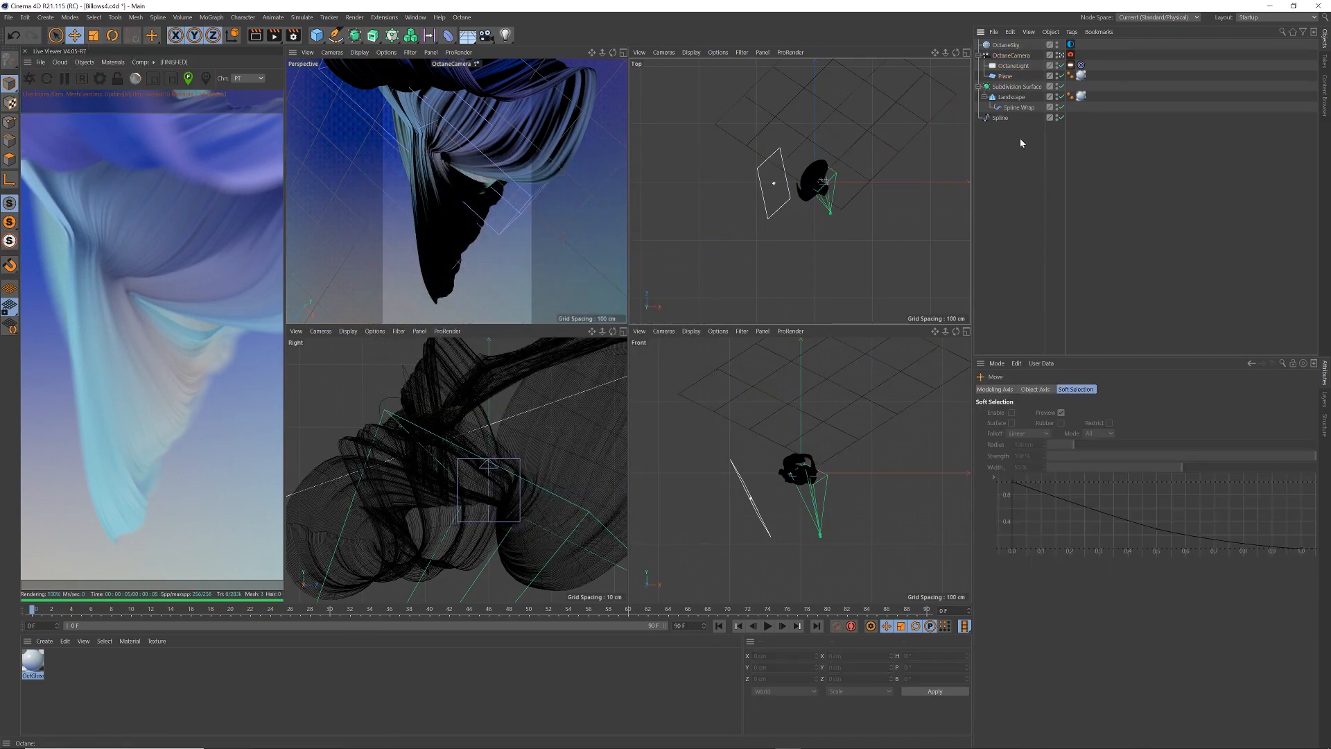
left_click(1011, 57)
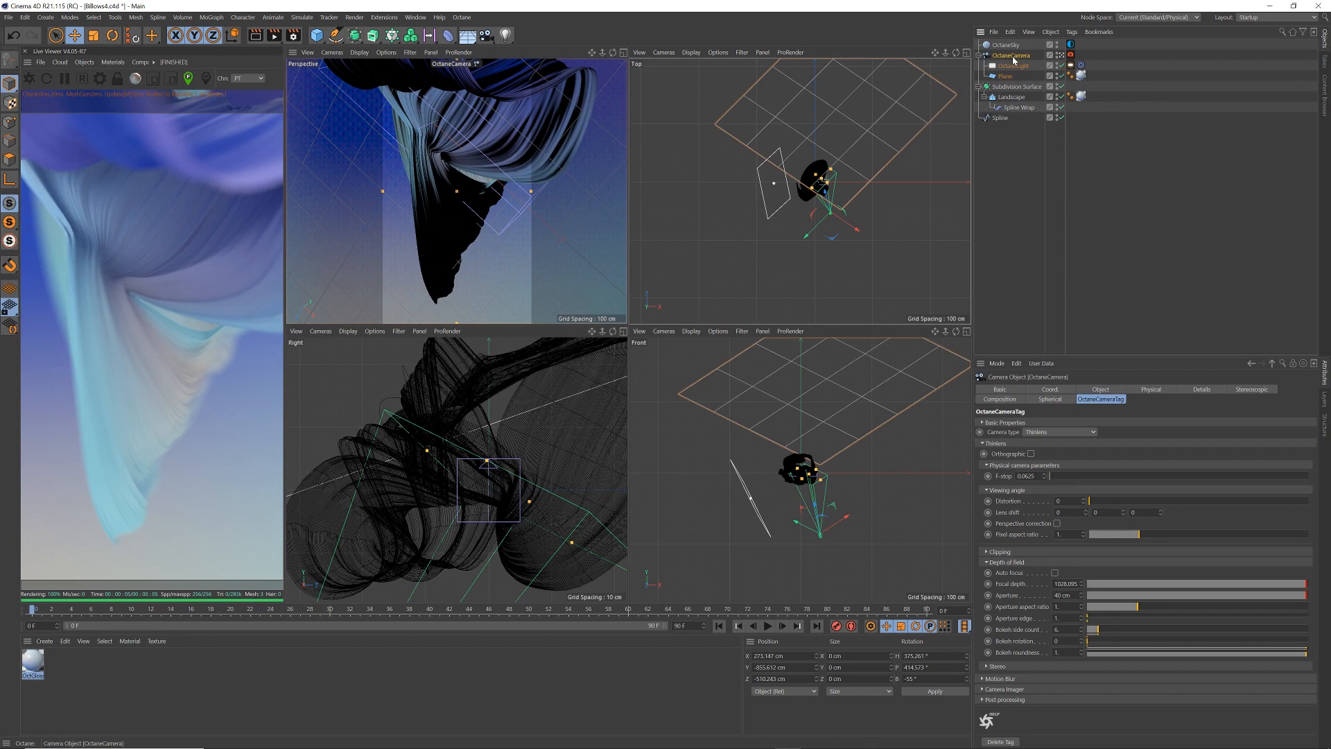
left_click_drag(1017, 55, 1015, 56, "ctrl")
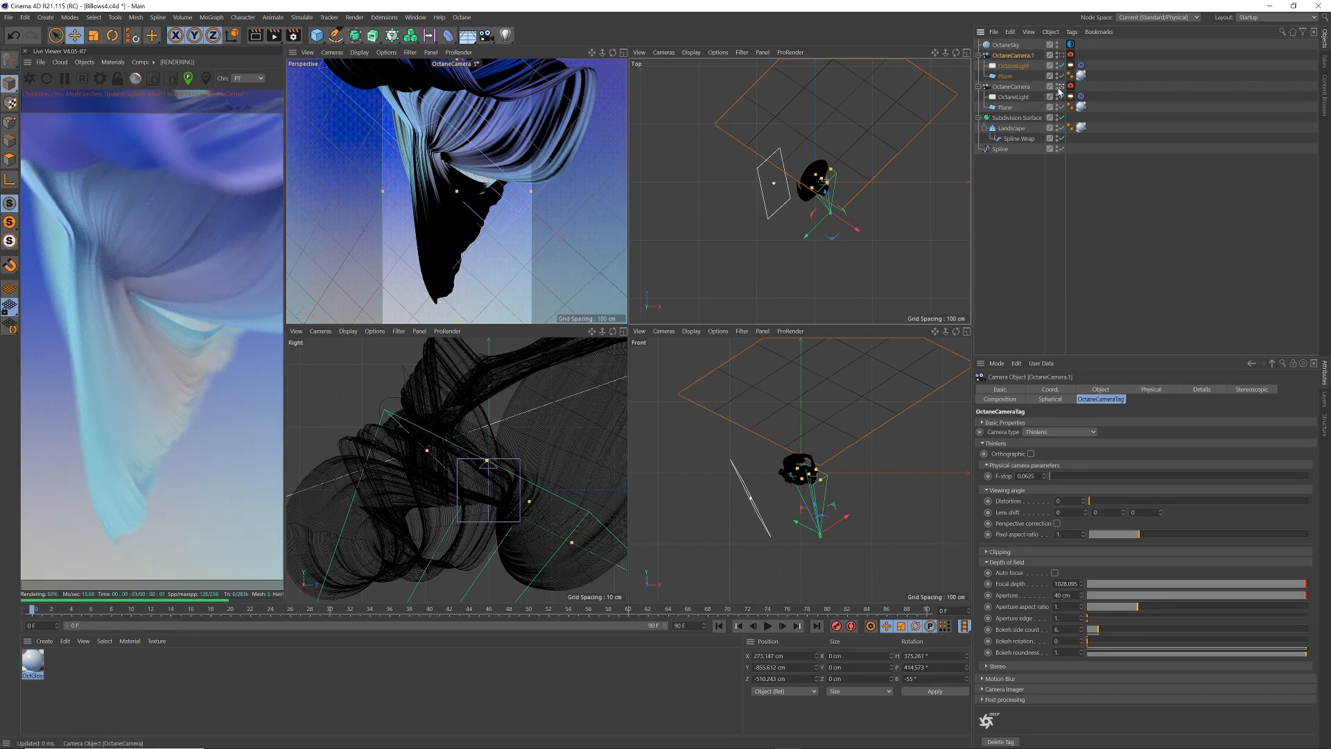
left_click(983, 87)
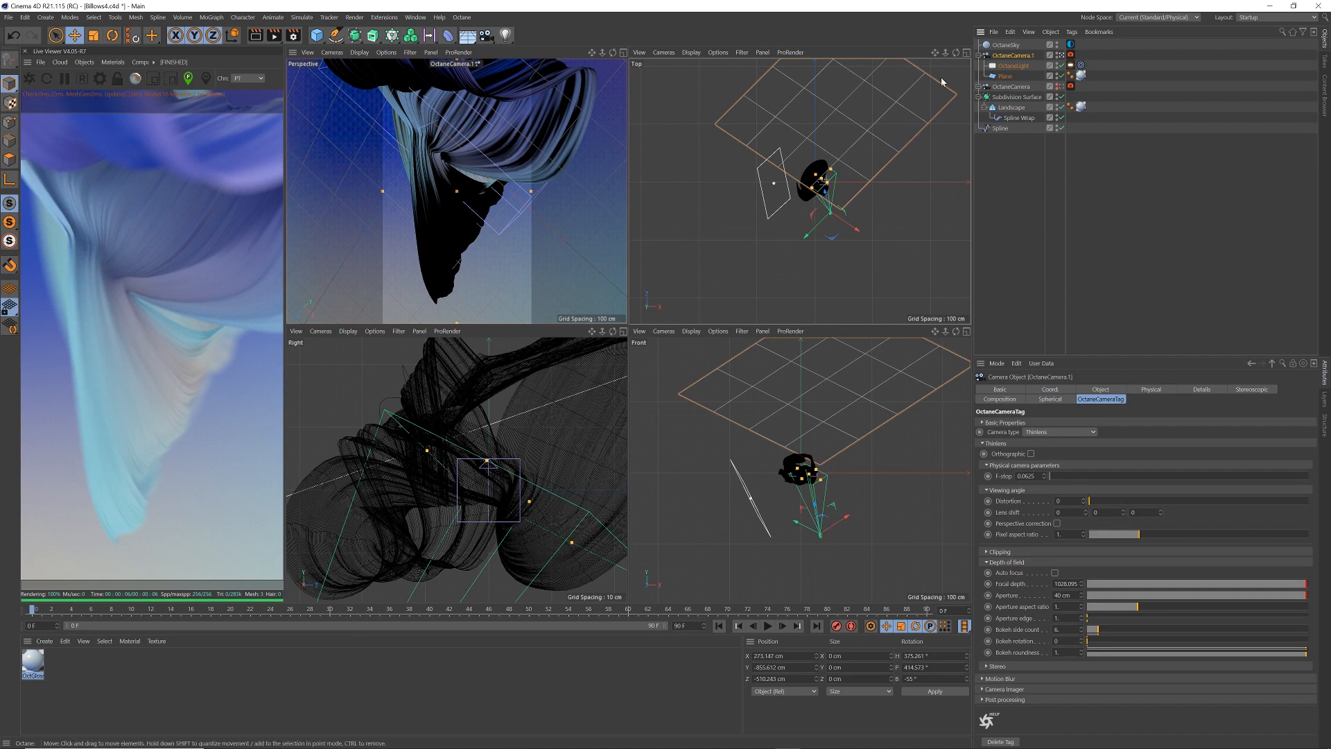
Step: Orbit OctaneCamera.1 to a new angle on the upright fold and move its backdrop Plane to cover the background
middle_click_drag(515, 137, 519, 231, "alt")
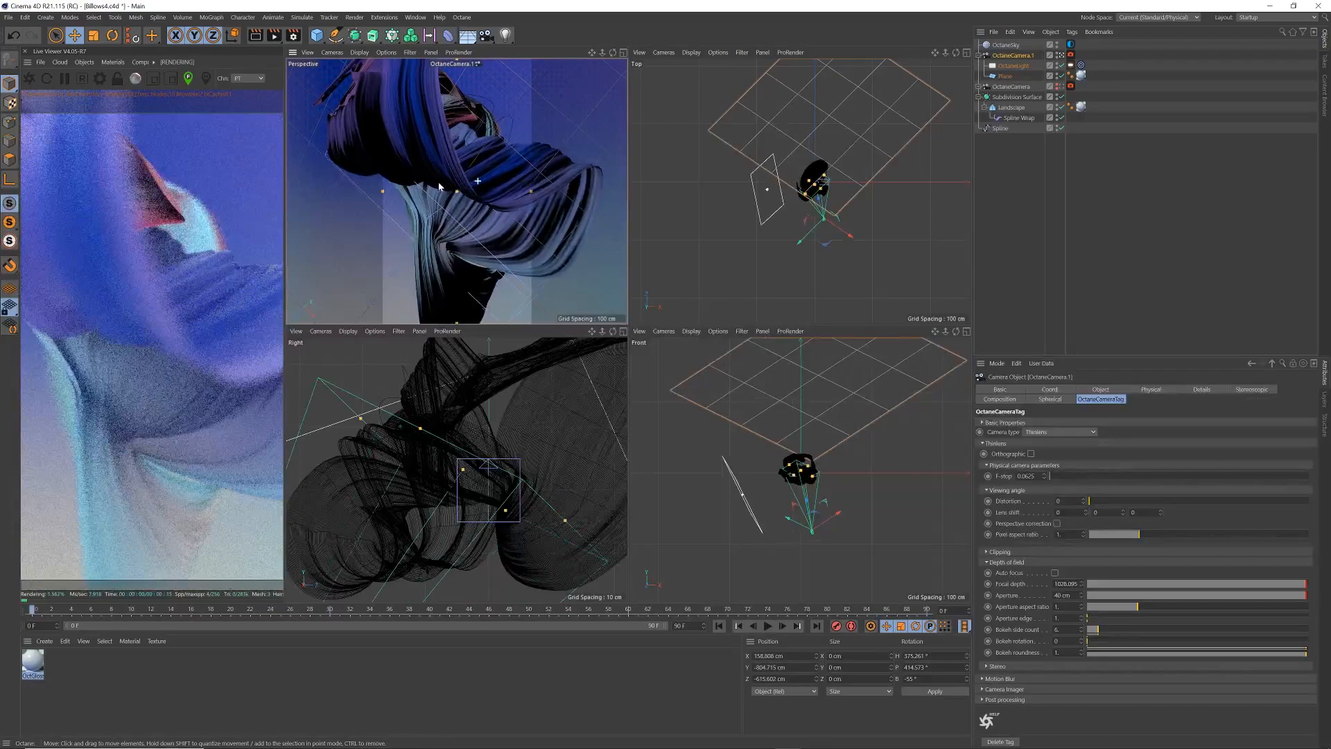
left_click_drag(439, 186, 344, 314, "alt")
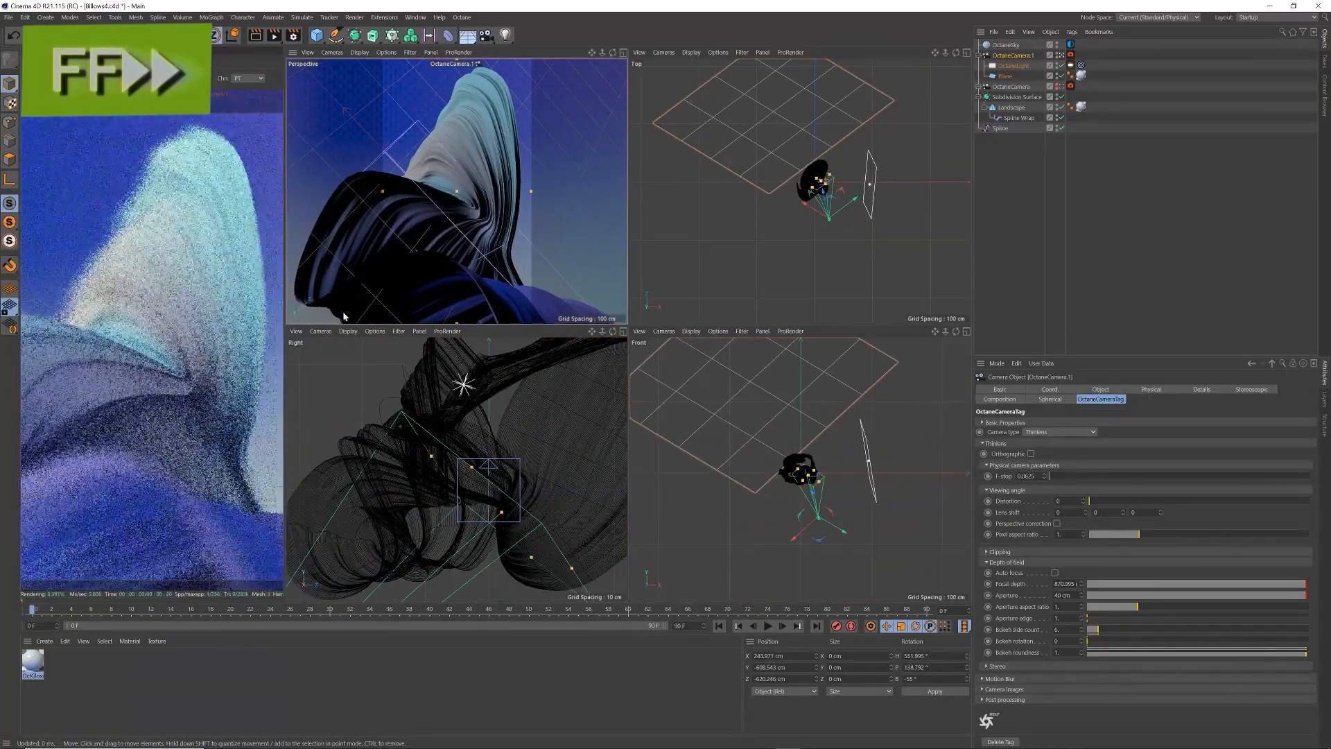
left_click(1006, 76)
left_click_drag(768, 104, 795, 125)
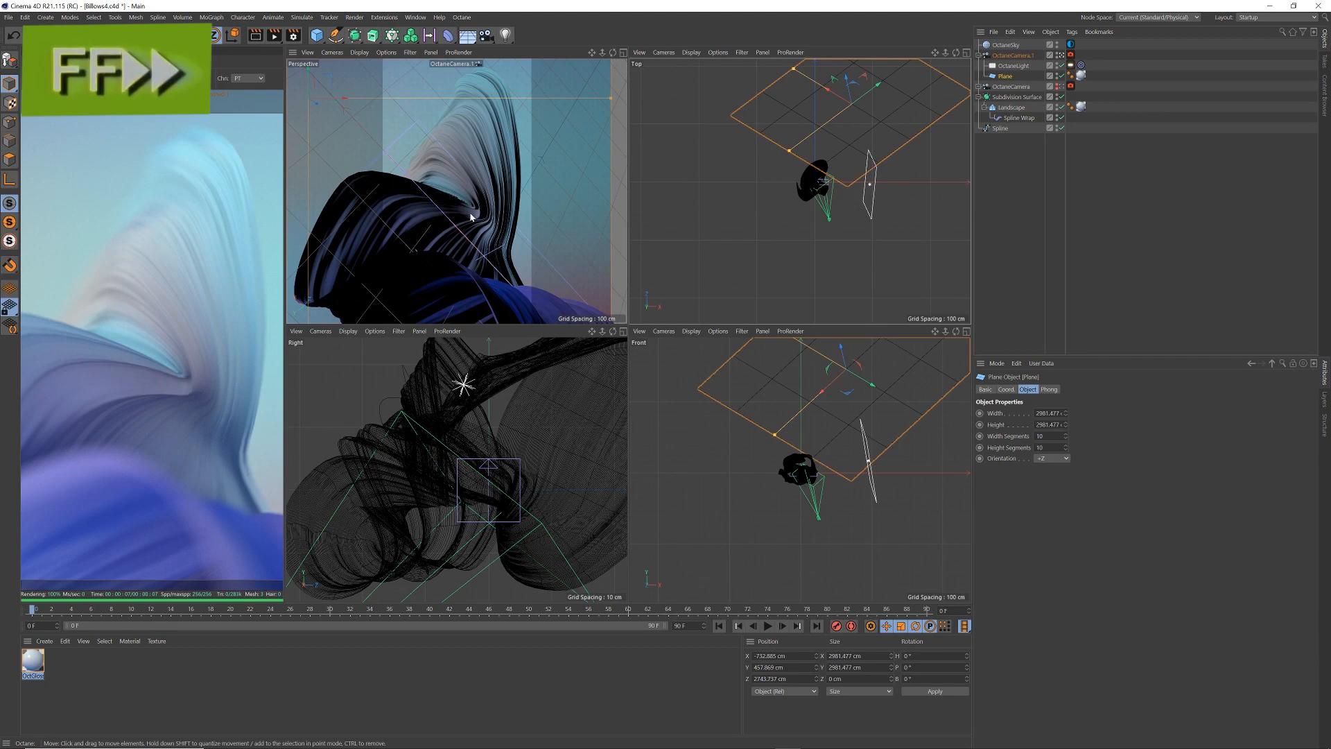
Step: Create a green and red-orange colour variant from a duplicate of the OctGlossy material and assign it to the Landscape and Plane
left_click(43, 656)
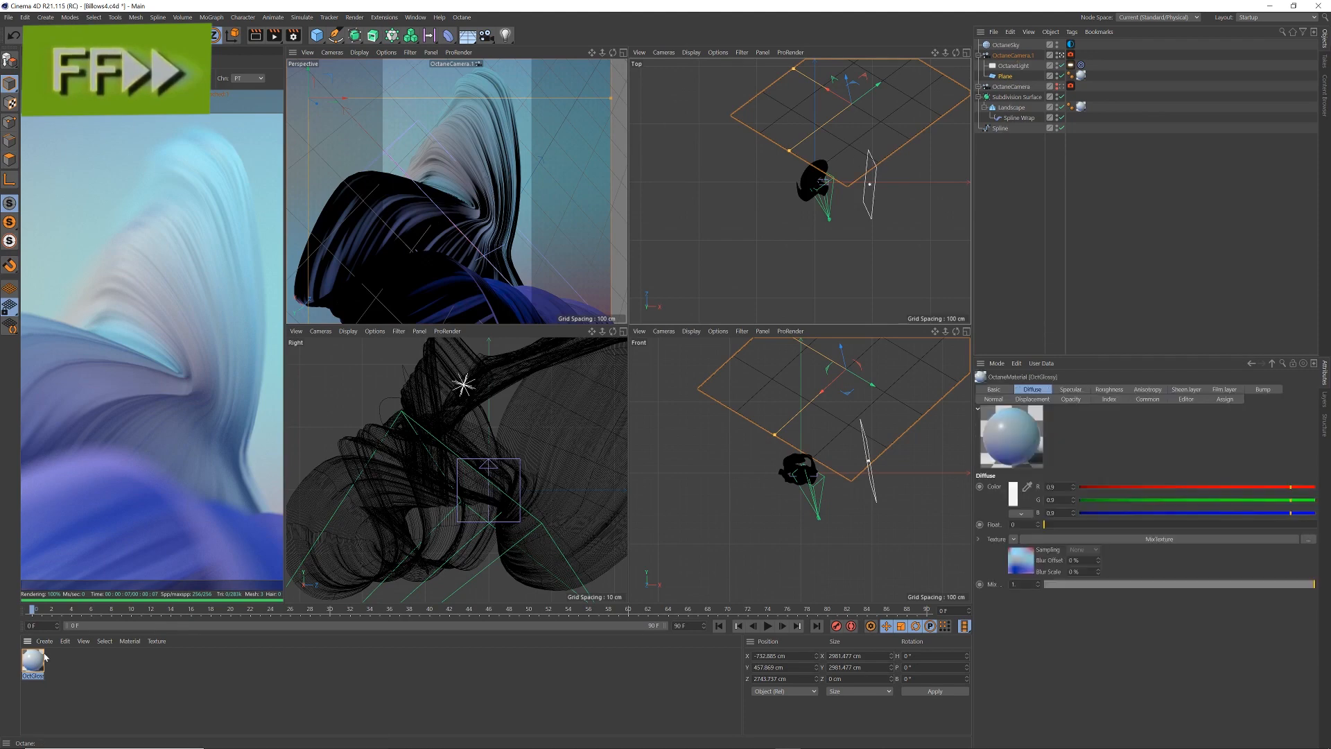
double_click(33, 660)
left_click_drag(33, 660, 531, 396, "ctrl")
left_click(198, 213)
left_click(359, 410)
left_click(360, 474)
left_click(889, 176)
left_click(502, 72)
left_click(1086, 106)
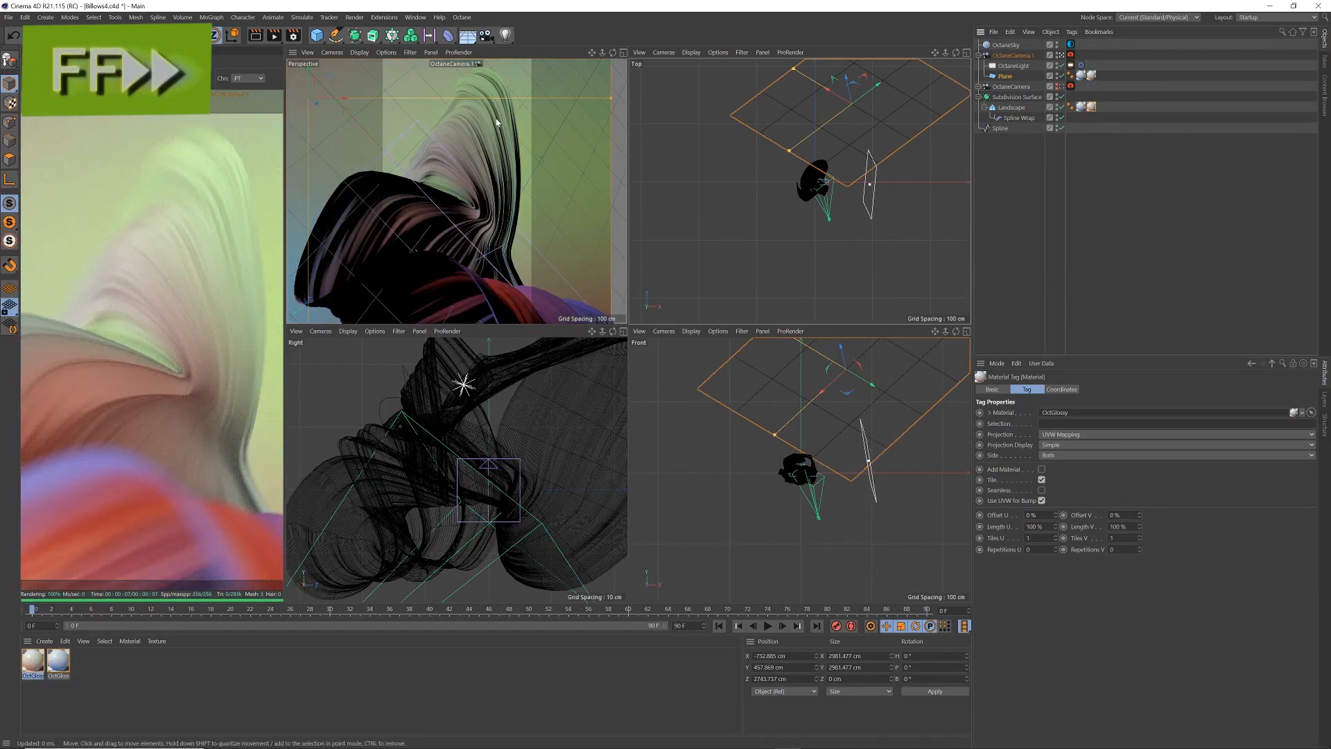
Step: Orbit OctaneCamera.1 around the form to frame the curled green fold
left_click(1013, 55)
left_click_drag(497, 139, 483, 174, "alt")
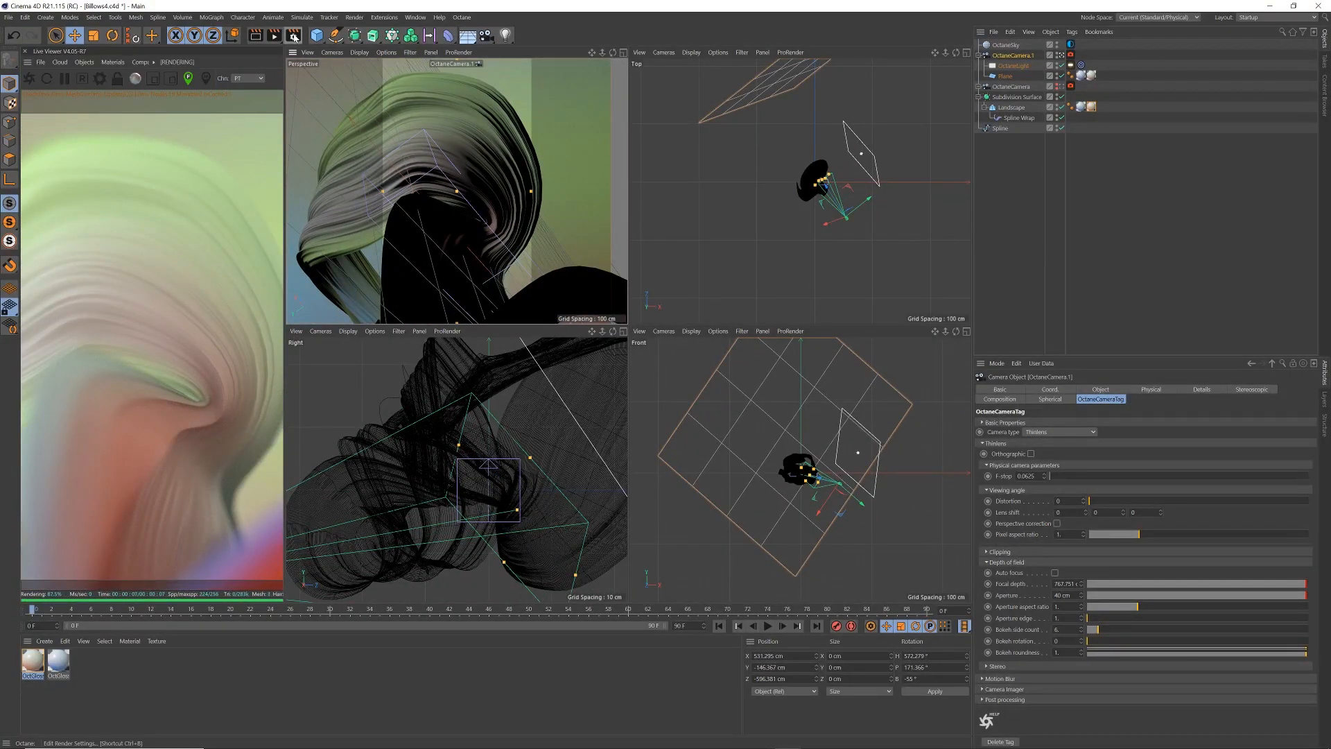
Step: Review the Save options in the render settings and the Pathtracing sample settings in the Octane Settings
left_click(294, 36)
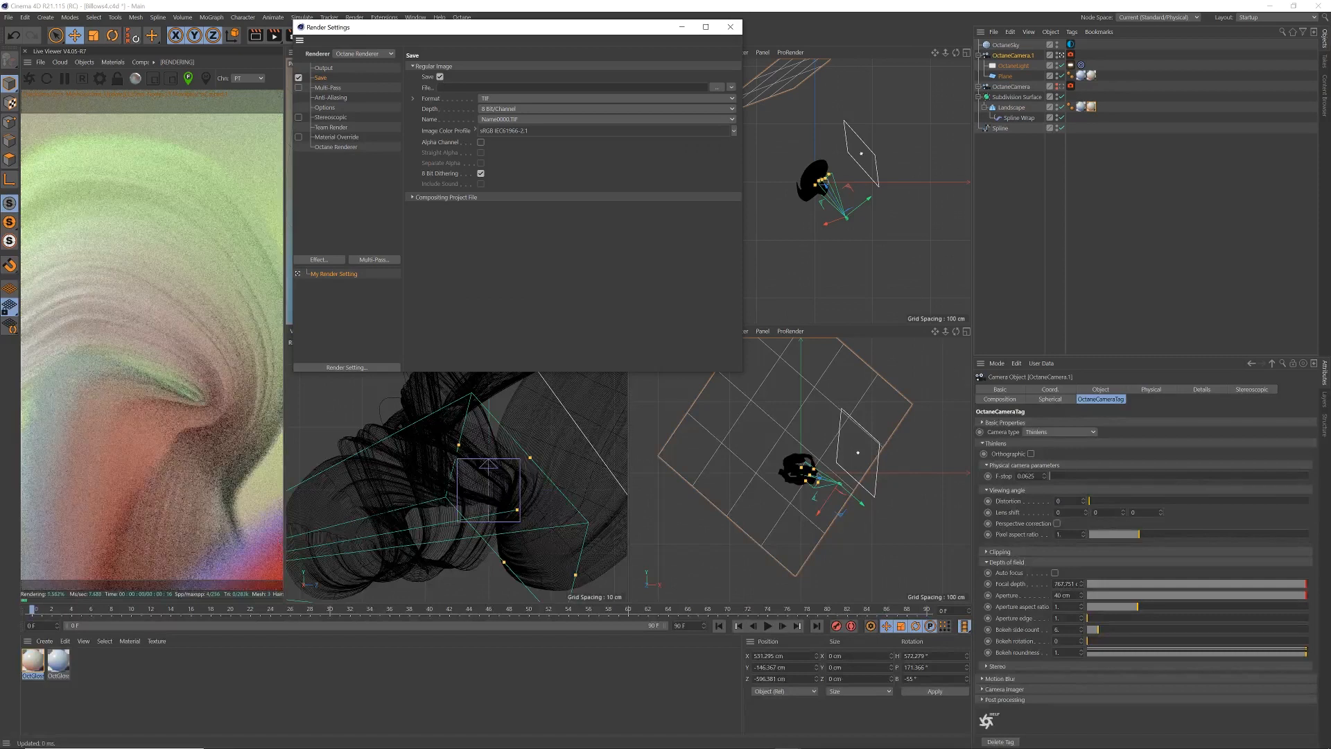
left_click(730, 27)
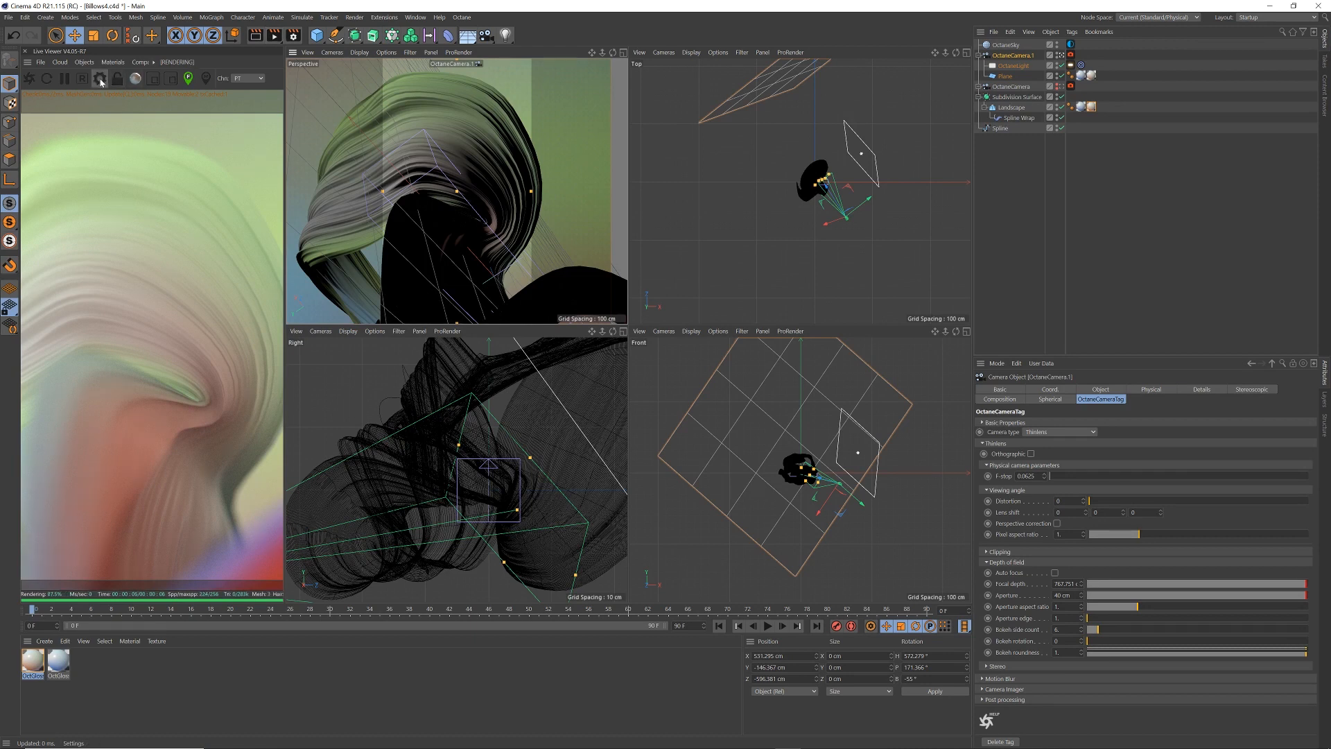
left_click(100, 79)
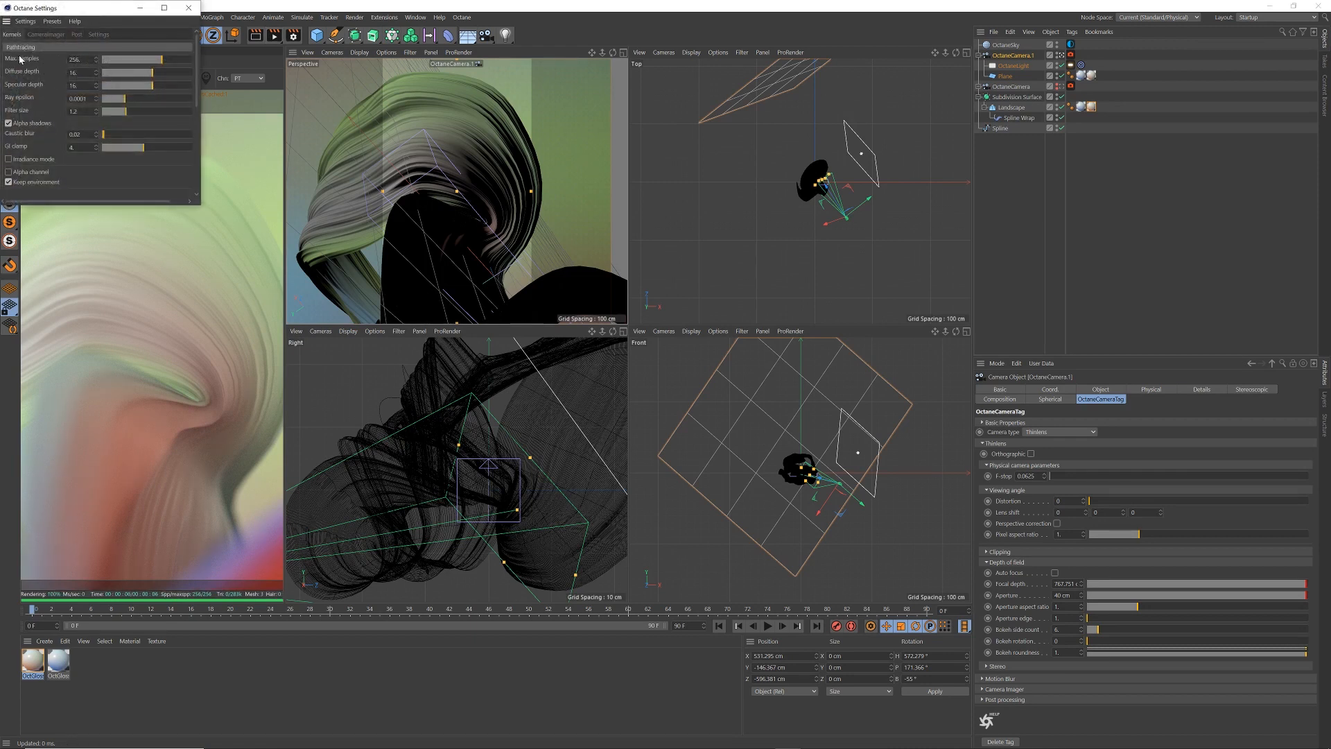
left_click(188, 8)
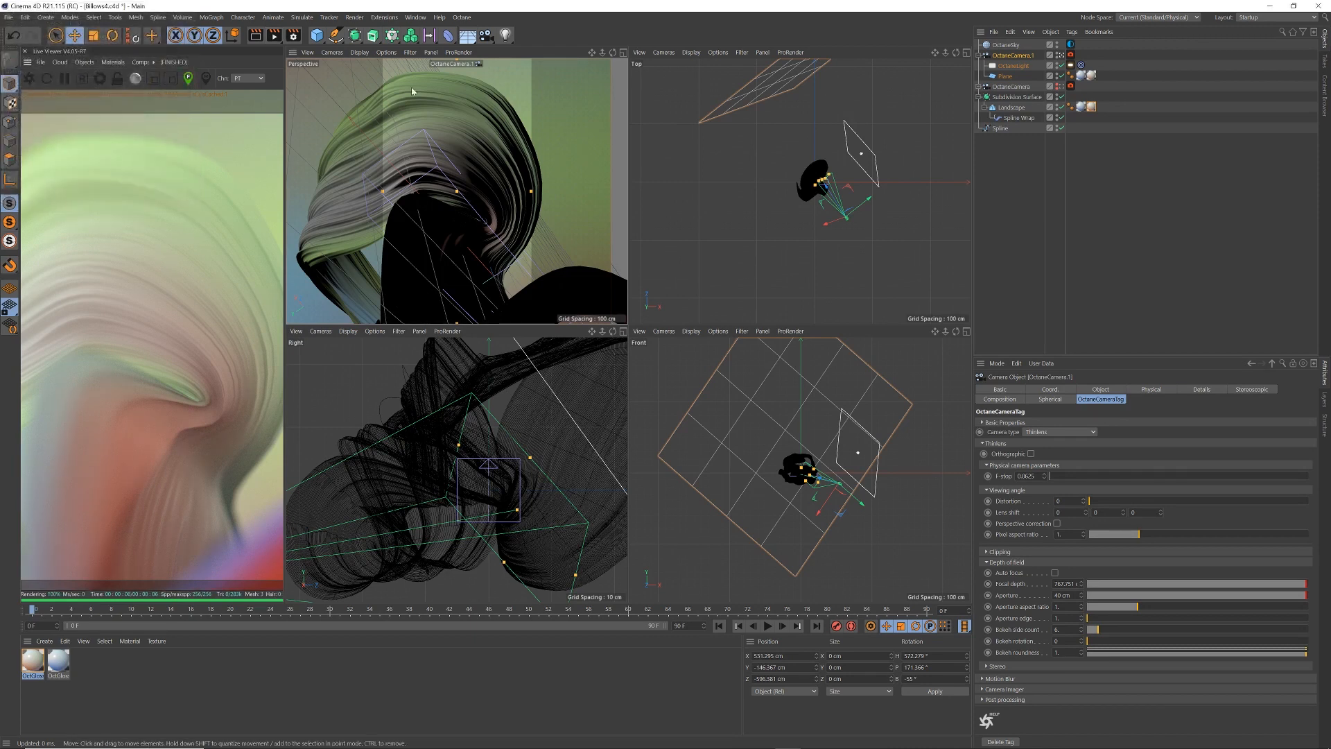
Step: Switch the perspective view back to the original OctaneCamera
left_click(1062, 86)
left_click(1061, 87)
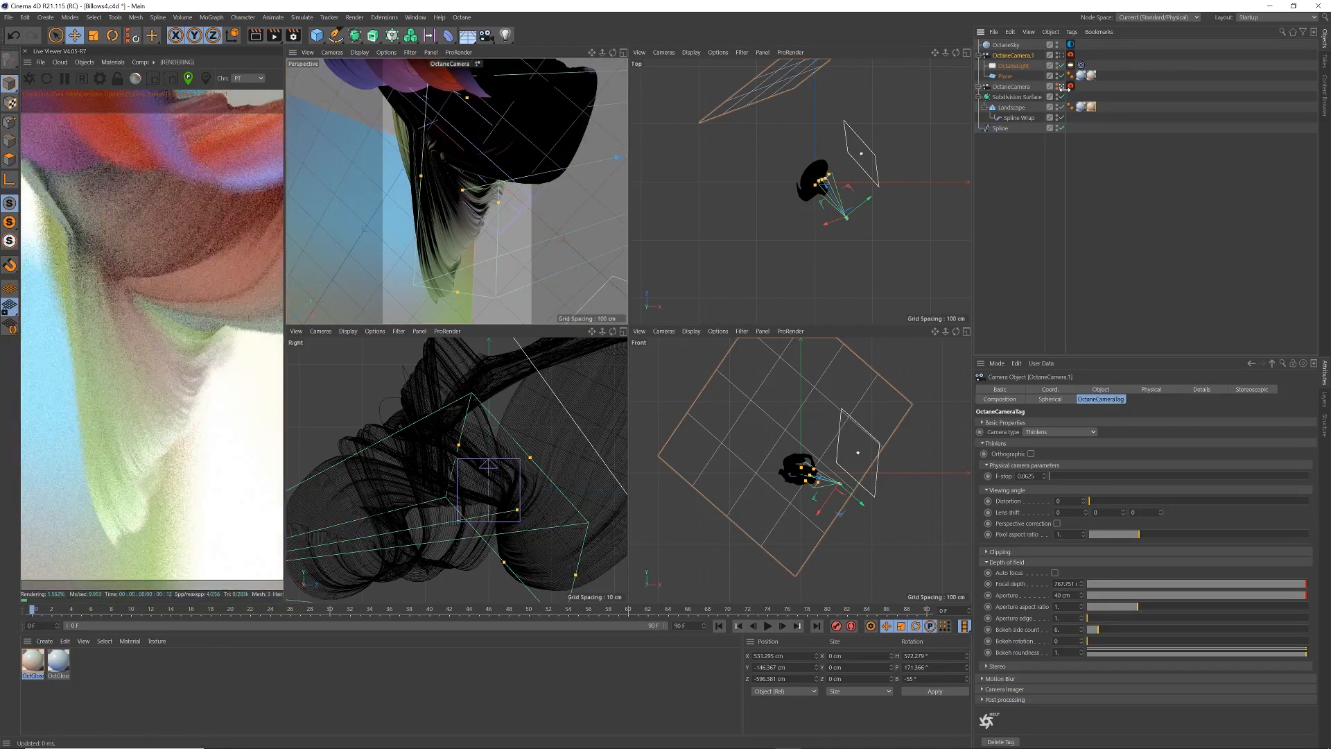